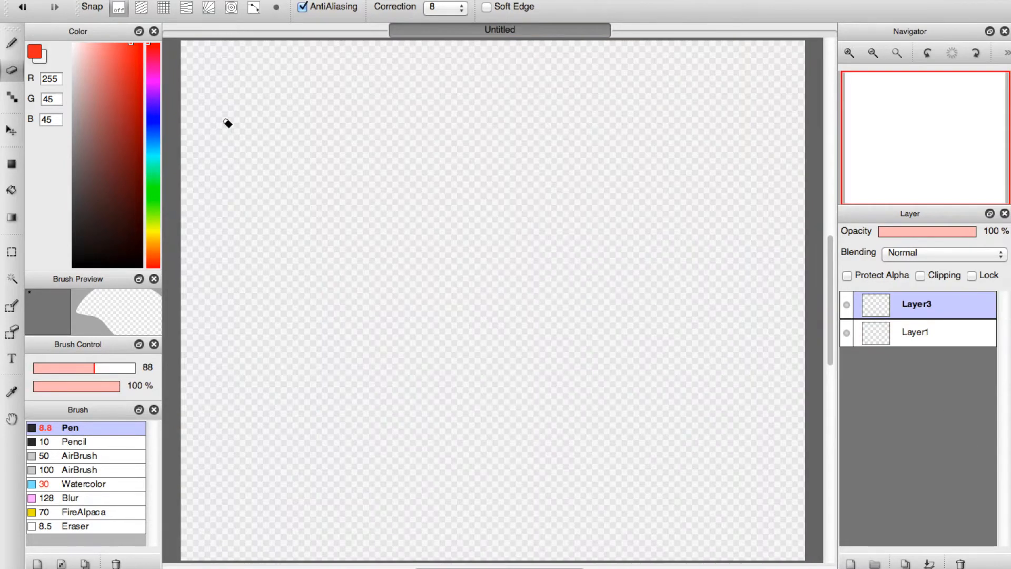
Switch to the red Pen, undo the trial stroke, and reduce the brush size to 7.
{"action": "left_click", "coordinate": [12, 43]}
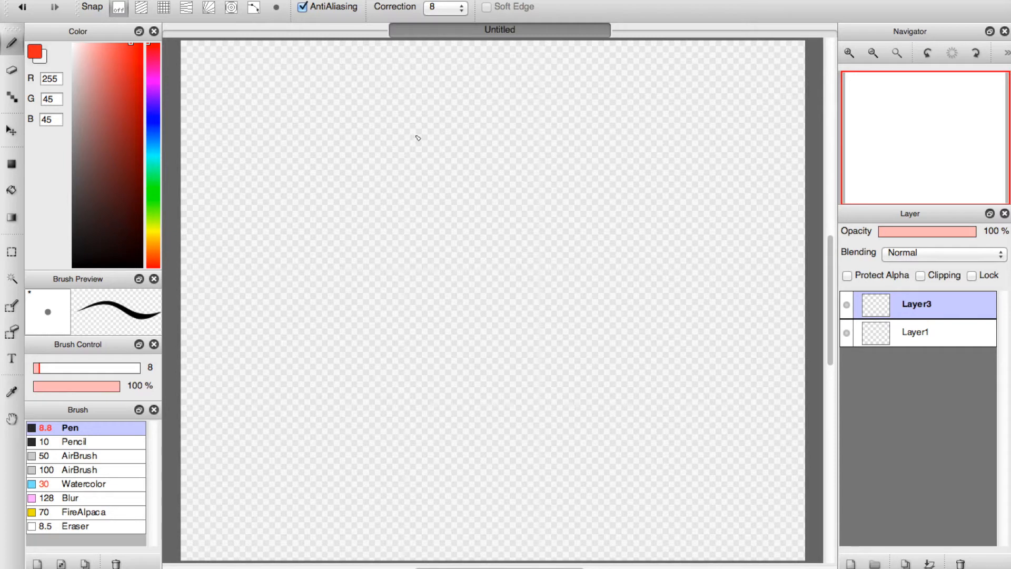
{"action": "left_click_drag", "start_coordinate": [402, 182], "coordinate": [437, 136]}
{"action": "key", "text": "ctrl+z"}
{"action": "key", "text": "ctrl+z"}
{"action": "left_click", "coordinate": [38, 369]}
Sketch a rough circle for the head in the upper middle of the canvas, with extra strokes along its lower edge.
{"action": "mouse_move", "coordinate": [425, 128]}
{"action": "left_mouse_down"}
{"action": "mouse_move", "coordinate": [374, 217]}
{"action": "mouse_move", "coordinate": [388, 252]}
{"action": "left_mouse_up"}
{"action": "mouse_move", "coordinate": [374, 204]}
{"action": "left_mouse_down"}
{"action": "mouse_move", "coordinate": [394, 255]}
{"action": "mouse_move", "coordinate": [475, 243]}
{"action": "left_mouse_up"}
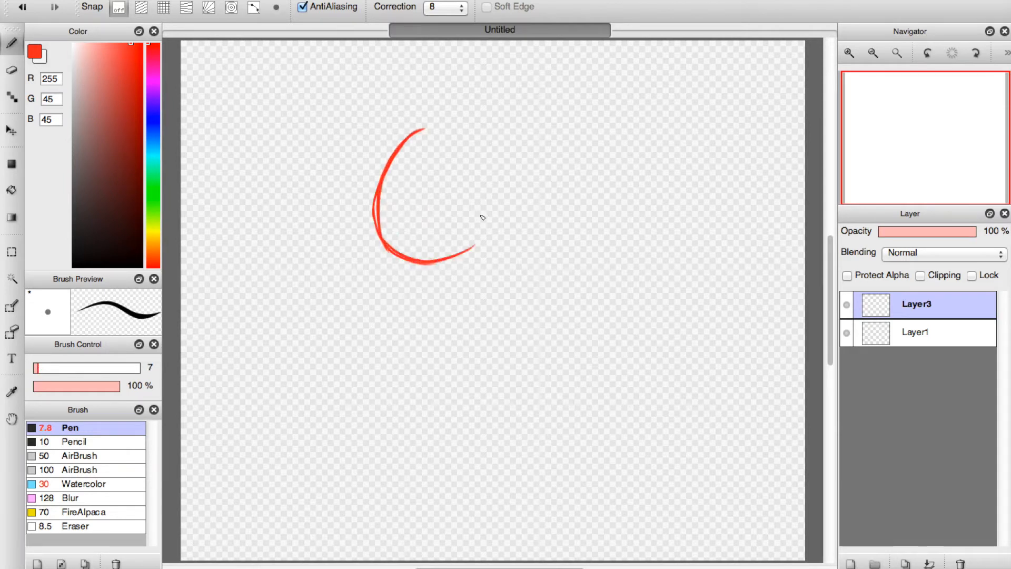
{"action": "mouse_move", "coordinate": [464, 137]}
{"action": "left_mouse_down"}
{"action": "mouse_move", "coordinate": [395, 159]}
{"action": "mouse_move", "coordinate": [509, 158]}
{"action": "mouse_move", "coordinate": [507, 208]}
{"action": "mouse_move", "coordinate": [477, 245]}
{"action": "left_mouse_up"}
{"action": "left_click_drag", "start_coordinate": [507, 160], "coordinate": [457, 242]}
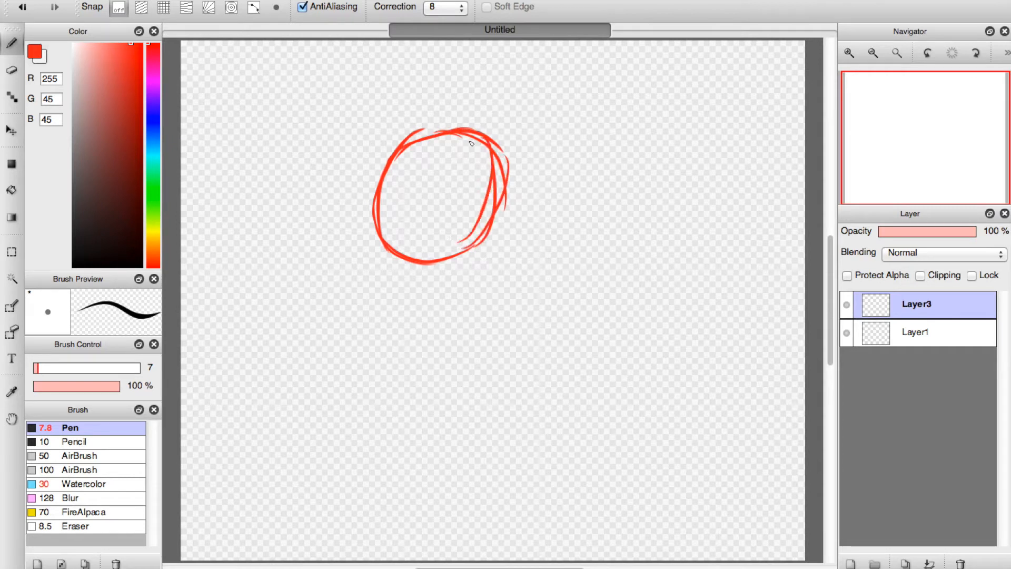
{"action": "mouse_move", "coordinate": [380, 194]}
{"action": "left_mouse_down"}
{"action": "mouse_move", "coordinate": [334, 223]}
{"action": "mouse_move", "coordinate": [350, 277]}
{"action": "left_mouse_up"}
{"action": "mouse_move", "coordinate": [354, 223]}
{"action": "left_mouse_down"}
{"action": "mouse_move", "coordinate": [351, 252]}
{"action": "mouse_move", "coordinate": [376, 302]}
{"action": "left_mouse_up"}
{"action": "left_click_drag", "start_coordinate": [351, 254], "coordinate": [375, 306]}
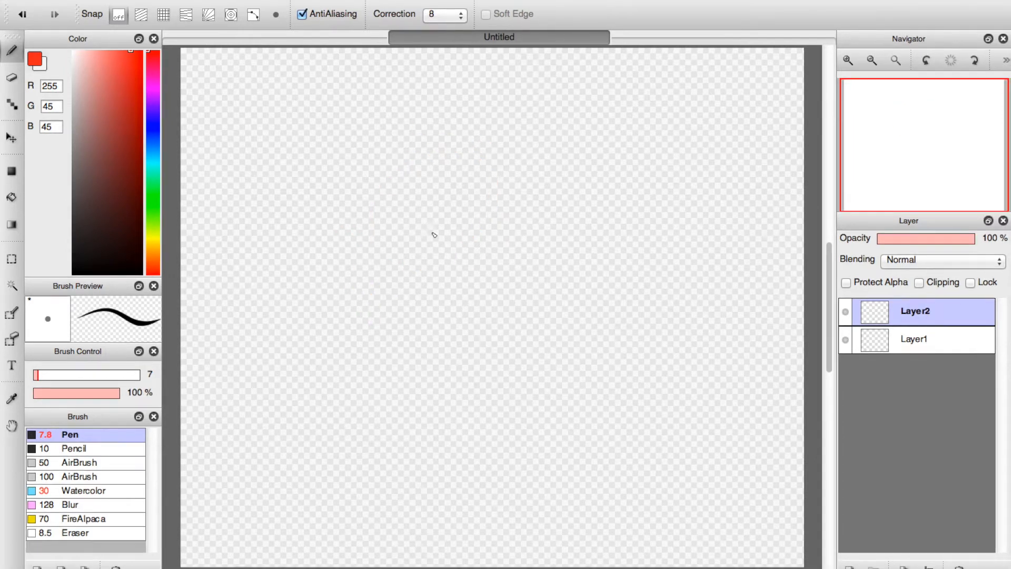
Sketch the round head with overlapping strokes and add two short neck lines beneath it.
{"action": "left_click_drag", "start_coordinate": [387, 240], "coordinate": [471, 158]}
{"action": "left_click_drag", "start_coordinate": [418, 260], "coordinate": [466, 234]}
{"action": "mouse_move", "coordinate": [397, 158]}
{"action": "left_mouse_down"}
{"action": "mouse_move", "coordinate": [449, 239]}
{"action": "mouse_move", "coordinate": [440, 121]}
{"action": "mouse_move", "coordinate": [410, 248]}
{"action": "mouse_move", "coordinate": [379, 144]}
{"action": "mouse_move", "coordinate": [401, 237]}
{"action": "left_mouse_up"}
{"action": "left_click_drag", "start_coordinate": [458, 126], "coordinate": [464, 232]}
{"action": "mouse_move", "coordinate": [393, 233]}
{"action": "left_mouse_down"}
{"action": "mouse_move", "coordinate": [414, 251]}
{"action": "mouse_move", "coordinate": [454, 246]}
{"action": "mouse_move", "coordinate": [429, 279]}
{"action": "left_mouse_up"}
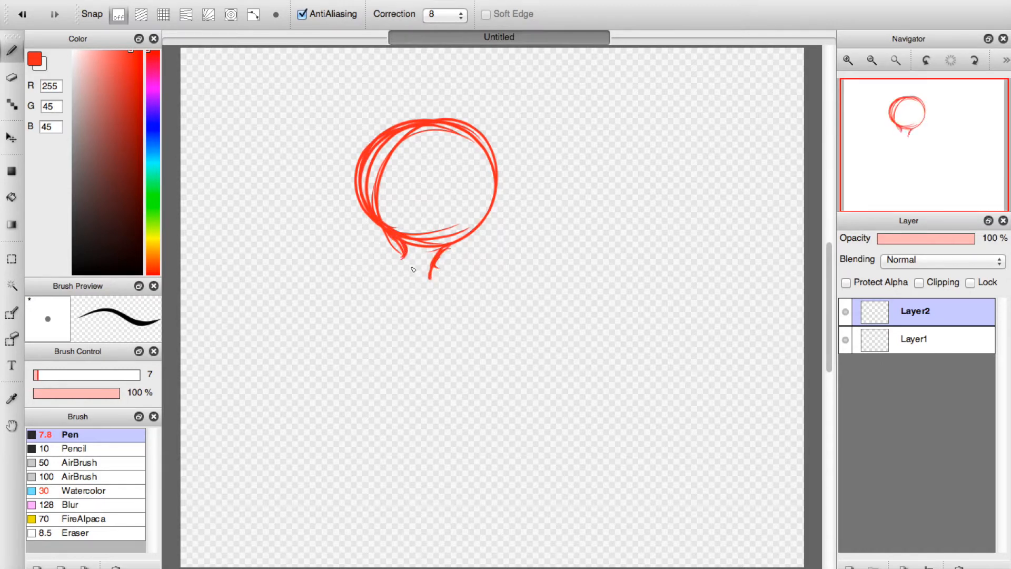
Sketch a curved, pear-shaped torso below the neck, and move the whole figure up and slightly to the right.
{"action": "mouse_move", "coordinate": [412, 253]}
{"action": "left_mouse_down"}
{"action": "mouse_move", "coordinate": [384, 281]}
{"action": "mouse_move", "coordinate": [337, 379]}
{"action": "mouse_move", "coordinate": [332, 485]}
{"action": "mouse_move", "coordinate": [356, 491]}
{"action": "left_mouse_up"}
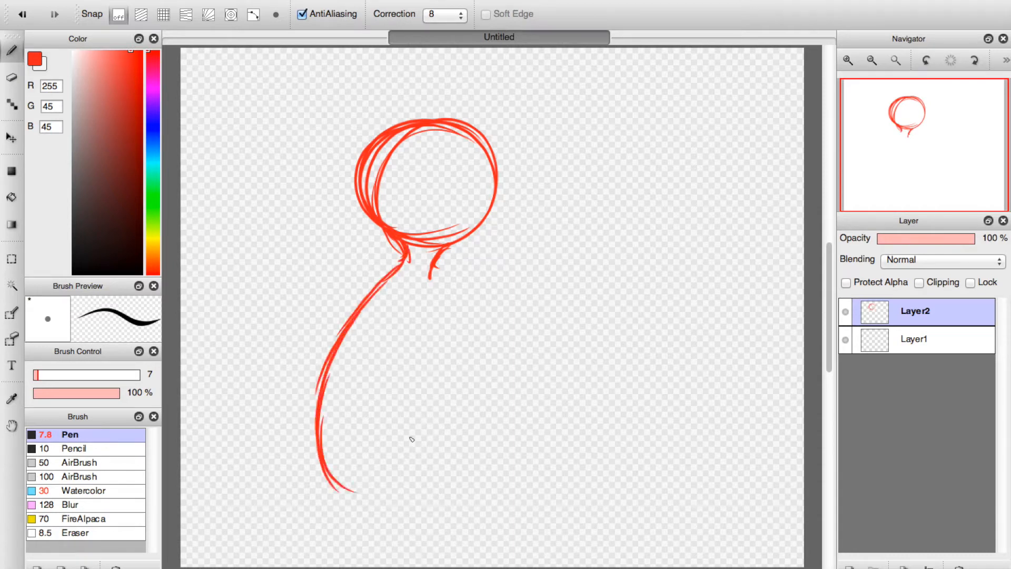
{"action": "mouse_move", "coordinate": [432, 273]}
{"action": "left_mouse_down"}
{"action": "mouse_move", "coordinate": [426, 354]}
{"action": "mouse_move", "coordinate": [410, 384]}
{"action": "mouse_move", "coordinate": [447, 445]}
{"action": "mouse_move", "coordinate": [432, 463]}
{"action": "mouse_move", "coordinate": [411, 452]}
{"action": "mouse_move", "coordinate": [398, 493]}
{"action": "left_mouse_up"}
{"action": "mouse_move", "coordinate": [337, 477]}
{"action": "left_mouse_down"}
{"action": "mouse_move", "coordinate": [372, 489]}
{"action": "mouse_move", "coordinate": [421, 473]}
{"action": "left_mouse_up"}
{"action": "left_click", "coordinate": [12, 138]}
{"action": "left_click_drag", "start_coordinate": [358, 242], "coordinate": [380, 193]}
Sketch two legs below the torso with the Pen, the front one bent at the knee.
{"action": "left_click", "coordinate": [13, 59]}
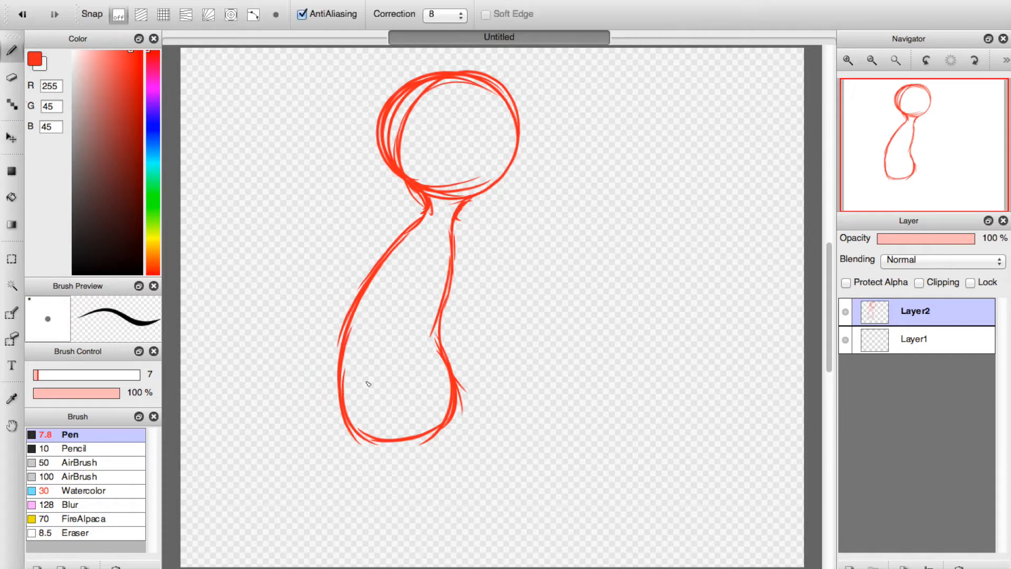
{"action": "mouse_move", "coordinate": [347, 393]}
{"action": "left_mouse_down"}
{"action": "mouse_move", "coordinate": [386, 500]}
{"action": "mouse_move", "coordinate": [410, 535]}
{"action": "left_mouse_up"}
{"action": "left_click_drag", "start_coordinate": [353, 438], "coordinate": [428, 553]}
{"action": "mouse_move", "coordinate": [414, 473]}
{"action": "left_mouse_down"}
{"action": "mouse_move", "coordinate": [419, 435]}
{"action": "mouse_move", "coordinate": [424, 501]}
{"action": "mouse_move", "coordinate": [408, 521]}
{"action": "mouse_move", "coordinate": [419, 510]}
{"action": "mouse_move", "coordinate": [445, 550]}
{"action": "left_mouse_up"}
{"action": "left_click_drag", "start_coordinate": [429, 508], "coordinate": [446, 553]}
{"action": "left_click_drag", "start_coordinate": [450, 380], "coordinate": [519, 477]}
{"action": "left_click_drag", "start_coordinate": [481, 419], "coordinate": [516, 486]}
{"action": "left_click_drag", "start_coordinate": [446, 435], "coordinate": [492, 476]}
{"action": "mouse_move", "coordinate": [487, 474]}
{"action": "left_mouse_down"}
{"action": "mouse_move", "coordinate": [490, 526]}
{"action": "mouse_move", "coordinate": [504, 522]}
{"action": "mouse_move", "coordinate": [493, 529]}
{"action": "left_mouse_up"}
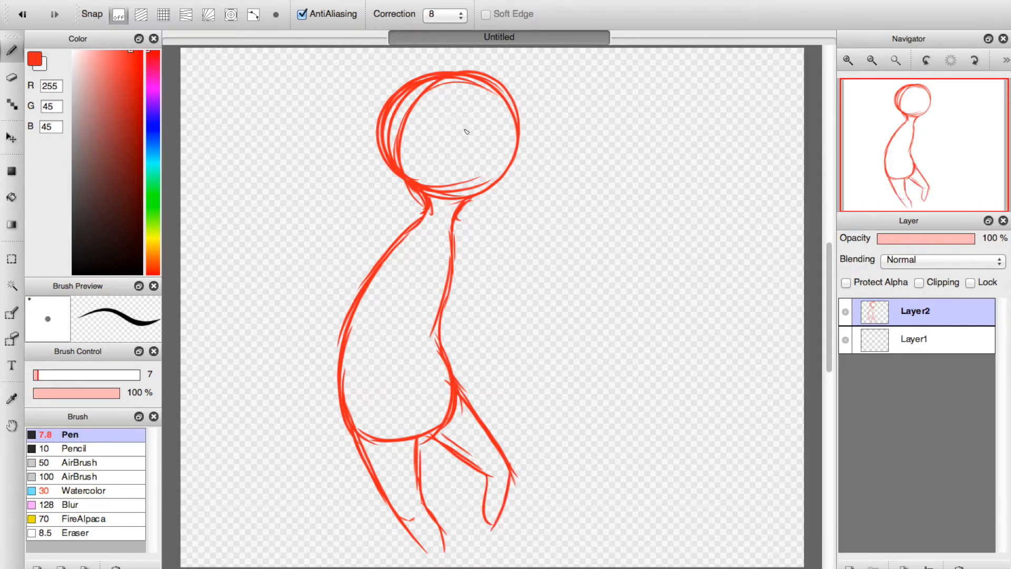
Try shrinking the whole figure strongly with Transform, and undo it.
{"action": "left_click", "coordinate": [217, 1]}
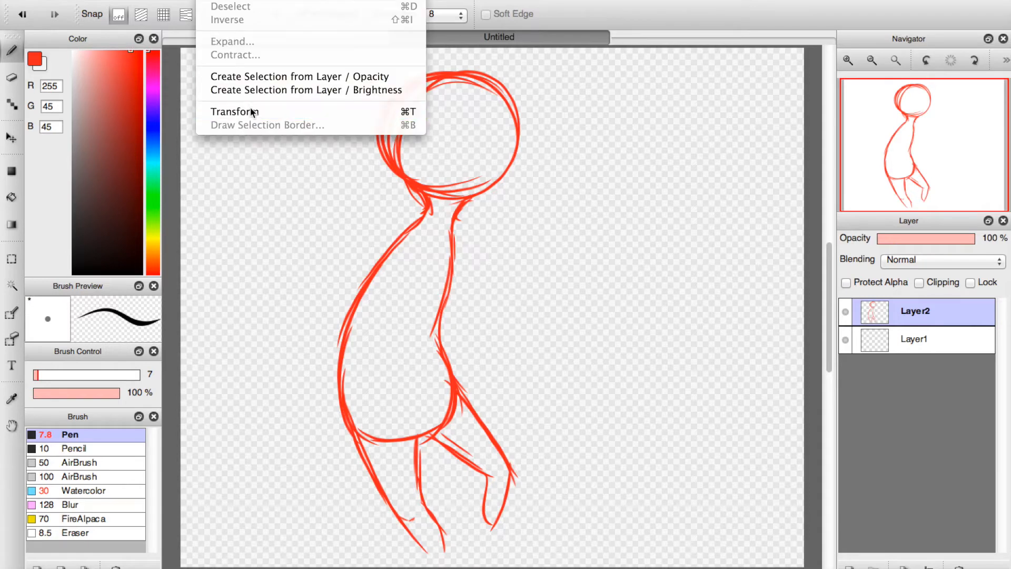
{"action": "left_click", "coordinate": [233, 111]}
{"action": "key", "text": "super+minus"}
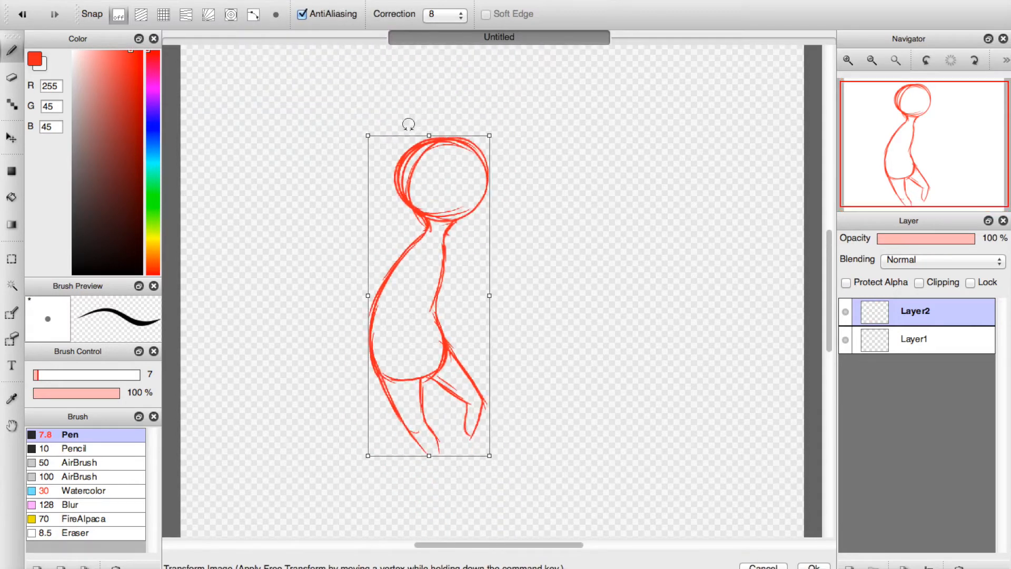
{"action": "left_click", "coordinate": [813, 566]}
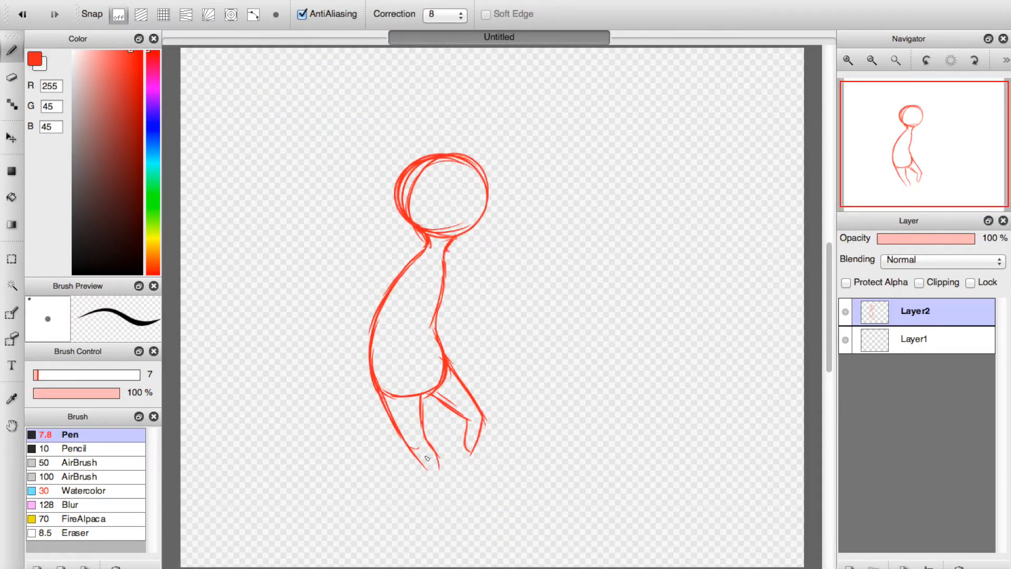
{"action": "key", "text": "super+plus"}
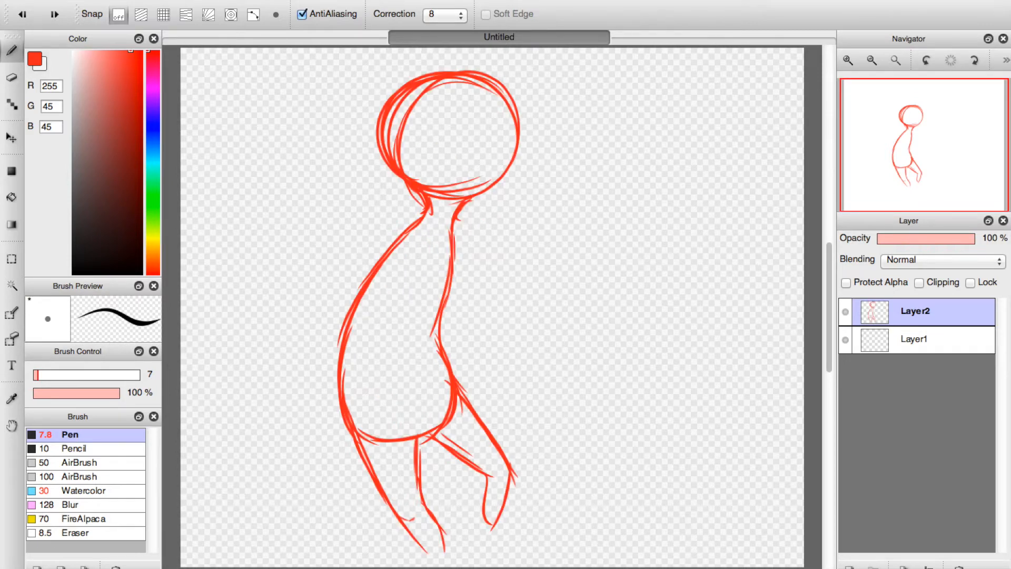
Scale the whole figure down slightly with Transform and move it up to leave room for the feet.
{"action": "key", "text": "super+t"}
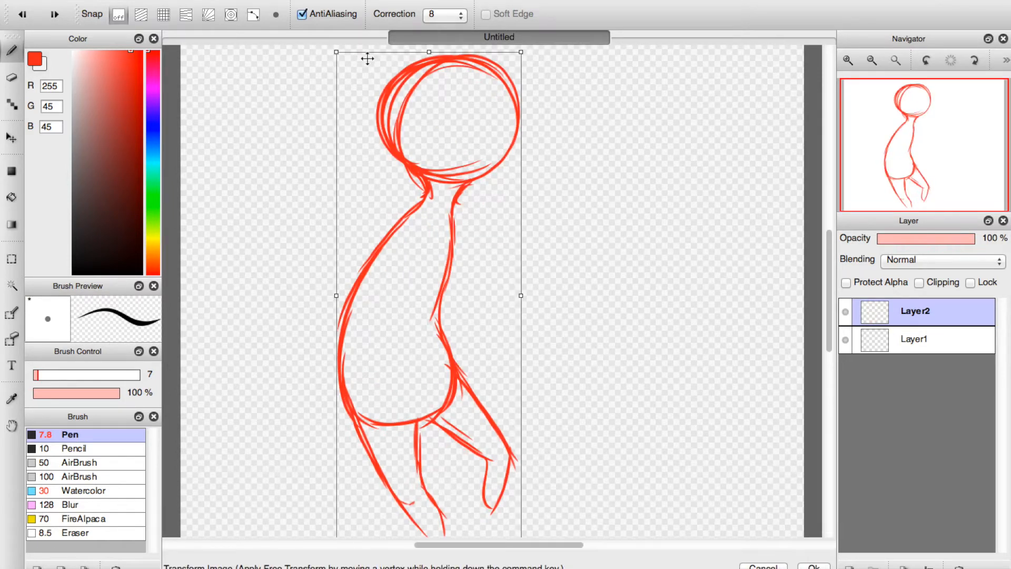
{"action": "left_click_drag", "start_coordinate": [336, 53], "coordinate": [342, 66]}
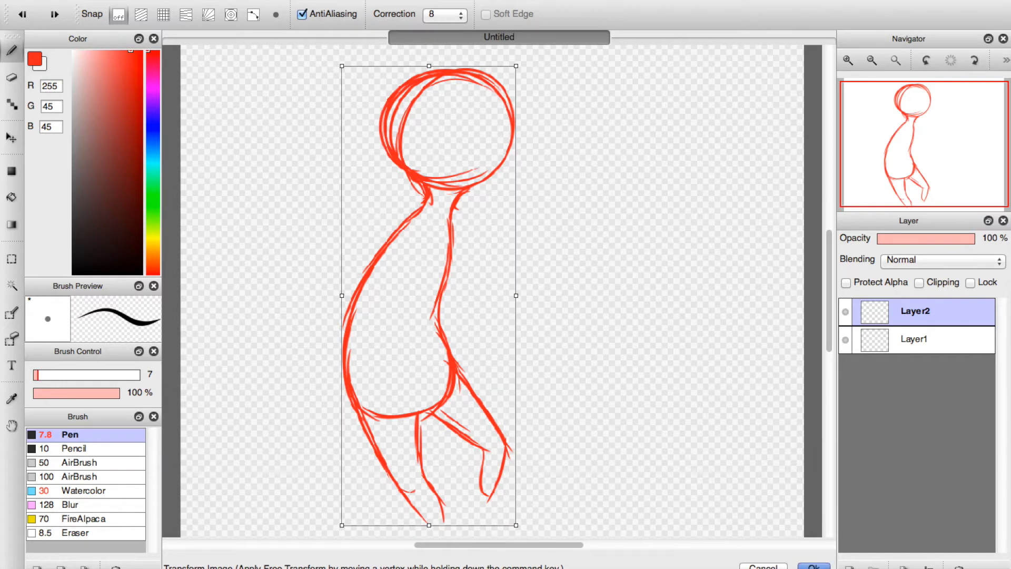
{"action": "key", "text": "Return"}
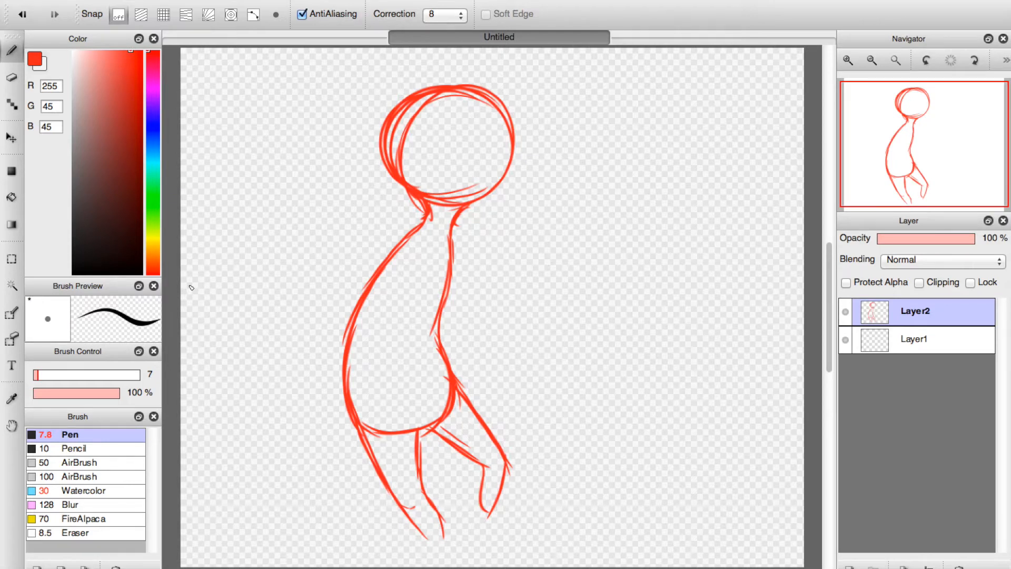
{"action": "left_click", "coordinate": [12, 138]}
{"action": "left_click_drag", "start_coordinate": [393, 181], "coordinate": [377, 153]}
Sketch paw-like feet with rounded toes at the ends of both legs using the Pen.
{"action": "left_click", "coordinate": [11, 50]}
{"action": "mouse_move", "coordinate": [442, 512]}
{"action": "left_mouse_down"}
{"action": "mouse_move", "coordinate": [422, 522]}
{"action": "mouse_move", "coordinate": [390, 549]}
{"action": "mouse_move", "coordinate": [411, 545]}
{"action": "mouse_move", "coordinate": [403, 543]}
{"action": "mouse_move", "coordinate": [418, 558]}
{"action": "mouse_move", "coordinate": [397, 548]}
{"action": "mouse_move", "coordinate": [391, 556]}
{"action": "mouse_move", "coordinate": [418, 556]}
{"action": "mouse_move", "coordinate": [413, 564]}
{"action": "mouse_move", "coordinate": [430, 548]}
{"action": "mouse_move", "coordinate": [416, 566]}
{"action": "mouse_move", "coordinate": [428, 544]}
{"action": "mouse_move", "coordinate": [444, 559]}
{"action": "mouse_move", "coordinate": [450, 519]}
{"action": "left_mouse_up"}
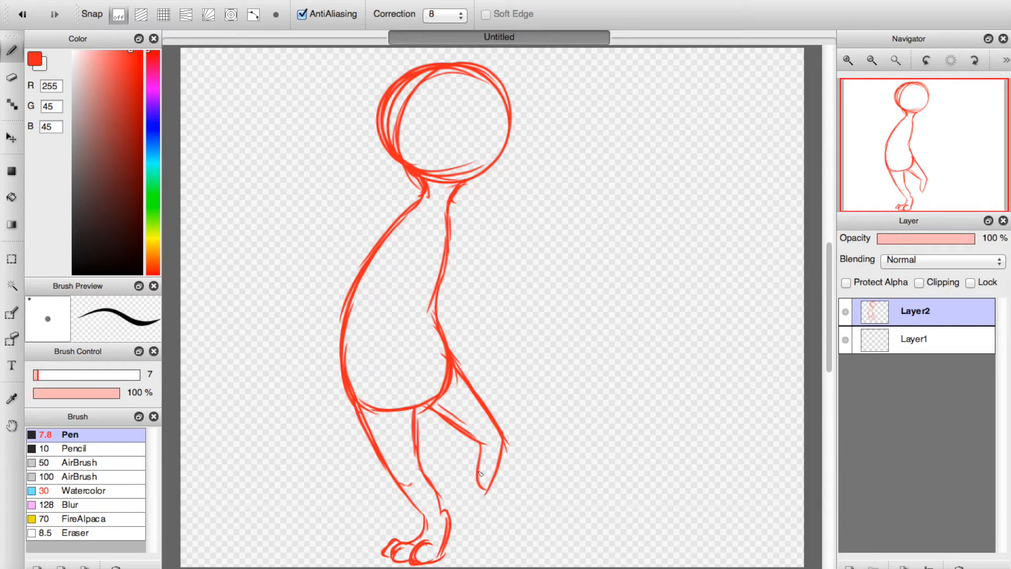
{"action": "mouse_move", "coordinate": [480, 473]}
{"action": "left_mouse_down"}
{"action": "mouse_move", "coordinate": [469, 481]}
{"action": "mouse_move", "coordinate": [475, 498]}
{"action": "mouse_move", "coordinate": [496, 528]}
{"action": "mouse_move", "coordinate": [509, 504]}
{"action": "mouse_move", "coordinate": [520, 533]}
{"action": "mouse_move", "coordinate": [504, 536]}
{"action": "mouse_move", "coordinate": [517, 536]}
{"action": "mouse_move", "coordinate": [518, 508]}
{"action": "mouse_move", "coordinate": [521, 527]}
{"action": "mouse_move", "coordinate": [515, 513]}
{"action": "left_mouse_up"}
{"action": "left_click", "coordinate": [493, 495]}
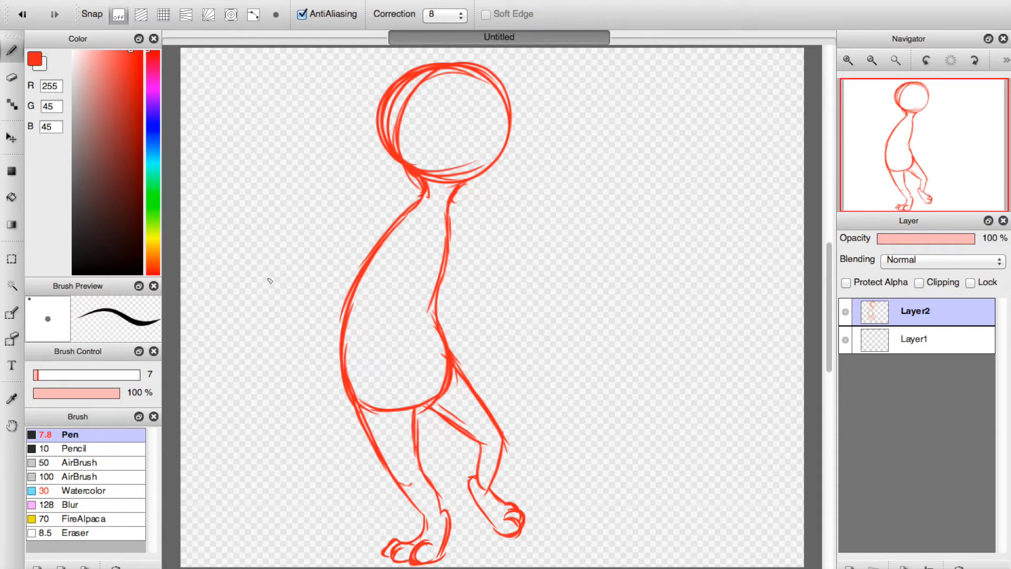
Sketch a large tail with a curled tip behind the hips, its lower curve passing behind the legs.
{"action": "mouse_move", "coordinate": [350, 406]}
{"action": "left_mouse_down"}
{"action": "mouse_move", "coordinate": [356, 494]}
{"action": "mouse_move", "coordinate": [347, 459]}
{"action": "mouse_move", "coordinate": [337, 492]}
{"action": "left_mouse_up"}
{"action": "mouse_move", "coordinate": [293, 393]}
{"action": "left_mouse_down"}
{"action": "mouse_move", "coordinate": [334, 421]}
{"action": "mouse_move", "coordinate": [343, 451]}
{"action": "mouse_move", "coordinate": [337, 437]}
{"action": "left_mouse_up"}
{"action": "left_click_drag", "start_coordinate": [300, 387], "coordinate": [255, 421]}
{"action": "mouse_move", "coordinate": [255, 421]}
{"action": "left_mouse_down"}
{"action": "mouse_move", "coordinate": [280, 437]}
{"action": "mouse_move", "coordinate": [300, 522]}
{"action": "mouse_move", "coordinate": [337, 545]}
{"action": "mouse_move", "coordinate": [371, 548]}
{"action": "mouse_move", "coordinate": [406, 528]}
{"action": "mouse_move", "coordinate": [410, 499]}
{"action": "left_mouse_up"}
{"action": "left_click_drag", "start_coordinate": [389, 534], "coordinate": [409, 497]}
{"action": "mouse_move", "coordinate": [345, 407]}
{"action": "left_mouse_down"}
{"action": "mouse_move", "coordinate": [348, 492]}
{"action": "mouse_move", "coordinate": [347, 463]}
{"action": "left_mouse_up"}
{"action": "left_click_drag", "start_coordinate": [343, 420], "coordinate": [340, 489]}
{"action": "left_click_drag", "start_coordinate": [346, 451], "coordinate": [342, 499]}
{"action": "left_click_drag", "start_coordinate": [289, 392], "coordinate": [344, 430]}
{"action": "left_click_drag", "start_coordinate": [416, 412], "coordinate": [421, 452]}
{"action": "left_click_drag", "start_coordinate": [450, 422], "coordinate": [467, 488]}
{"action": "mouse_move", "coordinate": [457, 439]}
{"action": "left_mouse_down"}
{"action": "mouse_move", "coordinate": [453, 479]}
{"action": "mouse_move", "coordinate": [466, 523]}
{"action": "mouse_move", "coordinate": [464, 484]}
{"action": "mouse_move", "coordinate": [406, 533]}
{"action": "mouse_move", "coordinate": [467, 513]}
{"action": "left_mouse_up"}
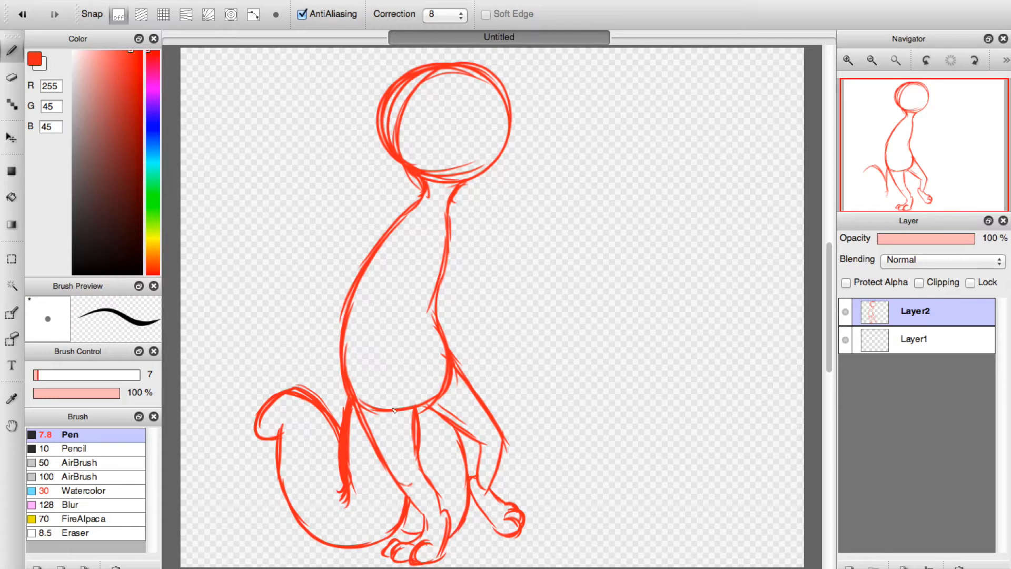
Add a small rounded bump on the lower back just above the base of the tail.
{"action": "left_click_drag", "start_coordinate": [328, 387], "coordinate": [344, 385]}
{"action": "left_click_drag", "start_coordinate": [330, 392], "coordinate": [328, 404]}
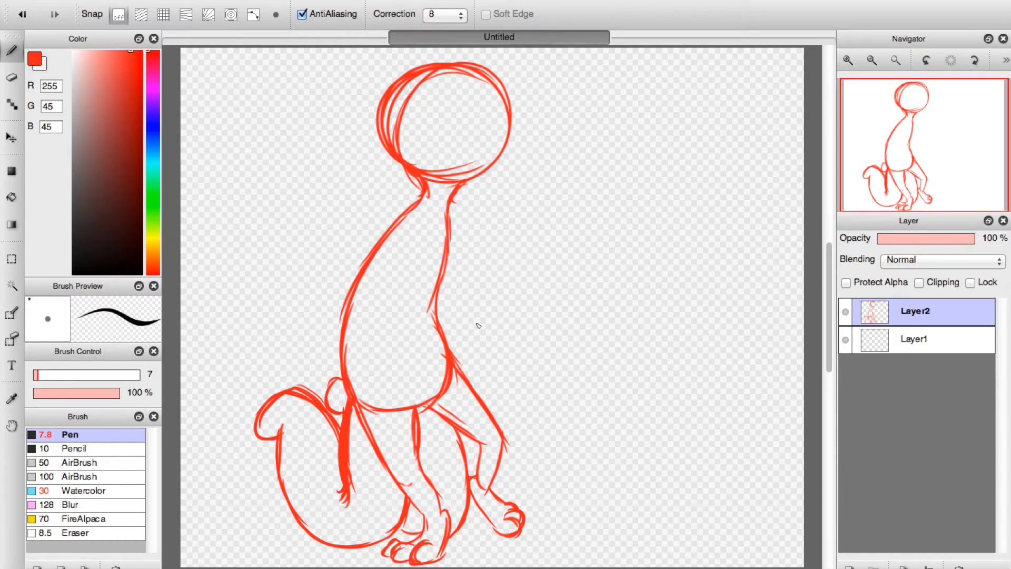
{"action": "left_click_drag", "start_coordinate": [493, 527], "coordinate": [504, 533]}
Sketch a rear arm reaching down behind the back with a fingered paw, undoing the first strokes.
{"action": "mouse_move", "coordinate": [411, 210]}
{"action": "left_mouse_down"}
{"action": "mouse_move", "coordinate": [299, 285]}
{"action": "mouse_move", "coordinate": [279, 311]}
{"action": "left_mouse_up"}
{"action": "key", "text": "super+z"}
{"action": "key", "text": "super+z"}
{"action": "key", "text": "super+z"}
{"action": "left_click_drag", "start_coordinate": [360, 242], "coordinate": [354, 245]}
{"action": "mouse_move", "coordinate": [351, 246]}
{"action": "left_mouse_down"}
{"action": "mouse_move", "coordinate": [320, 257]}
{"action": "mouse_move", "coordinate": [265, 326]}
{"action": "left_mouse_up"}
{"action": "mouse_move", "coordinate": [327, 280]}
{"action": "left_mouse_down"}
{"action": "mouse_move", "coordinate": [365, 257]}
{"action": "mouse_move", "coordinate": [330, 272]}
{"action": "mouse_move", "coordinate": [338, 267]}
{"action": "mouse_move", "coordinate": [303, 305]}
{"action": "left_mouse_up"}
{"action": "left_click_drag", "start_coordinate": [336, 271], "coordinate": [297, 320]}
{"action": "mouse_move", "coordinate": [326, 277]}
{"action": "left_mouse_down"}
{"action": "mouse_move", "coordinate": [302, 318]}
{"action": "mouse_move", "coordinate": [248, 331]}
{"action": "mouse_move", "coordinate": [243, 363]}
{"action": "left_mouse_up"}
{"action": "mouse_move", "coordinate": [303, 317]}
{"action": "left_mouse_down"}
{"action": "mouse_move", "coordinate": [301, 346]}
{"action": "mouse_move", "coordinate": [292, 362]}
{"action": "mouse_move", "coordinate": [280, 353]}
{"action": "mouse_move", "coordinate": [279, 373]}
{"action": "mouse_move", "coordinate": [247, 361]}
{"action": "left_mouse_up"}
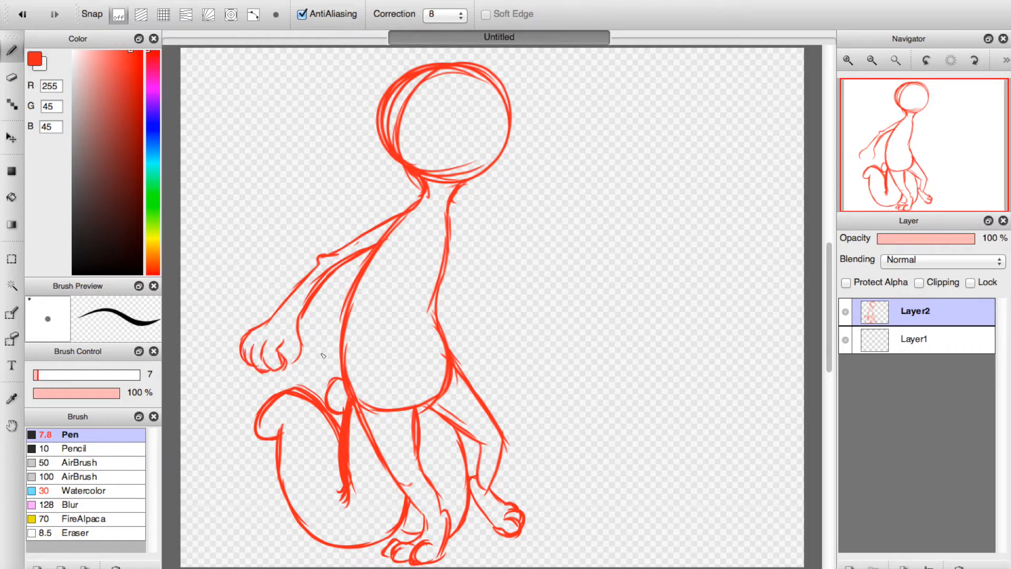
Erase the outstretched rear arm together with the upper part of the back line.
{"action": "left_click", "coordinate": [12, 76]}
{"action": "mouse_move", "coordinate": [264, 318]}
{"action": "left_mouse_down"}
{"action": "mouse_move", "coordinate": [249, 338]}
{"action": "mouse_move", "coordinate": [266, 348]}
{"action": "mouse_move", "coordinate": [292, 301]}
{"action": "mouse_move", "coordinate": [287, 319]}
{"action": "mouse_move", "coordinate": [372, 218]}
{"action": "mouse_move", "coordinate": [334, 259]}
{"action": "mouse_move", "coordinate": [390, 215]}
{"action": "mouse_move", "coordinate": [361, 244]}
{"action": "mouse_move", "coordinate": [405, 215]}
{"action": "mouse_move", "coordinate": [371, 253]}
{"action": "left_mouse_up"}
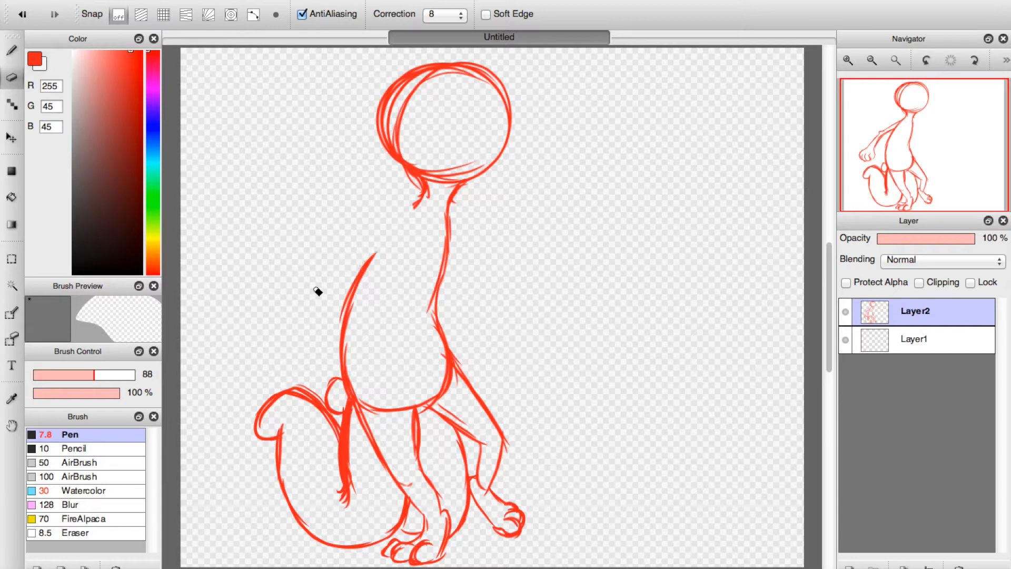
Sketch the front upper arm angling down from the chest, and erase the unwanted forearm strokes.
{"action": "left_click", "coordinate": [12, 50]}
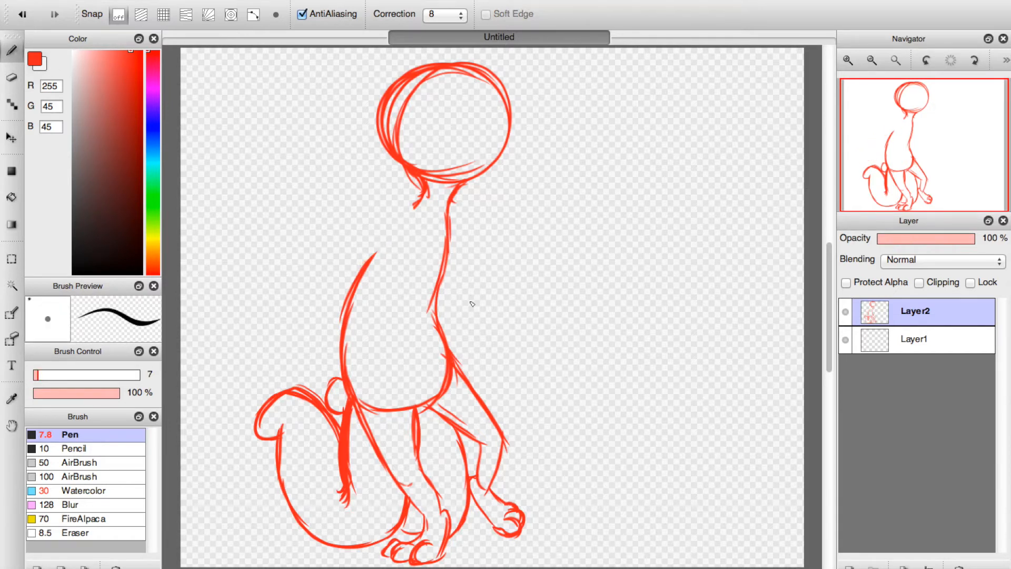
{"action": "mouse_move", "coordinate": [449, 230]}
{"action": "left_mouse_down"}
{"action": "mouse_move", "coordinate": [467, 279]}
{"action": "mouse_move", "coordinate": [451, 243]}
{"action": "mouse_move", "coordinate": [477, 271]}
{"action": "mouse_move", "coordinate": [485, 318]}
{"action": "left_mouse_up"}
{"action": "left_click_drag", "start_coordinate": [444, 275], "coordinate": [472, 333]}
{"action": "mouse_move", "coordinate": [478, 317]}
{"action": "left_mouse_down"}
{"action": "mouse_move", "coordinate": [517, 280]}
{"action": "mouse_move", "coordinate": [482, 329]}
{"action": "left_mouse_up"}
{"action": "mouse_move", "coordinate": [529, 287]}
{"action": "left_mouse_down"}
{"action": "mouse_move", "coordinate": [476, 331]}
{"action": "mouse_move", "coordinate": [510, 297]}
{"action": "mouse_move", "coordinate": [486, 309]}
{"action": "mouse_move", "coordinate": [519, 295]}
{"action": "left_mouse_up"}
{"action": "left_click", "coordinate": [12, 77]}
Sketch the front forearm bending up from the elbow, with a curled paw near the neck.
{"action": "left_click", "coordinate": [12, 50]}
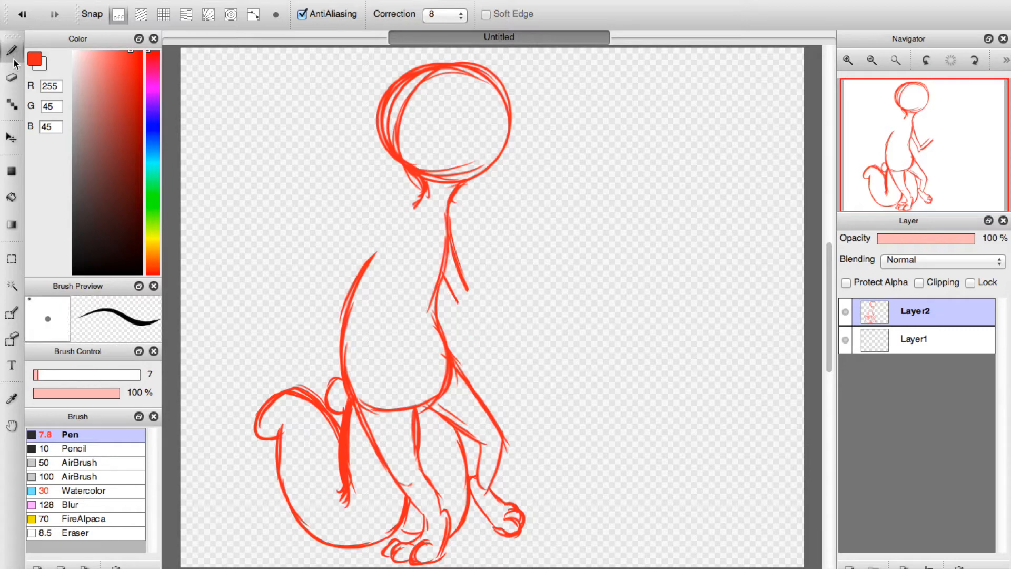
{"action": "left_click_drag", "start_coordinate": [457, 303], "coordinate": [469, 311]}
{"action": "mouse_move", "coordinate": [477, 272]}
{"action": "left_mouse_down"}
{"action": "mouse_move", "coordinate": [469, 294]}
{"action": "mouse_move", "coordinate": [480, 239]}
{"action": "mouse_move", "coordinate": [485, 280]}
{"action": "mouse_move", "coordinate": [471, 309]}
{"action": "mouse_move", "coordinate": [484, 232]}
{"action": "mouse_move", "coordinate": [462, 297]}
{"action": "left_mouse_up"}
{"action": "left_click_drag", "start_coordinate": [495, 252], "coordinate": [469, 292]}
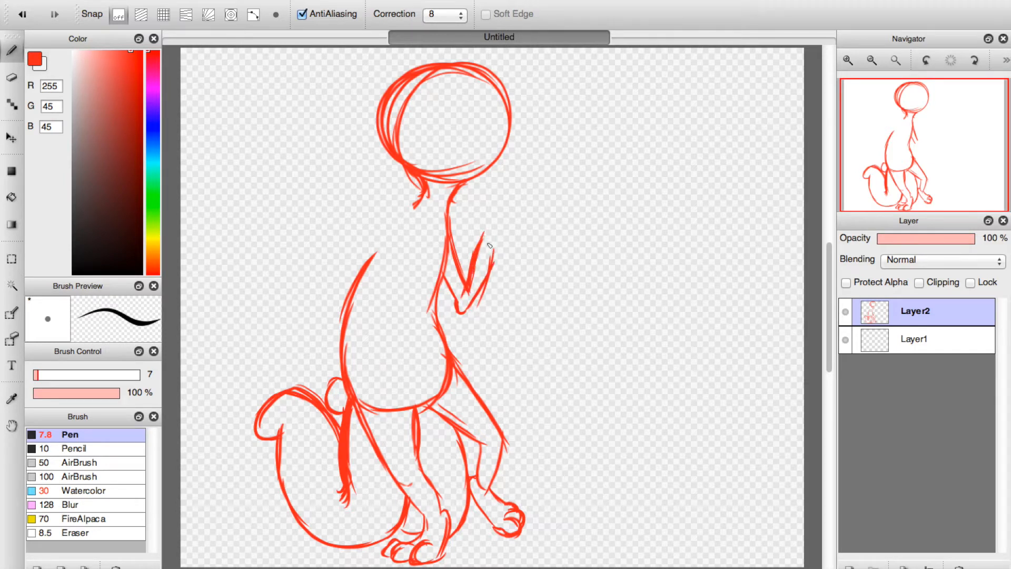
{"action": "mouse_move", "coordinate": [463, 218]}
{"action": "left_mouse_down"}
{"action": "mouse_move", "coordinate": [483, 246]}
{"action": "mouse_move", "coordinate": [473, 205]}
{"action": "mouse_move", "coordinate": [463, 219]}
{"action": "mouse_move", "coordinate": [482, 207]}
{"action": "mouse_move", "coordinate": [468, 202]}
{"action": "mouse_move", "coordinate": [482, 216]}
{"action": "mouse_move", "coordinate": [488, 207]}
{"action": "mouse_move", "coordinate": [479, 216]}
{"action": "mouse_move", "coordinate": [485, 201]}
{"action": "mouse_move", "coordinate": [505, 225]}
{"action": "left_mouse_up"}
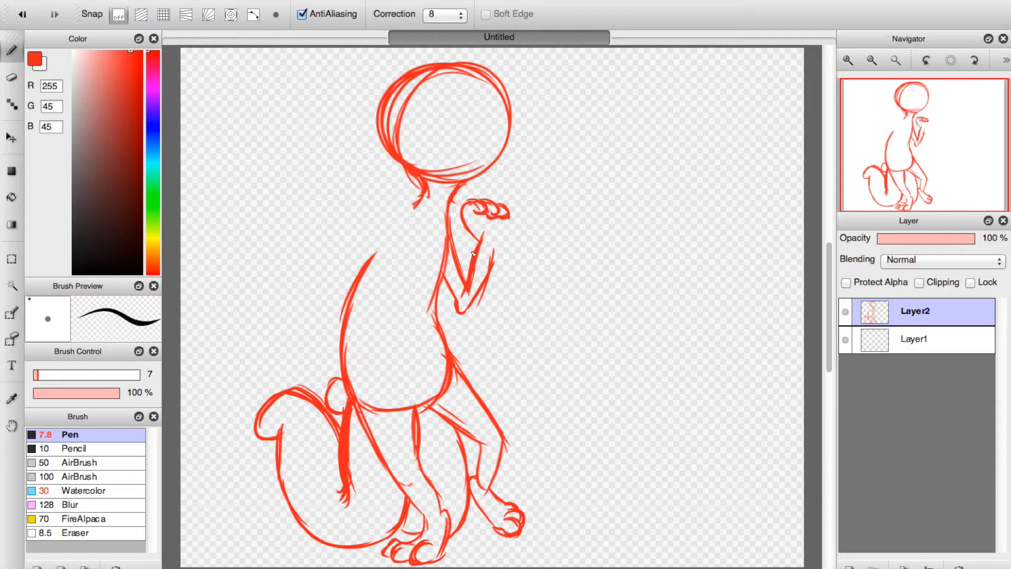
Finish the front wrist and sketch the front part of a stick slanting down through the raised paw.
{"action": "mouse_move", "coordinate": [477, 222]}
{"action": "left_mouse_down"}
{"action": "mouse_move", "coordinate": [505, 220]}
{"action": "mouse_move", "coordinate": [499, 242]}
{"action": "left_mouse_up"}
{"action": "left_click_drag", "start_coordinate": [356, 160], "coordinate": [578, 260]}
{"action": "left_click_drag", "start_coordinate": [490, 221], "coordinate": [586, 266]}
{"action": "left_click_drag", "start_coordinate": [450, 214], "coordinate": [579, 269]}
{"action": "left_click_drag", "start_coordinate": [477, 227], "coordinate": [590, 270]}
{"action": "left_click_drag", "start_coordinate": [578, 255], "coordinate": [577, 270]}
Sketch the stick's rear part behind the neck with a short side twig, and hang a long leaf from its end.
{"action": "mouse_move", "coordinate": [337, 154]}
{"action": "left_mouse_down"}
{"action": "mouse_move", "coordinate": [375, 171]}
{"action": "mouse_move", "coordinate": [332, 151]}
{"action": "mouse_move", "coordinate": [352, 158]}
{"action": "mouse_move", "coordinate": [319, 119]}
{"action": "mouse_move", "coordinate": [320, 143]}
{"action": "mouse_move", "coordinate": [415, 202]}
{"action": "left_mouse_up"}
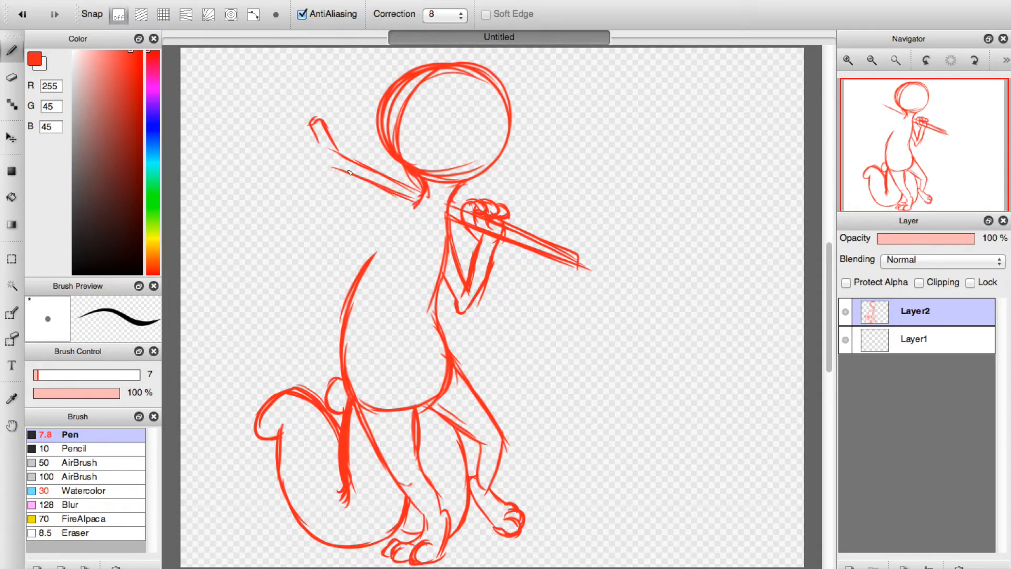
{"action": "left_click_drag", "start_coordinate": [322, 147], "coordinate": [284, 129]}
{"action": "mouse_move", "coordinate": [313, 144]}
{"action": "left_mouse_down"}
{"action": "mouse_move", "coordinate": [268, 122]}
{"action": "mouse_move", "coordinate": [272, 142]}
{"action": "left_mouse_up"}
{"action": "mouse_move", "coordinate": [272, 141]}
{"action": "left_mouse_down"}
{"action": "mouse_move", "coordinate": [303, 166]}
{"action": "mouse_move", "coordinate": [326, 166]}
{"action": "mouse_move", "coordinate": [278, 149]}
{"action": "mouse_move", "coordinate": [344, 170]}
{"action": "left_mouse_up"}
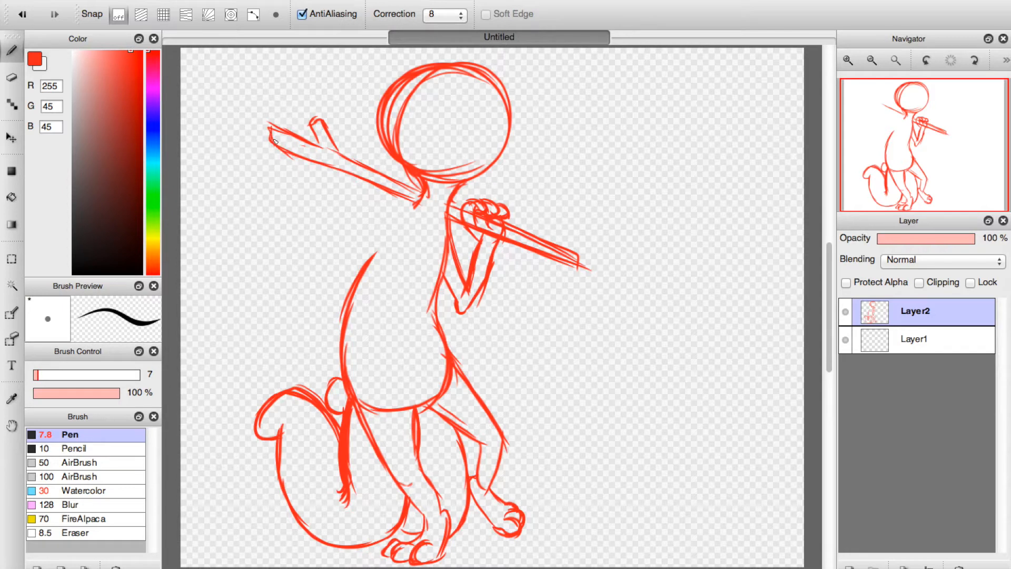
{"action": "mouse_move", "coordinate": [270, 153]}
{"action": "left_mouse_down"}
{"action": "mouse_move", "coordinate": [227, 192]}
{"action": "mouse_move", "coordinate": [213, 230]}
{"action": "mouse_move", "coordinate": [280, 165]}
{"action": "mouse_move", "coordinate": [274, 199]}
{"action": "mouse_move", "coordinate": [242, 246]}
{"action": "left_mouse_up"}
{"action": "mouse_move", "coordinate": [217, 210]}
{"action": "left_mouse_down"}
{"action": "mouse_move", "coordinate": [224, 285]}
{"action": "mouse_move", "coordinate": [263, 223]}
{"action": "mouse_move", "coordinate": [254, 181]}
{"action": "mouse_move", "coordinate": [249, 214]}
{"action": "mouse_move", "coordinate": [268, 167]}
{"action": "mouse_move", "coordinate": [261, 178]}
{"action": "mouse_move", "coordinate": [293, 157]}
{"action": "mouse_move", "coordinate": [279, 150]}
{"action": "mouse_move", "coordinate": [333, 175]}
{"action": "mouse_move", "coordinate": [356, 176]}
{"action": "left_mouse_up"}
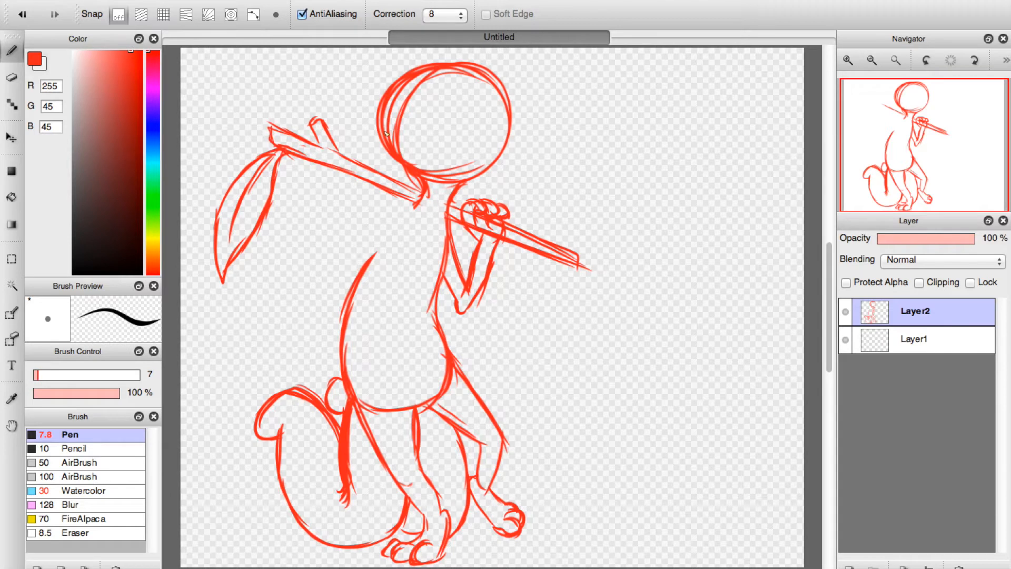
Sketch a protruding snout on the front of the head and connect the jaw to the neck.
{"action": "mouse_move", "coordinate": [511, 117]}
{"action": "left_mouse_down"}
{"action": "mouse_move", "coordinate": [539, 134]}
{"action": "mouse_move", "coordinate": [532, 127]}
{"action": "mouse_move", "coordinate": [542, 170]}
{"action": "left_mouse_up"}
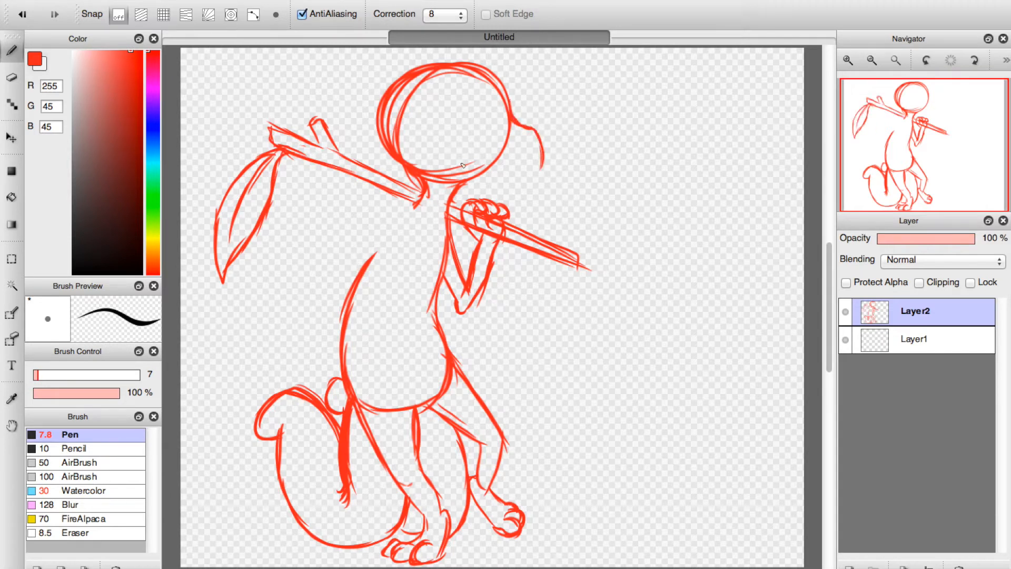
{"action": "mouse_move", "coordinate": [474, 168]}
{"action": "left_mouse_down"}
{"action": "mouse_move", "coordinate": [527, 176]}
{"action": "mouse_move", "coordinate": [544, 149]}
{"action": "mouse_move", "coordinate": [529, 183]}
{"action": "left_mouse_up"}
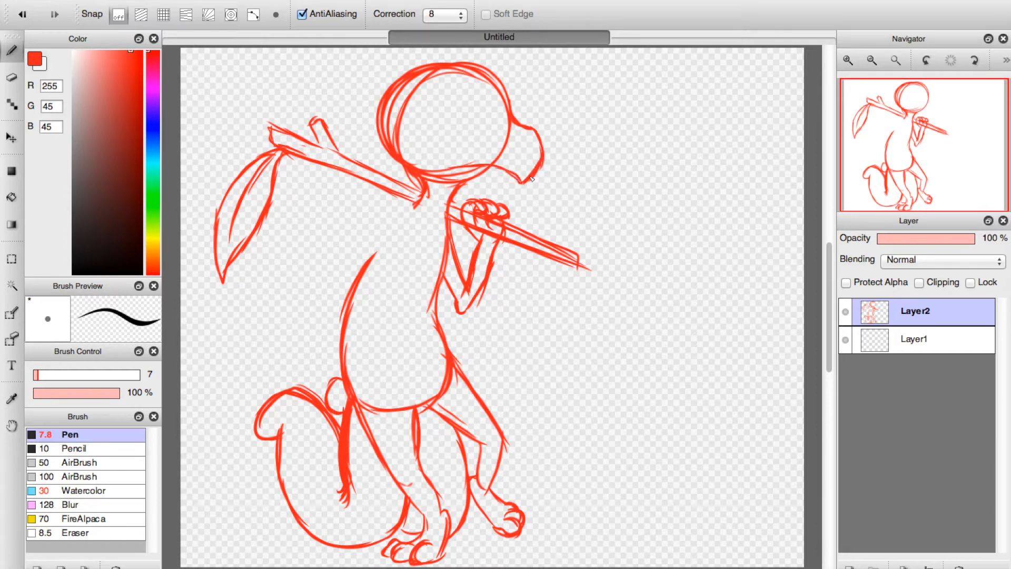
{"action": "mouse_move", "coordinate": [462, 187]}
{"action": "left_mouse_down"}
{"action": "mouse_move", "coordinate": [487, 178]}
{"action": "mouse_move", "coordinate": [464, 185]}
{"action": "mouse_move", "coordinate": [506, 177]}
{"action": "mouse_move", "coordinate": [475, 179]}
{"action": "left_mouse_up"}
Sketch the rear arm bent at the elbow with its hand near the hip, and shift the whole figure right.
{"action": "mouse_move", "coordinate": [422, 201]}
{"action": "left_mouse_down"}
{"action": "mouse_move", "coordinate": [313, 260]}
{"action": "mouse_move", "coordinate": [325, 340]}
{"action": "mouse_move", "coordinate": [312, 332]}
{"action": "mouse_move", "coordinate": [319, 322]}
{"action": "mouse_move", "coordinate": [298, 327]}
{"action": "mouse_move", "coordinate": [312, 349]}
{"action": "mouse_move", "coordinate": [339, 352]}
{"action": "mouse_move", "coordinate": [320, 336]}
{"action": "left_mouse_up"}
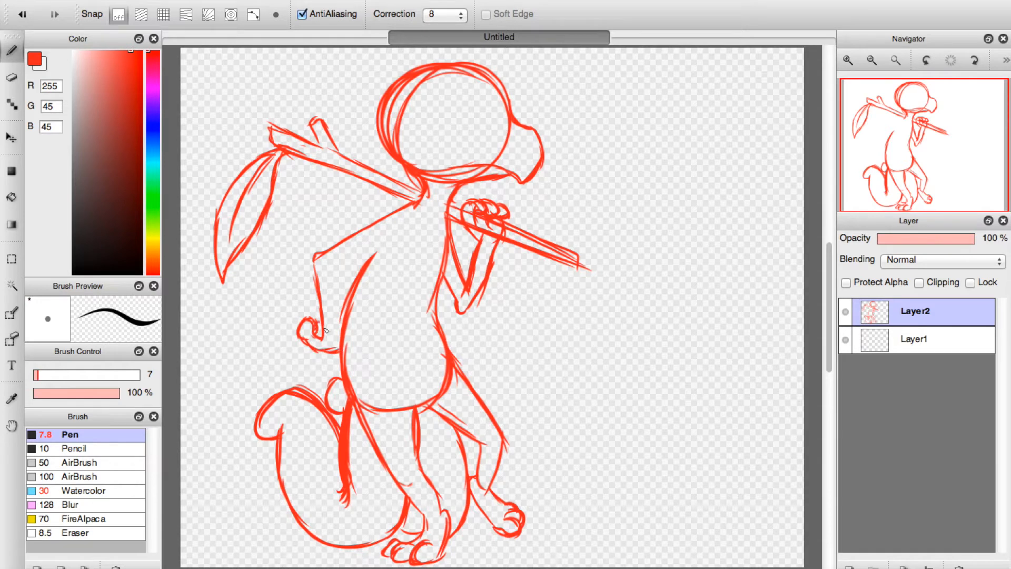
{"action": "mouse_move", "coordinate": [337, 272]}
{"action": "left_mouse_down"}
{"action": "mouse_move", "coordinate": [346, 340]}
{"action": "mouse_move", "coordinate": [335, 277]}
{"action": "mouse_move", "coordinate": [337, 285]}
{"action": "mouse_move", "coordinate": [355, 261]}
{"action": "mouse_move", "coordinate": [331, 272]}
{"action": "mouse_move", "coordinate": [391, 233]}
{"action": "mouse_move", "coordinate": [359, 266]}
{"action": "mouse_move", "coordinate": [393, 232]}
{"action": "mouse_move", "coordinate": [345, 316]}
{"action": "left_mouse_up"}
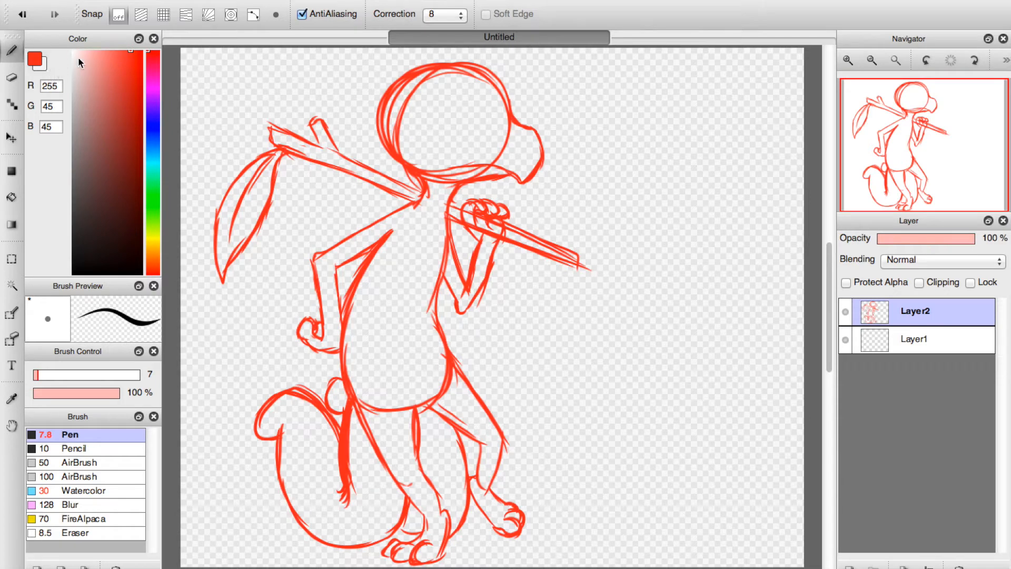
{"action": "left_click", "coordinate": [11, 138]}
{"action": "left_click_drag", "start_coordinate": [395, 193], "coordinate": [425, 199]}
{"action": "key", "text": "b"}
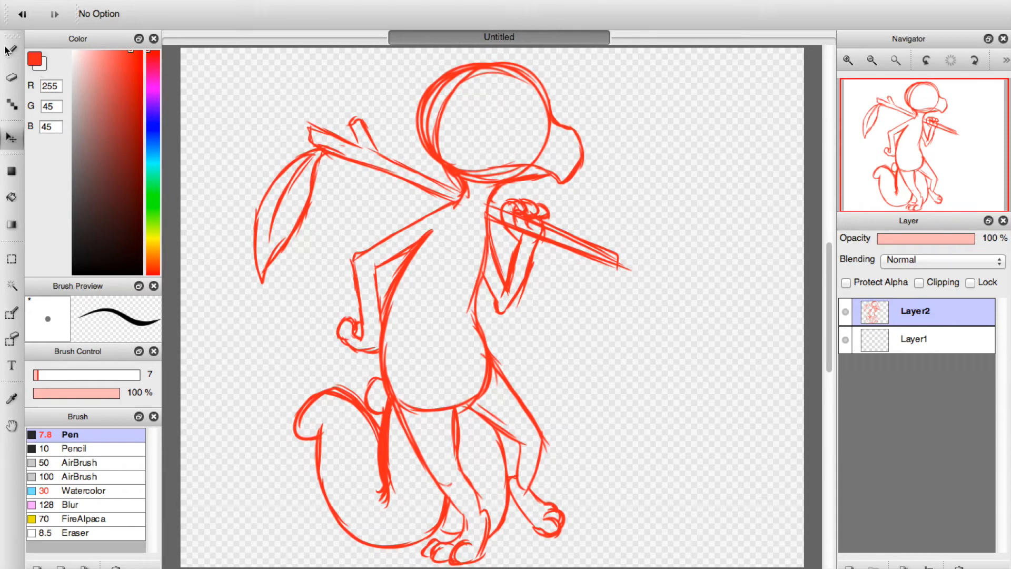
Erase the construction circles inside the head and around the jaw with the Eraser at size 48.
{"action": "left_click", "coordinate": [12, 76]}
{"action": "mouse_move", "coordinate": [488, 180]}
{"action": "left_mouse_down"}
{"action": "mouse_move", "coordinate": [483, 187]}
{"action": "mouse_move", "coordinate": [469, 174]}
{"action": "mouse_move", "coordinate": [545, 162]}
{"action": "mouse_move", "coordinate": [542, 140]}
{"action": "left_mouse_up"}
{"action": "left_click_drag", "start_coordinate": [479, 180], "coordinate": [471, 227]}
{"action": "mouse_move", "coordinate": [450, 160]}
{"action": "left_mouse_down"}
{"action": "mouse_move", "coordinate": [463, 163]}
{"action": "mouse_move", "coordinate": [444, 120]}
{"action": "mouse_move", "coordinate": [513, 97]}
{"action": "mouse_move", "coordinate": [491, 112]}
{"action": "mouse_move", "coordinate": [491, 83]}
{"action": "mouse_move", "coordinate": [548, 135]}
{"action": "mouse_move", "coordinate": [535, 108]}
{"action": "left_mouse_up"}
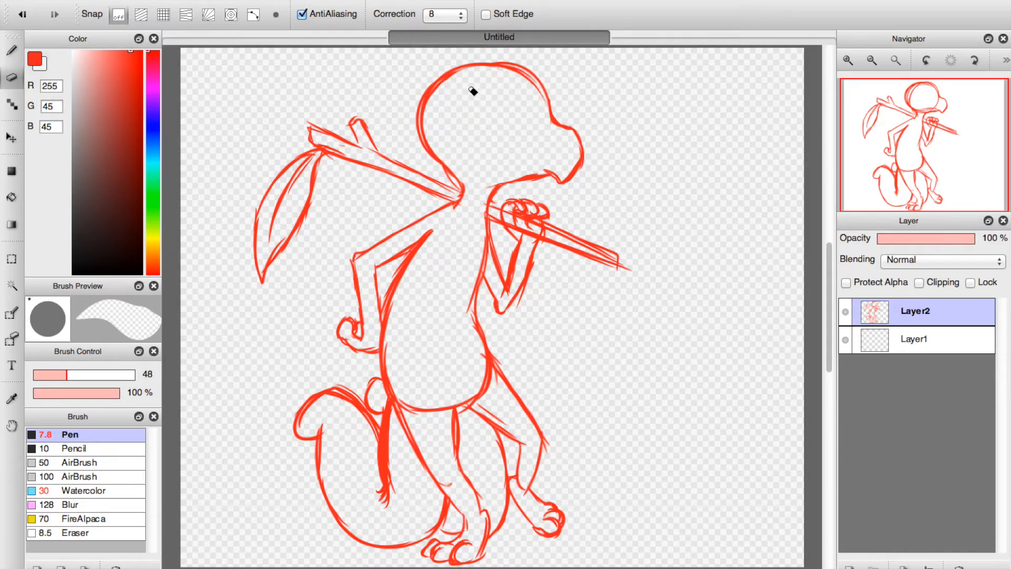
Erase the torso's lower outline across the hips and the stray strokes along the belly.
{"action": "left_click_drag", "start_coordinate": [429, 404], "coordinate": [422, 425]}
{"action": "mouse_move", "coordinate": [444, 384]}
{"action": "left_mouse_down"}
{"action": "mouse_move", "coordinate": [481, 355]}
{"action": "mouse_move", "coordinate": [473, 395]}
{"action": "mouse_move", "coordinate": [512, 428]}
{"action": "left_mouse_up"}
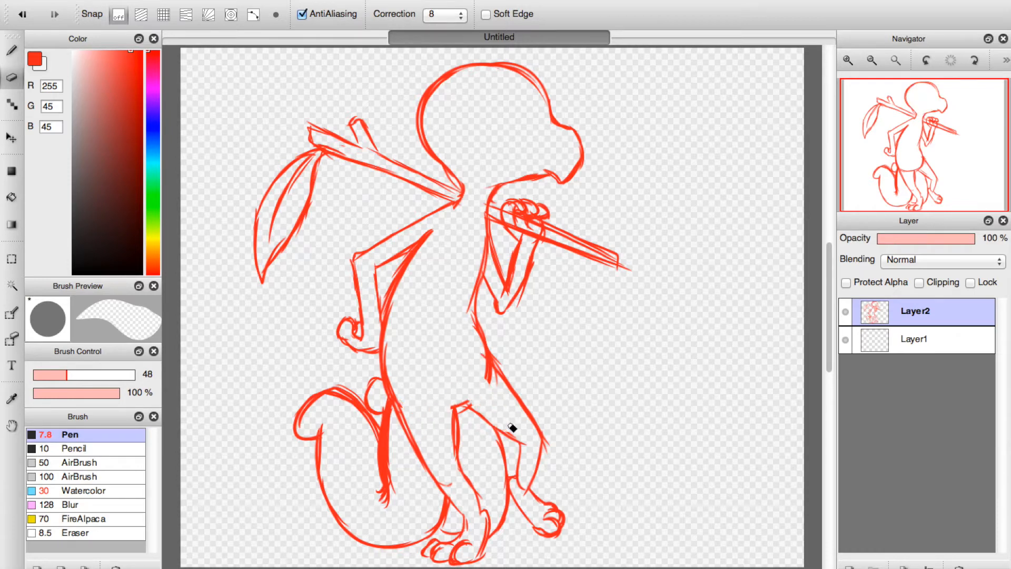
{"action": "left_click_drag", "start_coordinate": [463, 354], "coordinate": [474, 350]}
{"action": "left_click_drag", "start_coordinate": [468, 314], "coordinate": [475, 271]}
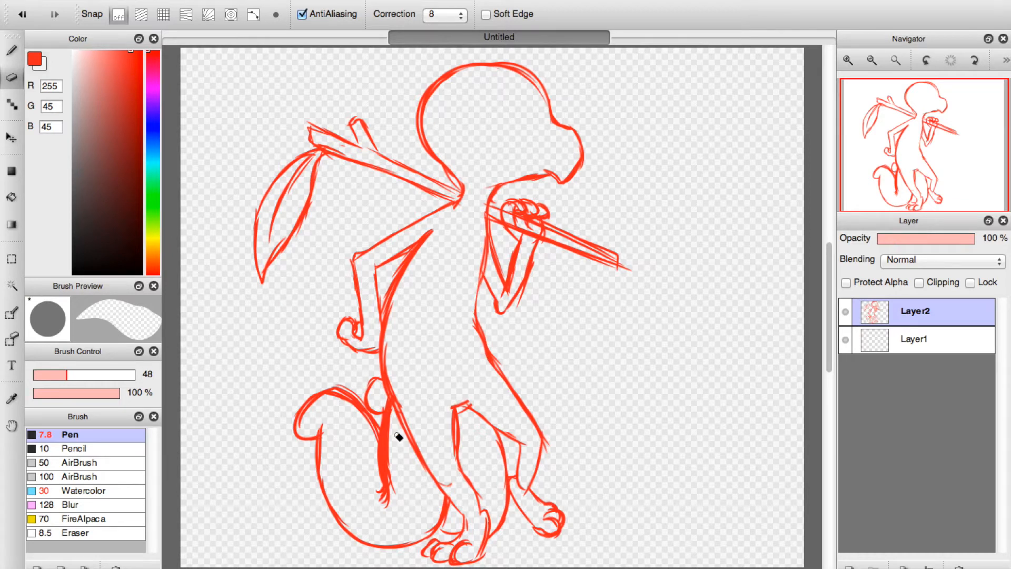
Erase the excess strokes at the tail's edge behind the hip, and reinforce the chest outline and hip crease with the Pen at size 7.
{"action": "left_click_drag", "start_coordinate": [393, 429], "coordinate": [393, 452]}
{"action": "left_click", "coordinate": [13, 49]}
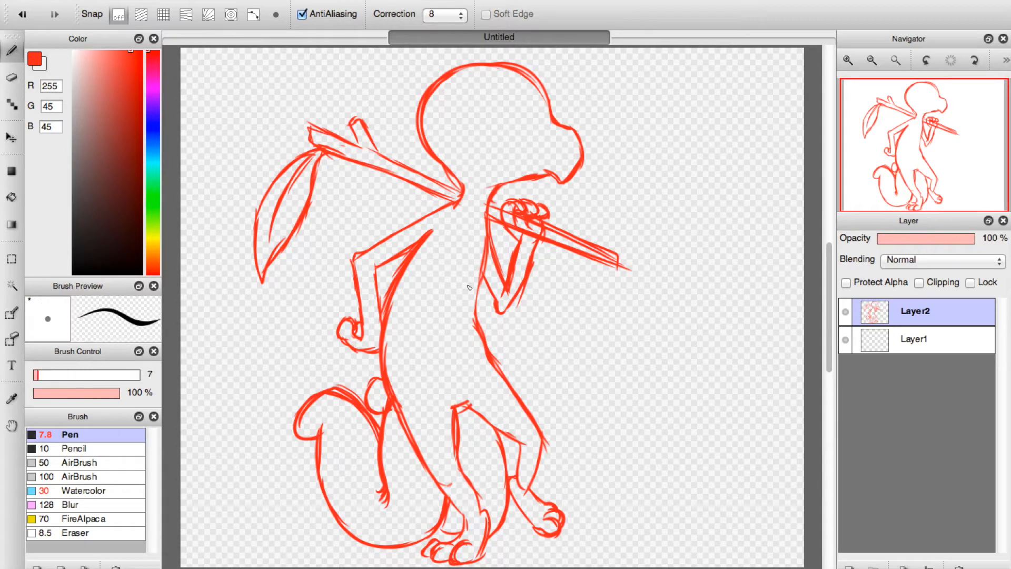
{"action": "left_click_drag", "start_coordinate": [488, 240], "coordinate": [482, 349]}
{"action": "mouse_move", "coordinate": [467, 404]}
{"action": "left_mouse_down"}
{"action": "mouse_move", "coordinate": [483, 382]}
{"action": "mouse_move", "coordinate": [436, 411]}
{"action": "left_mouse_up"}
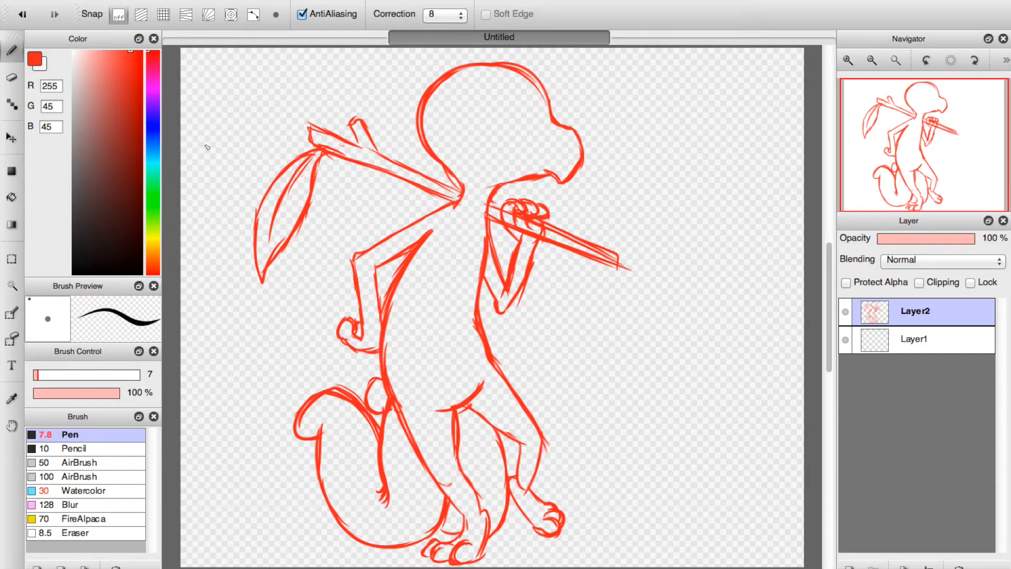
Resize the canvas to 850 by 800 pixels with the drawing anchored at Bottom Center.
{"action": "left_click", "coordinate": [171, 0]}
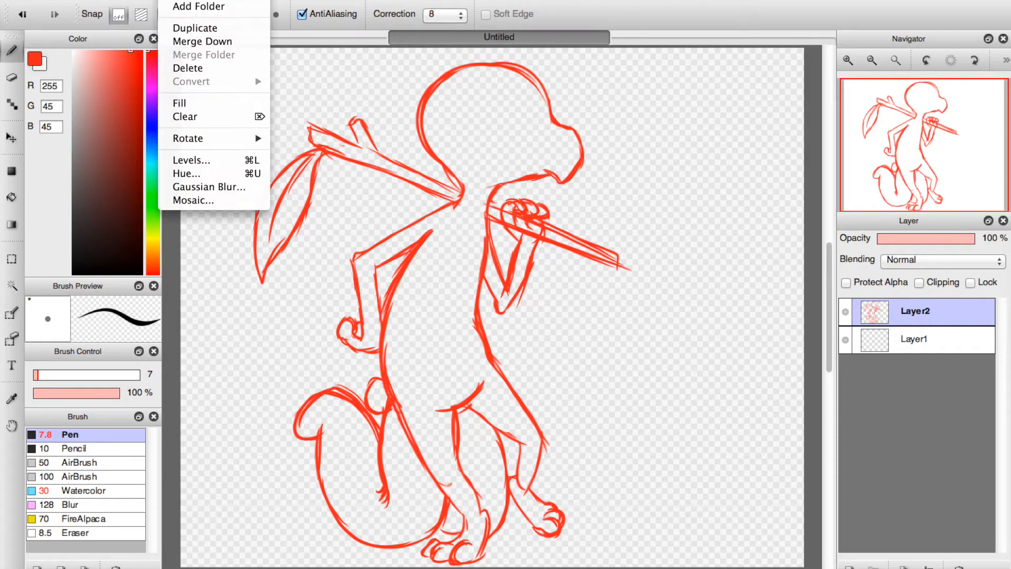
{"action": "mouse_move", "coordinate": [212, 0]}
{"action": "mouse_move", "coordinate": [151, 0]}
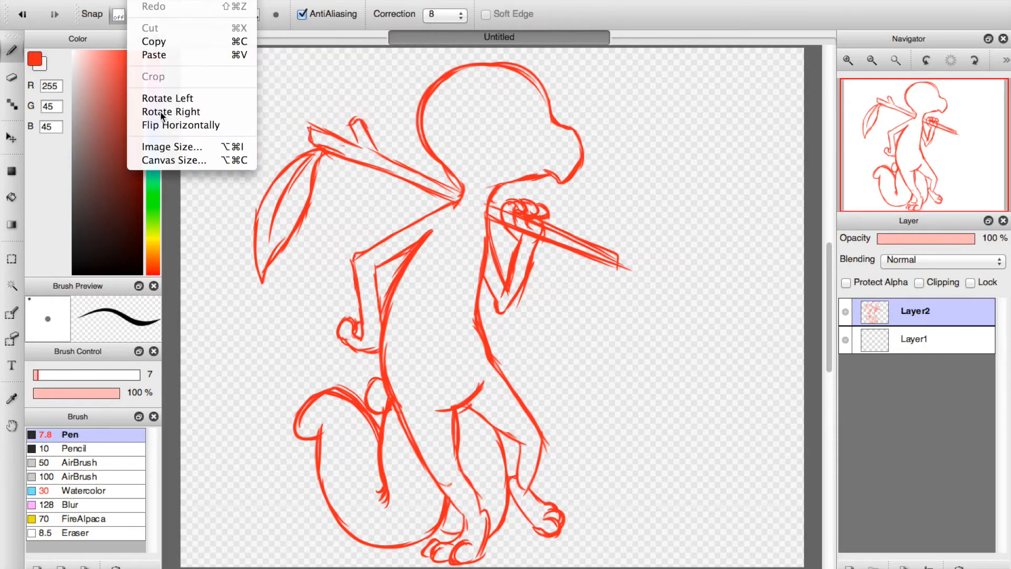
{"action": "left_click", "coordinate": [168, 160]}
{"action": "left_click", "coordinate": [472, 347]}
{"action": "key", "text": "Tab"}
{"action": "type", "text": "850"}
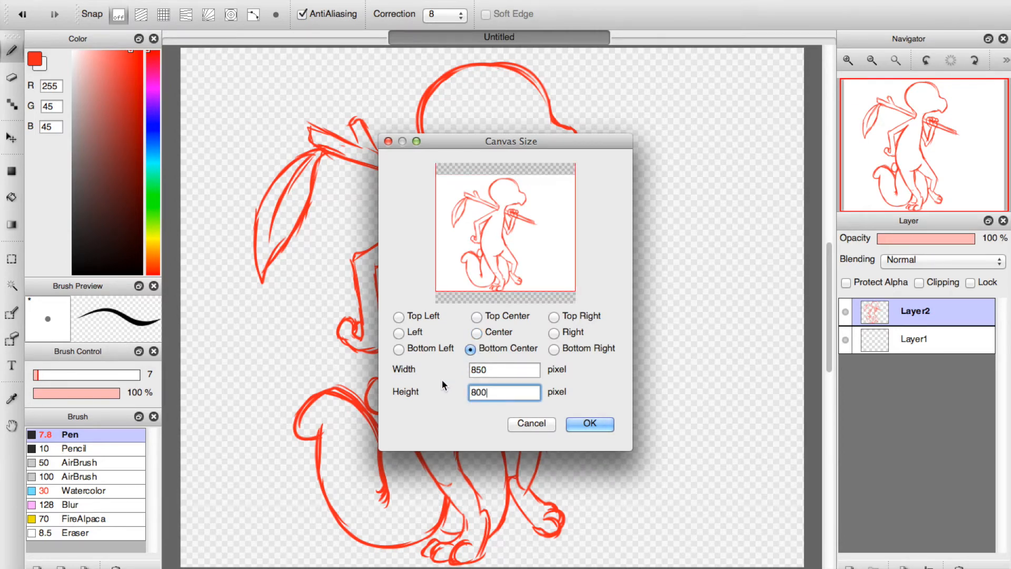
{"action": "key", "text": "Return"}
Sketch a taller crown over the skull and a far brow ridge running down the forehead to the snout.
{"action": "left_click_drag", "start_coordinate": [916, 118], "coordinate": [923, 137]}
{"action": "left_click_drag", "start_coordinate": [425, 173], "coordinate": [450, 113]}
{"action": "left_click_drag", "start_coordinate": [434, 151], "coordinate": [464, 98]}
{"action": "mouse_move", "coordinate": [440, 133]}
{"action": "left_mouse_down"}
{"action": "mouse_move", "coordinate": [467, 105]}
{"action": "mouse_move", "coordinate": [530, 162]}
{"action": "left_mouse_up"}
{"action": "left_click_drag", "start_coordinate": [501, 128], "coordinate": [540, 181]}
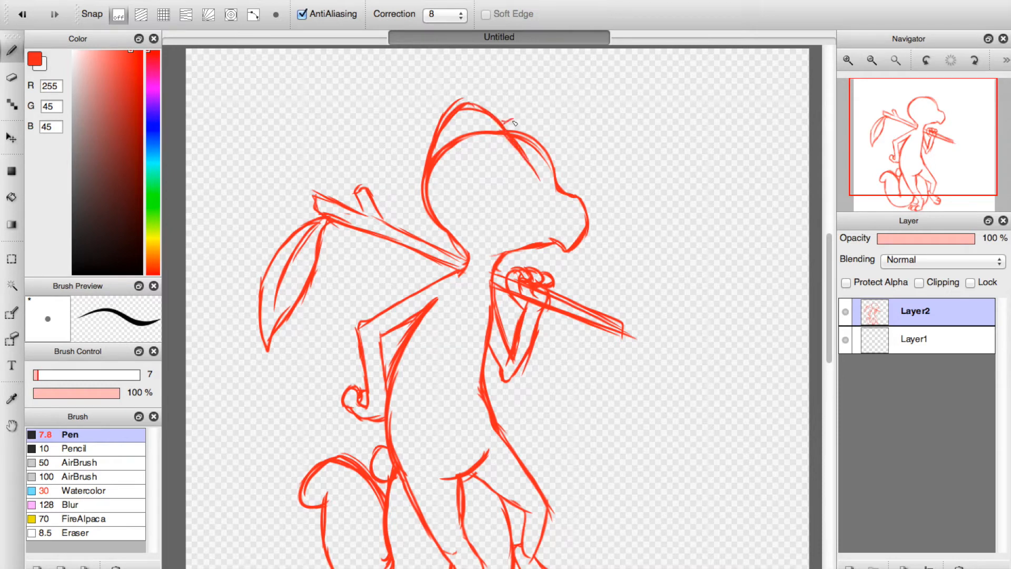
{"action": "mouse_move", "coordinate": [505, 131]}
{"action": "left_mouse_down"}
{"action": "mouse_move", "coordinate": [549, 157]}
{"action": "mouse_move", "coordinate": [559, 196]}
{"action": "left_mouse_up"}
{"action": "left_click_drag", "start_coordinate": [529, 158], "coordinate": [546, 188]}
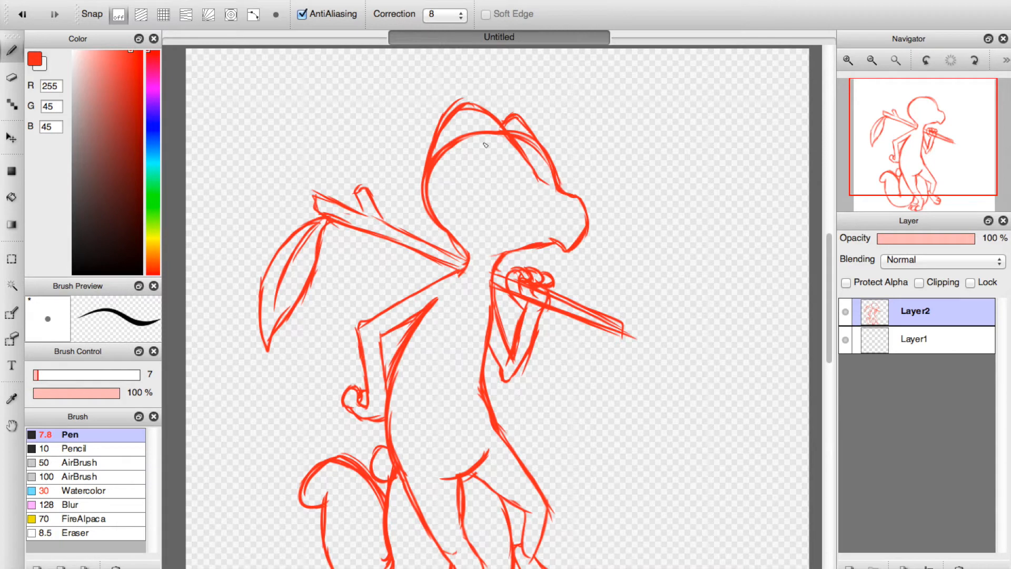
Erase the old skull line inside the new head outline with the Eraser at size 15.
{"action": "key", "text": "e"}
{"action": "left_click_drag", "start_coordinate": [47, 375], "coordinate": [43, 375]}
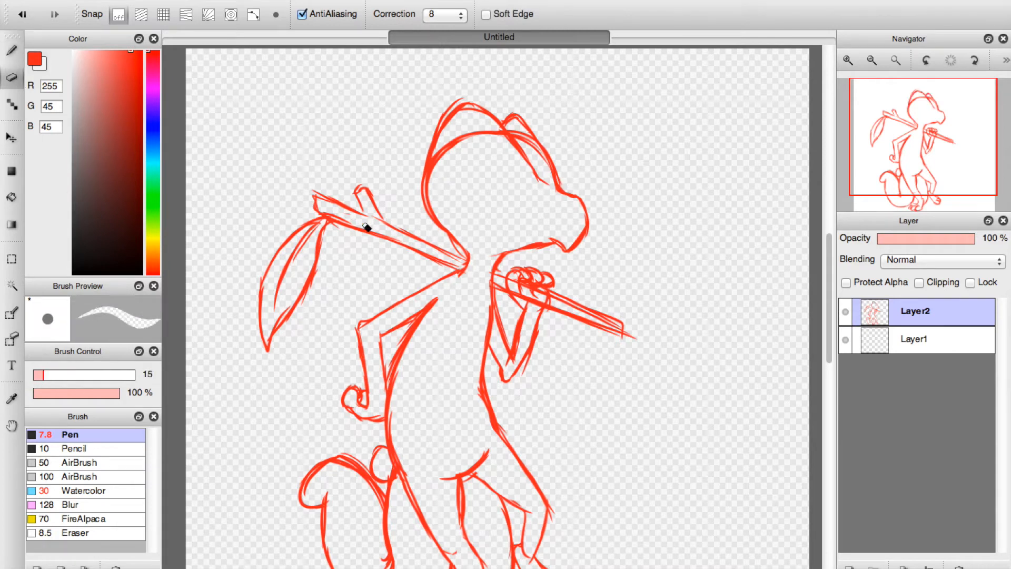
{"action": "mouse_move", "coordinate": [451, 174]}
{"action": "left_mouse_down"}
{"action": "mouse_move", "coordinate": [461, 128]}
{"action": "mouse_move", "coordinate": [508, 153]}
{"action": "mouse_move", "coordinate": [492, 129]}
{"action": "mouse_move", "coordinate": [528, 148]}
{"action": "mouse_move", "coordinate": [510, 129]}
{"action": "mouse_move", "coordinate": [547, 170]}
{"action": "mouse_move", "coordinate": [521, 134]}
{"action": "mouse_move", "coordinate": [549, 172]}
{"action": "left_mouse_up"}
Thicken the brow ridge with the Pen, and add a nostril and a mouth line to the snout.
{"action": "left_click", "coordinate": [12, 51]}
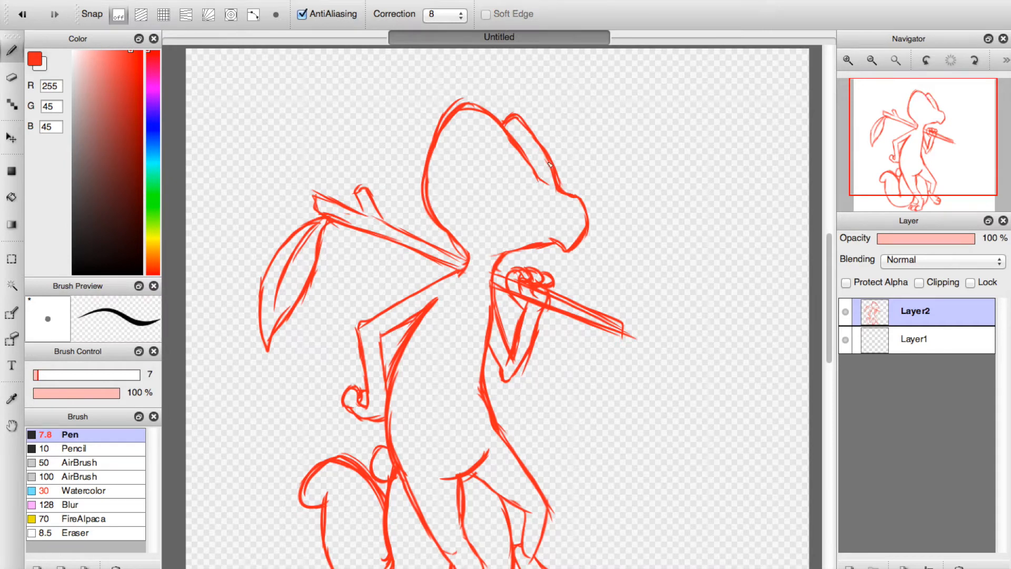
{"action": "mouse_move", "coordinate": [548, 174]}
{"action": "left_mouse_down"}
{"action": "mouse_move", "coordinate": [530, 159]}
{"action": "mouse_move", "coordinate": [549, 174]}
{"action": "left_mouse_up"}
{"action": "left_click_drag", "start_coordinate": [505, 242], "coordinate": [540, 240]}
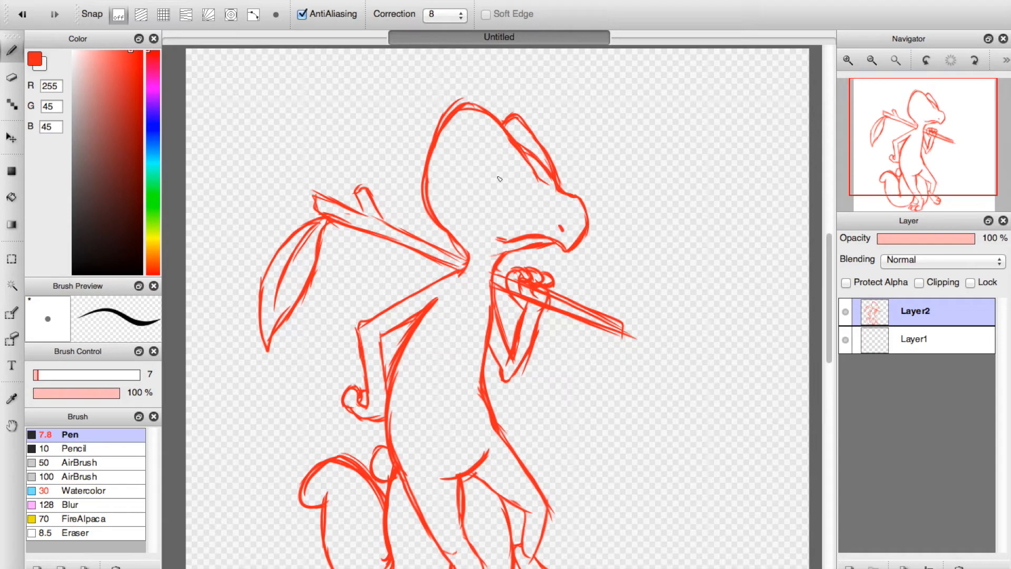
Sketch a large half-lidded eye with a flat lid, a rounded arch above it and a pupil at the front.
{"action": "left_click_drag", "start_coordinate": [455, 163], "coordinate": [506, 167]}
{"action": "mouse_move", "coordinate": [455, 163]}
{"action": "left_mouse_down"}
{"action": "mouse_move", "coordinate": [494, 135]}
{"action": "mouse_move", "coordinate": [506, 163]}
{"action": "left_mouse_up"}
{"action": "left_click_drag", "start_coordinate": [484, 122], "coordinate": [505, 163]}
{"action": "mouse_move", "coordinate": [476, 119]}
{"action": "left_mouse_down"}
{"action": "mouse_move", "coordinate": [490, 138]}
{"action": "mouse_move", "coordinate": [453, 153]}
{"action": "mouse_move", "coordinate": [470, 126]}
{"action": "mouse_move", "coordinate": [490, 138]}
{"action": "mouse_move", "coordinate": [465, 187]}
{"action": "mouse_move", "coordinate": [475, 198]}
{"action": "left_mouse_up"}
{"action": "mouse_move", "coordinate": [451, 162]}
{"action": "left_mouse_down"}
{"action": "mouse_move", "coordinate": [492, 197]}
{"action": "mouse_move", "coordinate": [503, 172]}
{"action": "mouse_move", "coordinate": [498, 198]}
{"action": "mouse_move", "coordinate": [482, 193]}
{"action": "mouse_move", "coordinate": [492, 172]}
{"action": "mouse_move", "coordinate": [494, 194]}
{"action": "mouse_move", "coordinate": [498, 168]}
{"action": "mouse_move", "coordinate": [492, 194]}
{"action": "left_mouse_up"}
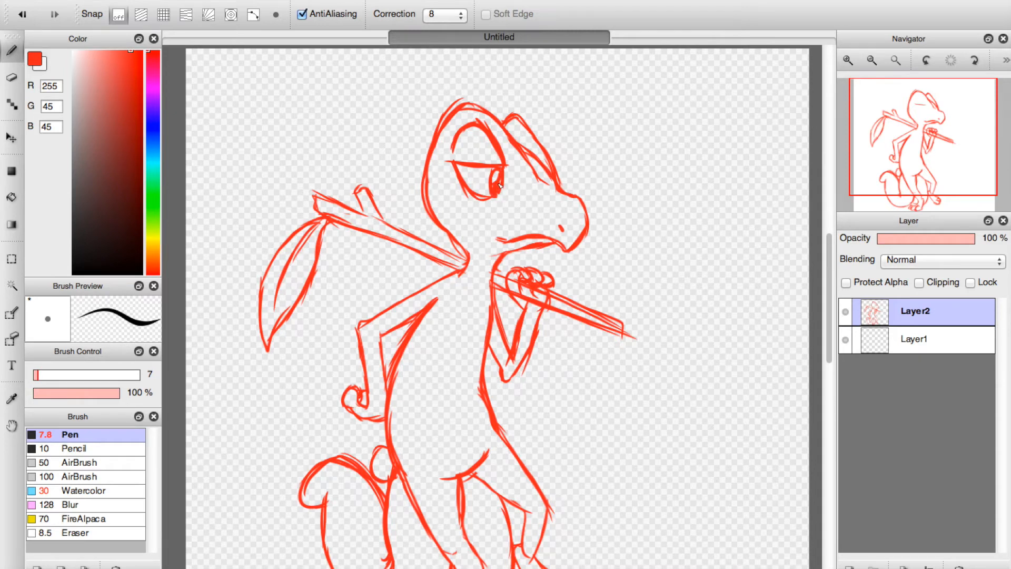
Erase the whole eye from the head and enlarge the Eraser to size 52.
{"action": "left_click", "coordinate": [12, 77]}
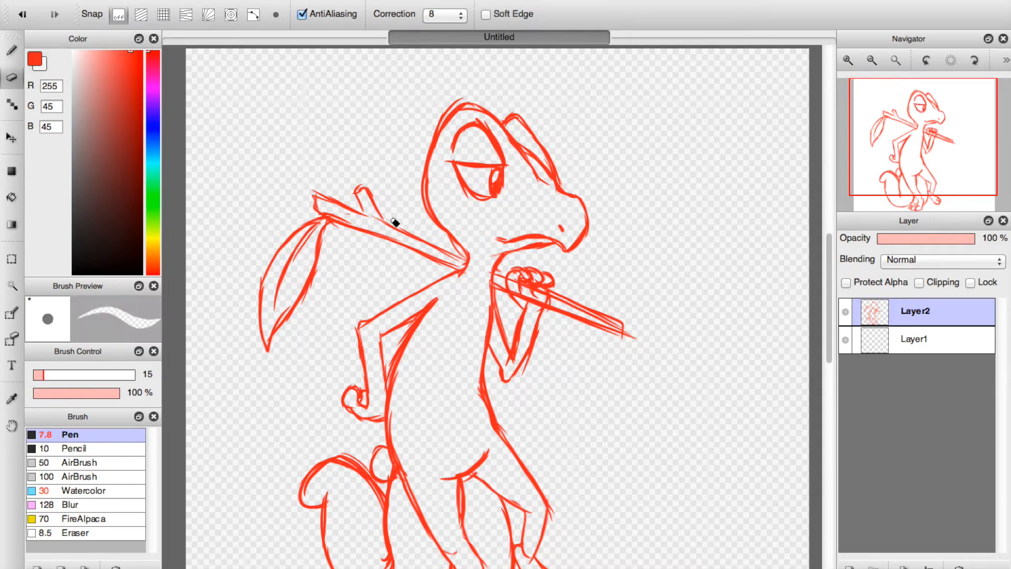
{"action": "mouse_move", "coordinate": [485, 203]}
{"action": "left_mouse_down"}
{"action": "mouse_move", "coordinate": [482, 166]}
{"action": "mouse_move", "coordinate": [467, 140]}
{"action": "mouse_move", "coordinate": [495, 165]}
{"action": "mouse_move", "coordinate": [490, 137]}
{"action": "mouse_move", "coordinate": [512, 205]}
{"action": "left_mouse_up"}
{"action": "left_click", "coordinate": [74, 374]}
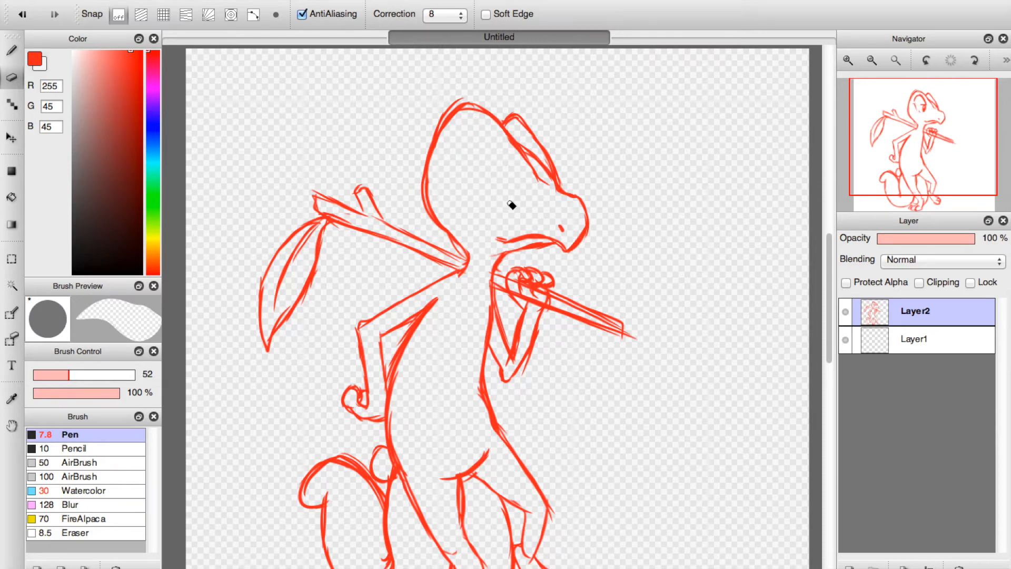
Trim the outer edge of the back of the head, and clean up the stick and throat with the Eraser at size 13.
{"action": "mouse_move", "coordinate": [463, 94]}
{"action": "left_mouse_down"}
{"action": "mouse_move", "coordinate": [419, 159]}
{"action": "mouse_move", "coordinate": [421, 226]}
{"action": "left_mouse_up"}
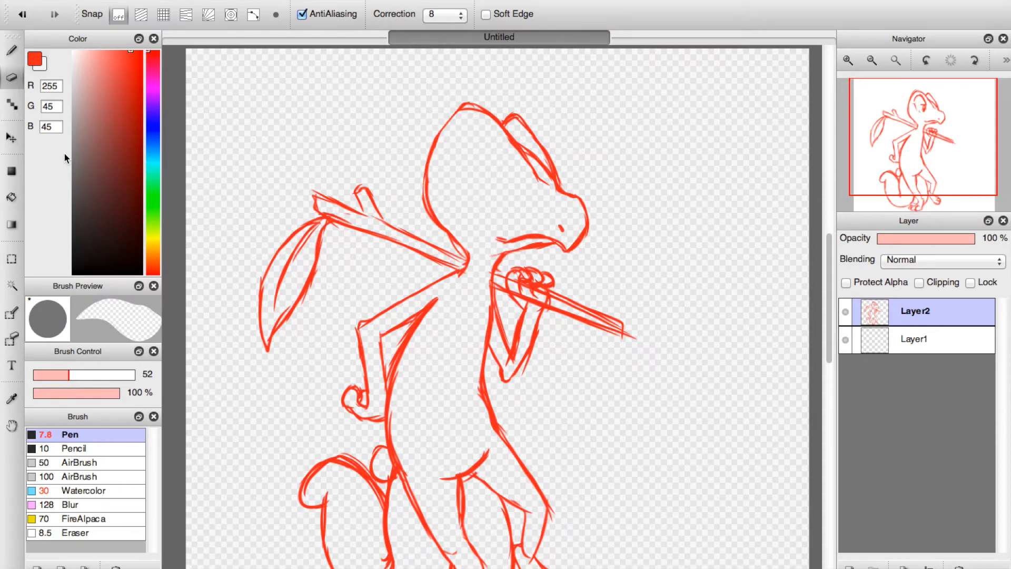
{"action": "left_click", "coordinate": [41, 375]}
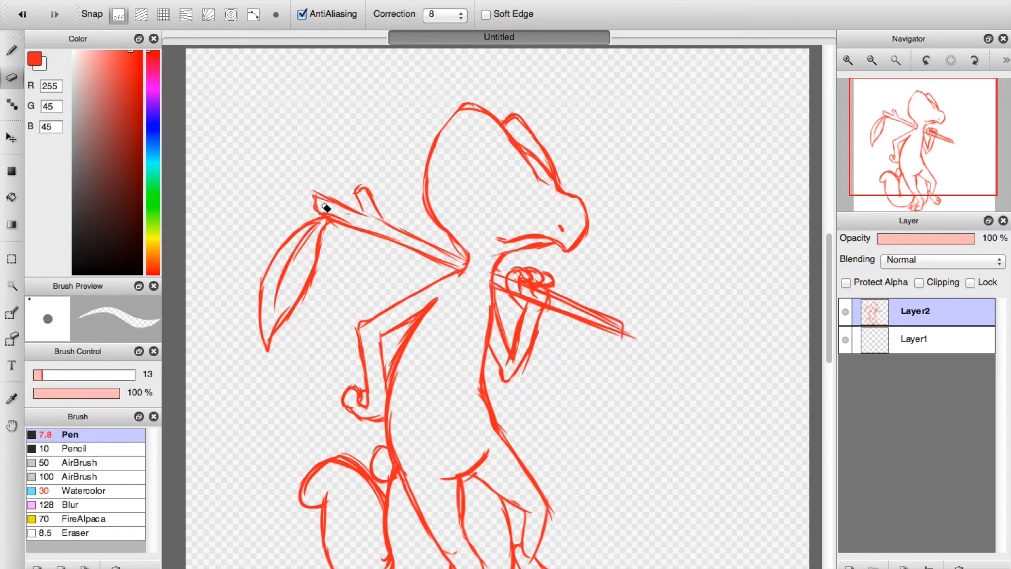
{"action": "mouse_move", "coordinate": [350, 221]}
{"action": "left_mouse_down"}
{"action": "mouse_move", "coordinate": [323, 212]}
{"action": "mouse_move", "coordinate": [350, 225]}
{"action": "left_mouse_up"}
{"action": "left_click_drag", "start_coordinate": [494, 260], "coordinate": [504, 253]}
Redraw the back of the head with the Pen, and reinforce the outlines of the stick behind the shoulder and its twig.
{"action": "left_click", "coordinate": [9, 55]}
{"action": "mouse_move", "coordinate": [452, 118]}
{"action": "left_mouse_down"}
{"action": "mouse_move", "coordinate": [432, 158]}
{"action": "mouse_move", "coordinate": [445, 124]}
{"action": "mouse_move", "coordinate": [427, 204]}
{"action": "mouse_move", "coordinate": [431, 168]}
{"action": "mouse_move", "coordinate": [432, 220]}
{"action": "left_mouse_up"}
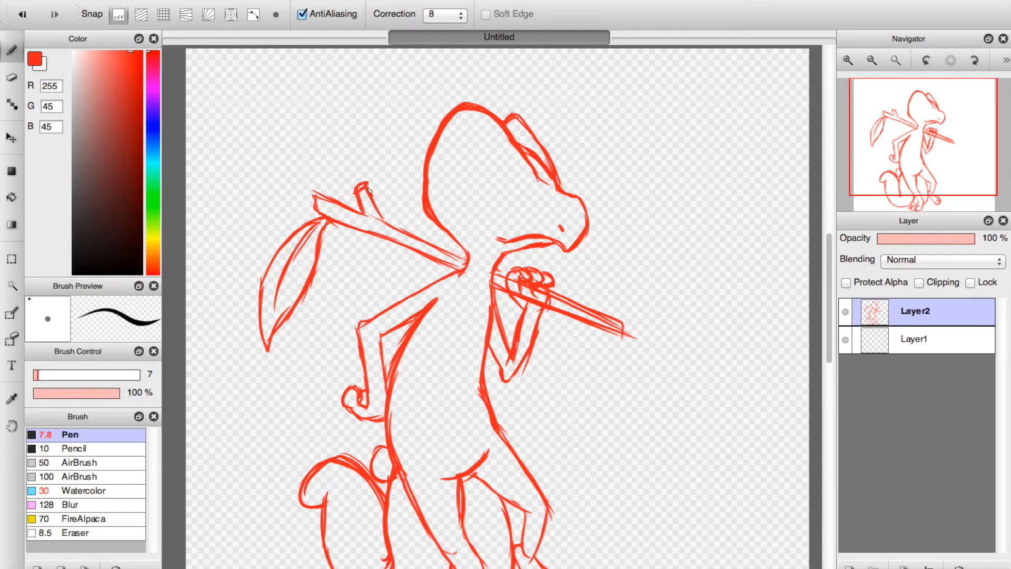
{"action": "left_click_drag", "start_coordinate": [464, 260], "coordinate": [458, 271]}
{"action": "left_click_drag", "start_coordinate": [315, 206], "coordinate": [318, 214]}
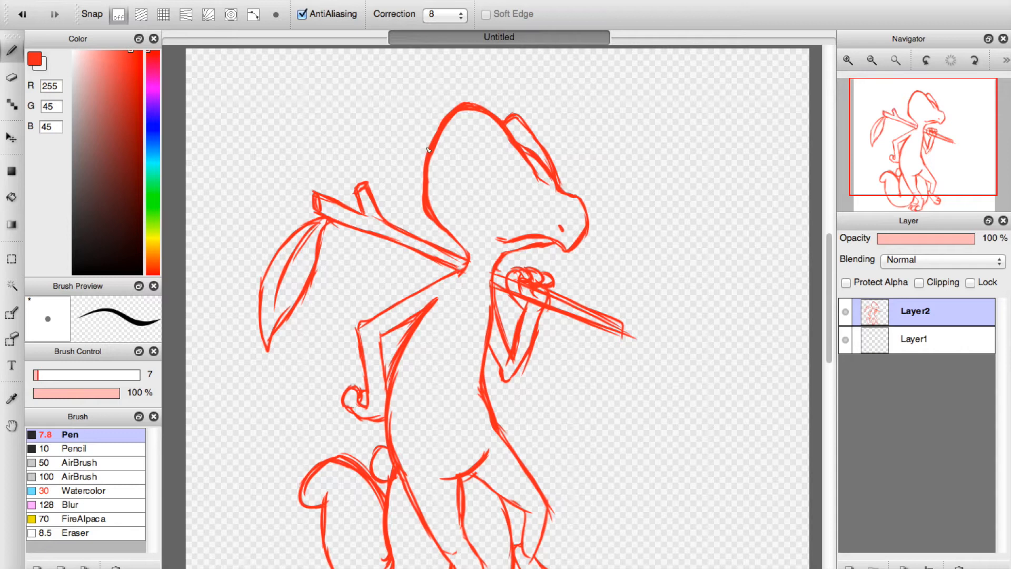
Sketch a narrow eye with a slanted lid, an arched line above it and a small pupil at the front corner.
{"action": "mouse_move", "coordinate": [456, 164]}
{"action": "left_mouse_down"}
{"action": "mouse_move", "coordinate": [507, 178]}
{"action": "mouse_move", "coordinate": [488, 136]}
{"action": "left_mouse_up"}
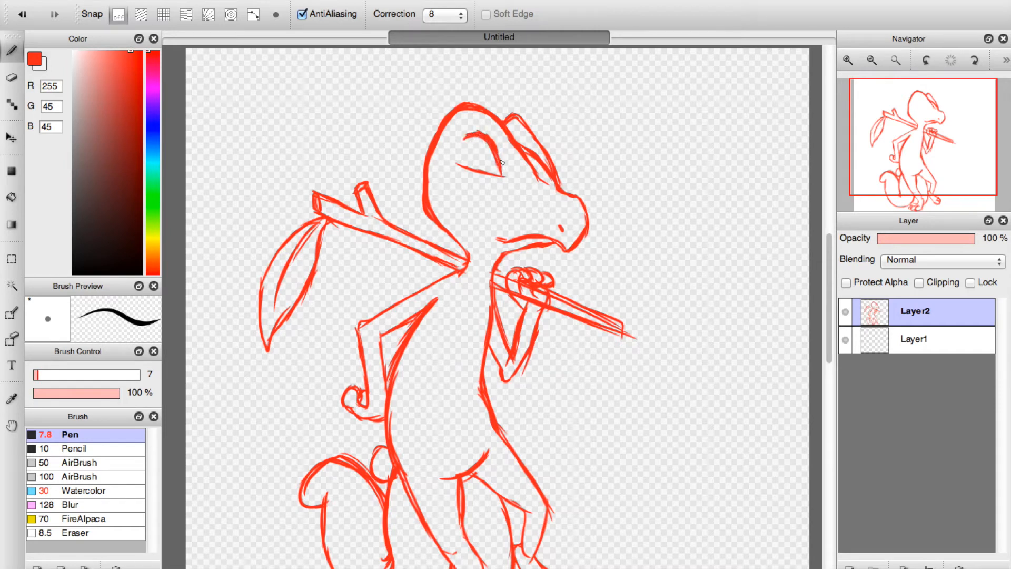
{"action": "left_click_drag", "start_coordinate": [490, 174], "coordinate": [496, 192]}
{"action": "left_click_drag", "start_coordinate": [505, 178], "coordinate": [501, 193]}
{"action": "mouse_move", "coordinate": [458, 163]}
{"action": "left_mouse_down"}
{"action": "mouse_move", "coordinate": [487, 189]}
{"action": "mouse_move", "coordinate": [479, 186]}
{"action": "left_mouse_up"}
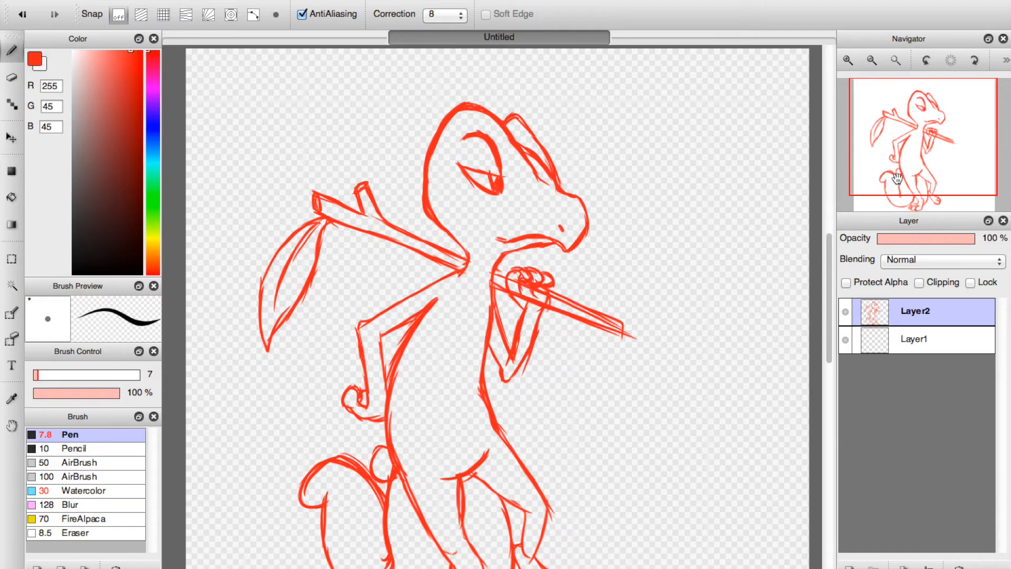
Draw an underbelly contour from the jaw down the inside of the torso to the hips and back up along the chest.
{"action": "scroll", "coordinate": [532, 269], "scroll_direction": "down", "scroll_amount": 3}
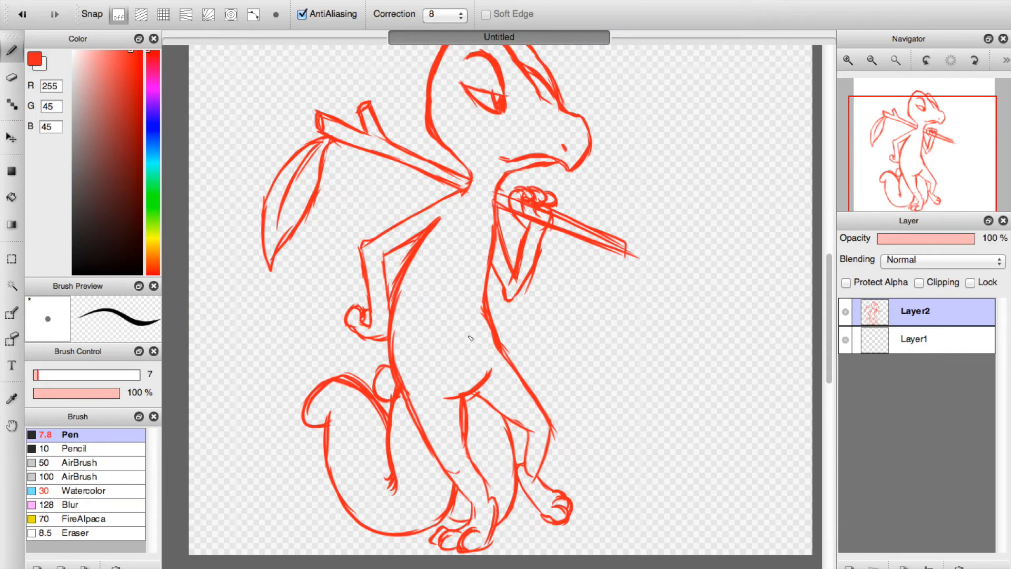
{"action": "left_click_drag", "start_coordinate": [500, 159], "coordinate": [440, 235]}
{"action": "left_click_drag", "start_coordinate": [459, 213], "coordinate": [414, 286]}
{"action": "mouse_move", "coordinate": [435, 253]}
{"action": "left_mouse_down"}
{"action": "mouse_move", "coordinate": [407, 326]}
{"action": "mouse_move", "coordinate": [414, 370]}
{"action": "left_mouse_up"}
{"action": "left_click_drag", "start_coordinate": [417, 306], "coordinate": [444, 396]}
{"action": "left_click_drag", "start_coordinate": [415, 362], "coordinate": [456, 402]}
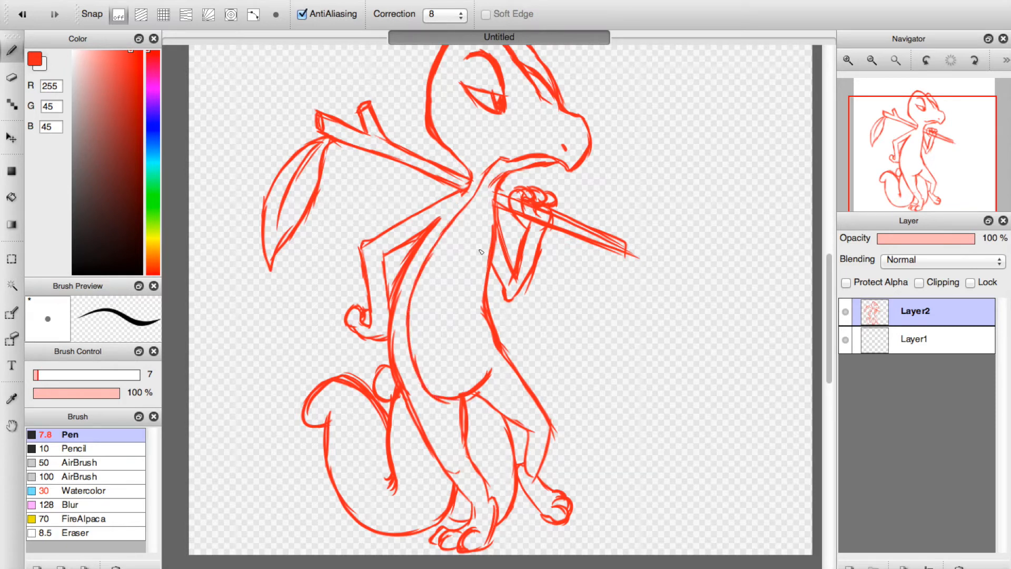
{"action": "mouse_move", "coordinate": [496, 186]}
{"action": "left_mouse_down"}
{"action": "mouse_move", "coordinate": [486, 244]}
{"action": "mouse_move", "coordinate": [484, 235]}
{"action": "mouse_move", "coordinate": [492, 366]}
{"action": "mouse_move", "coordinate": [482, 332]}
{"action": "left_mouse_up"}
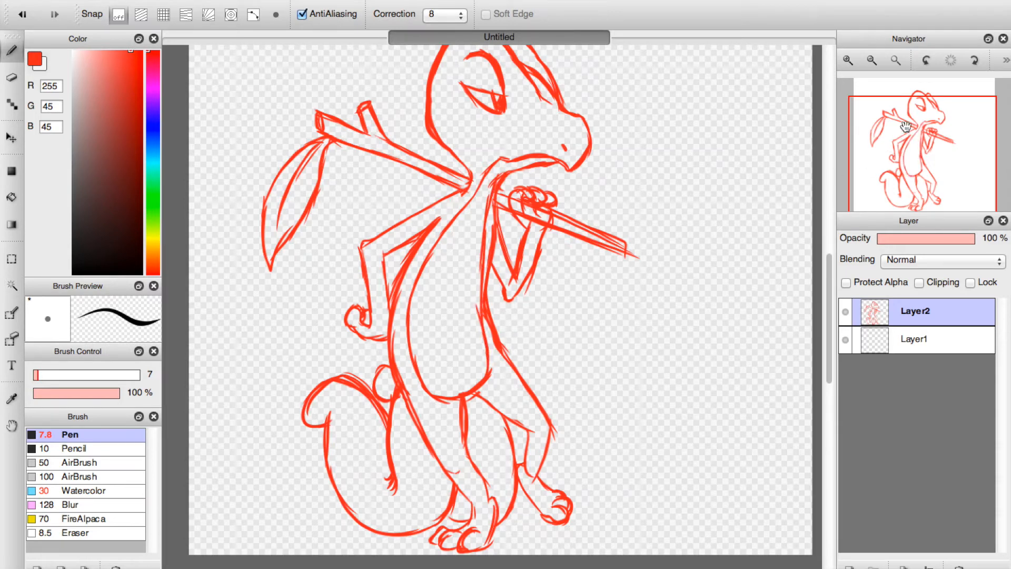
Erase the upper snout and the lower front edge of the brow ridge, and redraw them with a rounder nose.
{"action": "scroll", "coordinate": [686, 225], "scroll_direction": "up", "scroll_amount": 3}
{"action": "left_click", "coordinate": [11, 77]}
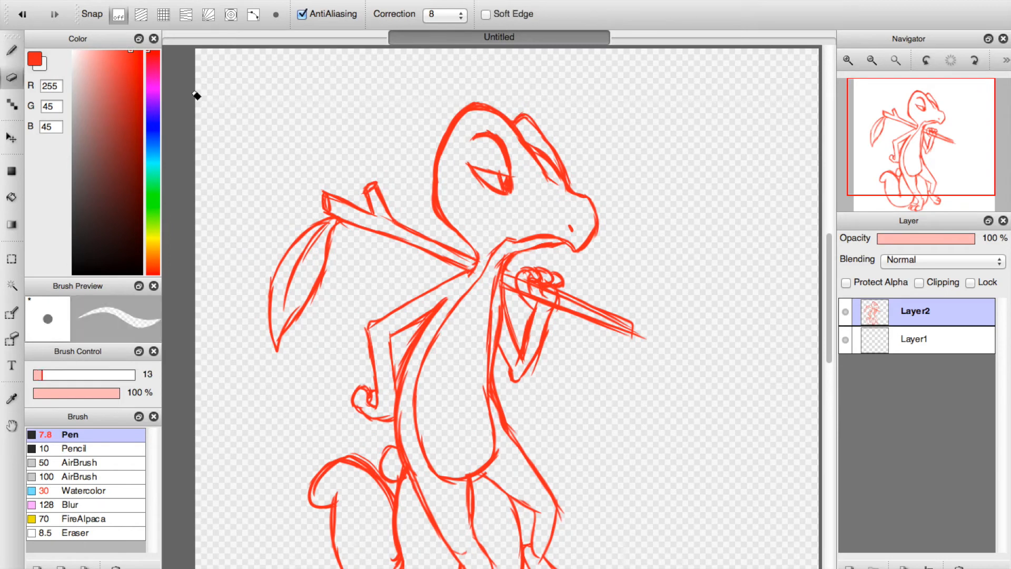
{"action": "mouse_move", "coordinate": [559, 187]}
{"action": "left_mouse_down"}
{"action": "mouse_move", "coordinate": [598, 195]}
{"action": "mouse_move", "coordinate": [587, 201]}
{"action": "mouse_move", "coordinate": [594, 199]}
{"action": "mouse_move", "coordinate": [599, 234]}
{"action": "left_mouse_up"}
{"action": "left_click_drag", "start_coordinate": [532, 145], "coordinate": [571, 196]}
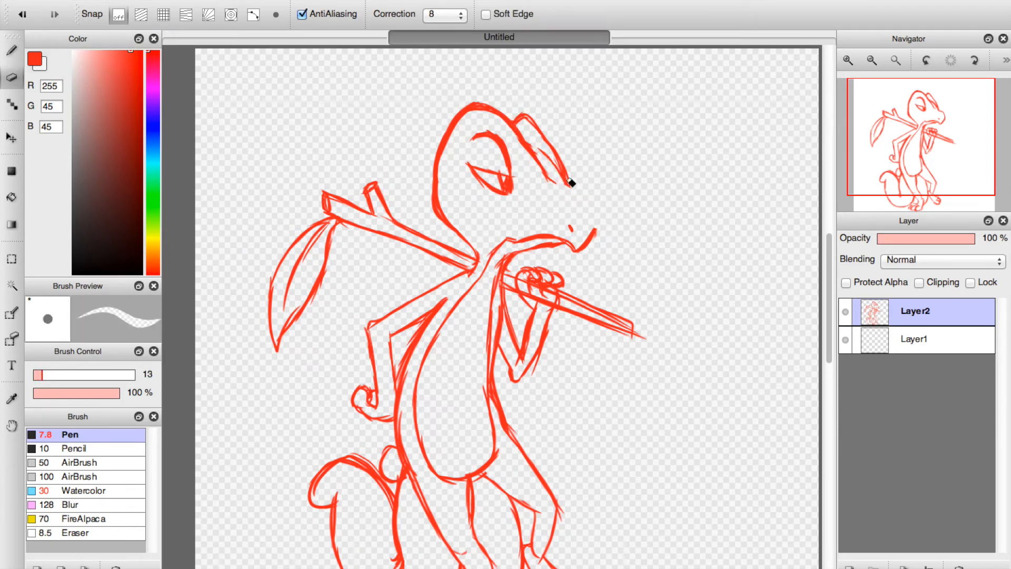
{"action": "left_click_drag", "start_coordinate": [561, 152], "coordinate": [576, 209]}
{"action": "left_click", "coordinate": [11, 50]}
{"action": "mouse_move", "coordinate": [546, 137]}
{"action": "left_mouse_down"}
{"action": "mouse_move", "coordinate": [563, 193]}
{"action": "mouse_move", "coordinate": [557, 156]}
{"action": "mouse_move", "coordinate": [583, 190]}
{"action": "mouse_move", "coordinate": [567, 188]}
{"action": "mouse_move", "coordinate": [597, 203]}
{"action": "mouse_move", "coordinate": [585, 188]}
{"action": "mouse_move", "coordinate": [592, 234]}
{"action": "left_mouse_up"}
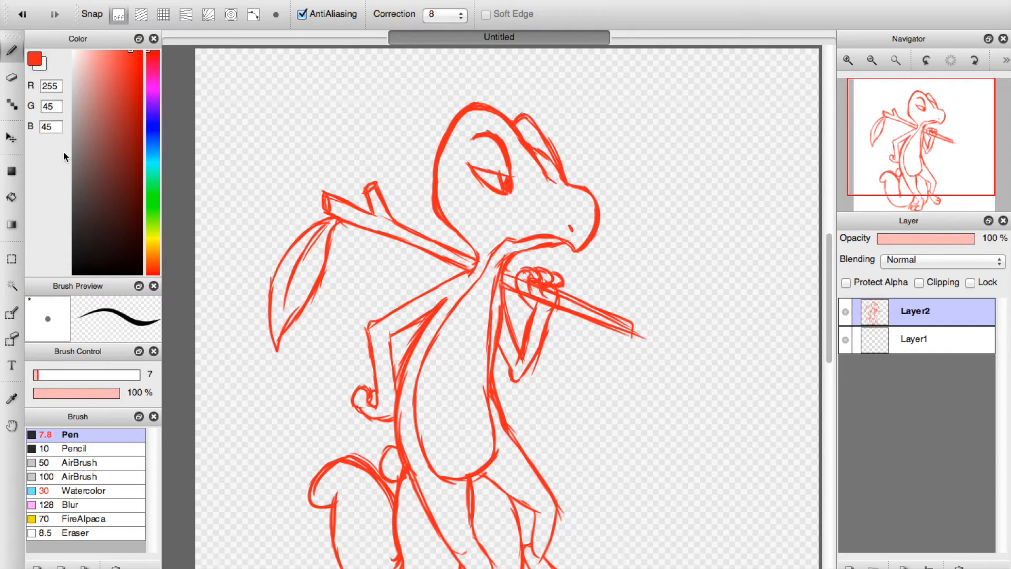
Erase the overlapping strokes on the chest below the front arm, and redraw the underbelly's front edge with the Pen.
{"action": "left_click", "coordinate": [11, 78]}
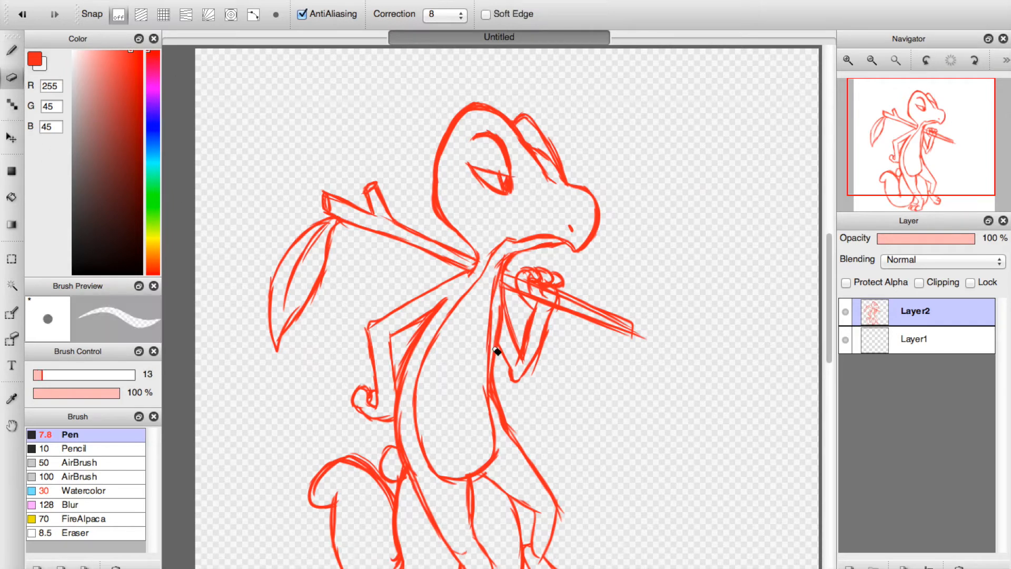
{"action": "mouse_move", "coordinate": [493, 368]}
{"action": "left_mouse_down"}
{"action": "mouse_move", "coordinate": [498, 414]}
{"action": "mouse_move", "coordinate": [488, 390]}
{"action": "mouse_move", "coordinate": [488, 414]}
{"action": "mouse_move", "coordinate": [483, 389]}
{"action": "left_mouse_up"}
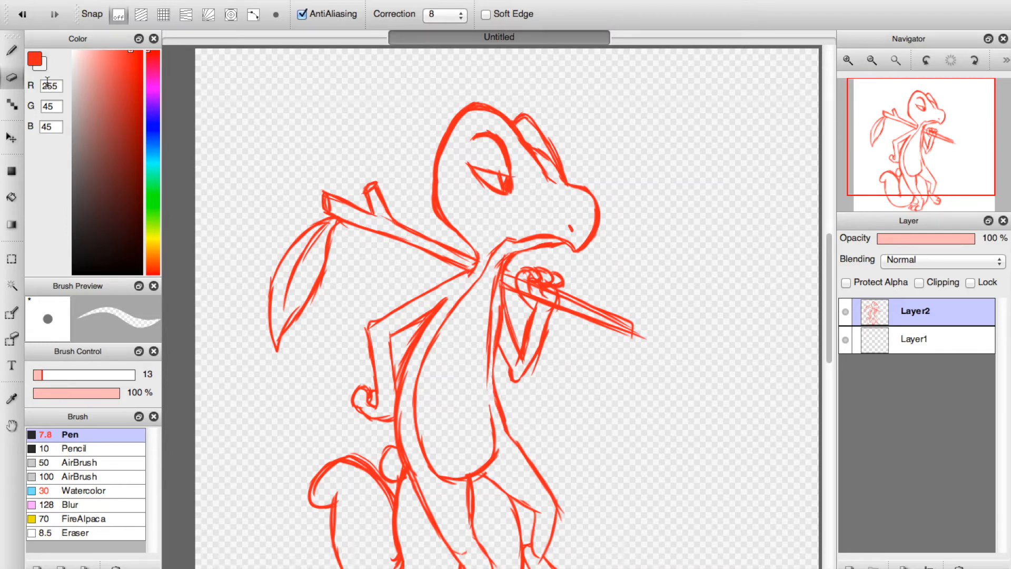
{"action": "left_click", "coordinate": [15, 51]}
{"action": "left_click_drag", "start_coordinate": [490, 363], "coordinate": [493, 424]}
{"action": "left_click_drag", "start_coordinate": [487, 383], "coordinate": [494, 416]}
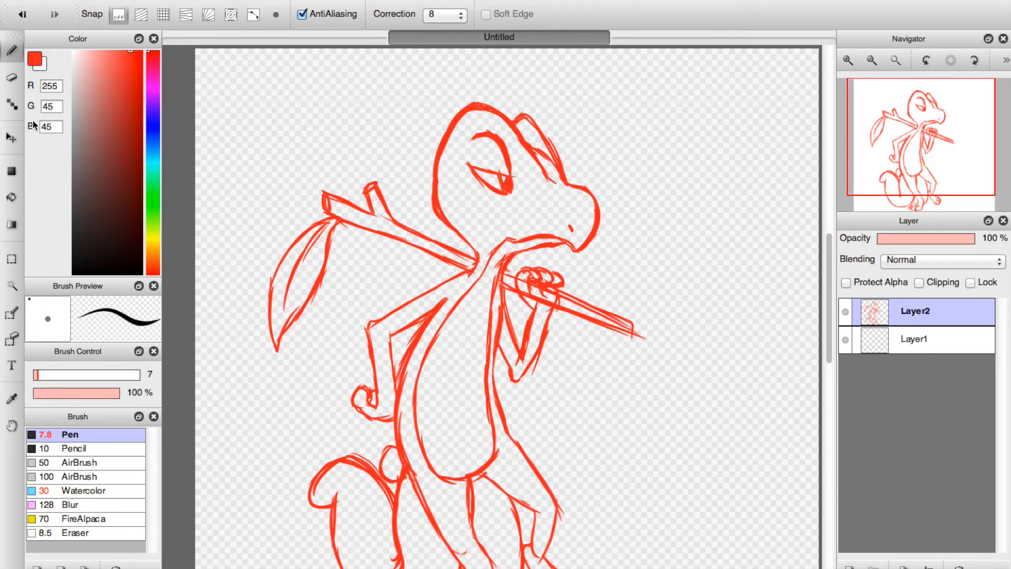
Erase the stray double strokes along the leaf's edges with the Eraser at size 13.
{"action": "left_click", "coordinate": [13, 77]}
{"action": "left_click", "coordinate": [900, 175]}
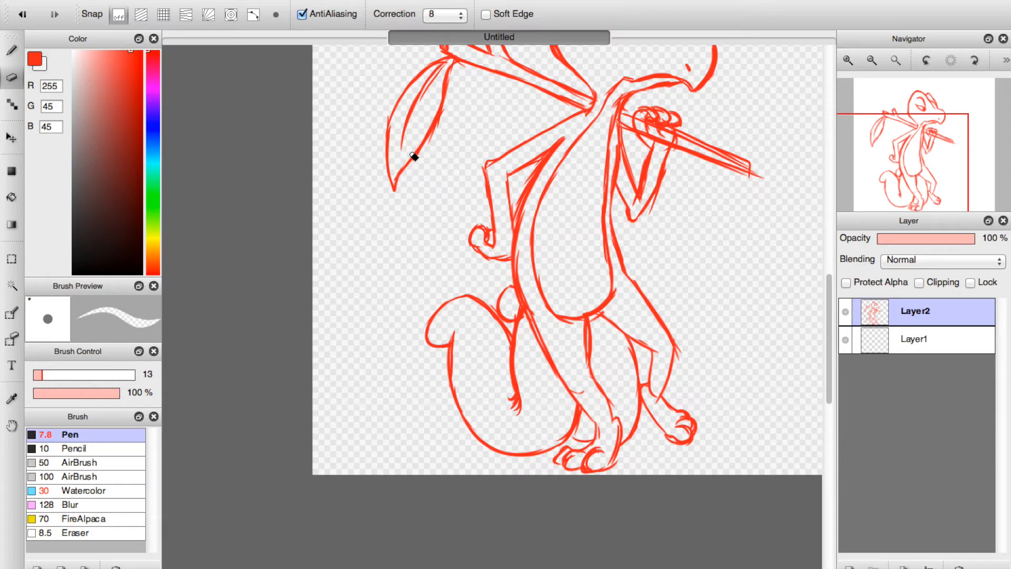
{"action": "left_click_drag", "start_coordinate": [389, 108], "coordinate": [381, 141]}
{"action": "mouse_move", "coordinate": [450, 106]}
{"action": "left_mouse_down"}
{"action": "mouse_move", "coordinate": [412, 168]}
{"action": "mouse_move", "coordinate": [437, 127]}
{"action": "left_mouse_up"}
{"action": "left_click_drag", "start_coordinate": [453, 69], "coordinate": [449, 91]}
{"action": "left_click_drag", "start_coordinate": [453, 75], "coordinate": [448, 105]}
Thin the doubled outlines along the lower back, the rear leg and the hip with the Eraser.
{"action": "left_click_drag", "start_coordinate": [520, 248], "coordinate": [547, 346]}
{"action": "left_click_drag", "start_coordinate": [527, 302], "coordinate": [562, 376]}
{"action": "mouse_move", "coordinate": [553, 319]}
{"action": "left_mouse_down"}
{"action": "mouse_move", "coordinate": [586, 327]}
{"action": "mouse_move", "coordinate": [589, 372]}
{"action": "left_mouse_up"}
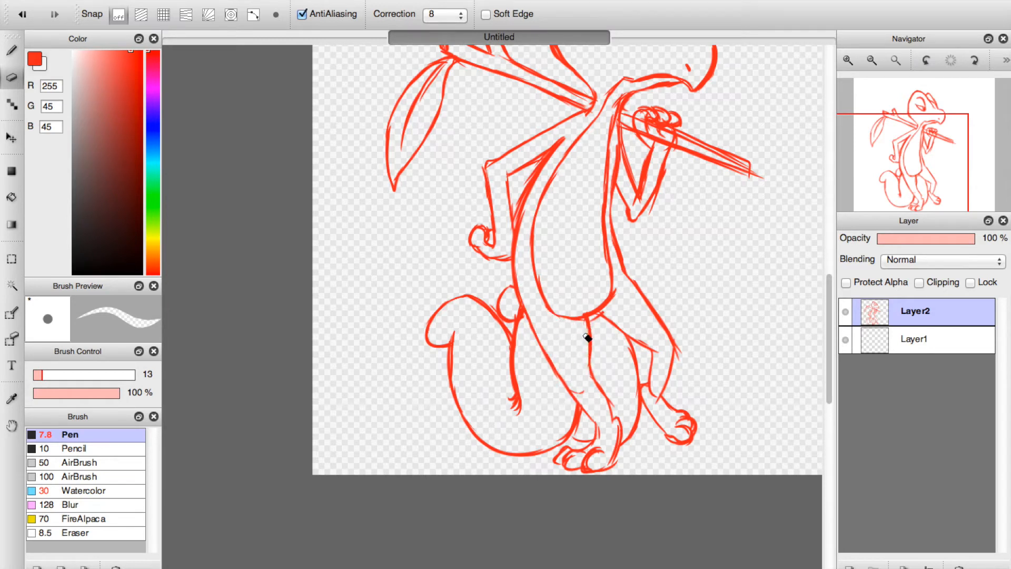
{"action": "left_click_drag", "start_coordinate": [614, 314], "coordinate": [604, 314]}
Erase the extra strokes on the brow ridge's outer edge and the overshooting lines at the stick's front end.
{"action": "left_click", "coordinate": [937, 142]}
{"action": "left_click_drag", "start_coordinate": [937, 142], "coordinate": [940, 142]}
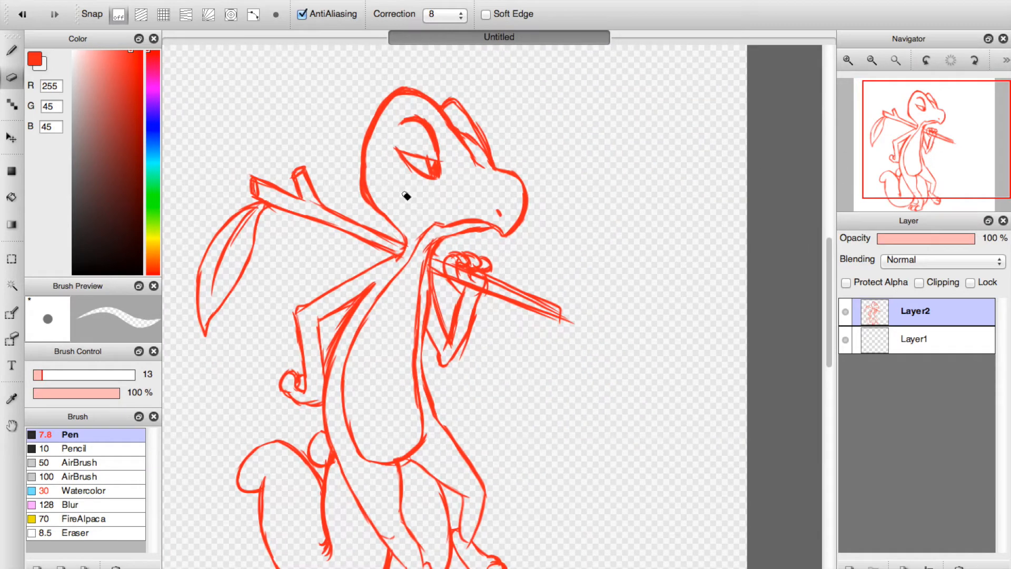
{"action": "left_click_drag", "start_coordinate": [476, 121], "coordinate": [493, 158]}
{"action": "left_click_drag", "start_coordinate": [575, 323], "coordinate": [569, 318]}
{"action": "left_click_drag", "start_coordinate": [494, 285], "coordinate": [555, 316]}
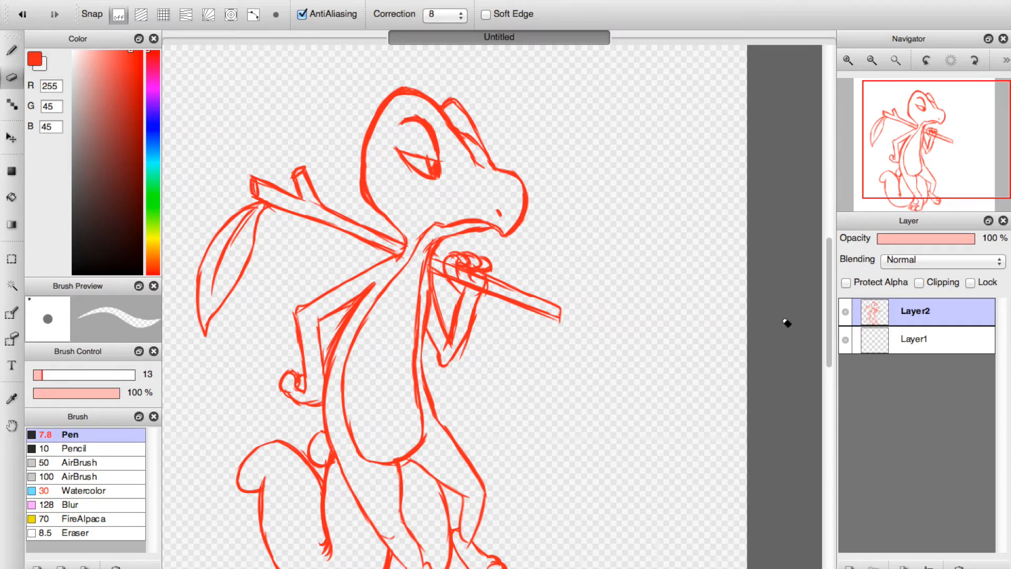
Erase the stick lines crossing the gripping hand, and redraw the thumb and the stick's front edges with the Pen.
{"action": "mouse_move", "coordinate": [445, 269]}
{"action": "left_mouse_down"}
{"action": "mouse_move", "coordinate": [466, 287]}
{"action": "mouse_move", "coordinate": [439, 271]}
{"action": "mouse_move", "coordinate": [529, 298]}
{"action": "left_mouse_up"}
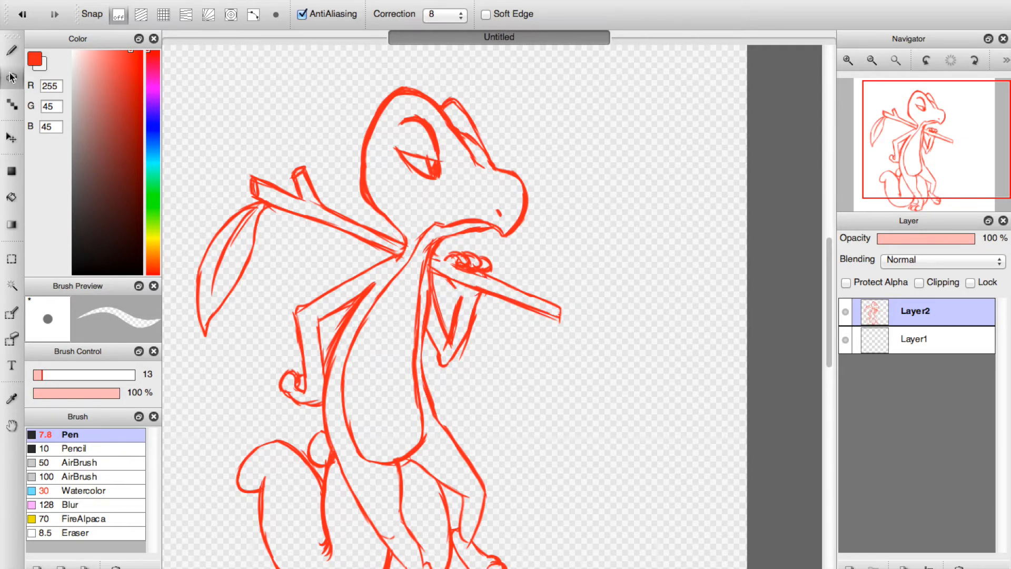
{"action": "key", "text": "b"}
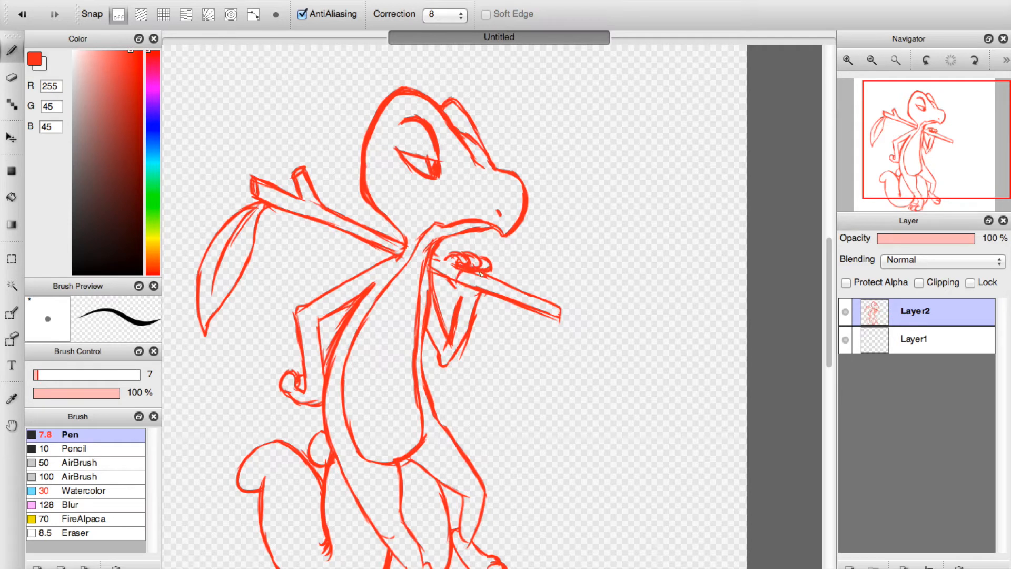
{"action": "left_click", "coordinate": [11, 78]}
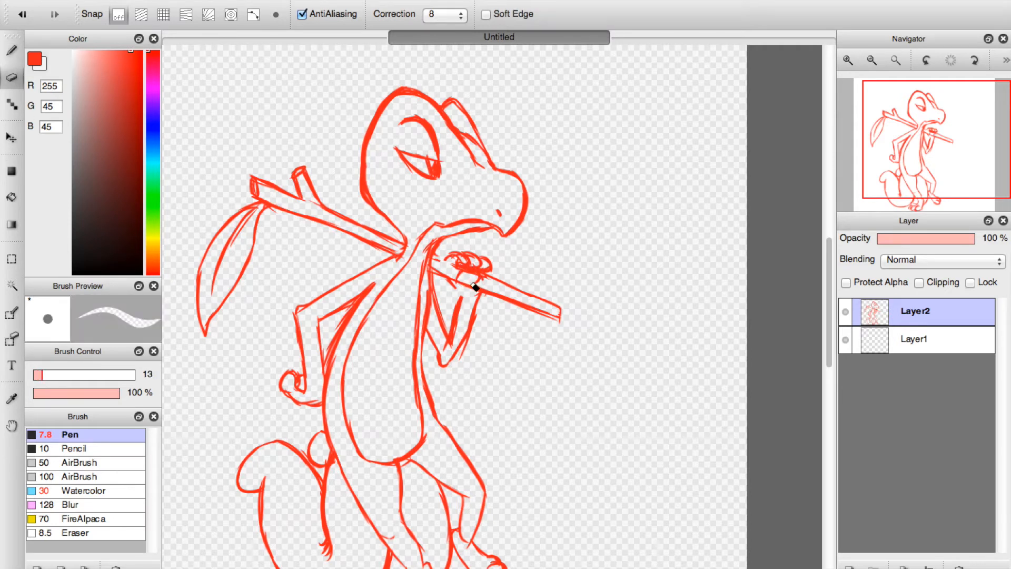
{"action": "mouse_move", "coordinate": [467, 277]}
{"action": "left_mouse_down"}
{"action": "mouse_move", "coordinate": [477, 276]}
{"action": "mouse_move", "coordinate": [455, 266]}
{"action": "left_mouse_up"}
{"action": "left_click", "coordinate": [13, 53]}
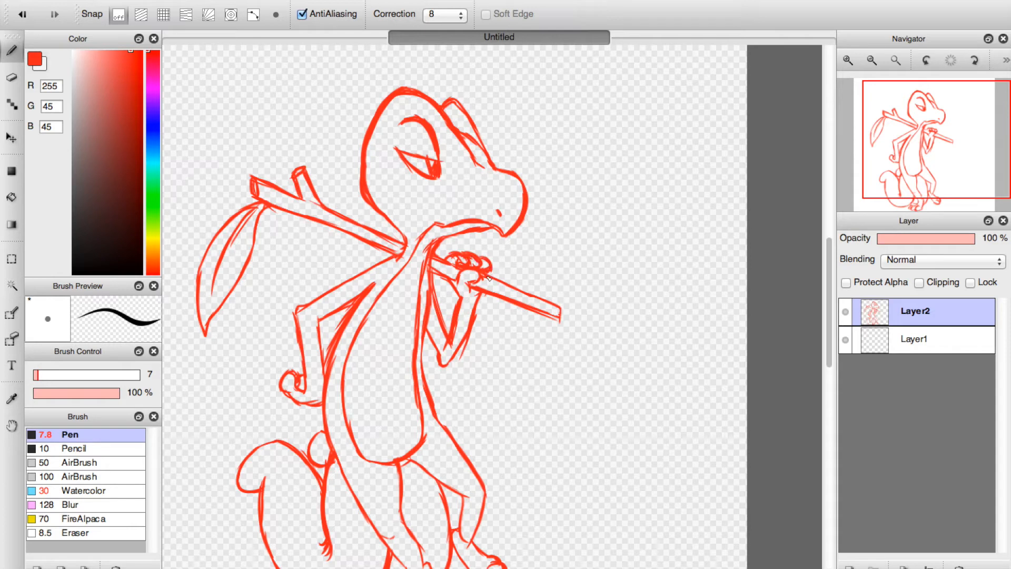
{"action": "left_click_drag", "start_coordinate": [503, 289], "coordinate": [558, 313]}
Thin the doubled outlines along the back and the back of the head, and touch up the head's rear outline with the Pen.
{"action": "left_click", "coordinate": [14, 70]}
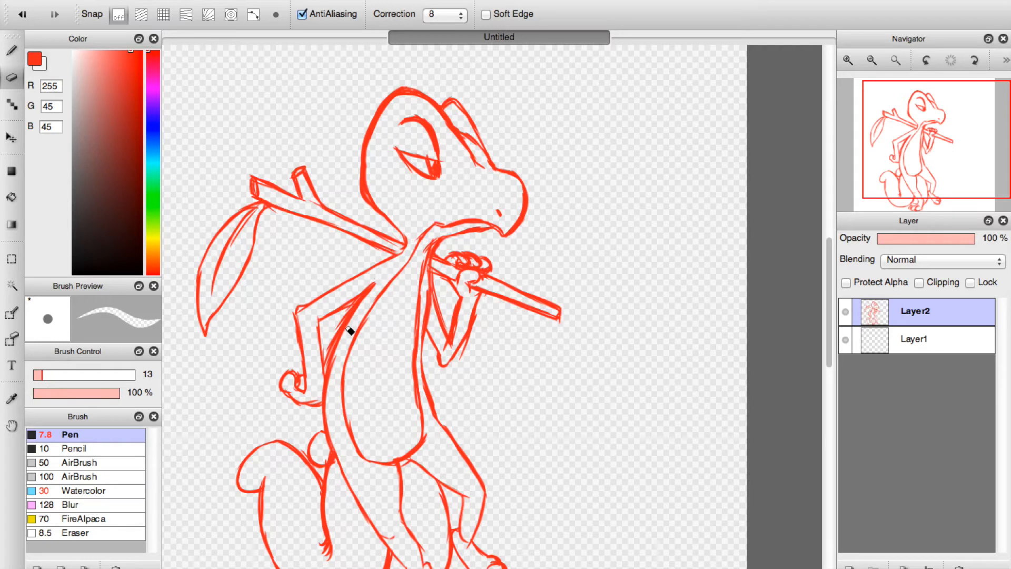
{"action": "left_click_drag", "start_coordinate": [336, 355], "coordinate": [332, 399]}
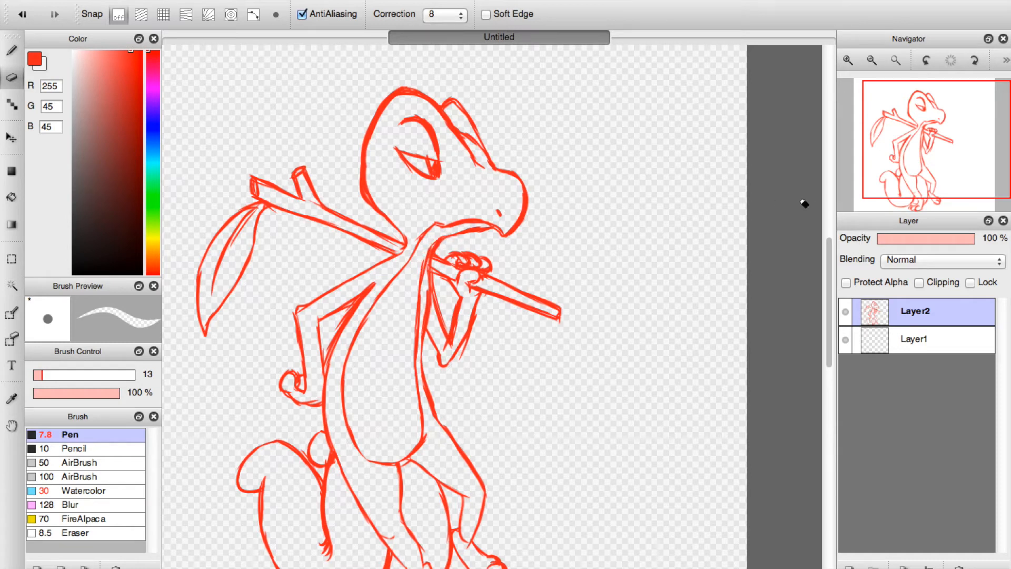
{"action": "mouse_move", "coordinate": [361, 183]}
{"action": "left_mouse_down"}
{"action": "mouse_move", "coordinate": [376, 215]}
{"action": "mouse_move", "coordinate": [364, 140]}
{"action": "mouse_move", "coordinate": [378, 203]}
{"action": "mouse_move", "coordinate": [362, 176]}
{"action": "mouse_move", "coordinate": [386, 225]}
{"action": "mouse_move", "coordinate": [371, 211]}
{"action": "mouse_move", "coordinate": [390, 229]}
{"action": "left_mouse_up"}
{"action": "key", "text": "b"}
{"action": "mouse_move", "coordinate": [367, 189]}
{"action": "left_mouse_down"}
{"action": "mouse_move", "coordinate": [370, 150]}
{"action": "mouse_move", "coordinate": [378, 210]}
{"action": "left_mouse_up"}
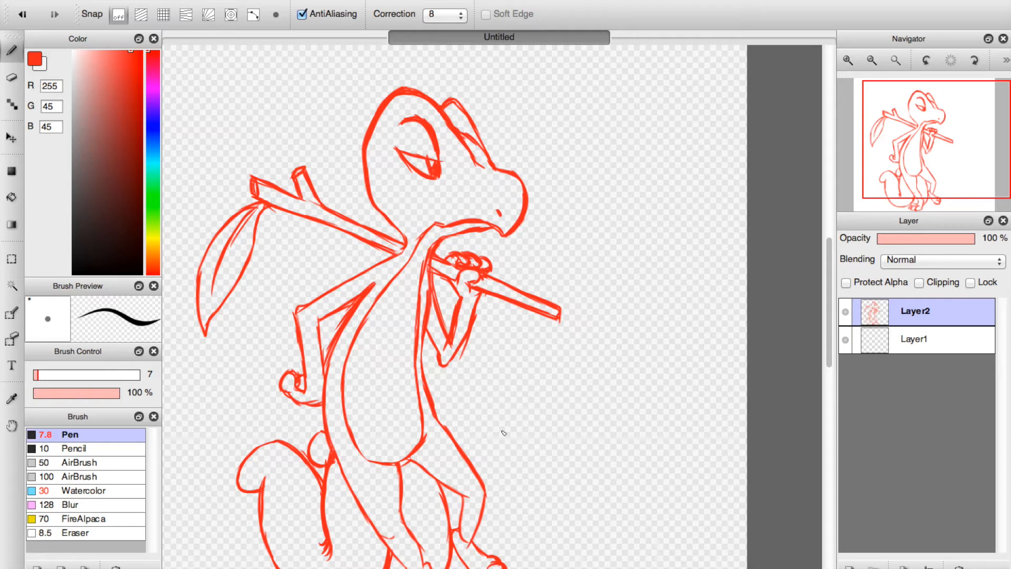
Redraw the outline from the lower back down along the rear leg with the Pen at size 7.
{"action": "left_click_drag", "start_coordinate": [337, 345], "coordinate": [327, 390]}
{"action": "left_click_drag", "start_coordinate": [356, 507], "coordinate": [353, 490]}
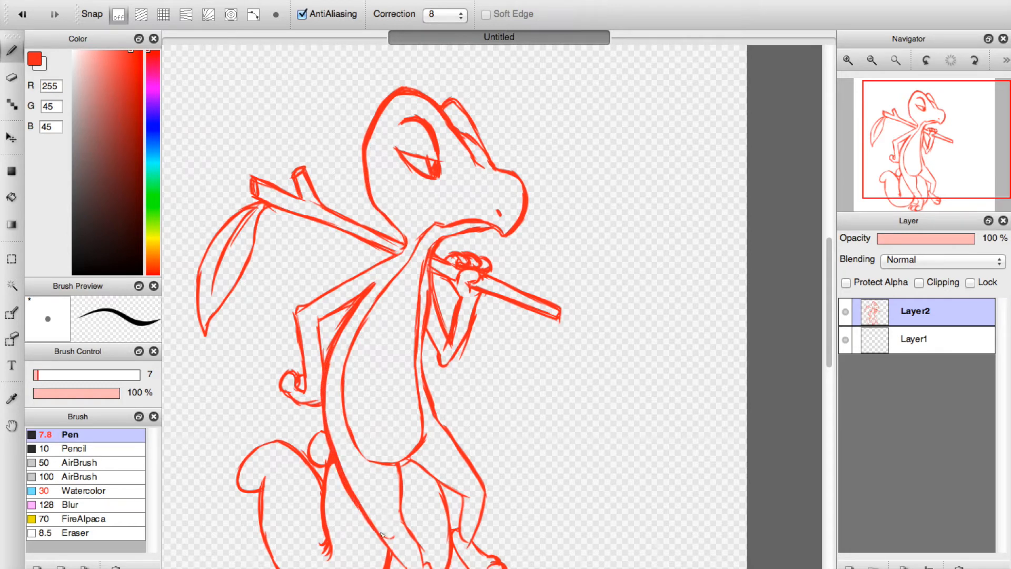
{"action": "scroll", "coordinate": [641, 302], "scroll_direction": "down", "scroll_amount": 5}
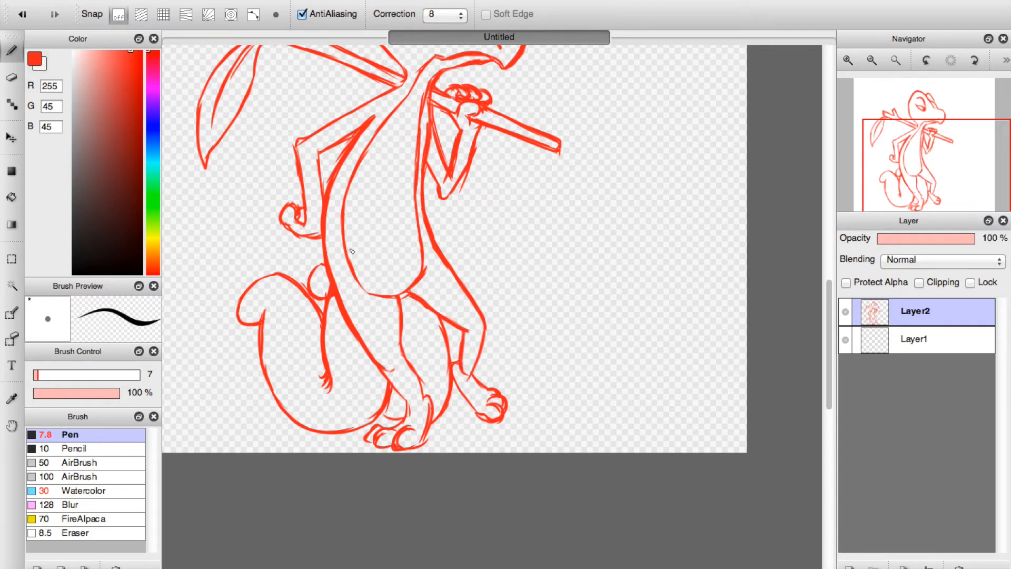
Erase the stray double strokes at both ends of the stick and along the front forearm with the Eraser at size 13.
{"action": "left_click_drag", "start_coordinate": [924, 140], "coordinate": [926, 120]}
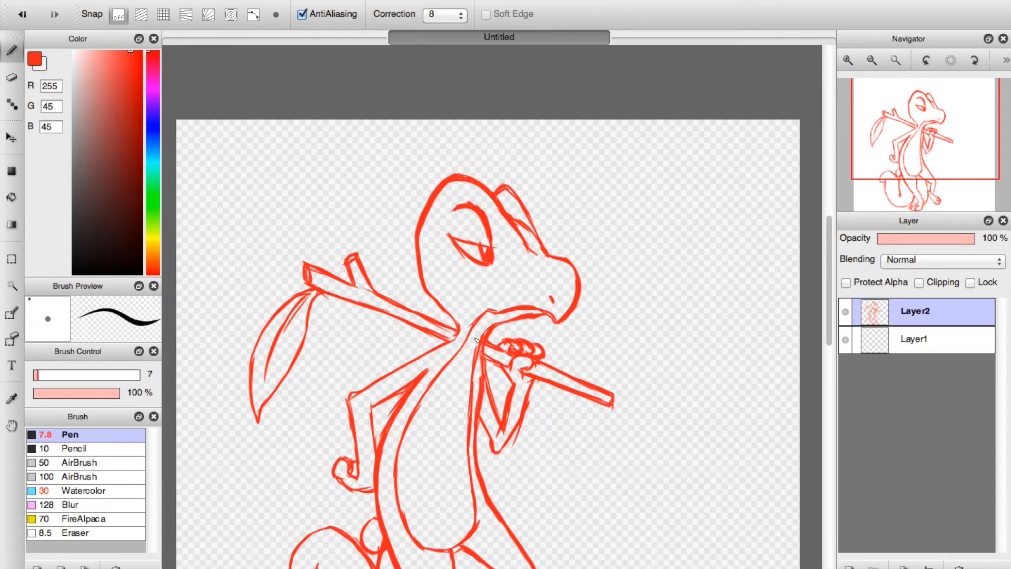
{"action": "key", "text": "e"}
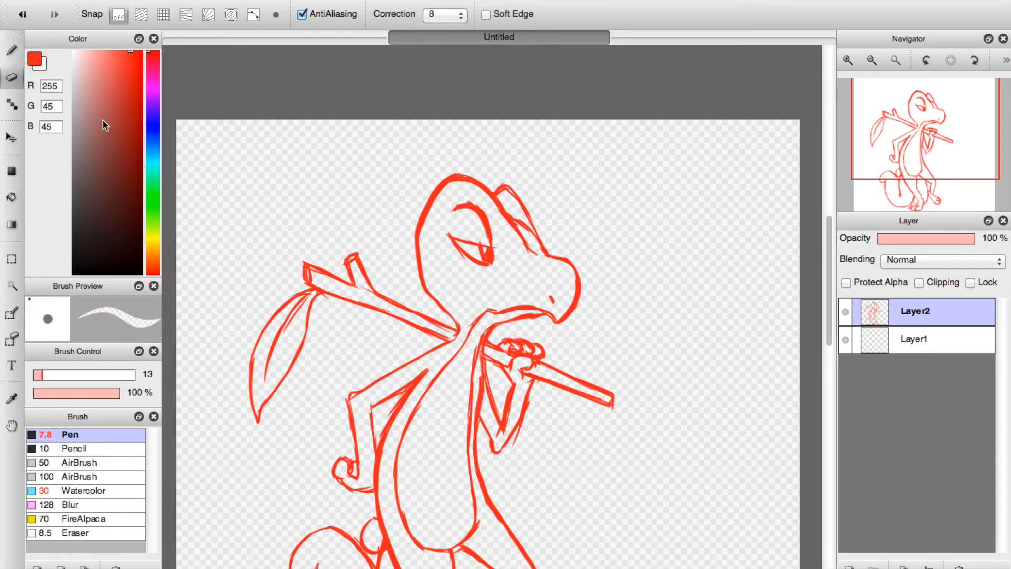
{"action": "left_click_drag", "start_coordinate": [364, 286], "coordinate": [384, 306]}
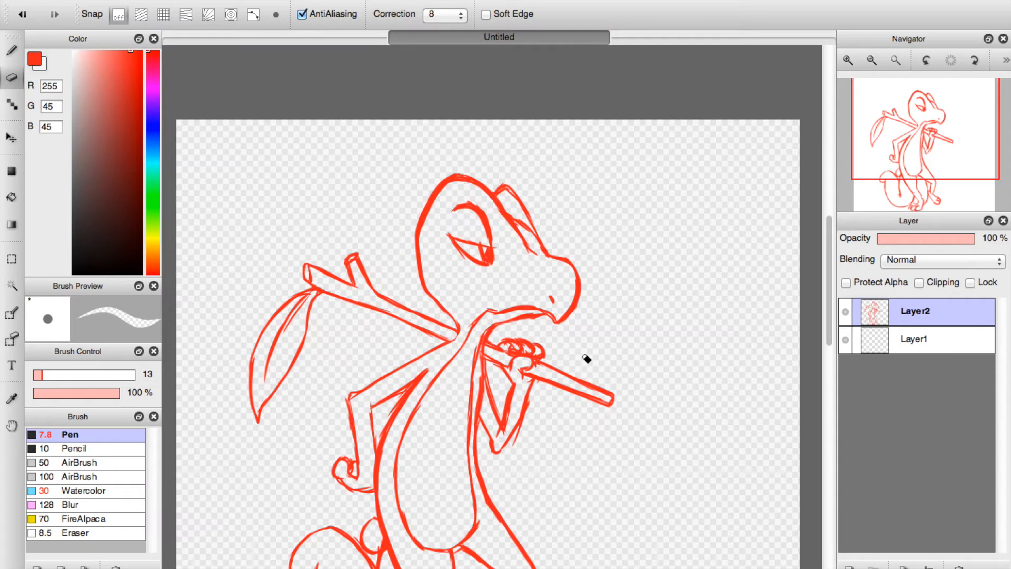
{"action": "left_click_drag", "start_coordinate": [514, 444], "coordinate": [521, 426]}
{"action": "mouse_move", "coordinate": [534, 388]}
{"action": "left_mouse_down"}
{"action": "mouse_move", "coordinate": [510, 448]}
{"action": "mouse_move", "coordinate": [498, 432]}
{"action": "mouse_move", "coordinate": [502, 440]}
{"action": "mouse_move", "coordinate": [514, 428]}
{"action": "mouse_move", "coordinate": [506, 441]}
{"action": "mouse_move", "coordinate": [521, 385]}
{"action": "left_mouse_up"}
{"action": "left_click_drag", "start_coordinate": [508, 425], "coordinate": [516, 391]}
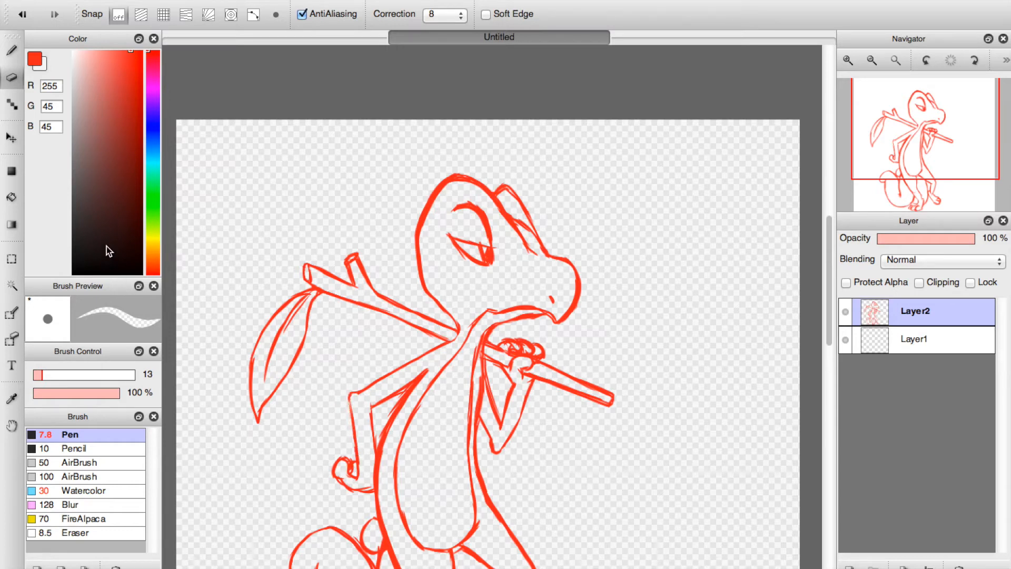
Erase the stray strokes between and around the fingers of the hand gripping the stick.
{"action": "left_click", "coordinate": [16, 50]}
{"action": "left_click", "coordinate": [847, 59]}
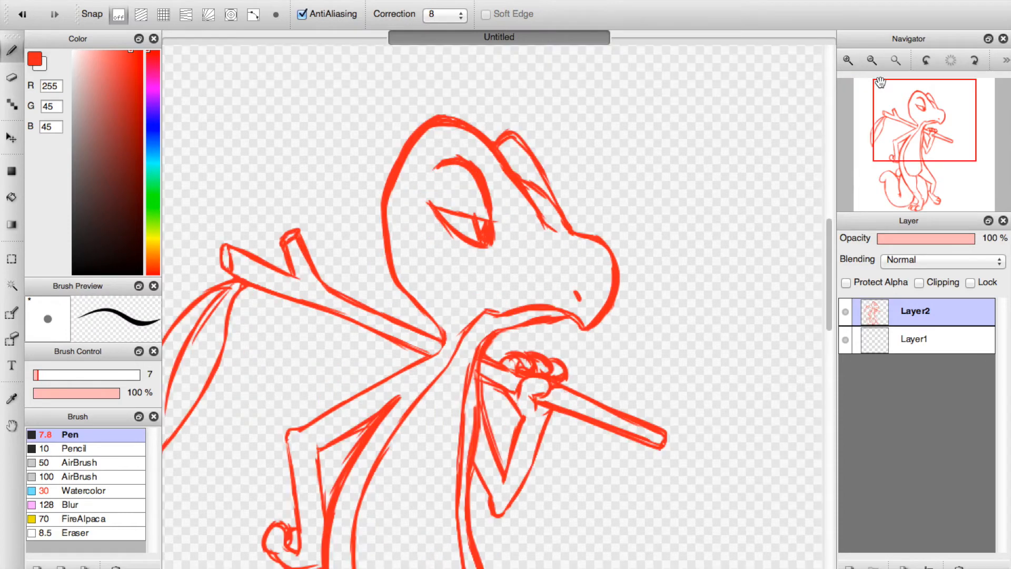
{"action": "left_click_drag", "start_coordinate": [925, 143], "coordinate": [919, 142]}
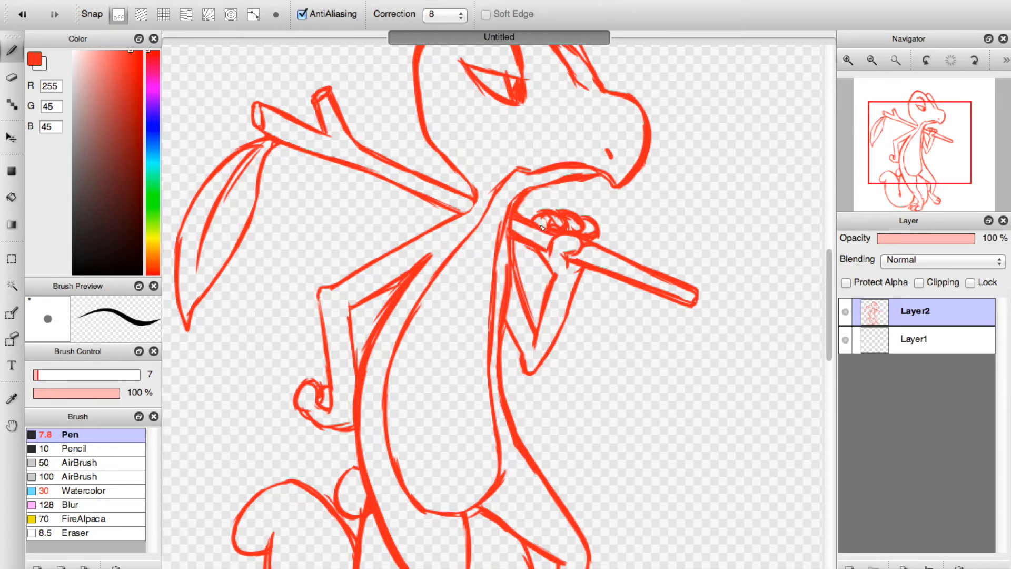
{"action": "left_click", "coordinate": [12, 77]}
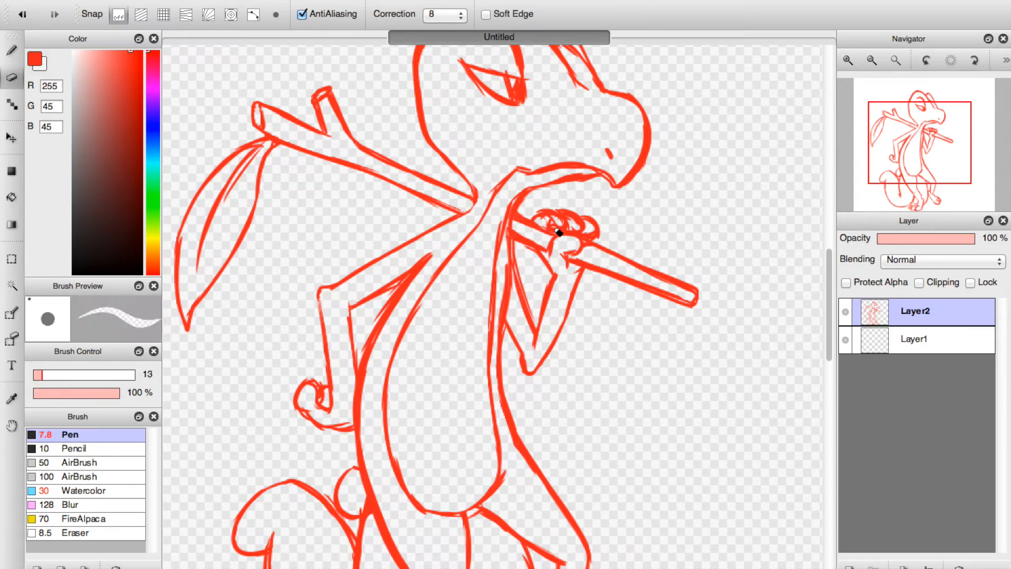
{"action": "mouse_move", "coordinate": [554, 227]}
{"action": "left_mouse_down"}
{"action": "mouse_move", "coordinate": [596, 232]}
{"action": "mouse_move", "coordinate": [589, 240]}
{"action": "mouse_move", "coordinate": [599, 224]}
{"action": "mouse_move", "coordinate": [584, 215]}
{"action": "mouse_move", "coordinate": [602, 241]}
{"action": "mouse_move", "coordinate": [594, 217]}
{"action": "mouse_move", "coordinate": [599, 242]}
{"action": "left_mouse_up"}
{"action": "key", "text": "b"}
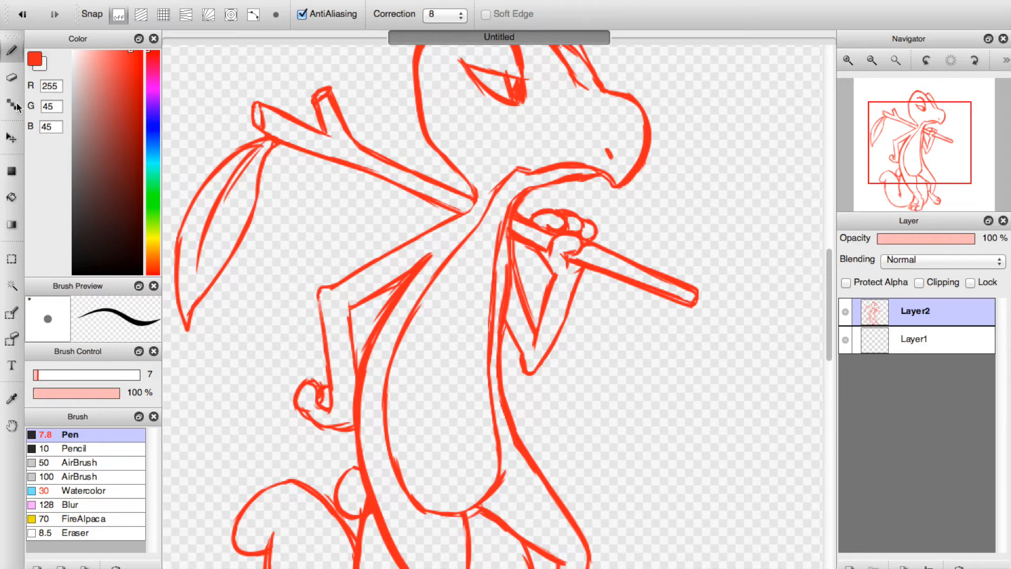
Thin the doubled lines under the jaw and along the lower rear edge of the belly with the Eraser.
{"action": "key", "text": "e"}
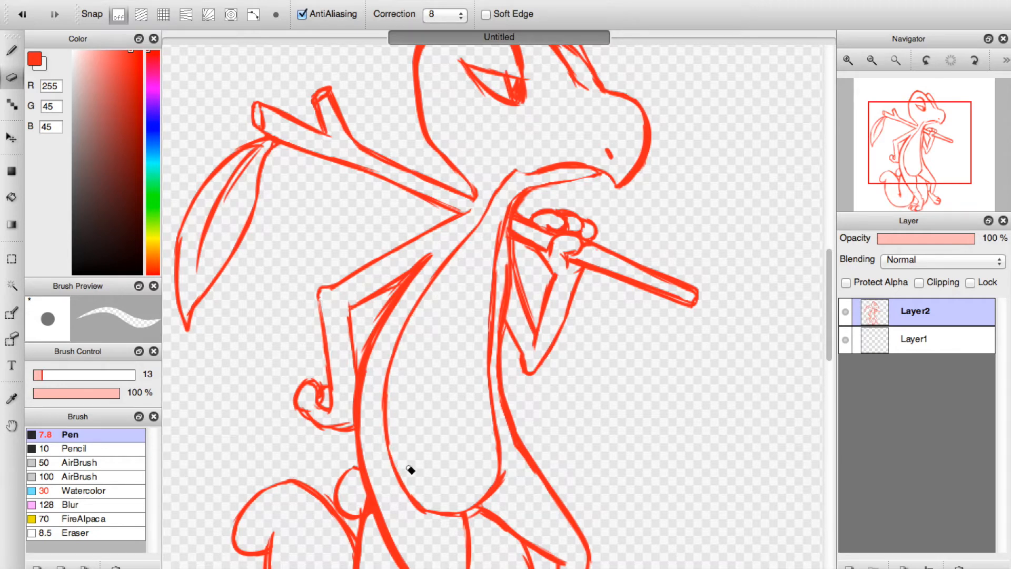
{"action": "left_click_drag", "start_coordinate": [405, 502], "coordinate": [437, 517]}
{"action": "left_click_drag", "start_coordinate": [384, 444], "coordinate": [411, 502]}
Clean up the belly's lower front corner with the Eraser, and redraw its bottom and lower rear curve with the Pen.
{"action": "left_click", "coordinate": [21, 50]}
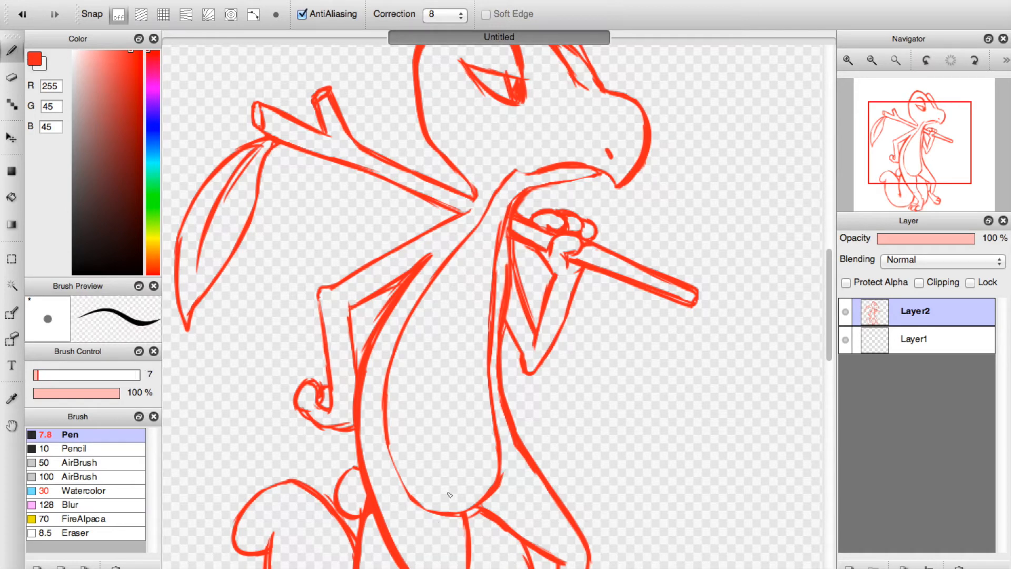
{"action": "left_click_drag", "start_coordinate": [479, 507], "coordinate": [508, 491]}
{"action": "left_click", "coordinate": [12, 77]}
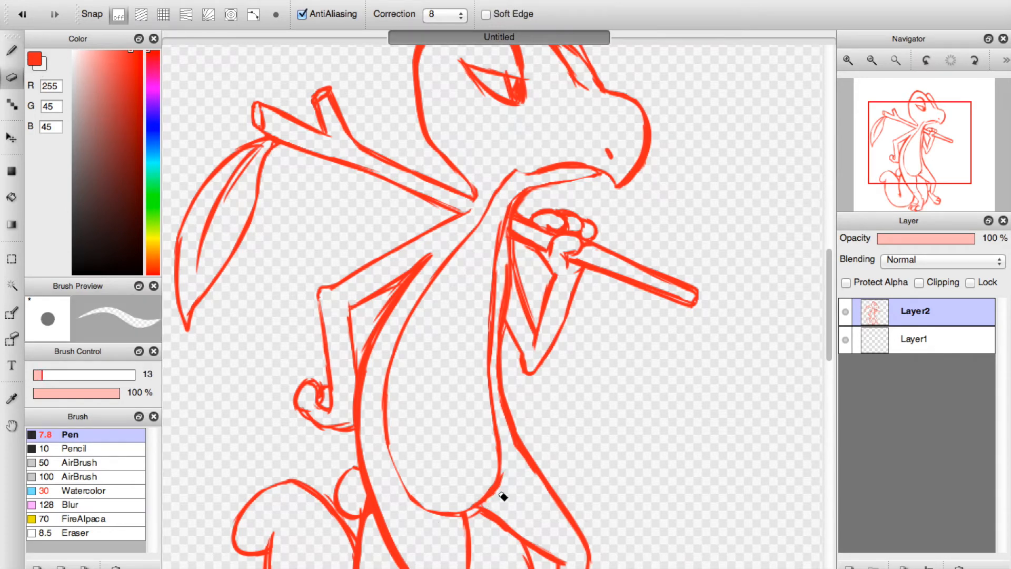
{"action": "left_click_drag", "start_coordinate": [506, 476], "coordinate": [484, 502]}
{"action": "key", "text": "b"}
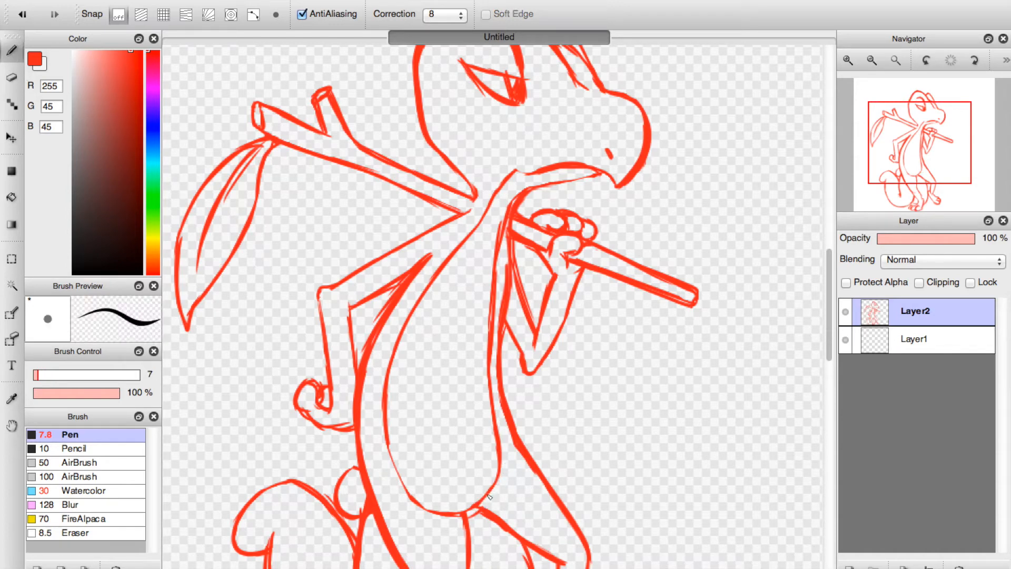
{"action": "mouse_move", "coordinate": [480, 504]}
{"action": "left_mouse_down"}
{"action": "mouse_move", "coordinate": [499, 491]}
{"action": "mouse_move", "coordinate": [452, 515]}
{"action": "left_mouse_up"}
{"action": "left_click_drag", "start_coordinate": [387, 440], "coordinate": [415, 501]}
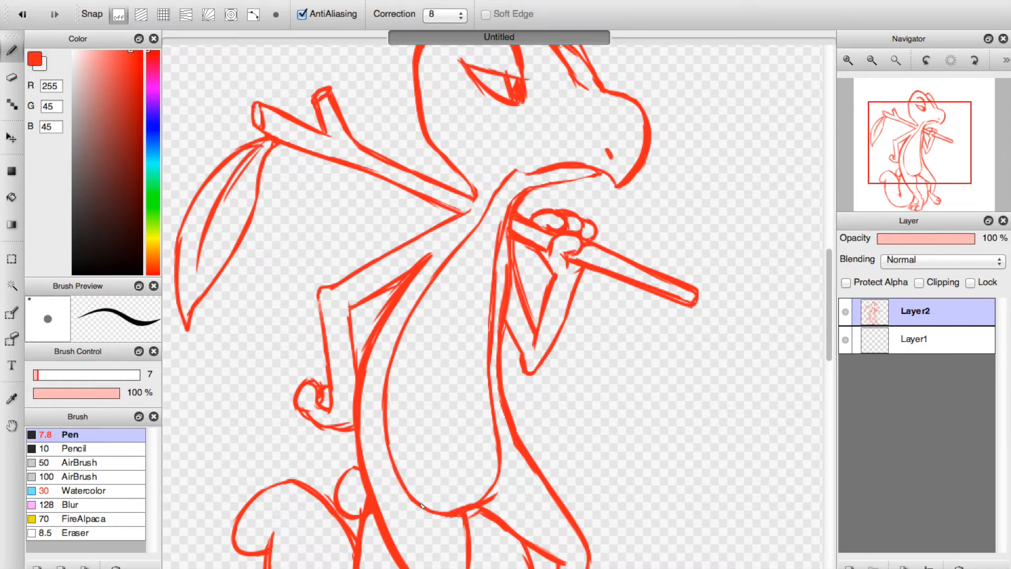
Erase the rough upper part of the belly's front edge, and redraw it as a single curve with the Pen.
{"action": "left_click", "coordinate": [12, 77]}
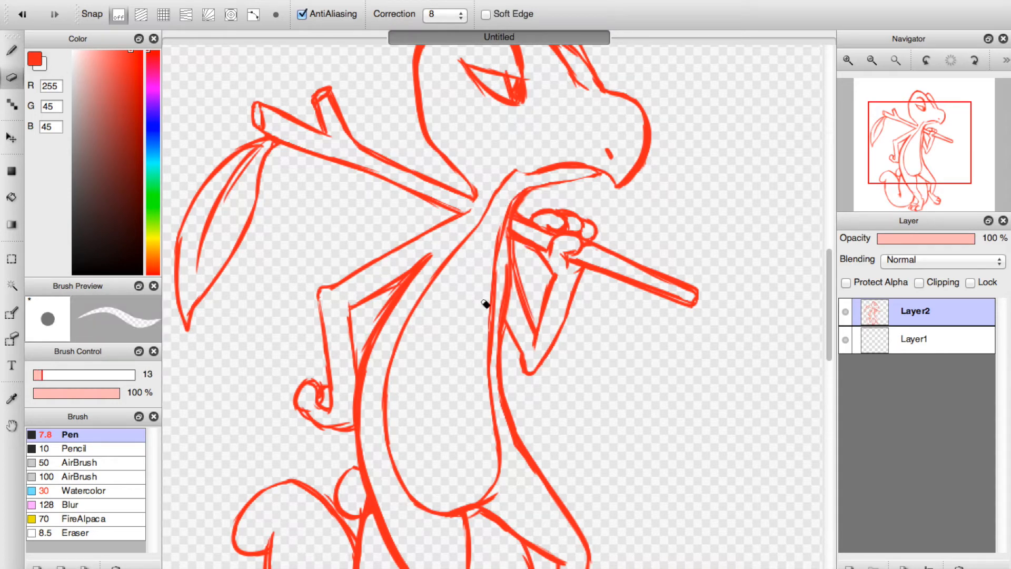
{"action": "left_click_drag", "start_coordinate": [498, 238], "coordinate": [499, 354]}
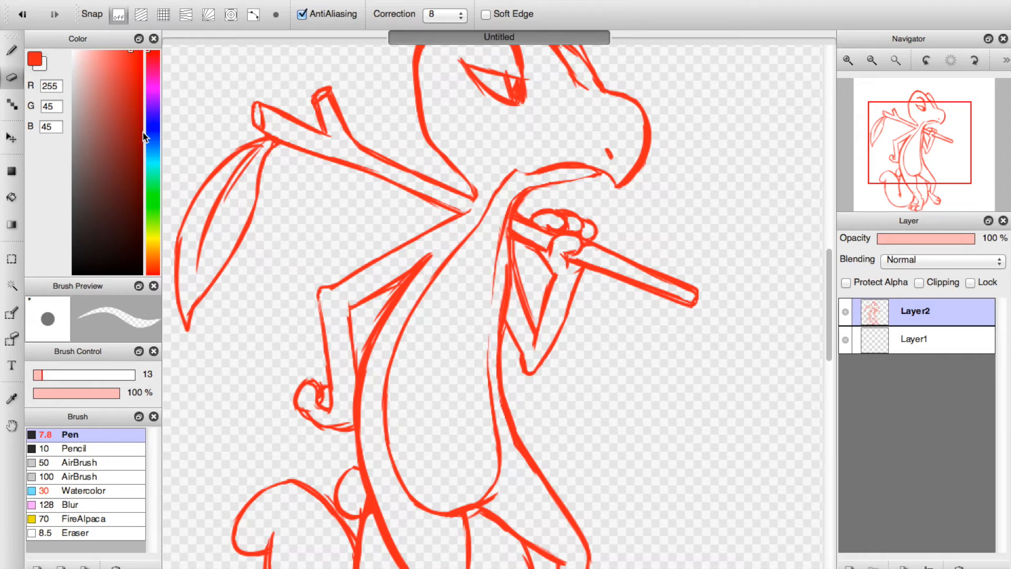
{"action": "left_click", "coordinate": [13, 52]}
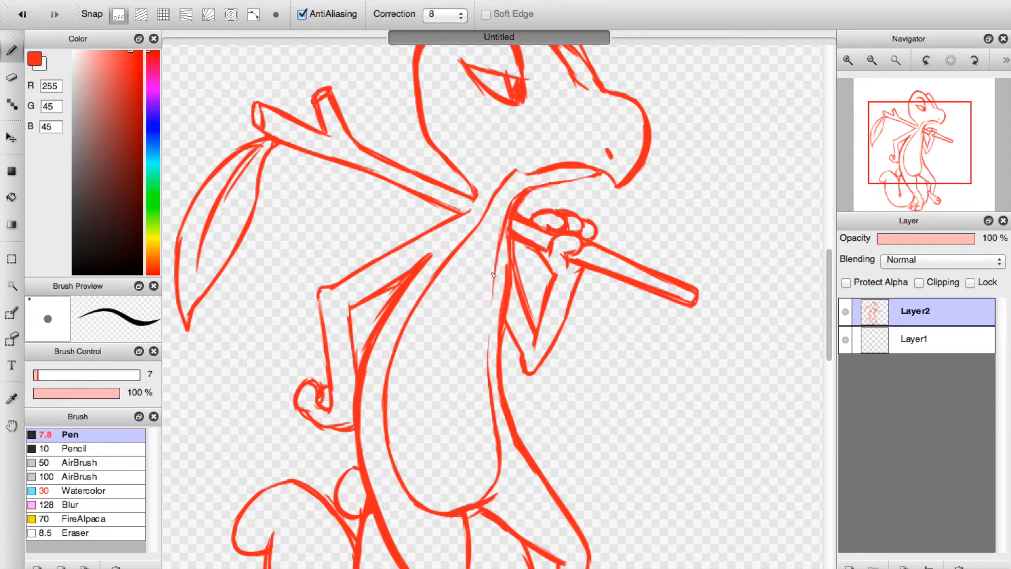
{"action": "left_click_drag", "start_coordinate": [499, 244], "coordinate": [485, 381]}
Erase the doubled strokes on the rear arm's fist, and redraw the fist and the forearm's outer edge with the Pen.
{"action": "left_click", "coordinate": [11, 78]}
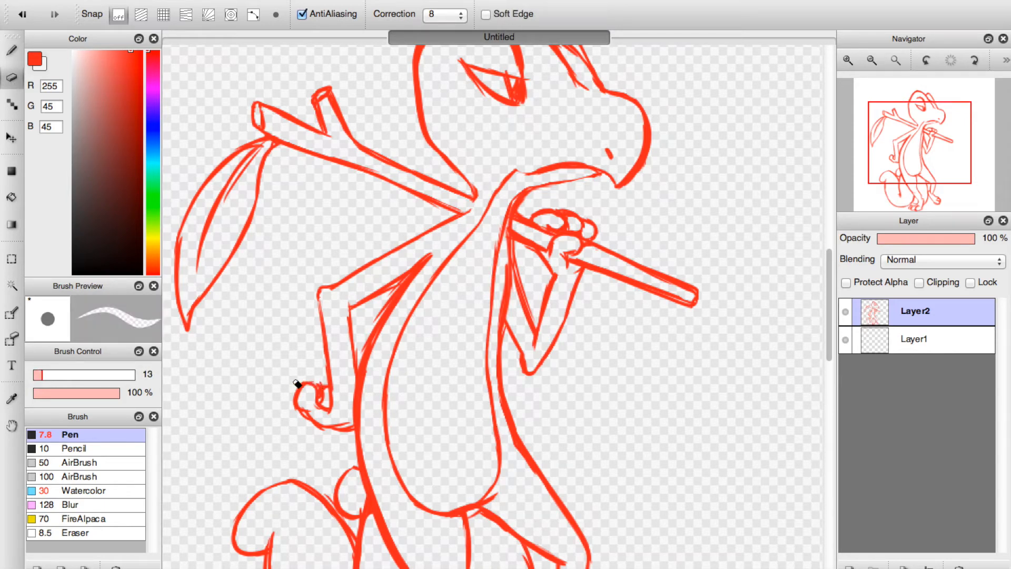
{"action": "left_click_drag", "start_coordinate": [329, 398], "coordinate": [312, 415]}
{"action": "key", "text": "b"}
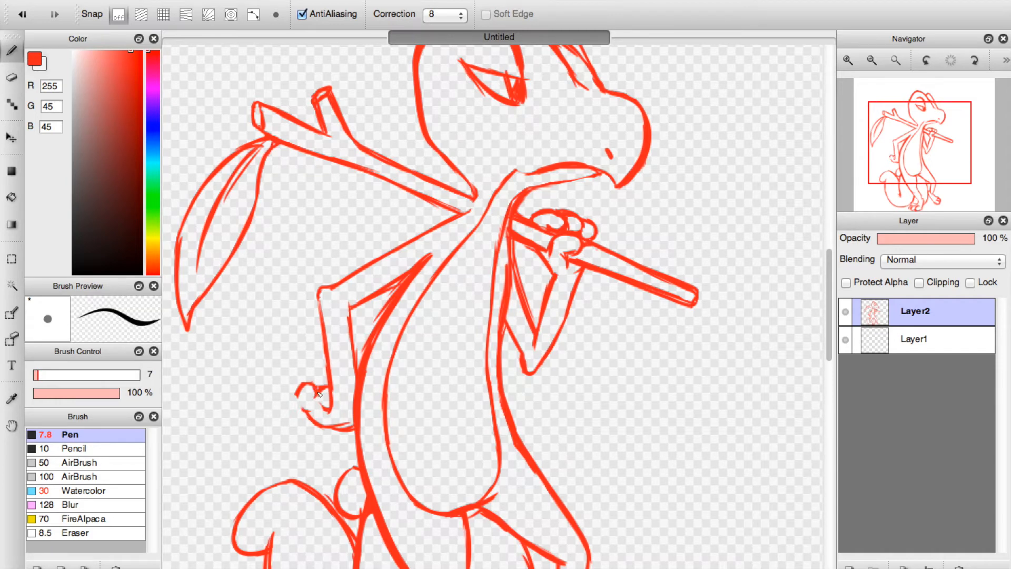
{"action": "left_click_drag", "start_coordinate": [302, 400], "coordinate": [317, 422]}
{"action": "left_click_drag", "start_coordinate": [320, 297], "coordinate": [327, 347]}
Erase the extra strokes between the rear arm and the back, and redraw the back and the arm's inner edge with the Pen.
{"action": "left_click", "coordinate": [11, 77]}
{"action": "mouse_move", "coordinate": [381, 309]}
{"action": "left_mouse_down"}
{"action": "mouse_move", "coordinate": [397, 294]}
{"action": "mouse_move", "coordinate": [357, 362]}
{"action": "mouse_move", "coordinate": [388, 303]}
{"action": "mouse_move", "coordinate": [358, 380]}
{"action": "mouse_move", "coordinate": [387, 285]}
{"action": "left_mouse_up"}
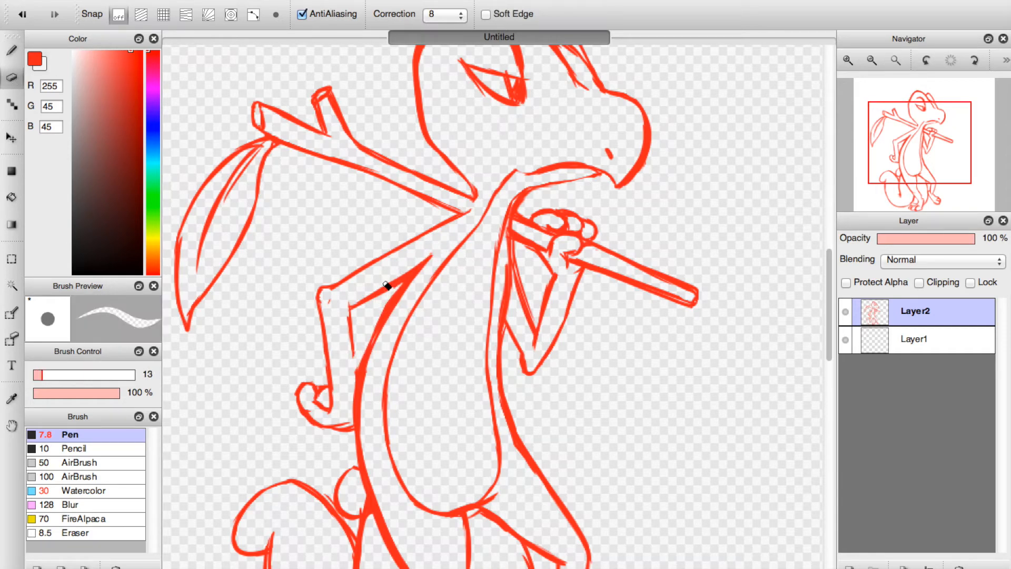
{"action": "left_click", "coordinate": [15, 50]}
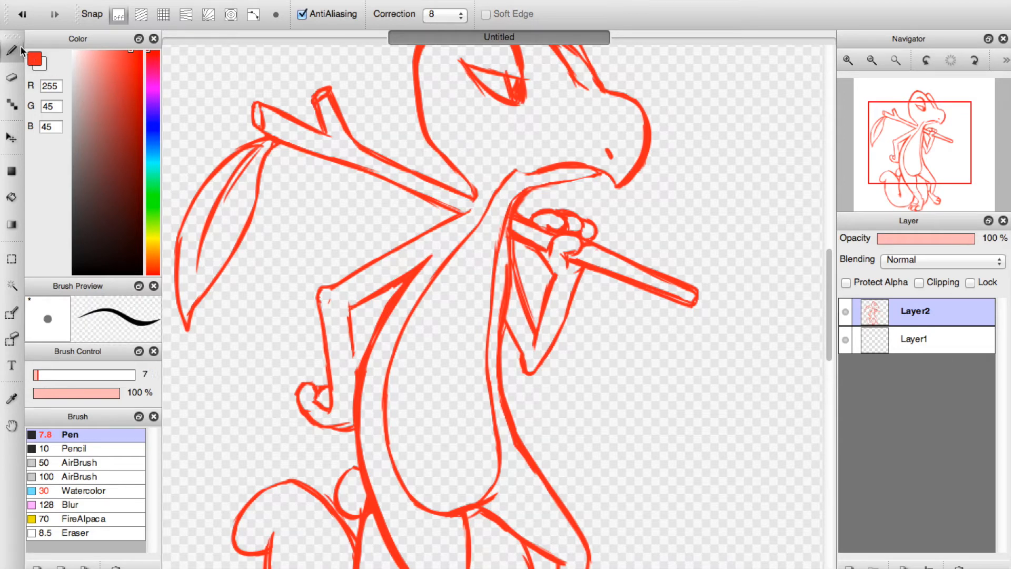
{"action": "left_click_drag", "start_coordinate": [365, 371], "coordinate": [386, 320]}
{"action": "left_click_drag", "start_coordinate": [354, 387], "coordinate": [350, 314]}
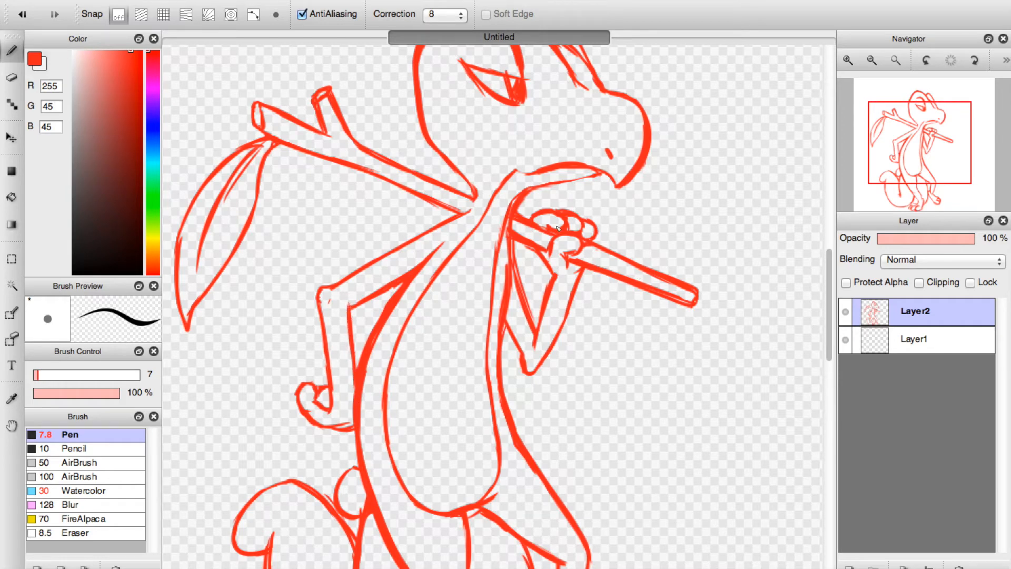
Erase the overlapping strokes along the throat and chest behind the front arm, and redraw the chest outline with the Pen.
{"action": "left_click", "coordinate": [12, 78]}
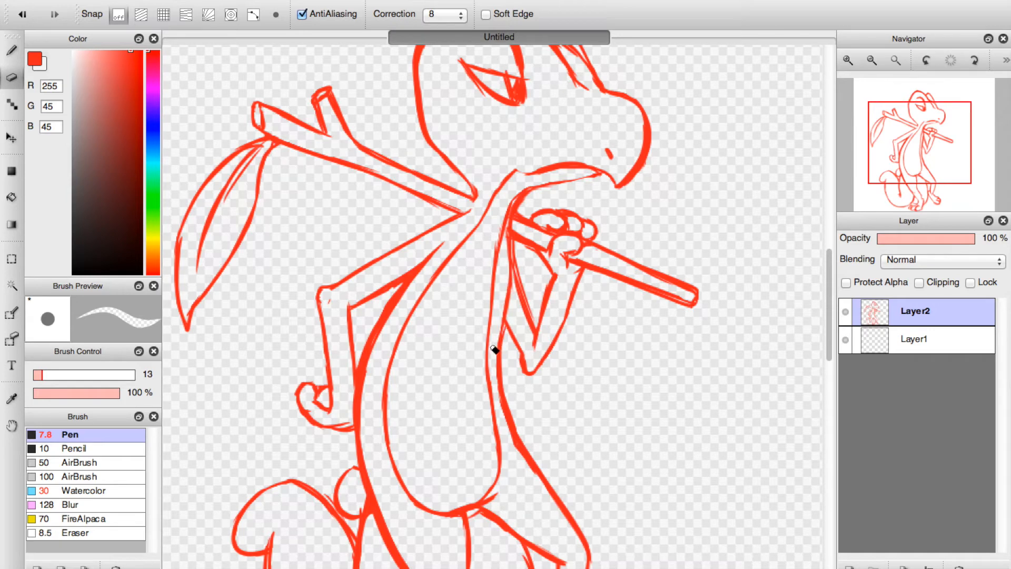
{"action": "key", "text": "b"}
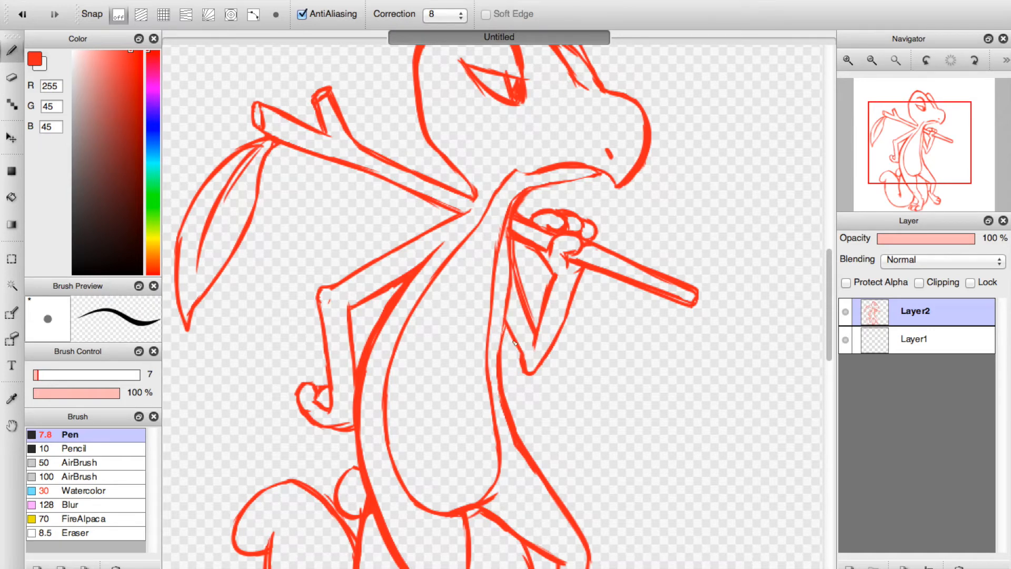
{"action": "left_click_drag", "start_coordinate": [504, 318], "coordinate": [499, 355]}
{"action": "key", "text": "e"}
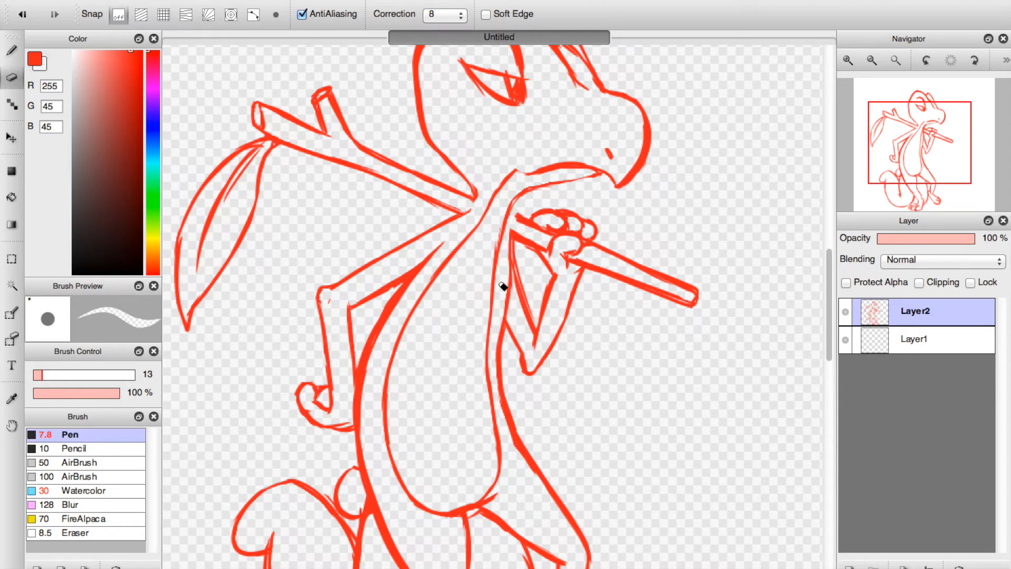
{"action": "left_click", "coordinate": [13, 50]}
{"action": "left_click_drag", "start_coordinate": [511, 208], "coordinate": [511, 244]}
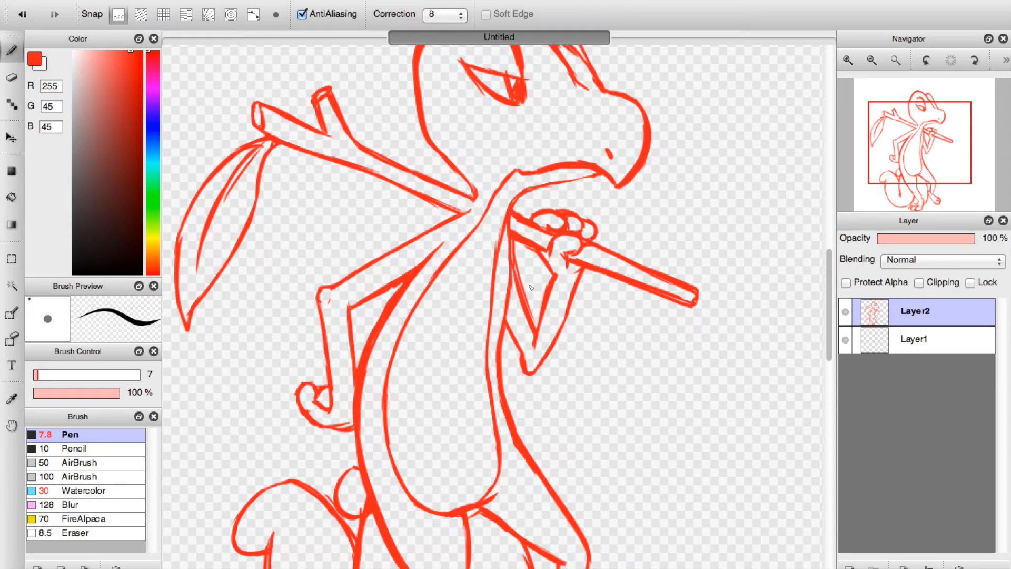
{"action": "left_click_drag", "start_coordinate": [917, 178], "coordinate": [922, 177]}
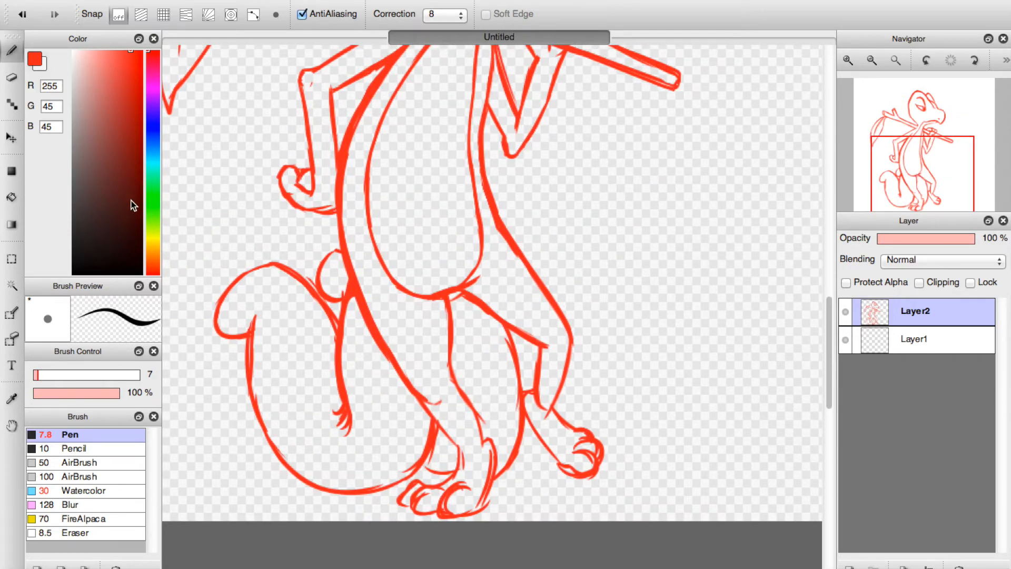
Go over the tail's inner line, the near ankle and the front of the near leg with the Pen to strengthen them.
{"action": "left_click", "coordinate": [11, 77]}
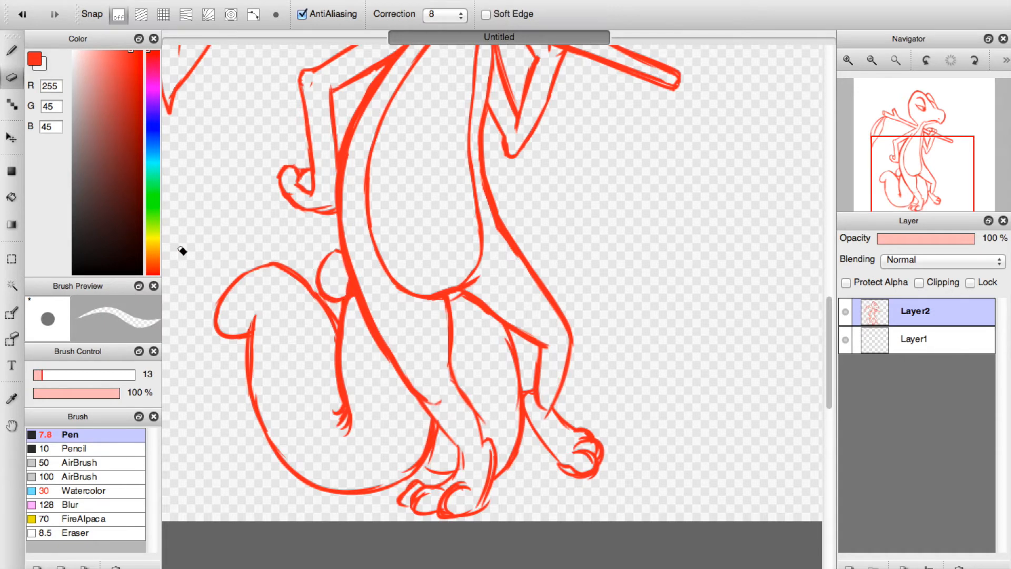
{"action": "left_click", "coordinate": [13, 51]}
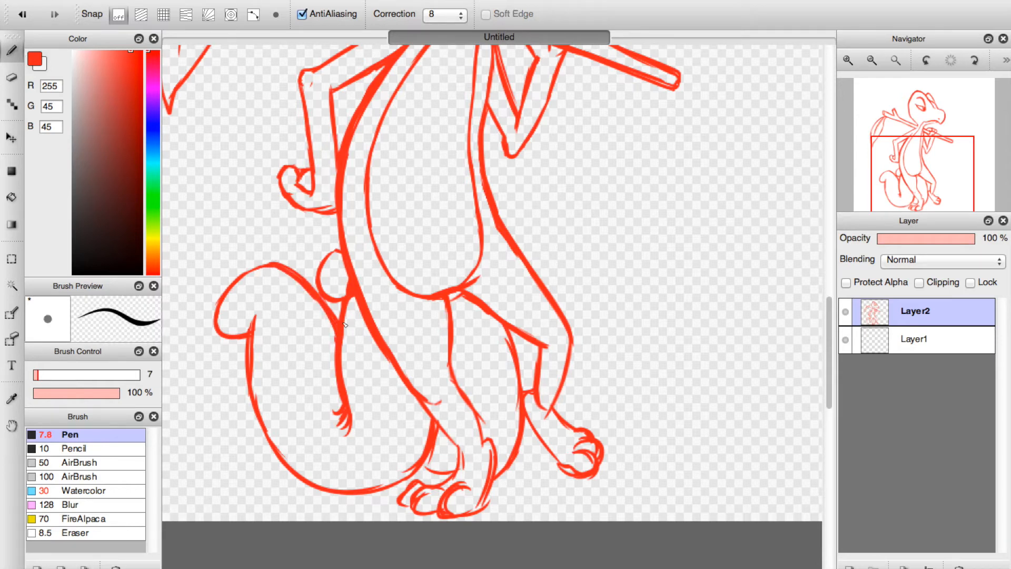
{"action": "mouse_move", "coordinate": [337, 310]}
{"action": "left_mouse_down"}
{"action": "mouse_move", "coordinate": [334, 384]}
{"action": "mouse_move", "coordinate": [335, 346]}
{"action": "left_mouse_up"}
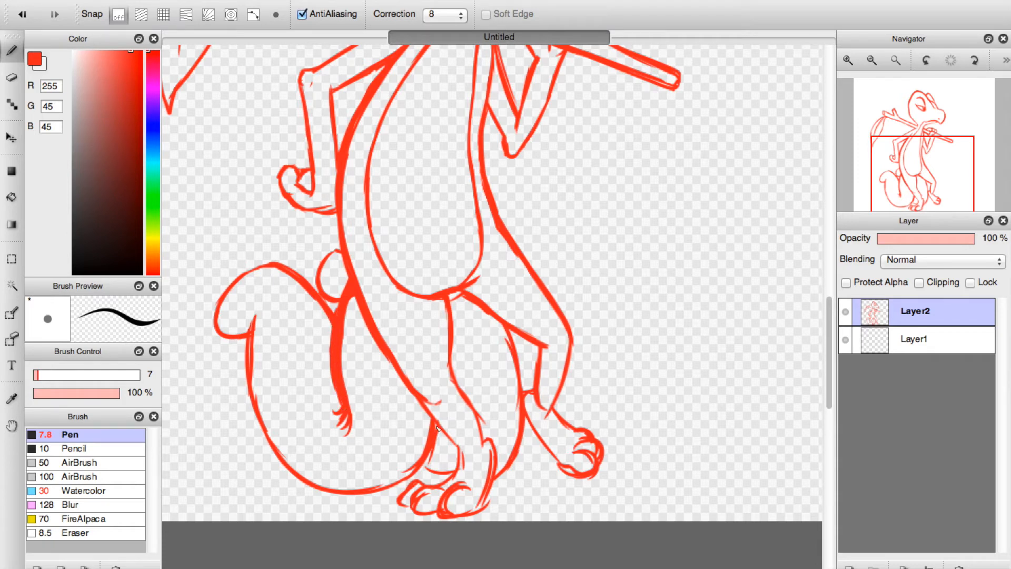
{"action": "left_click_drag", "start_coordinate": [420, 396], "coordinate": [458, 446]}
{"action": "mouse_move", "coordinate": [447, 299]}
{"action": "left_mouse_down"}
{"action": "mouse_move", "coordinate": [449, 369]}
{"action": "mouse_move", "coordinate": [452, 351]}
{"action": "mouse_move", "coordinate": [486, 444]}
{"action": "mouse_move", "coordinate": [488, 501]}
{"action": "left_mouse_up"}
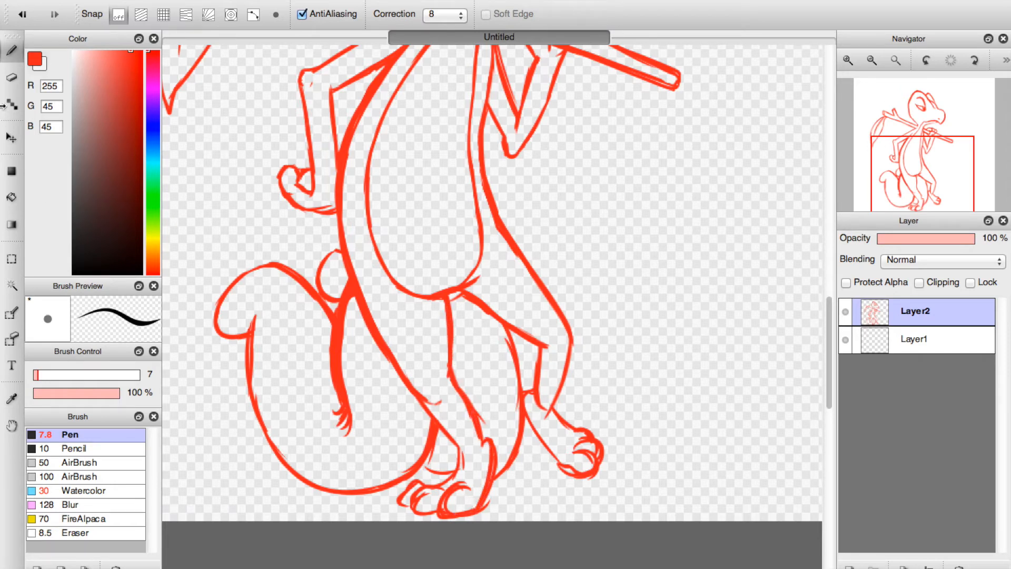
Erase the doubled strokes on the near foot, and redraw its smallest toe with the Pen.
{"action": "key", "text": "e"}
{"action": "mouse_move", "coordinate": [490, 504]}
{"action": "left_mouse_down"}
{"action": "mouse_move", "coordinate": [457, 511]}
{"action": "mouse_move", "coordinate": [459, 495]}
{"action": "mouse_move", "coordinate": [446, 511]}
{"action": "mouse_move", "coordinate": [468, 495]}
{"action": "mouse_move", "coordinate": [449, 503]}
{"action": "mouse_move", "coordinate": [465, 499]}
{"action": "mouse_move", "coordinate": [466, 450]}
{"action": "left_mouse_up"}
{"action": "mouse_move", "coordinate": [434, 495]}
{"action": "left_mouse_down"}
{"action": "mouse_move", "coordinate": [429, 509]}
{"action": "mouse_move", "coordinate": [408, 487]}
{"action": "mouse_move", "coordinate": [404, 495]}
{"action": "left_mouse_up"}
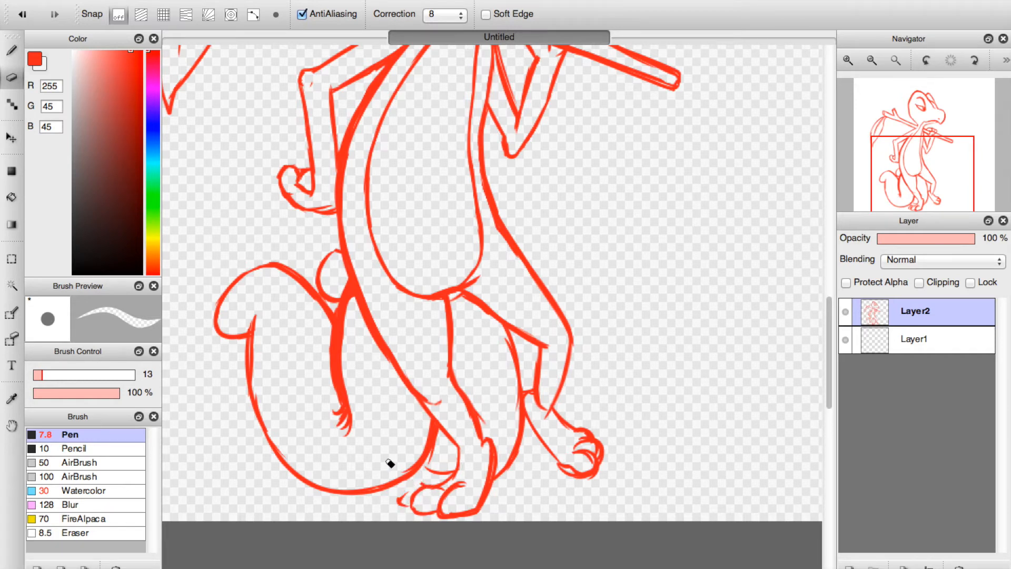
{"action": "key", "text": "b"}
{"action": "mouse_move", "coordinate": [426, 485]}
{"action": "left_mouse_down"}
{"action": "mouse_move", "coordinate": [406, 490]}
{"action": "mouse_move", "coordinate": [419, 487]}
{"action": "left_mouse_up"}
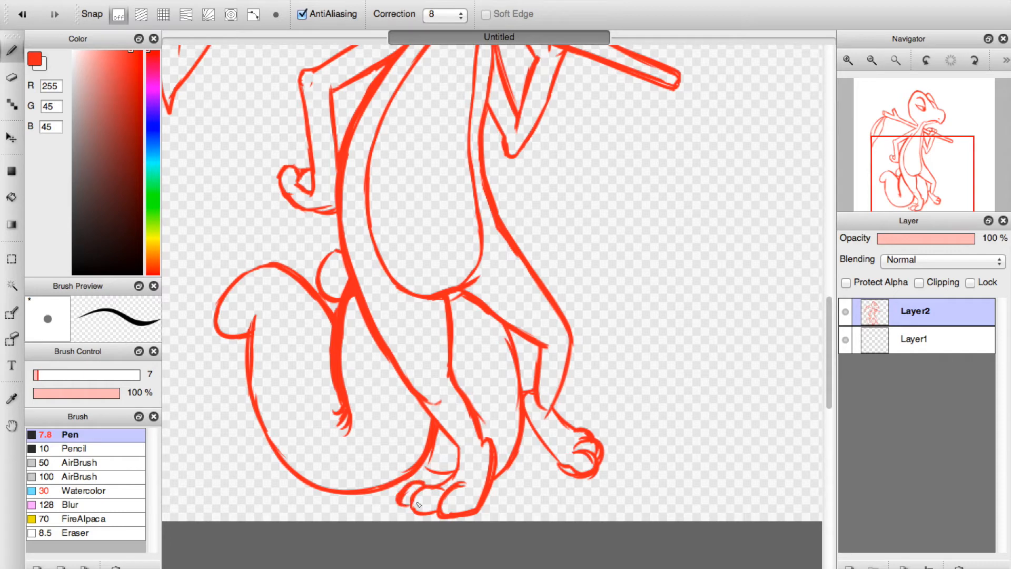
Erase the overlap between the near foot's two smaller toes, and redraw their curves with the Pen.
{"action": "key", "text": "e"}
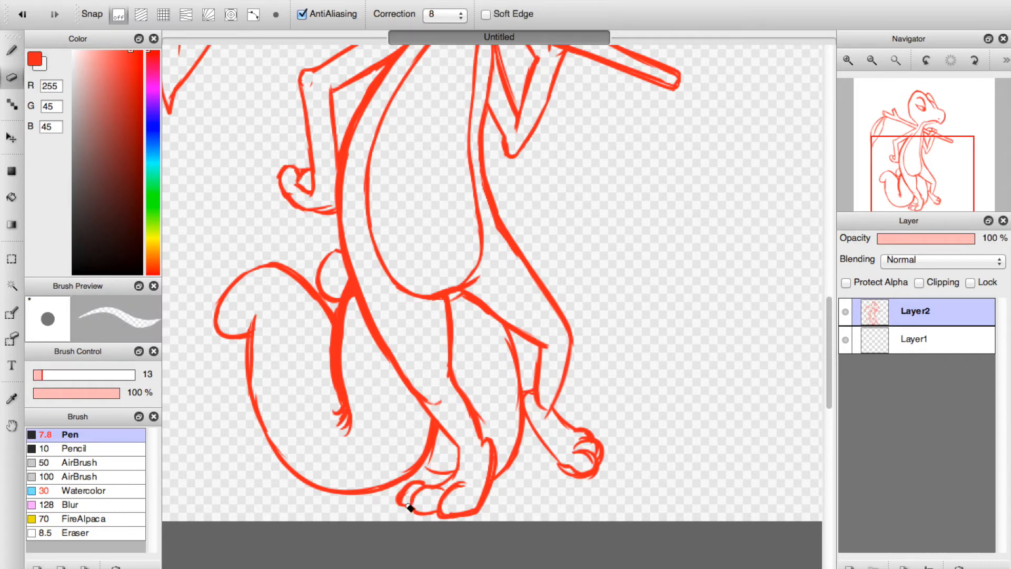
{"action": "mouse_move", "coordinate": [415, 498]}
{"action": "left_mouse_down"}
{"action": "mouse_move", "coordinate": [433, 485]}
{"action": "mouse_move", "coordinate": [422, 487]}
{"action": "left_mouse_up"}
{"action": "left_click", "coordinate": [11, 50]}
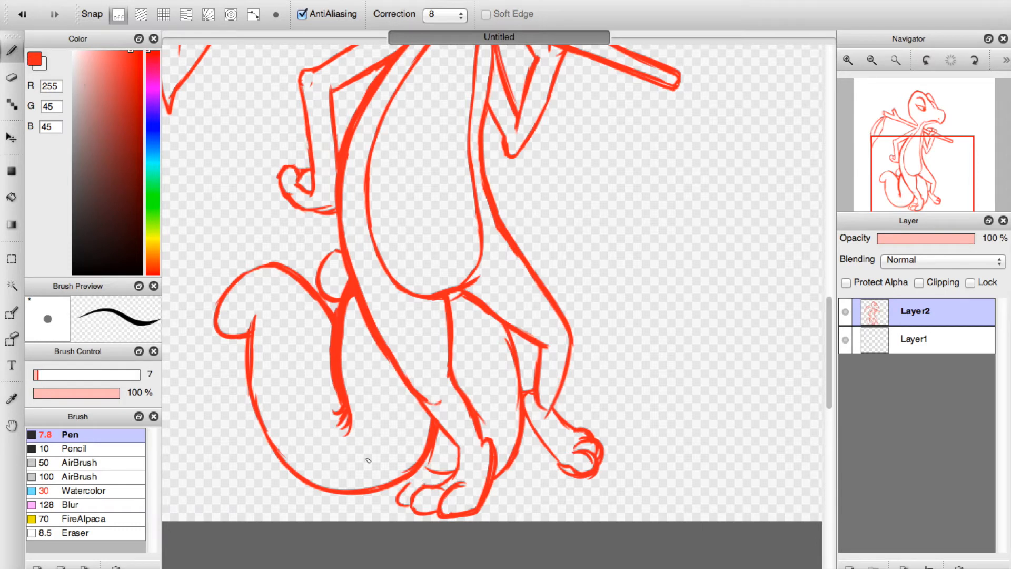
{"action": "left_click_drag", "start_coordinate": [414, 494], "coordinate": [406, 497]}
{"action": "left_click_drag", "start_coordinate": [422, 493], "coordinate": [415, 507]}
Erase the top of the near foot's big toe, and redraw it as a rounded curve with the Pen.
{"action": "left_click", "coordinate": [11, 77]}
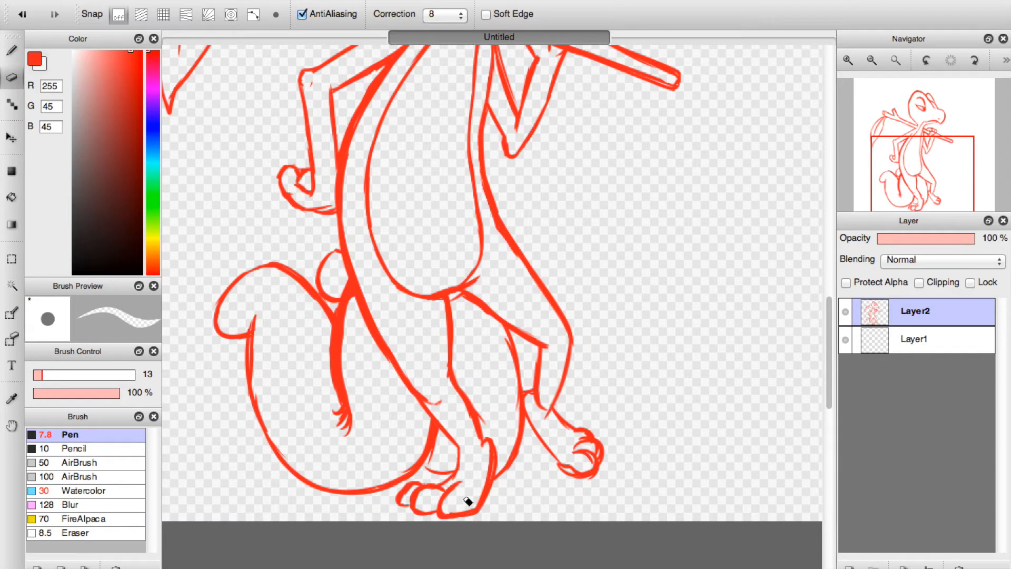
{"action": "left_click_drag", "start_coordinate": [452, 490], "coordinate": [464, 481]}
{"action": "left_click", "coordinate": [14, 51]}
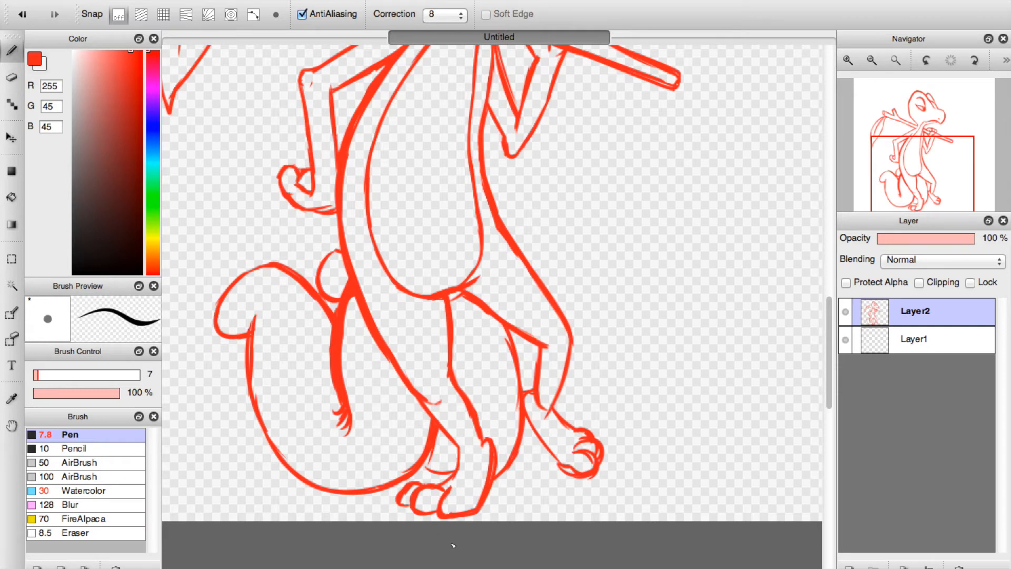
{"action": "mouse_move", "coordinate": [450, 498]}
{"action": "left_mouse_down"}
{"action": "mouse_move", "coordinate": [459, 488]}
{"action": "mouse_move", "coordinate": [441, 501]}
{"action": "left_mouse_up"}
Erase the doubled strokes on the far foot's toes, sole and ankle.
{"action": "left_click", "coordinate": [12, 77]}
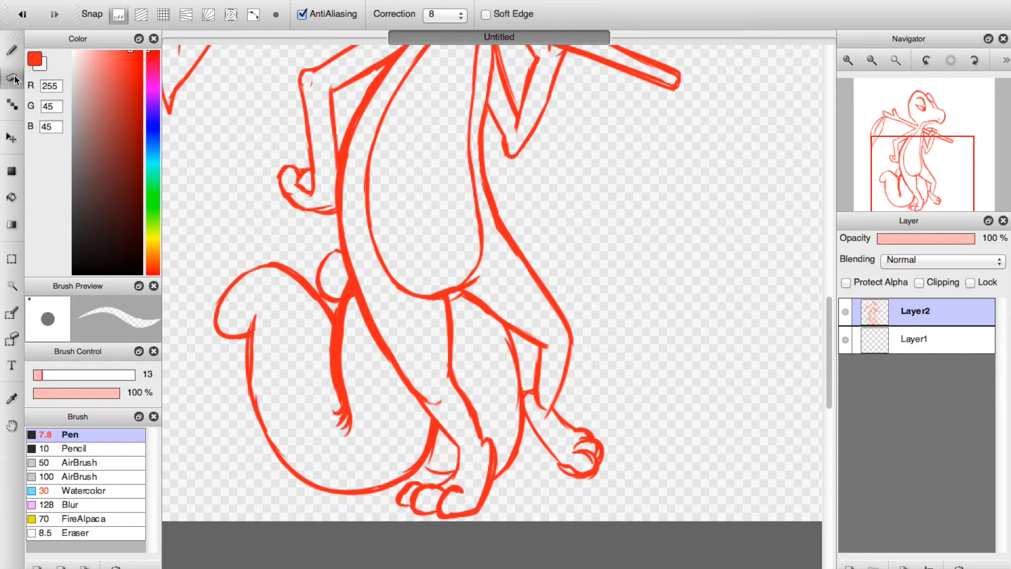
{"action": "left_click_drag", "start_coordinate": [602, 467], "coordinate": [555, 467]}
{"action": "mouse_move", "coordinate": [597, 468]}
{"action": "left_mouse_down"}
{"action": "mouse_move", "coordinate": [584, 466]}
{"action": "mouse_move", "coordinate": [583, 485]}
{"action": "left_mouse_up"}
{"action": "mouse_move", "coordinate": [587, 448]}
{"action": "left_mouse_down"}
{"action": "mouse_move", "coordinate": [576, 452]}
{"action": "mouse_move", "coordinate": [598, 454]}
{"action": "mouse_move", "coordinate": [591, 443]}
{"action": "mouse_move", "coordinate": [596, 450]}
{"action": "left_mouse_up"}
{"action": "left_click_drag", "start_coordinate": [549, 407], "coordinate": [544, 417]}
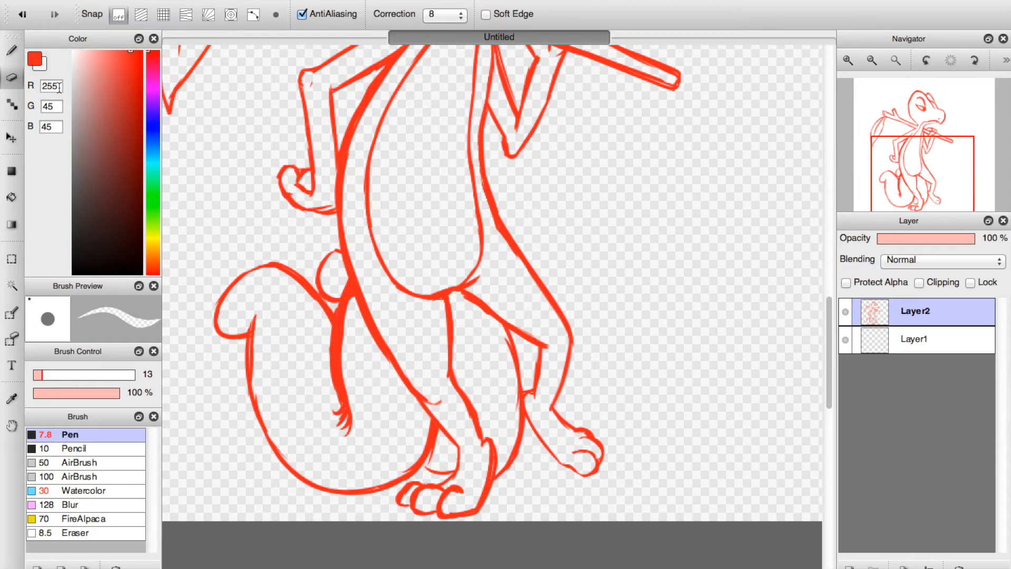
Erase the extra strokes where the belly meets the thighs, and add a short Pen stroke at the near foot's heel.
{"action": "key", "text": "b"}
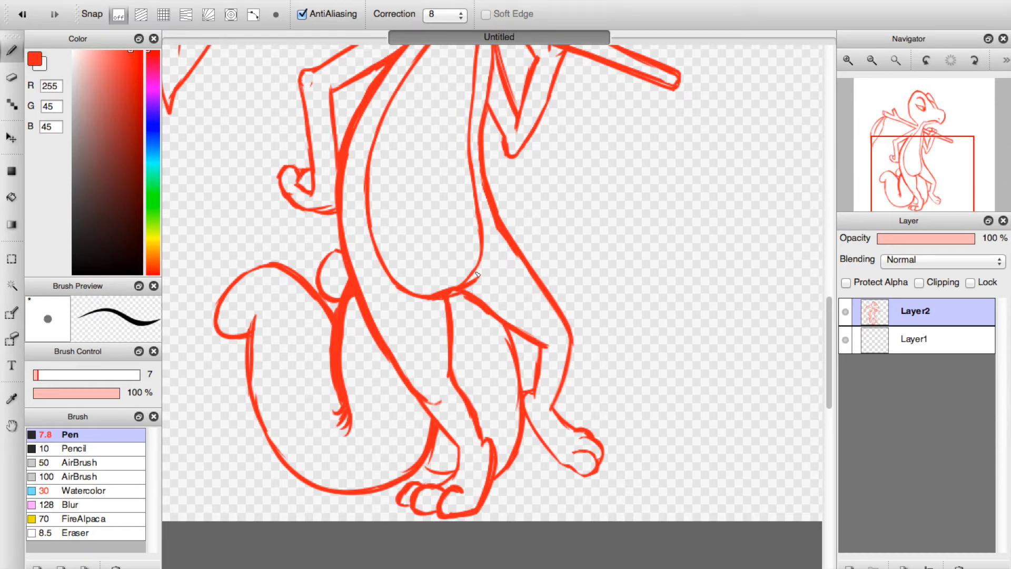
{"action": "key", "text": "e"}
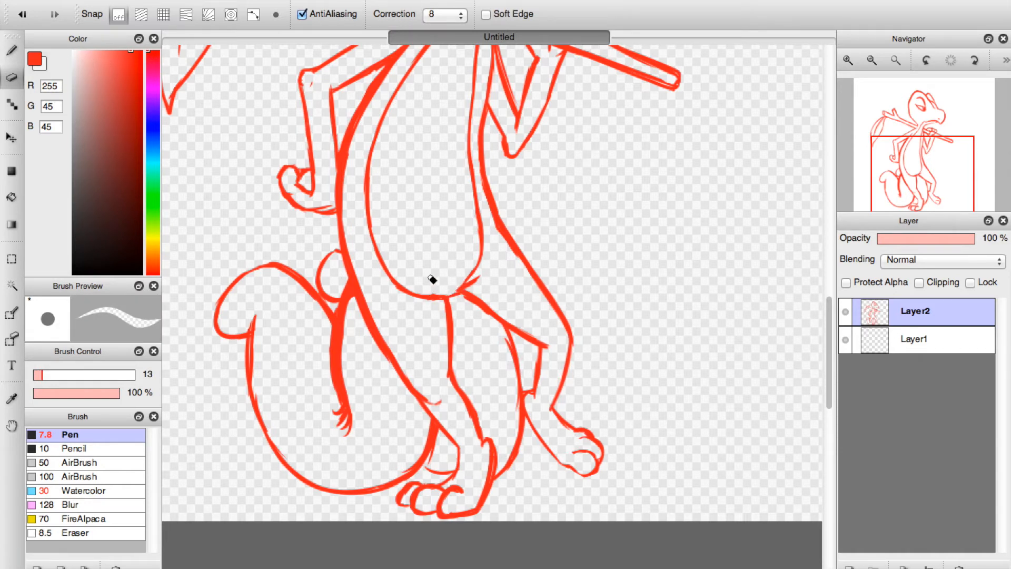
{"action": "left_click", "coordinate": [12, 49]}
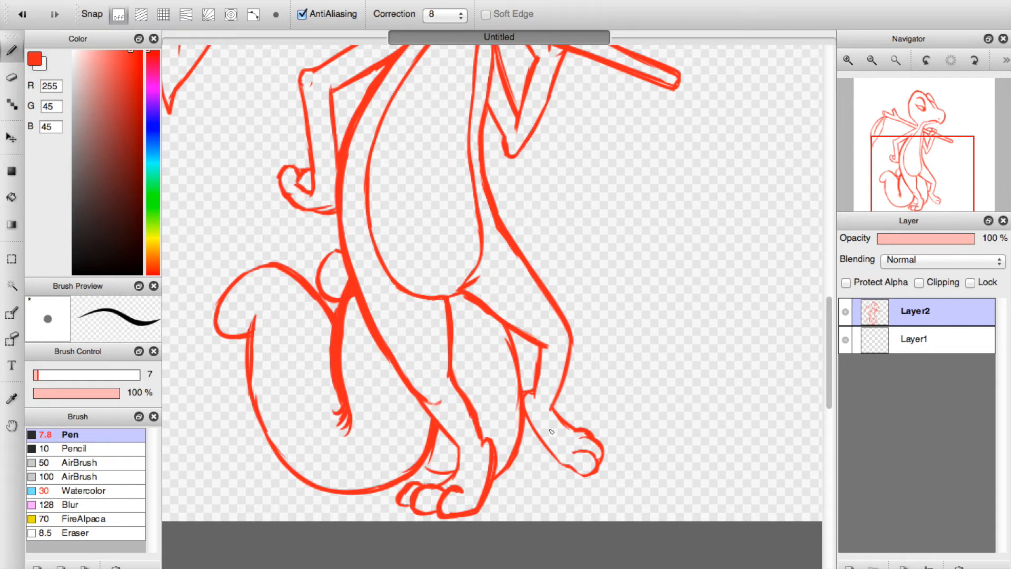
{"action": "left_click_drag", "start_coordinate": [555, 454], "coordinate": [582, 473]}
{"action": "key", "text": "super+z"}
{"action": "left_click_drag", "start_coordinate": [423, 464], "coordinate": [440, 472]}
Thin the stick's end behind the neck with the Eraser, and set the Pen size to 3.9.
{"action": "left_click_drag", "start_coordinate": [937, 204], "coordinate": [908, 143]}
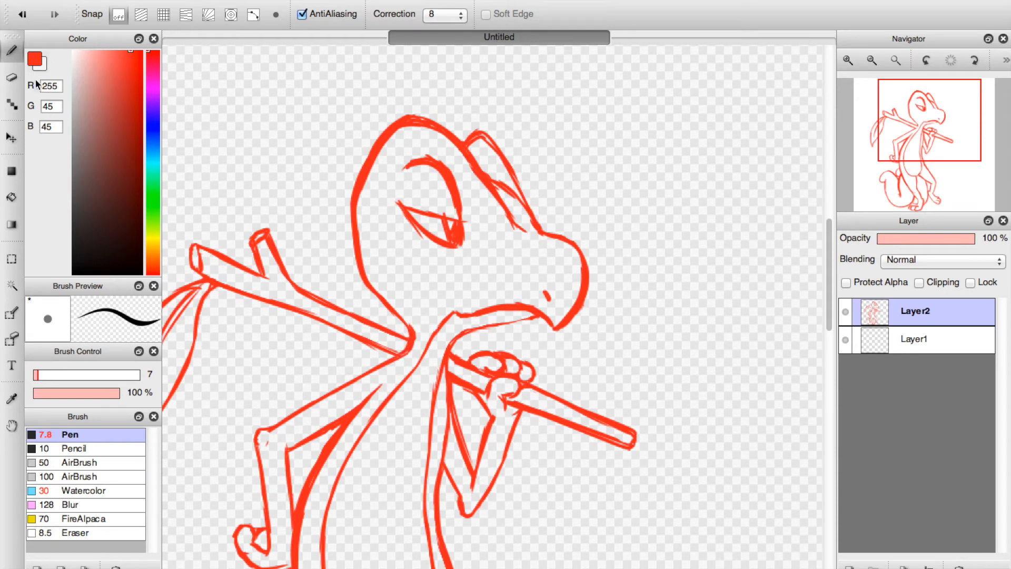
{"action": "key", "text": "e"}
{"action": "mouse_move", "coordinate": [412, 319]}
{"action": "left_mouse_down"}
{"action": "mouse_move", "coordinate": [417, 350]}
{"action": "mouse_move", "coordinate": [399, 364]}
{"action": "left_mouse_up"}
{"action": "left_click", "coordinate": [15, 47]}
{"action": "left_click_drag", "start_coordinate": [37, 373], "coordinate": [35, 375]}
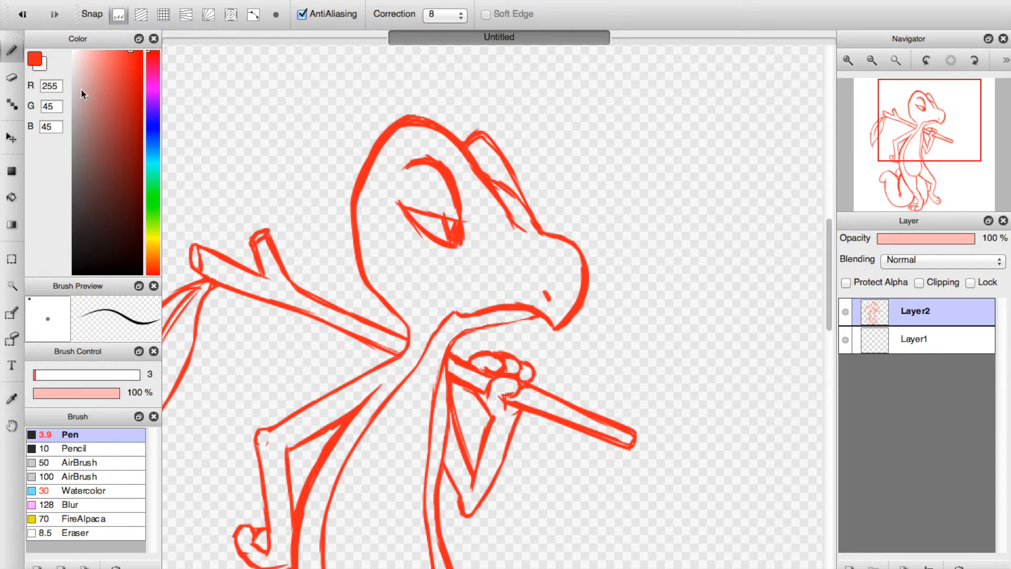
Thin the strokes of the eye and the curved lid above it with the Eraser.
{"action": "key", "text": "e"}
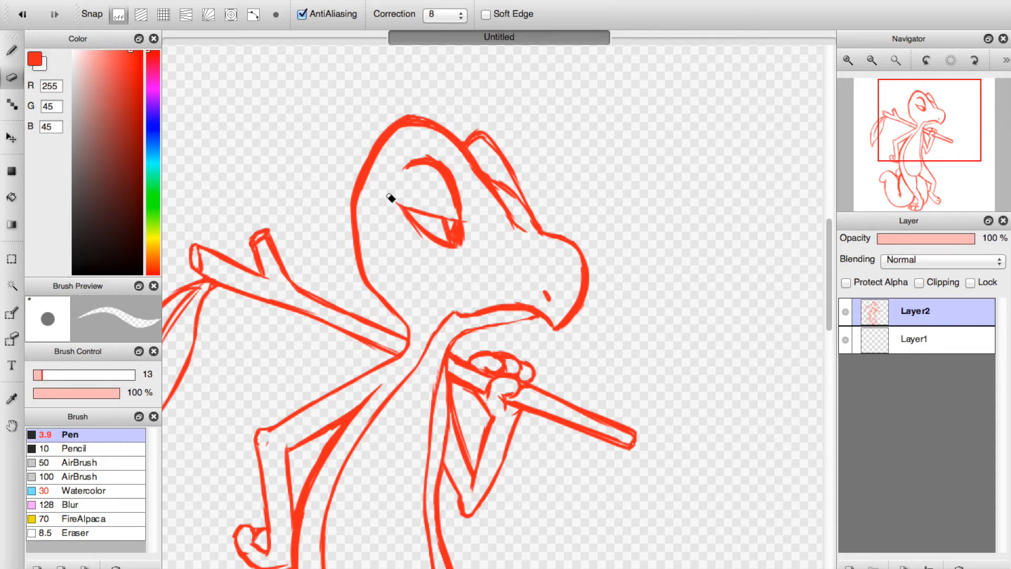
{"action": "left_click_drag", "start_coordinate": [398, 207], "coordinate": [446, 256]}
{"action": "left_click_drag", "start_coordinate": [405, 178], "coordinate": [437, 176]}
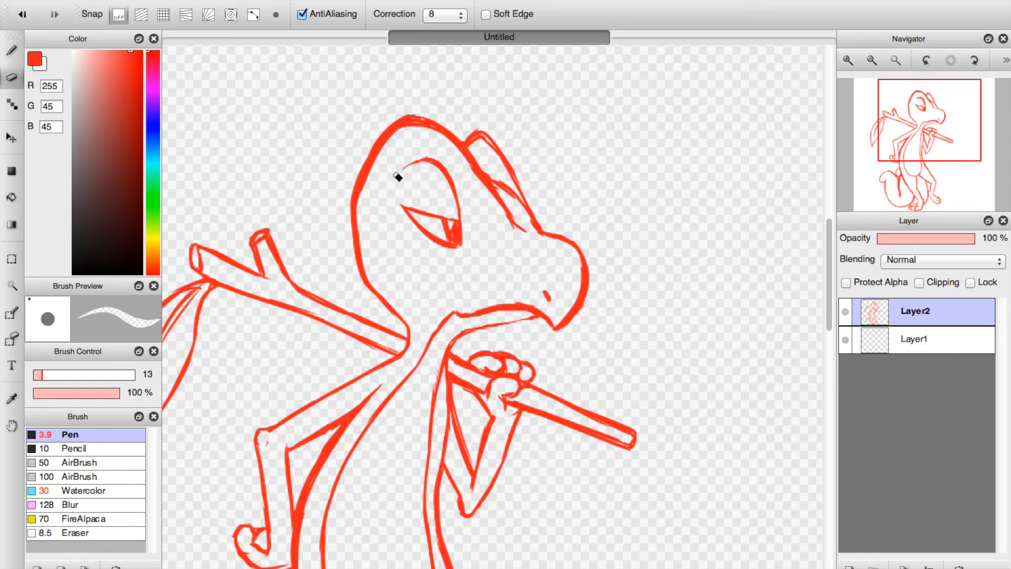
Erase the rough strokes along the head outline and far brow ridge, and redraw the ridge's inner line with the Pen.
{"action": "mouse_move", "coordinate": [485, 167]}
{"action": "left_mouse_down"}
{"action": "mouse_move", "coordinate": [520, 233]}
{"action": "mouse_move", "coordinate": [491, 198]}
{"action": "mouse_move", "coordinate": [528, 248]}
{"action": "mouse_move", "coordinate": [498, 206]}
{"action": "mouse_move", "coordinate": [535, 239]}
{"action": "left_mouse_up"}
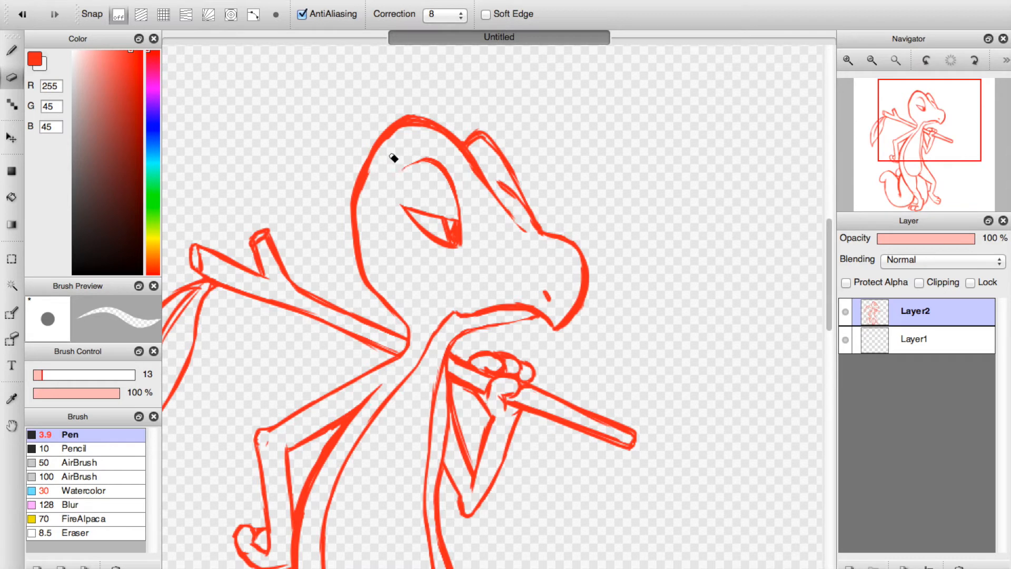
{"action": "left_click_drag", "start_coordinate": [366, 260], "coordinate": [362, 227]}
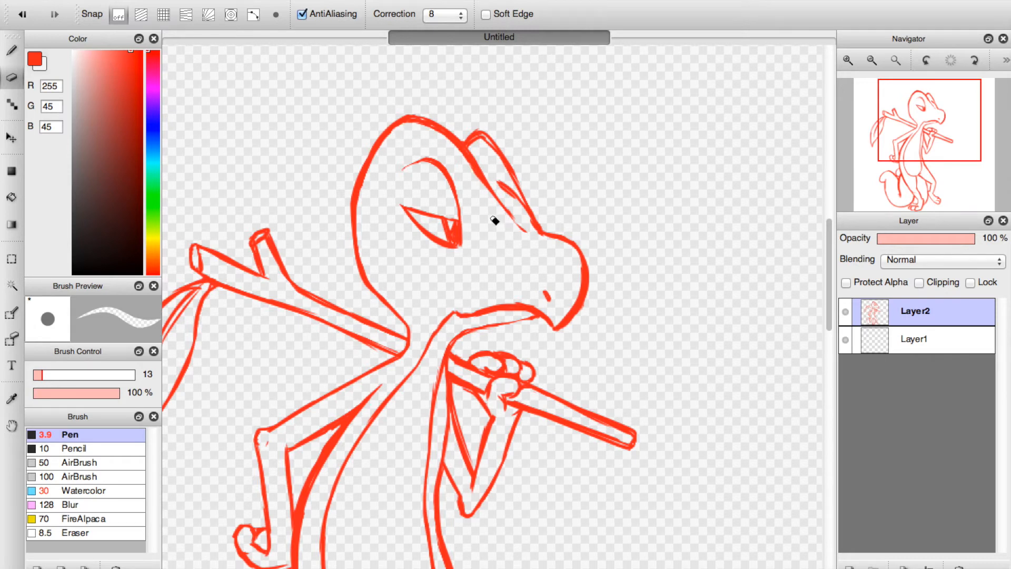
{"action": "mouse_move", "coordinate": [519, 218]}
{"action": "left_mouse_down"}
{"action": "mouse_move", "coordinate": [508, 187]}
{"action": "mouse_move", "coordinate": [534, 231]}
{"action": "left_mouse_up"}
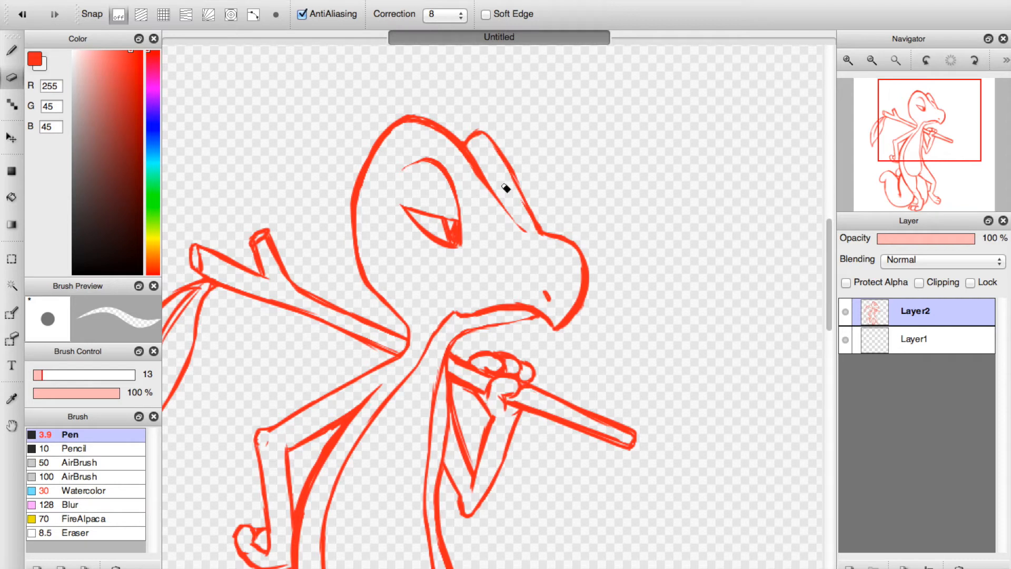
{"action": "left_click", "coordinate": [12, 51]}
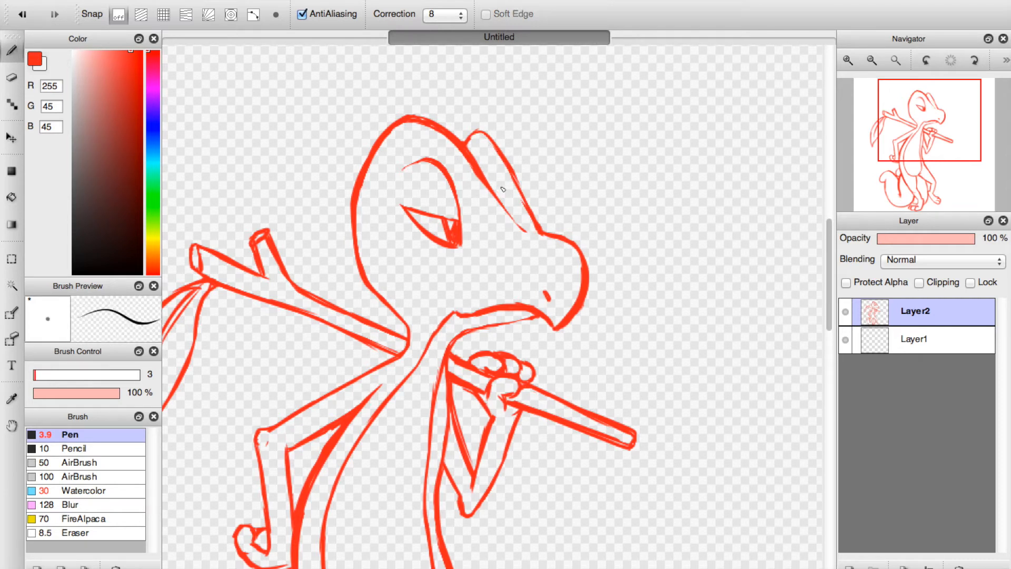
{"action": "left_click_drag", "start_coordinate": [489, 181], "coordinate": [525, 219]}
Erase the excess strokes at the leaf's tip and beside its stem.
{"action": "scroll", "coordinate": [400, 182], "scroll_direction": "left", "scroll_amount": 10}
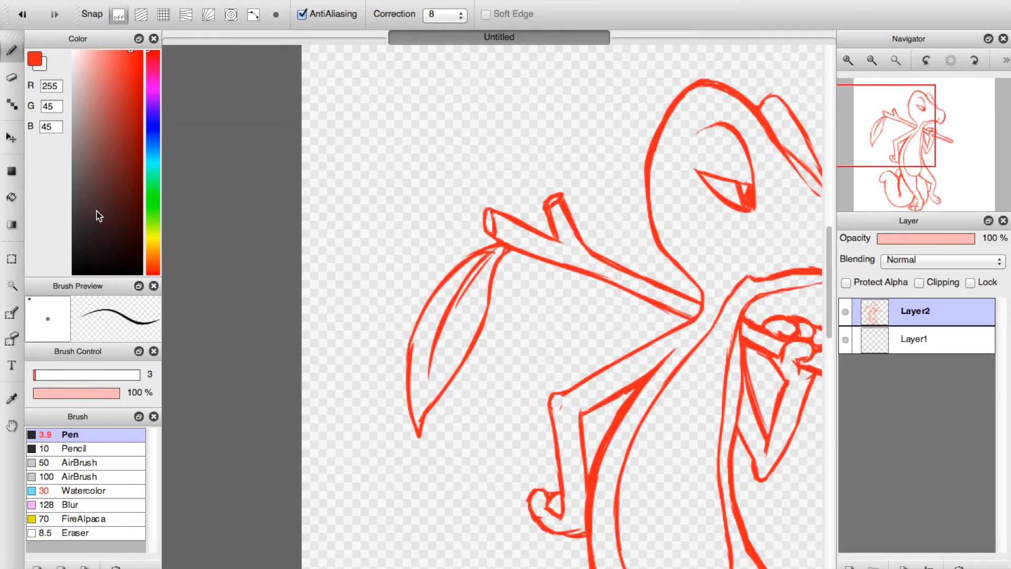
{"action": "key", "text": "e"}
{"action": "left_click_drag", "start_coordinate": [419, 334], "coordinate": [421, 426]}
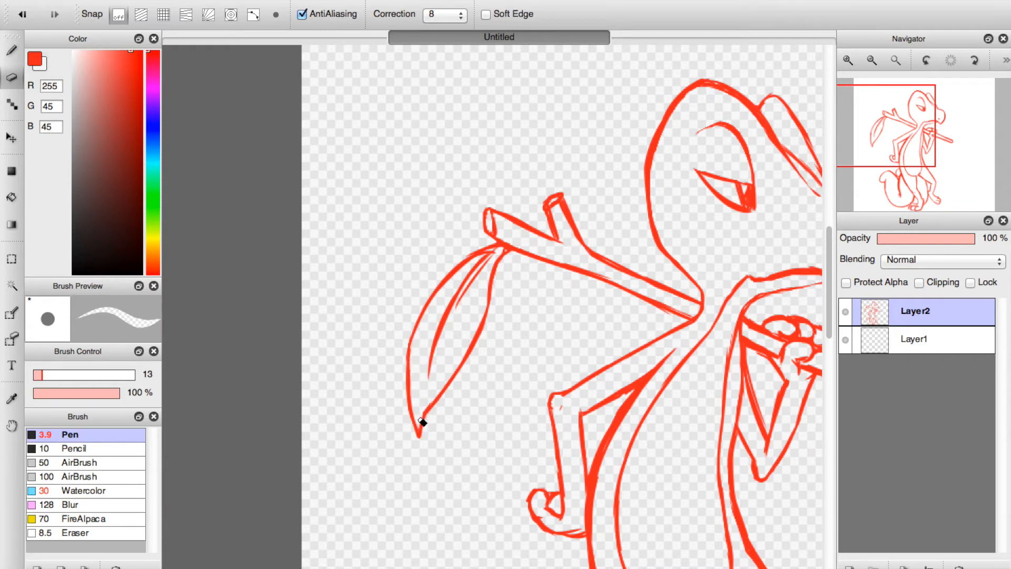
{"action": "mouse_move", "coordinate": [500, 258]}
{"action": "left_mouse_down"}
{"action": "mouse_move", "coordinate": [467, 277]}
{"action": "mouse_move", "coordinate": [476, 261]}
{"action": "left_mouse_up"}
{"action": "left_click", "coordinate": [11, 50]}
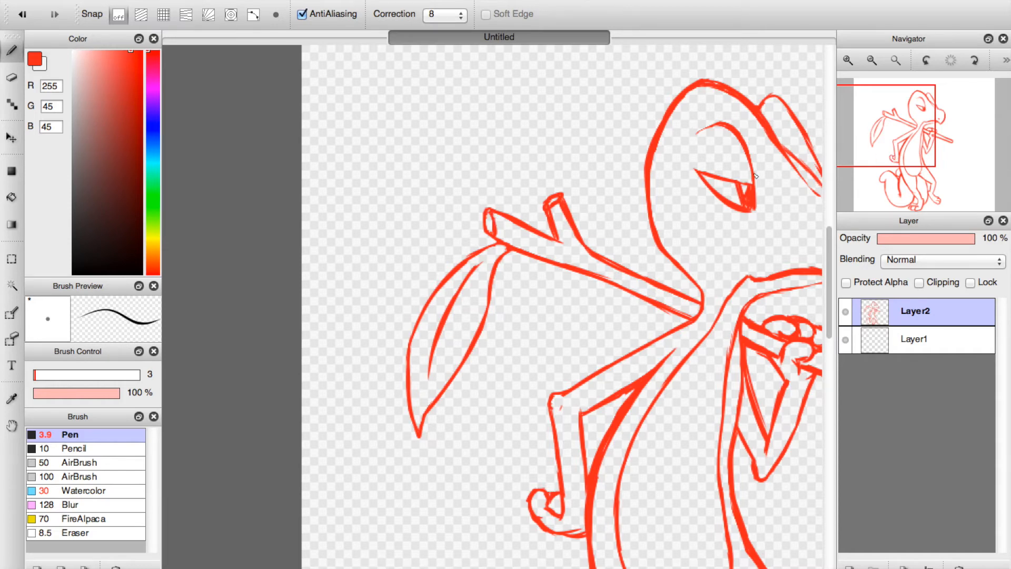
Erase the doubled strokes on the stick between chest and fist, and thin the stick's edges and end beyond the hand.
{"action": "left_click", "coordinate": [936, 133]}
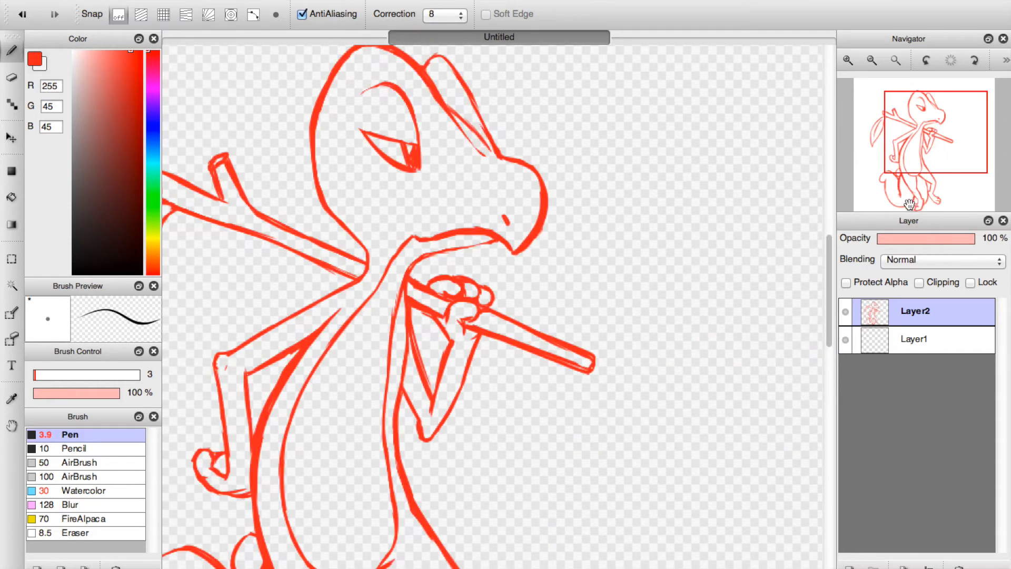
{"action": "key", "text": "e"}
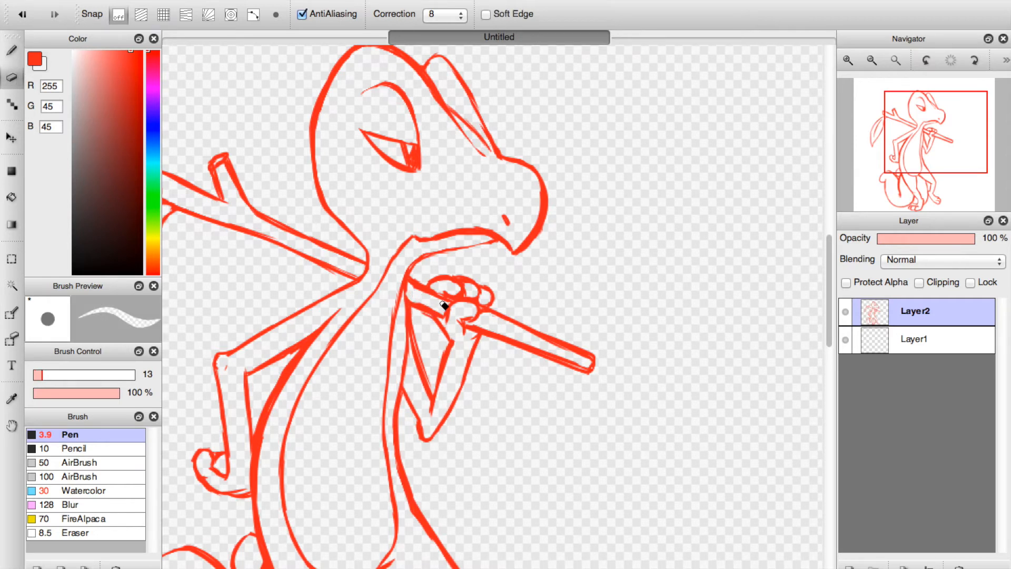
{"action": "left_click_drag", "start_coordinate": [415, 299], "coordinate": [439, 312]}
{"action": "left_click_drag", "start_coordinate": [566, 361], "coordinate": [569, 362]}
{"action": "mouse_move", "coordinate": [521, 345]}
{"action": "left_mouse_down"}
{"action": "mouse_move", "coordinate": [564, 362]}
{"action": "mouse_move", "coordinate": [519, 342]}
{"action": "mouse_move", "coordinate": [569, 365]}
{"action": "left_mouse_up"}
{"action": "key", "text": "super+z"}
{"action": "key", "text": "super+z"}
{"action": "mouse_move", "coordinate": [486, 333]}
{"action": "left_mouse_down"}
{"action": "mouse_move", "coordinate": [522, 346]}
{"action": "mouse_move", "coordinate": [477, 327]}
{"action": "mouse_move", "coordinate": [508, 332]}
{"action": "mouse_move", "coordinate": [491, 319]}
{"action": "mouse_move", "coordinate": [575, 361]}
{"action": "left_mouse_up"}
{"action": "left_click_drag", "start_coordinate": [529, 332], "coordinate": [587, 364]}
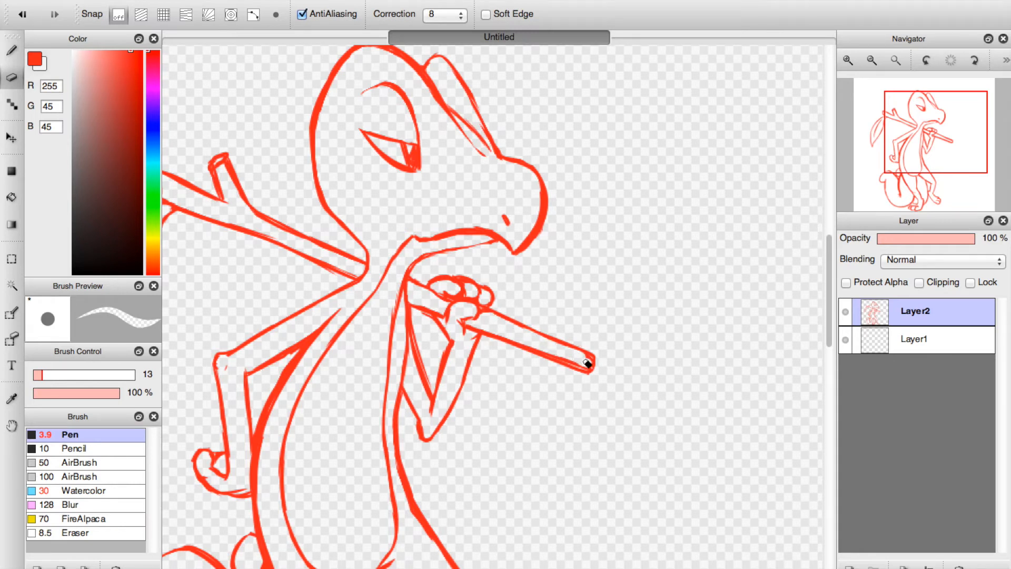
{"action": "mouse_move", "coordinate": [580, 364]}
{"action": "left_mouse_down"}
{"action": "mouse_move", "coordinate": [546, 351]}
{"action": "mouse_move", "coordinate": [592, 363]}
{"action": "left_mouse_up"}
Go over the outer curve of the tail's curled tip with the Pen.
{"action": "left_click", "coordinate": [18, 59]}
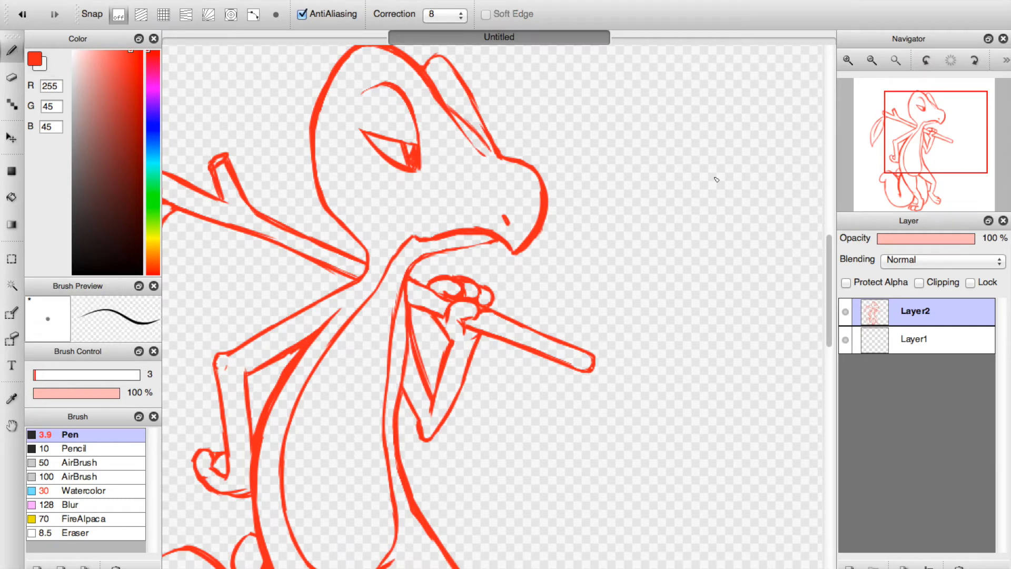
{"action": "left_click_drag", "start_coordinate": [896, 147], "coordinate": [875, 189]}
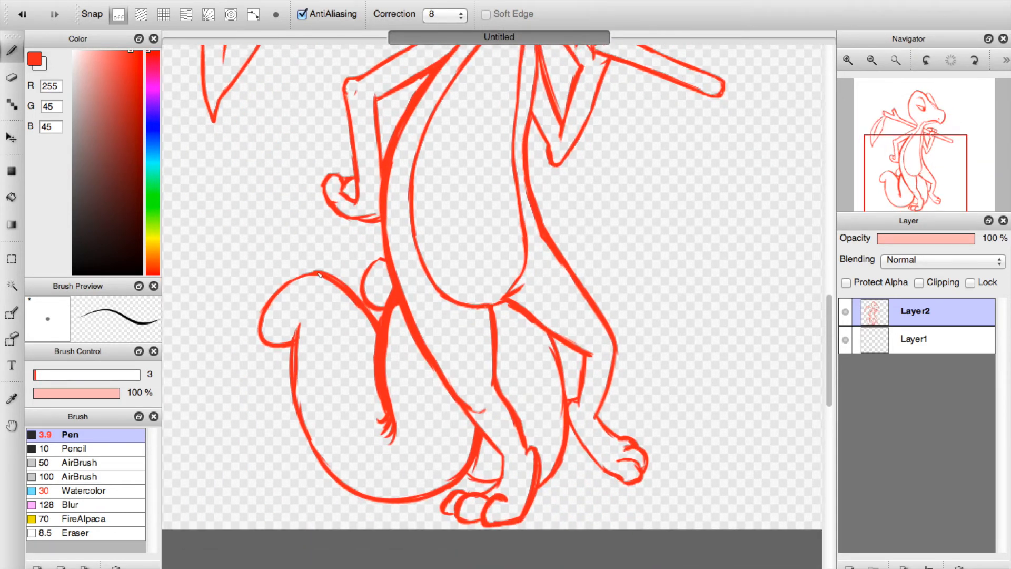
{"action": "left_click_drag", "start_coordinate": [285, 286], "coordinate": [266, 329]}
Fit the whole canvas in view, and move the drawing on Layer2 slightly up and to the right.
{"action": "left_click", "coordinate": [895, 61]}
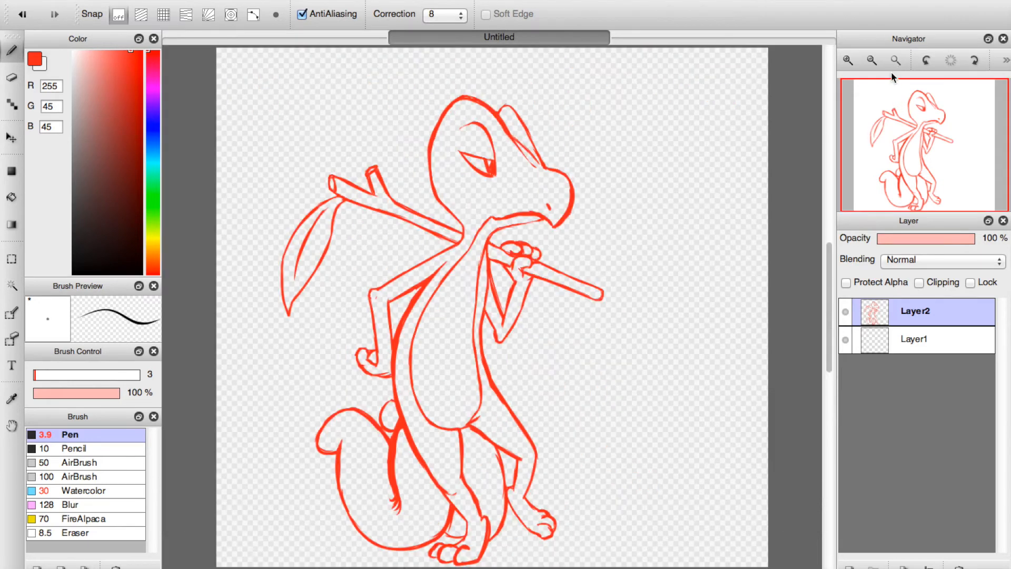
{"action": "left_click", "coordinate": [11, 138]}
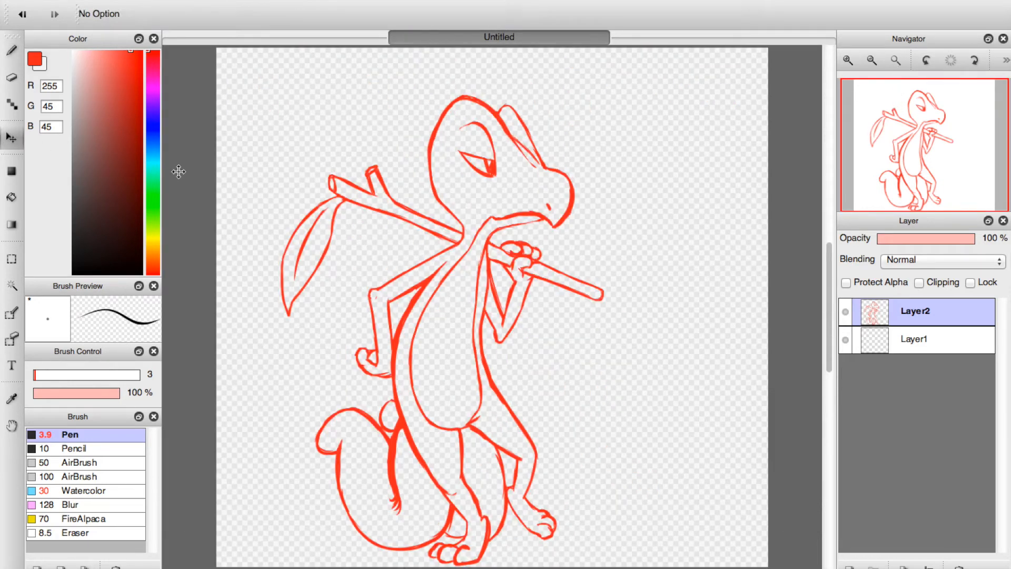
{"action": "left_click_drag", "start_coordinate": [447, 295], "coordinate": [458, 276]}
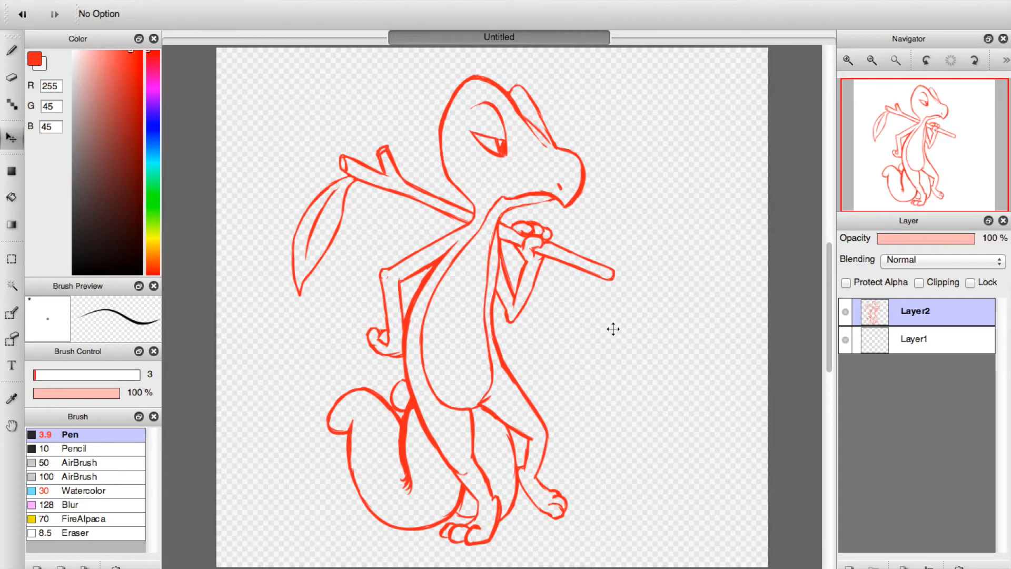
Turn Layer2's red linework black by lowering its brightness to 0% in the Hue Saturation Brightness adjustment.
{"action": "left_click", "coordinate": [216, 0]}
{"action": "mouse_move", "coordinate": [173, 0]}
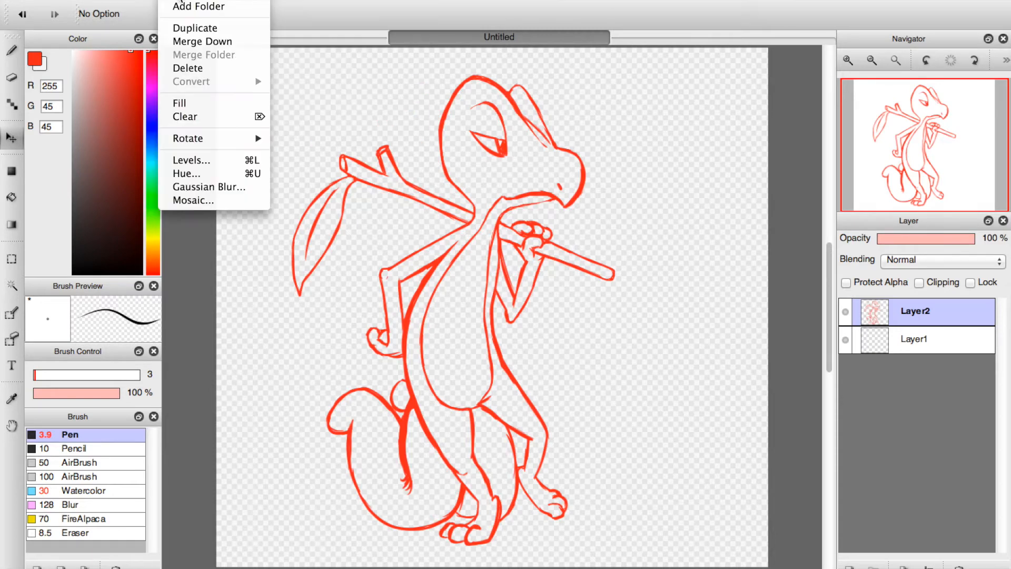
{"action": "left_click", "coordinate": [189, 175]}
{"action": "left_click_drag", "start_coordinate": [784, 220], "coordinate": [719, 224]}
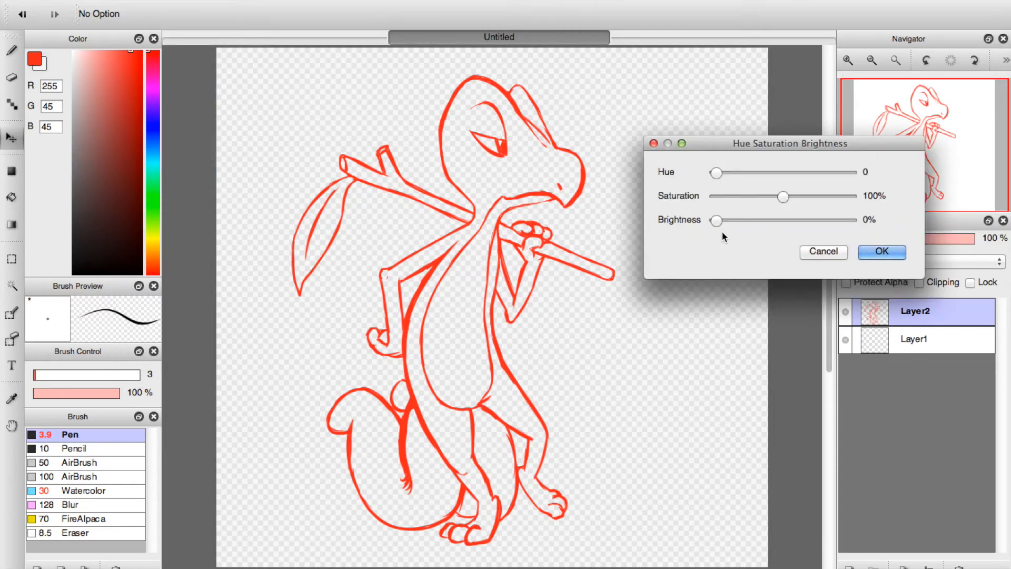
{"action": "left_click", "coordinate": [875, 250]}
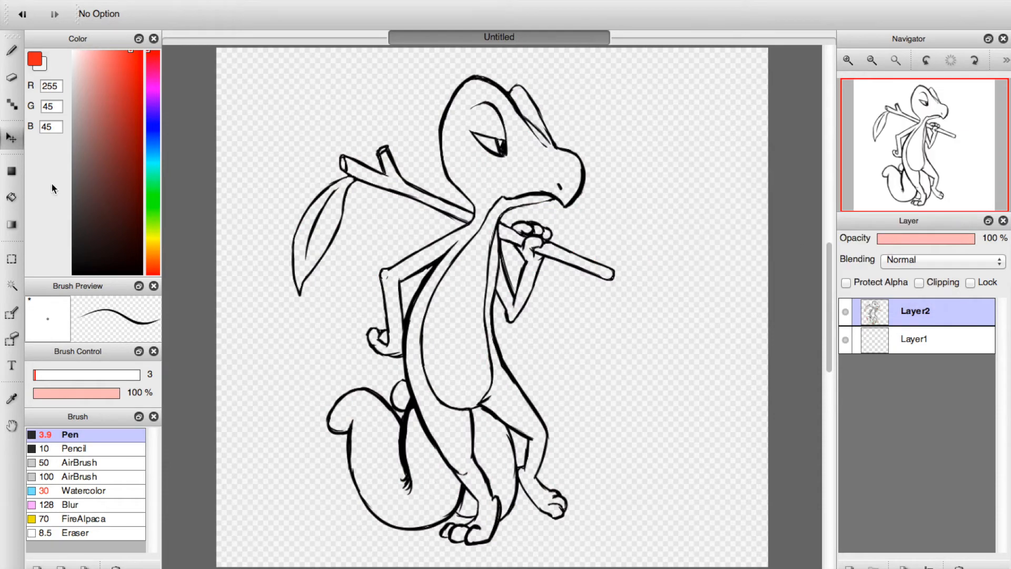
Set the drawing color to black, and erase the rough edge along the far leg's inner thigh line up to the knee.
{"action": "left_click", "coordinate": [12, 79]}
{"action": "left_click", "coordinate": [849, 58]}
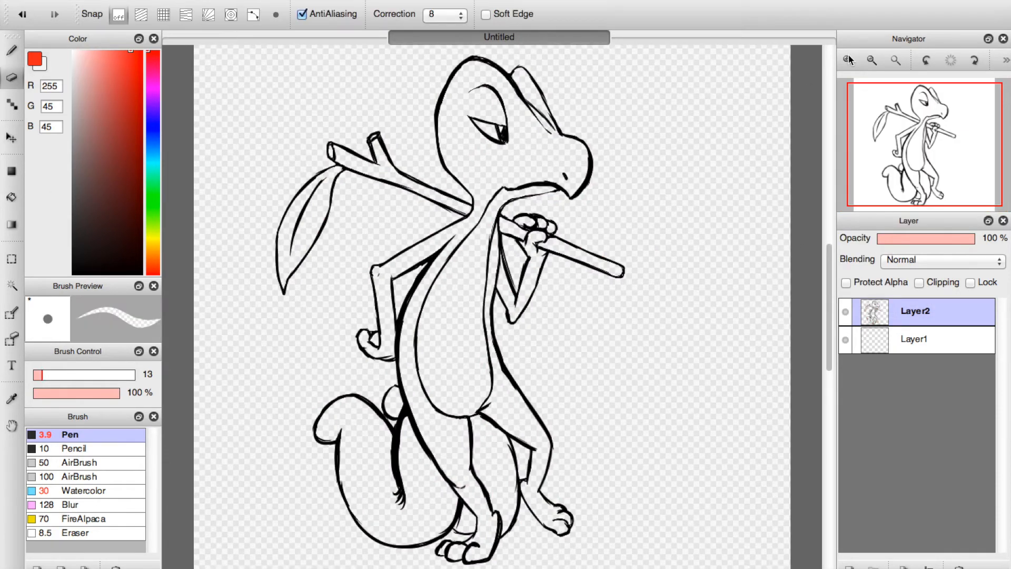
{"action": "left_click", "coordinate": [849, 58]}
{"action": "left_click_drag", "start_coordinate": [15, 398], "coordinate": [15, 401]}
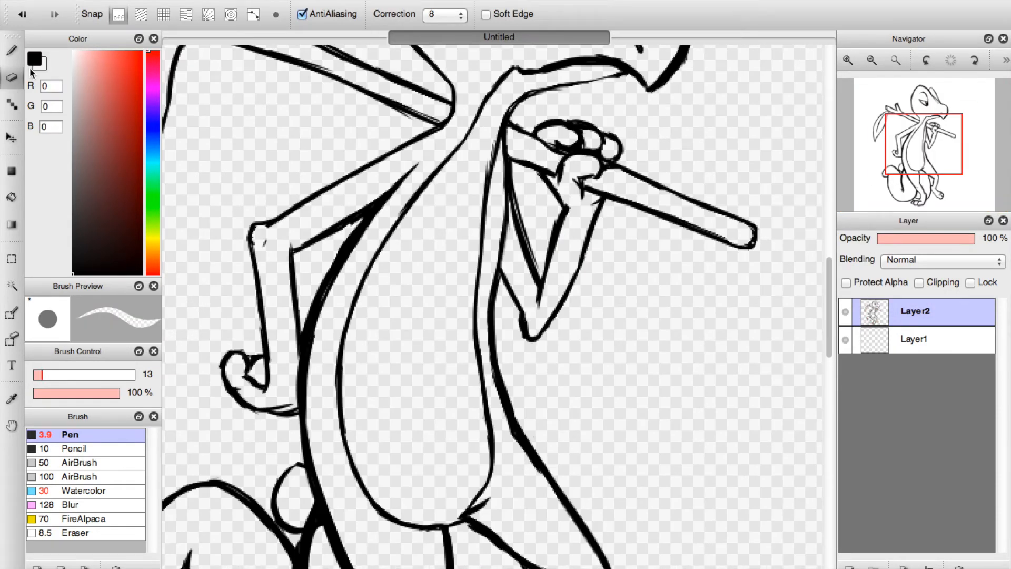
{"action": "left_click", "coordinate": [939, 169]}
{"action": "left_click", "coordinate": [848, 61]}
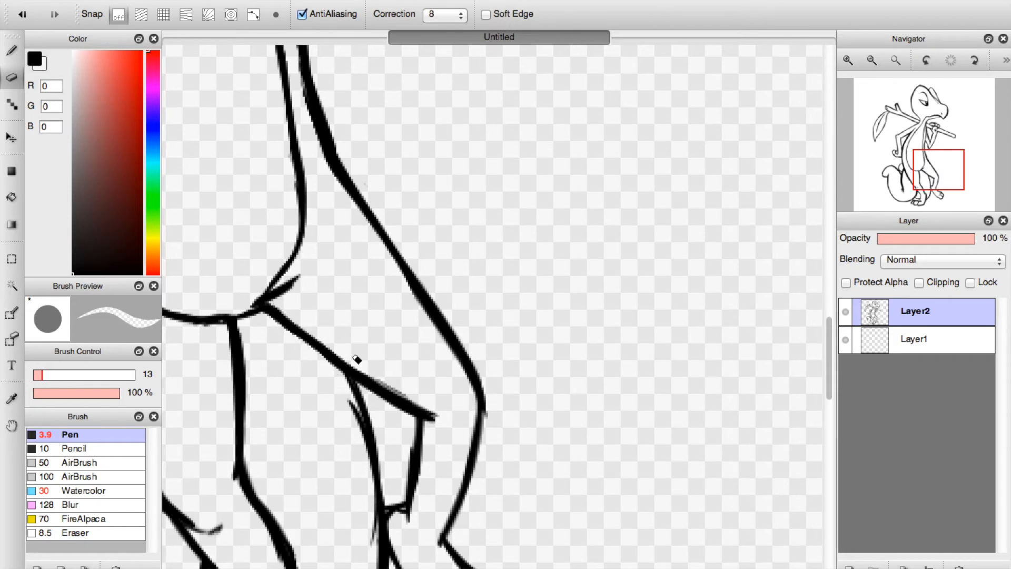
{"action": "mouse_move", "coordinate": [422, 402]}
{"action": "left_mouse_down"}
{"action": "mouse_move", "coordinate": [387, 384]}
{"action": "mouse_move", "coordinate": [445, 414]}
{"action": "left_mouse_up"}
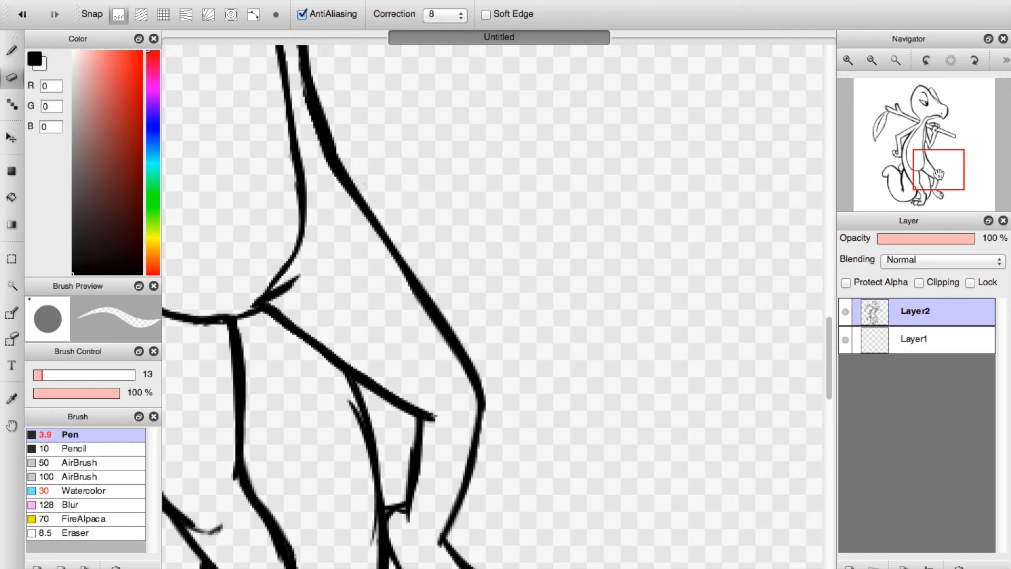
{"action": "left_click_drag", "start_coordinate": [940, 174], "coordinate": [932, 182]}
{"action": "left_click_drag", "start_coordinate": [488, 158], "coordinate": [538, 253]}
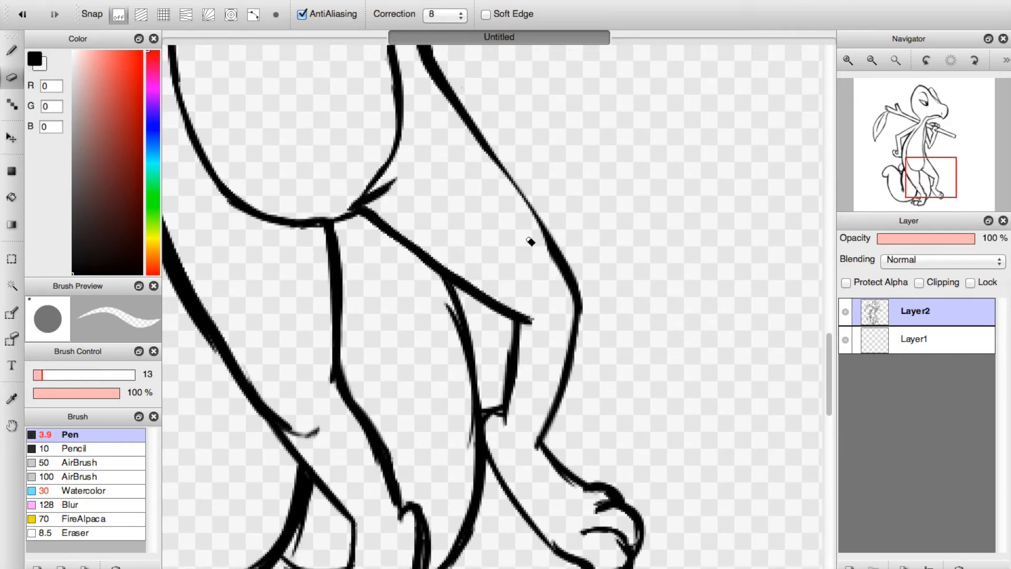
{"action": "key", "text": "ctrl+z"}
{"action": "key", "text": "ctrl+z"}
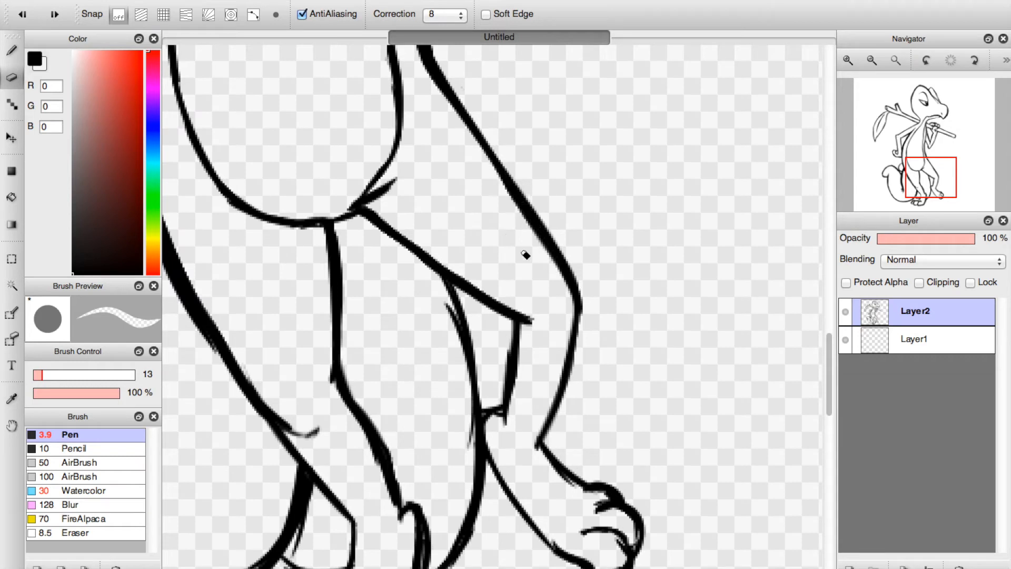
Thin the long outer line running from the chest down the body's side to the far leg's knee with the Eraser.
{"action": "mouse_move", "coordinate": [473, 164]}
{"action": "left_mouse_down"}
{"action": "mouse_move", "coordinate": [529, 259]}
{"action": "mouse_move", "coordinate": [520, 214]}
{"action": "mouse_move", "coordinate": [542, 266]}
{"action": "left_mouse_up"}
{"action": "left_click_drag", "start_coordinate": [516, 219], "coordinate": [567, 316]}
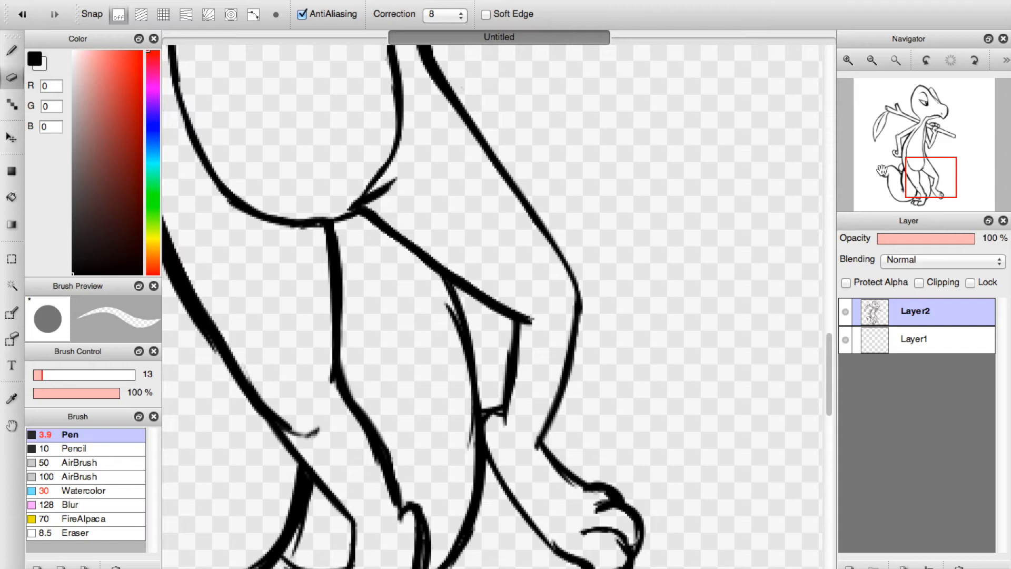
{"action": "left_click", "coordinate": [931, 152]}
{"action": "left_click_drag", "start_coordinate": [372, 210], "coordinate": [406, 384]}
{"action": "left_click_drag", "start_coordinate": [363, 253], "coordinate": [420, 395]}
{"action": "left_click_drag", "start_coordinate": [375, 287], "coordinate": [440, 423]}
{"action": "left_click_drag", "start_coordinate": [368, 134], "coordinate": [363, 227]}
{"action": "mouse_move", "coordinate": [368, 114]}
{"action": "left_mouse_down"}
{"action": "mouse_move", "coordinate": [363, 257]}
{"action": "mouse_move", "coordinate": [372, 117]}
{"action": "mouse_move", "coordinate": [374, 285]}
{"action": "left_mouse_up"}
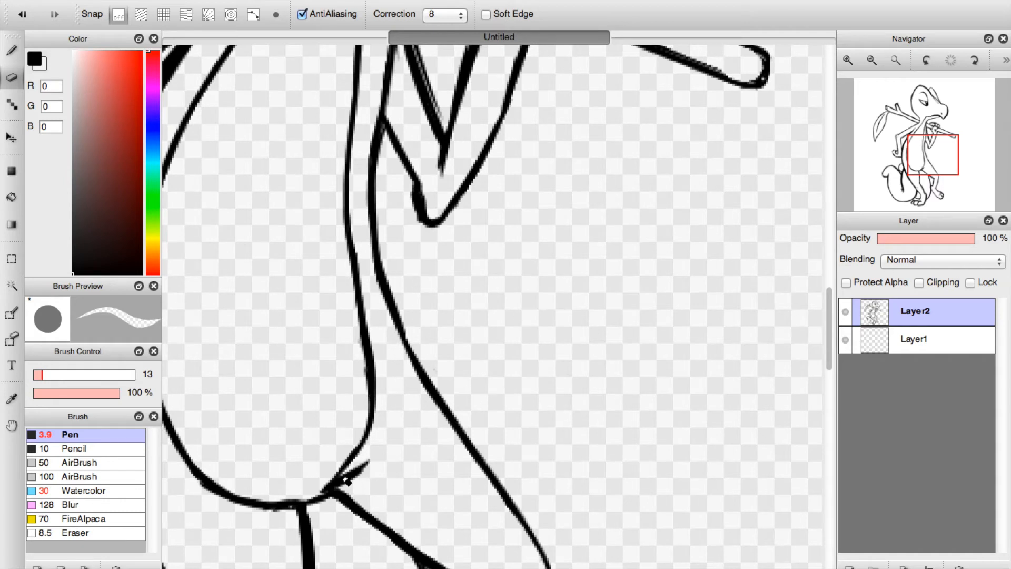
Erase the stray tick where the belly meets the thigh, and redraw that junction with the Pen.
{"action": "left_click_drag", "start_coordinate": [345, 478], "coordinate": [329, 483]}
{"action": "mouse_move", "coordinate": [377, 460]}
{"action": "left_mouse_down"}
{"action": "mouse_move", "coordinate": [341, 477]}
{"action": "mouse_move", "coordinate": [346, 459]}
{"action": "left_mouse_up"}
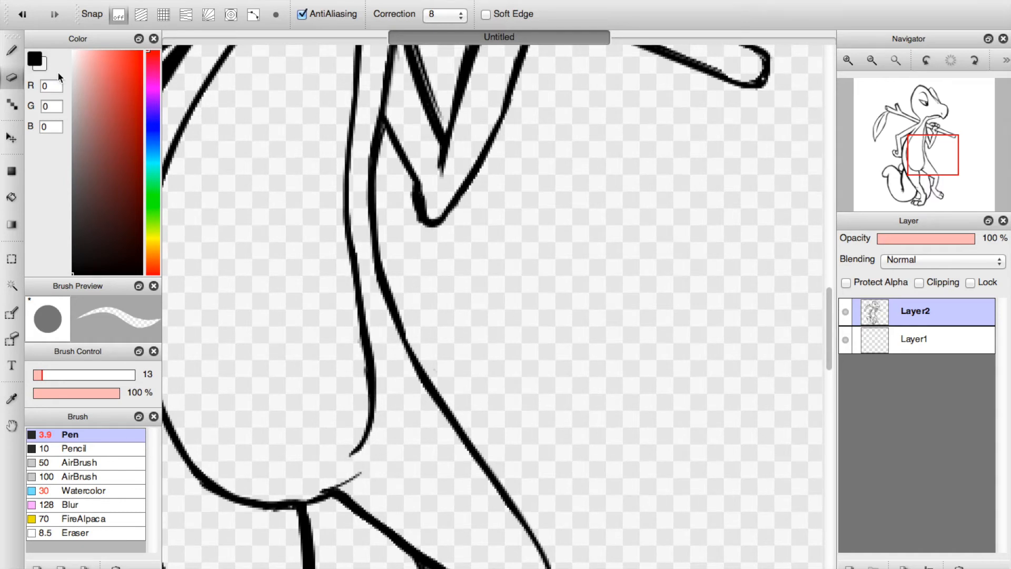
{"action": "left_click", "coordinate": [12, 51]}
{"action": "mouse_move", "coordinate": [308, 503]}
{"action": "left_mouse_down"}
{"action": "mouse_move", "coordinate": [378, 457]}
{"action": "mouse_move", "coordinate": [348, 474]}
{"action": "left_mouse_up"}
{"action": "left_click_drag", "start_coordinate": [370, 436], "coordinate": [350, 470]}
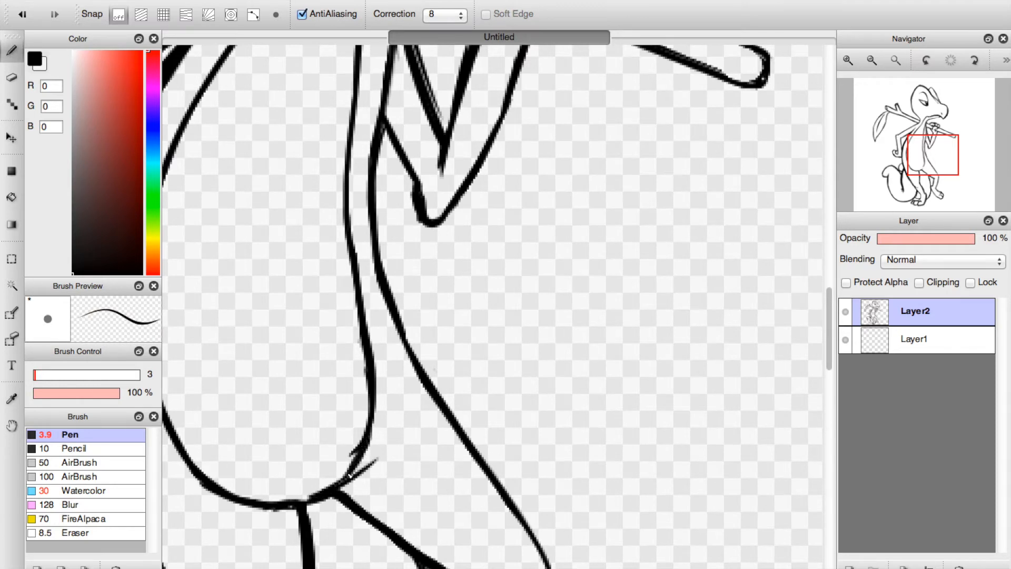
{"action": "key", "text": "e"}
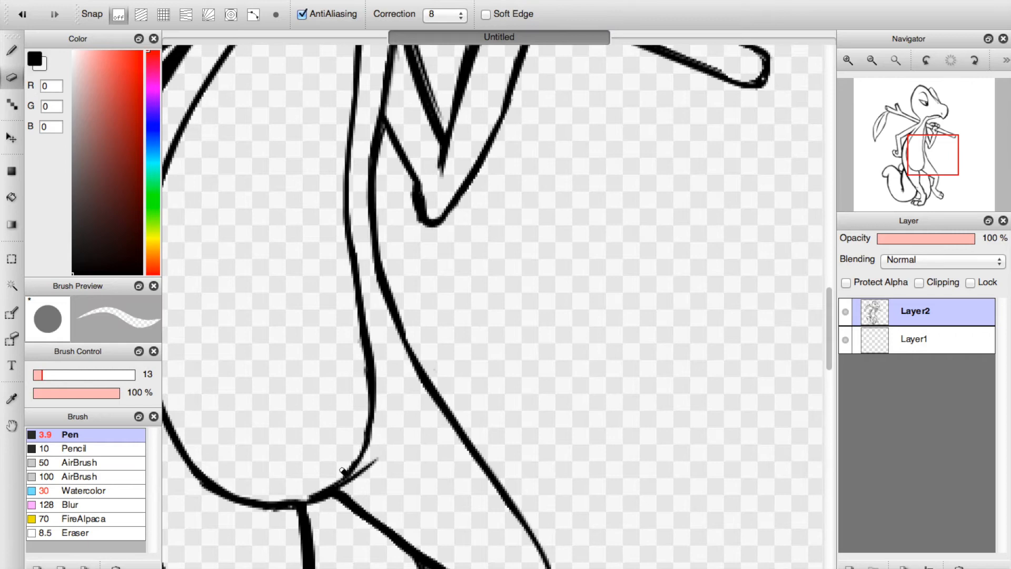
{"action": "key", "text": "b"}
Set the Eraser size to 11, and erase the doubled lines inside the stick-holding arm and around its elbow.
{"action": "left_click", "coordinate": [924, 133]}
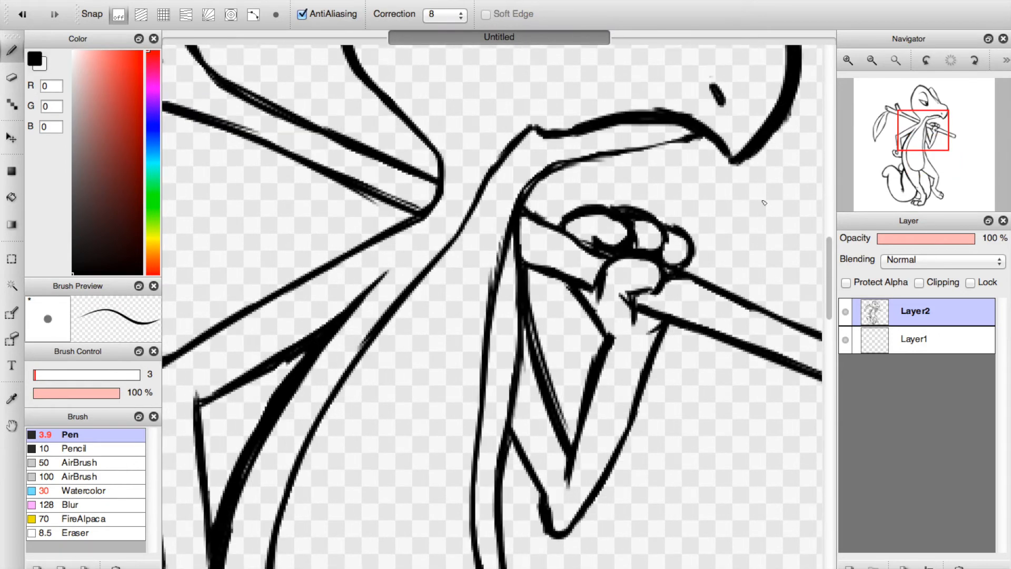
{"action": "key", "text": "e"}
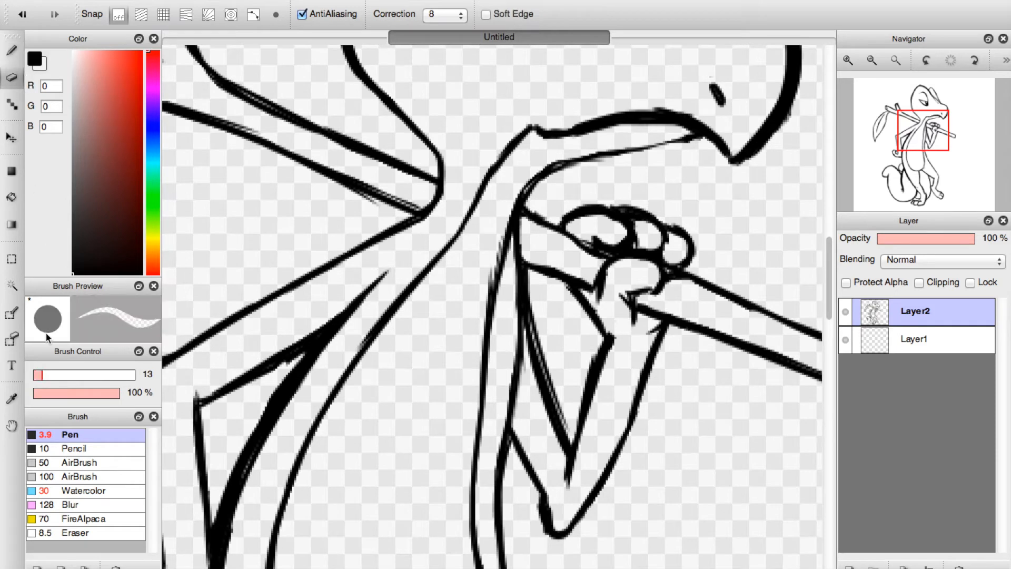
{"action": "left_click", "coordinate": [41, 375]}
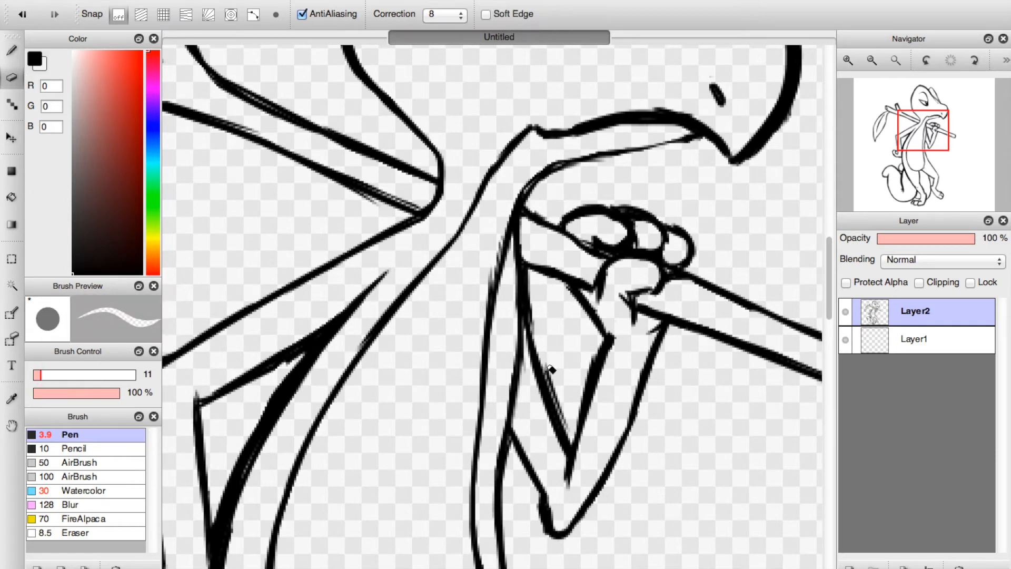
{"action": "left_click_drag", "start_coordinate": [535, 277], "coordinate": [553, 378]}
{"action": "mouse_move", "coordinate": [538, 329]}
{"action": "left_mouse_down"}
{"action": "mouse_move", "coordinate": [573, 436]}
{"action": "mouse_move", "coordinate": [566, 401]}
{"action": "mouse_move", "coordinate": [575, 402]}
{"action": "mouse_move", "coordinate": [594, 346]}
{"action": "mouse_move", "coordinate": [577, 402]}
{"action": "mouse_move", "coordinate": [598, 350]}
{"action": "mouse_move", "coordinate": [576, 403]}
{"action": "left_mouse_up"}
{"action": "mouse_move", "coordinate": [598, 341]}
{"action": "left_mouse_down"}
{"action": "mouse_move", "coordinate": [573, 431]}
{"action": "mouse_move", "coordinate": [584, 385]}
{"action": "mouse_move", "coordinate": [616, 335]}
{"action": "left_mouse_up"}
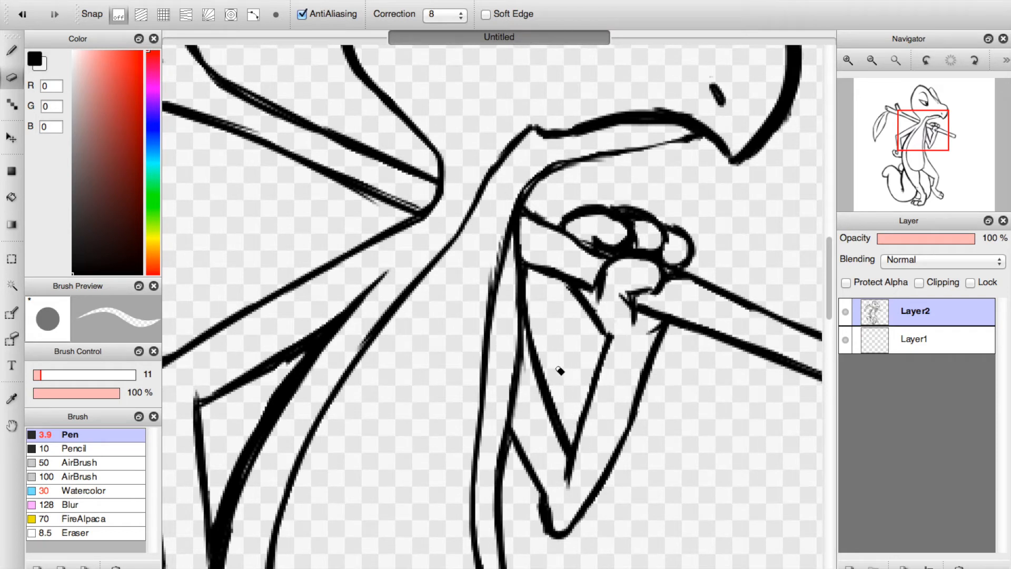
{"action": "left_click_drag", "start_coordinate": [538, 495], "coordinate": [563, 551]}
Erase the rough edges along the mouth line, the underside of the jaw and the curve of the throat.
{"action": "mouse_move", "coordinate": [553, 182]}
{"action": "left_mouse_down"}
{"action": "mouse_move", "coordinate": [597, 171]}
{"action": "mouse_move", "coordinate": [543, 195]}
{"action": "mouse_move", "coordinate": [557, 183]}
{"action": "left_mouse_up"}
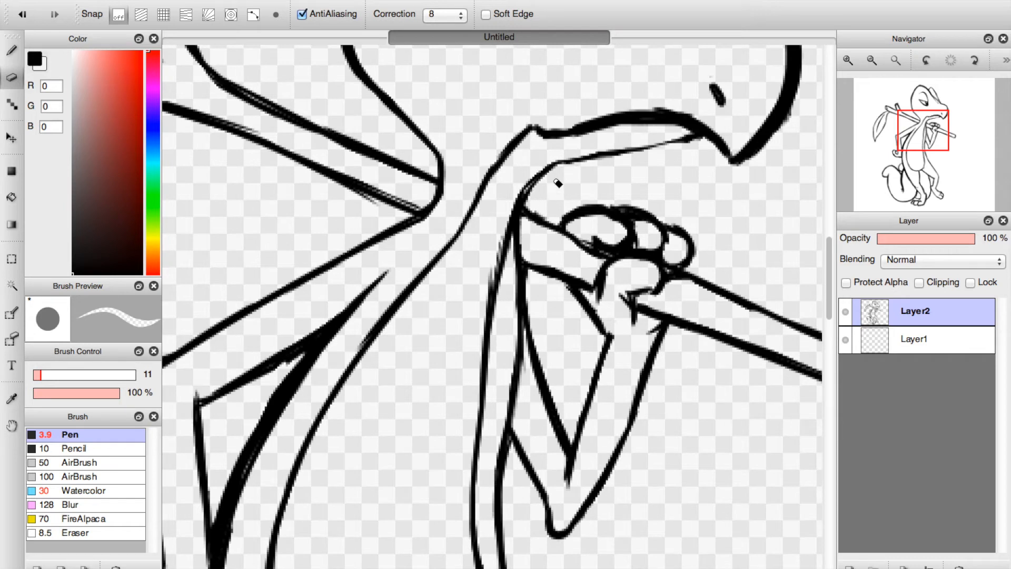
{"action": "left_click_drag", "start_coordinate": [633, 108], "coordinate": [707, 122]}
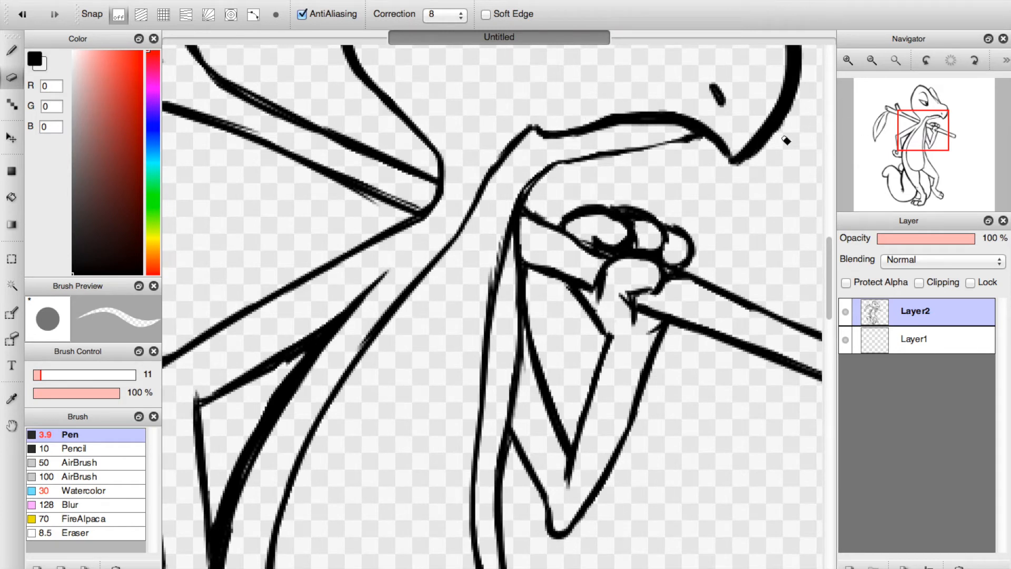
{"action": "left_click_drag", "start_coordinate": [698, 146], "coordinate": [663, 154]}
Erase the doubled strokes along both edges of the stick behind the neck.
{"action": "left_click_drag", "start_coordinate": [395, 215], "coordinate": [311, 172]}
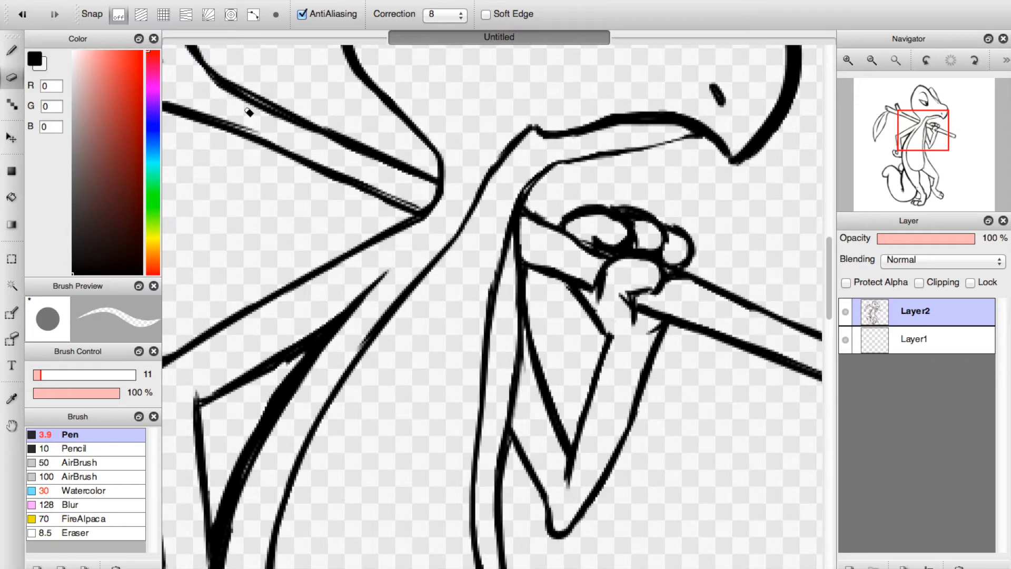
{"action": "mouse_move", "coordinate": [272, 137]}
{"action": "left_mouse_down"}
{"action": "mouse_move", "coordinate": [196, 102]}
{"action": "mouse_move", "coordinate": [343, 159]}
{"action": "left_mouse_up"}
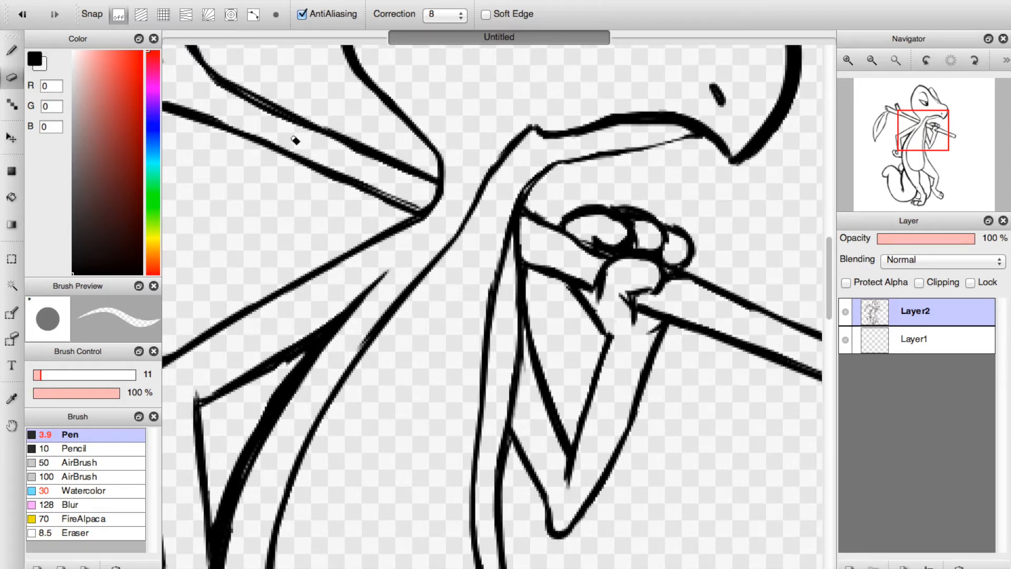
{"action": "left_click_drag", "start_coordinate": [253, 113], "coordinate": [403, 182]}
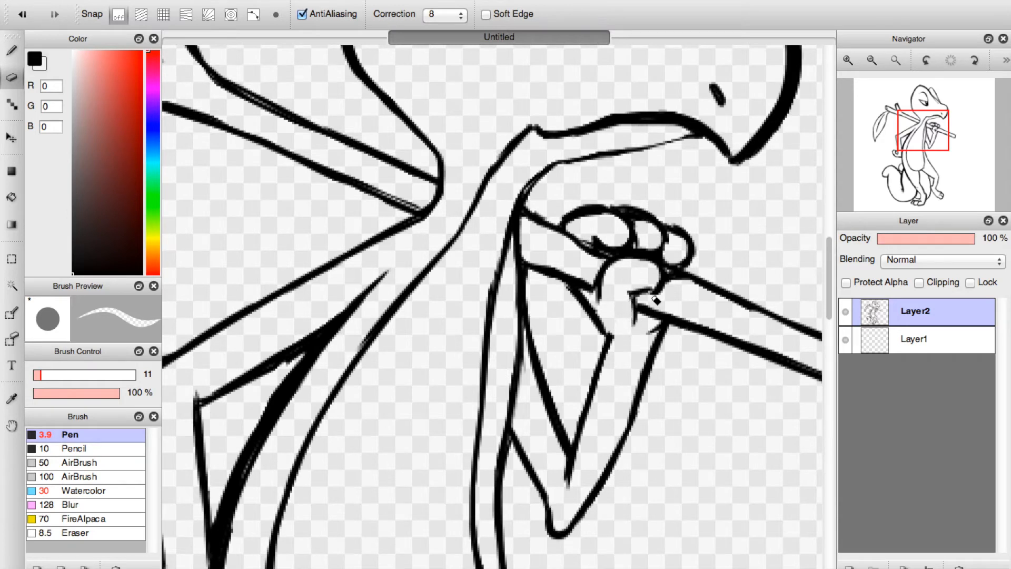
Reduce the Eraser size to 5, and thin the finger outlines of the hand gripping the stick.
{"action": "left_click", "coordinate": [13, 50]}
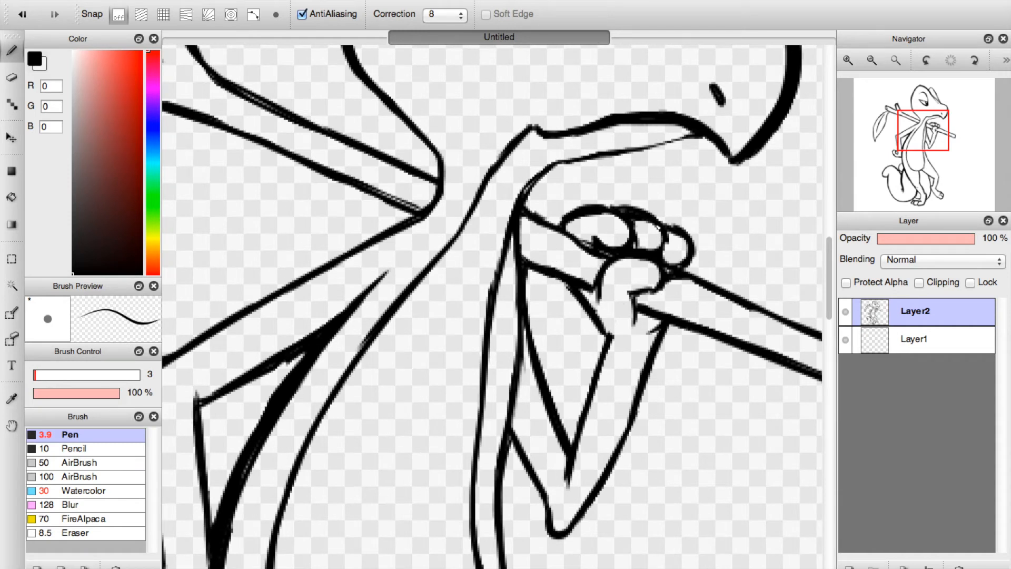
{"action": "left_click", "coordinate": [18, 77]}
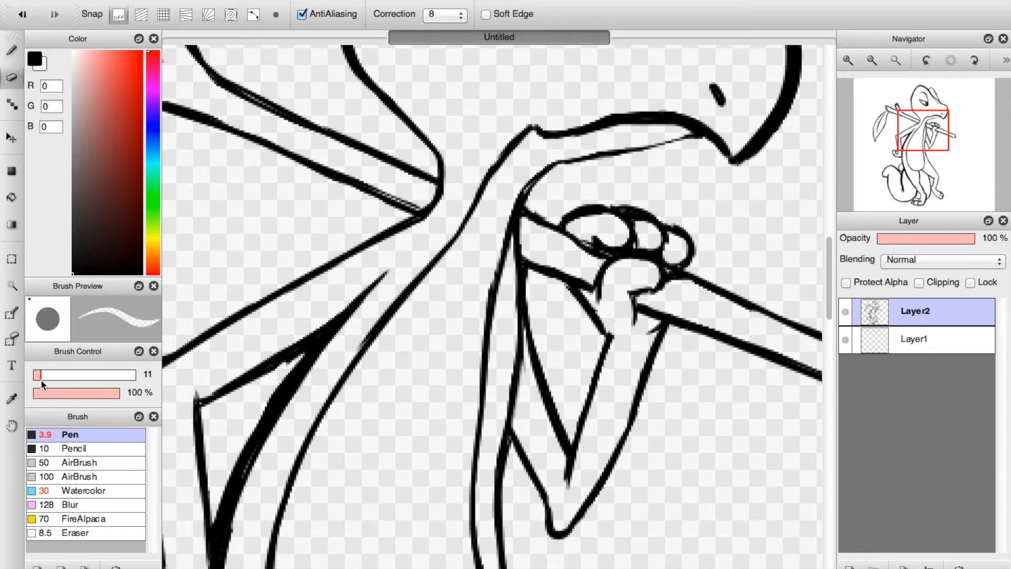
{"action": "left_click_drag", "start_coordinate": [44, 379], "coordinate": [36, 375]}
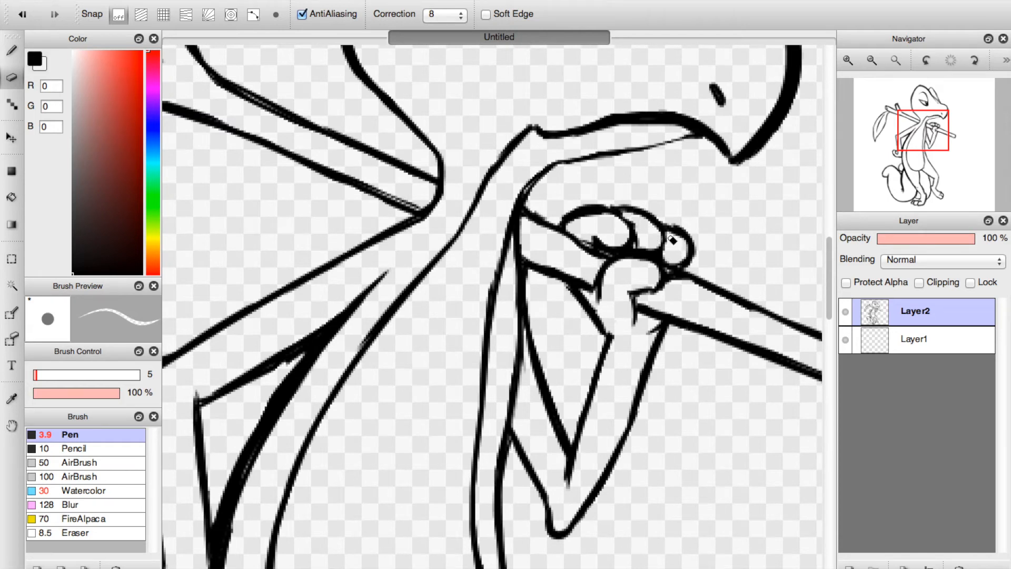
{"action": "key", "text": "b"}
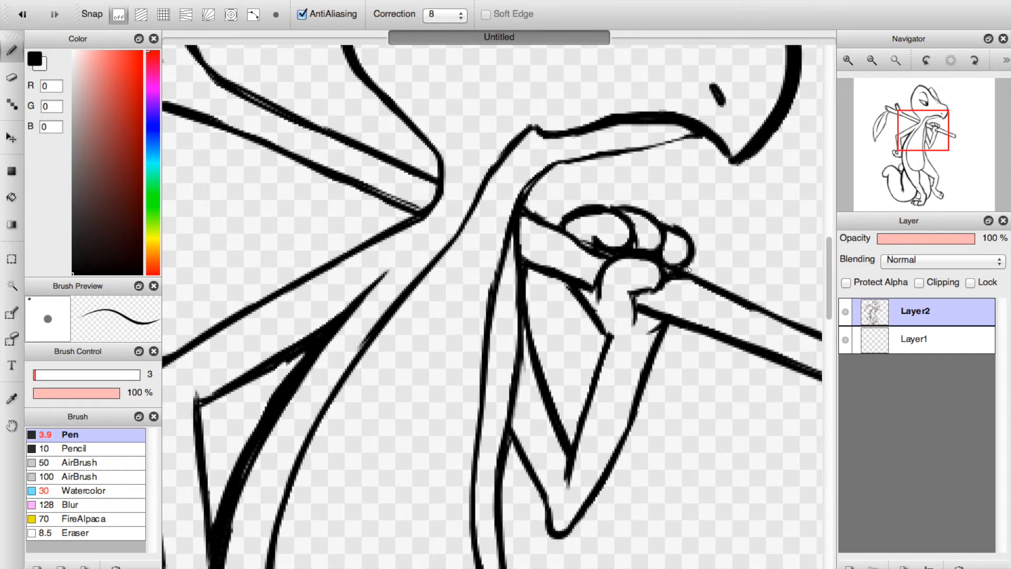
Clean the tail line beside the near foot, and thin the thick inner line of the tail's curl.
{"action": "scroll", "coordinate": [703, 252], "scroll_direction": "down", "scroll_amount": 10}
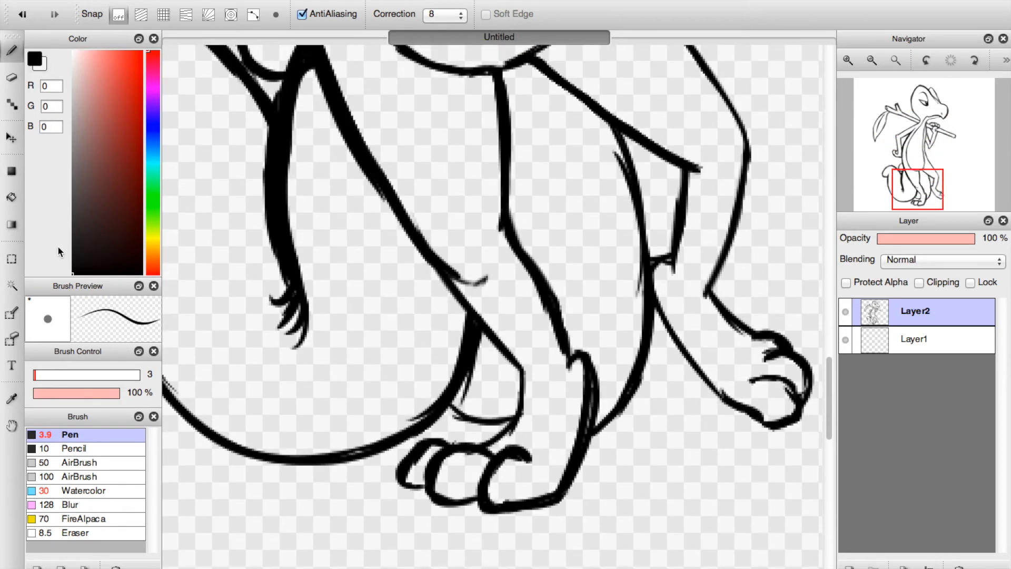
{"action": "left_click", "coordinate": [10, 79]}
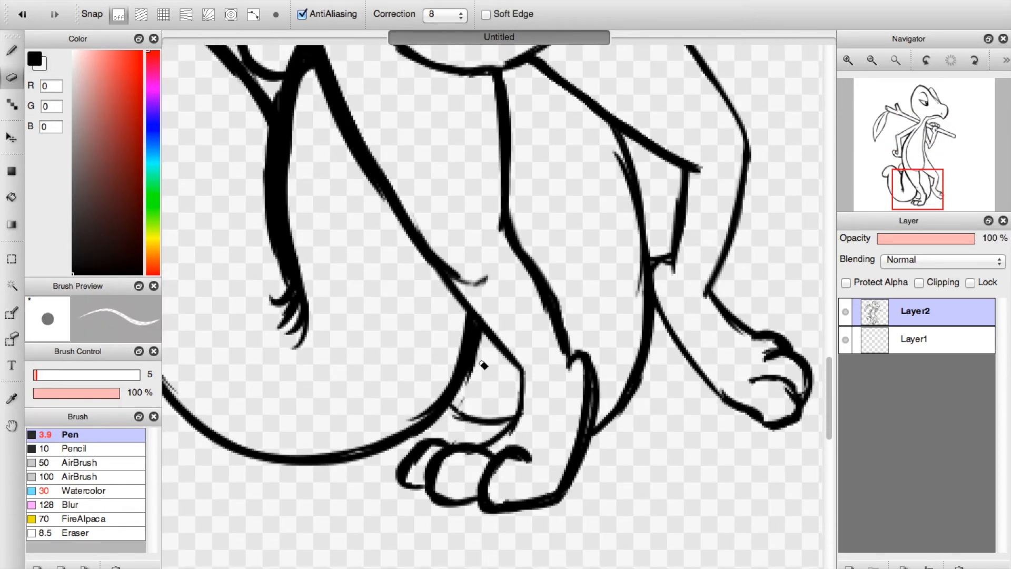
{"action": "mouse_move", "coordinate": [406, 420]}
{"action": "left_mouse_down"}
{"action": "mouse_move", "coordinate": [448, 366]}
{"action": "mouse_move", "coordinate": [407, 419]}
{"action": "mouse_move", "coordinate": [430, 414]}
{"action": "left_mouse_up"}
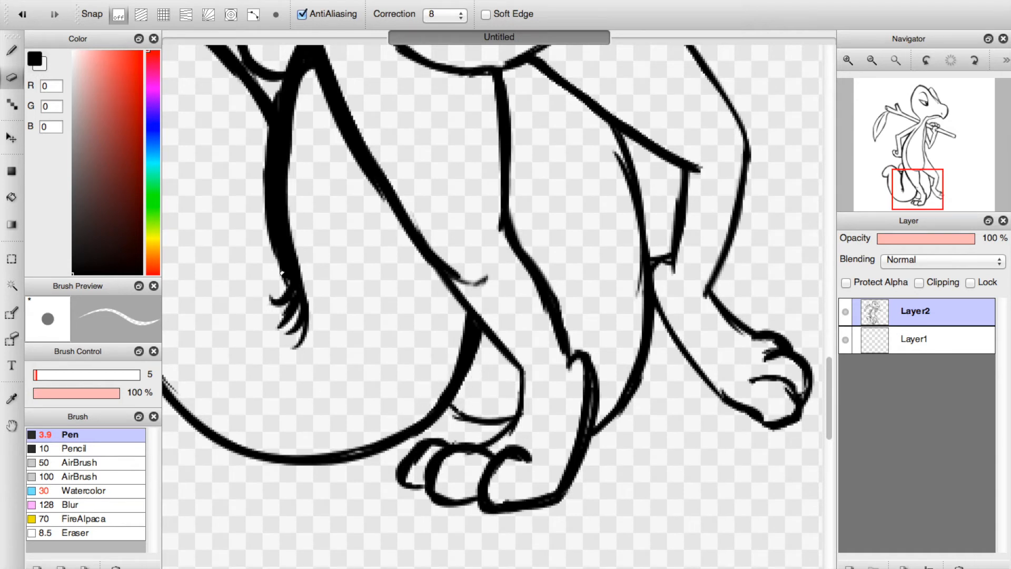
{"action": "mouse_move", "coordinate": [309, 96]}
{"action": "left_mouse_down"}
{"action": "mouse_move", "coordinate": [303, 225]}
{"action": "mouse_move", "coordinate": [305, 83]}
{"action": "mouse_move", "coordinate": [300, 197]}
{"action": "mouse_move", "coordinate": [293, 114]}
{"action": "mouse_move", "coordinate": [306, 250]}
{"action": "mouse_move", "coordinate": [288, 227]}
{"action": "mouse_move", "coordinate": [306, 280]}
{"action": "mouse_move", "coordinate": [284, 152]}
{"action": "mouse_move", "coordinate": [288, 217]}
{"action": "mouse_move", "coordinate": [300, 107]}
{"action": "mouse_move", "coordinate": [283, 170]}
{"action": "mouse_move", "coordinate": [307, 73]}
{"action": "mouse_move", "coordinate": [291, 162]}
{"action": "mouse_move", "coordinate": [293, 256]}
{"action": "mouse_move", "coordinate": [279, 167]}
{"action": "mouse_move", "coordinate": [314, 323]}
{"action": "left_mouse_up"}
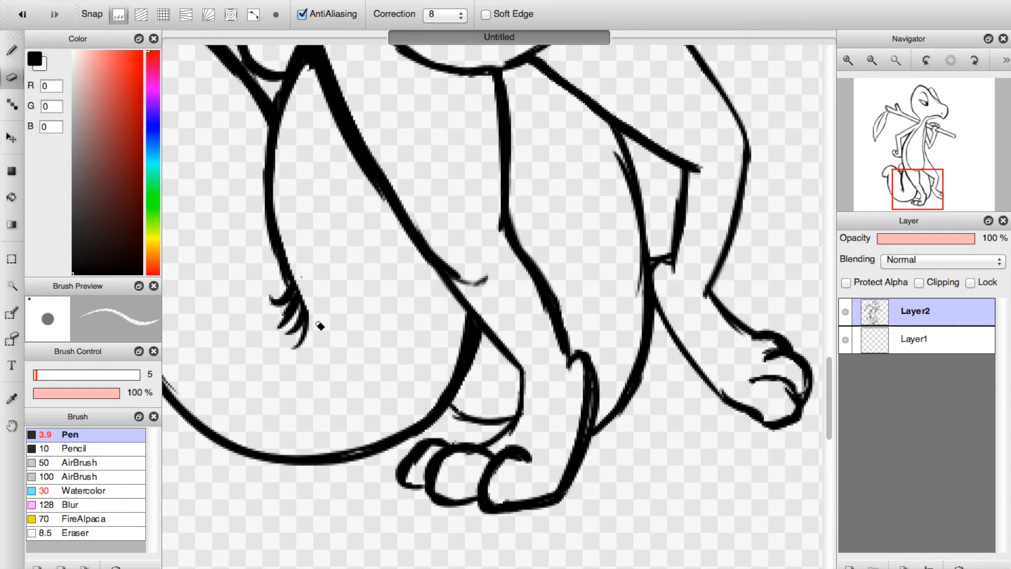
Thin the near leg's shin and ankle lines, and redraw the lower end of the curve behind it to meet the ankle.
{"action": "mouse_move", "coordinate": [603, 357]}
{"action": "left_mouse_down"}
{"action": "mouse_move", "coordinate": [589, 465]}
{"action": "mouse_move", "coordinate": [598, 406]}
{"action": "mouse_move", "coordinate": [570, 510]}
{"action": "mouse_move", "coordinate": [601, 347]}
{"action": "mouse_move", "coordinate": [578, 352]}
{"action": "mouse_move", "coordinate": [547, 318]}
{"action": "mouse_move", "coordinate": [553, 344]}
{"action": "mouse_move", "coordinate": [542, 319]}
{"action": "left_mouse_up"}
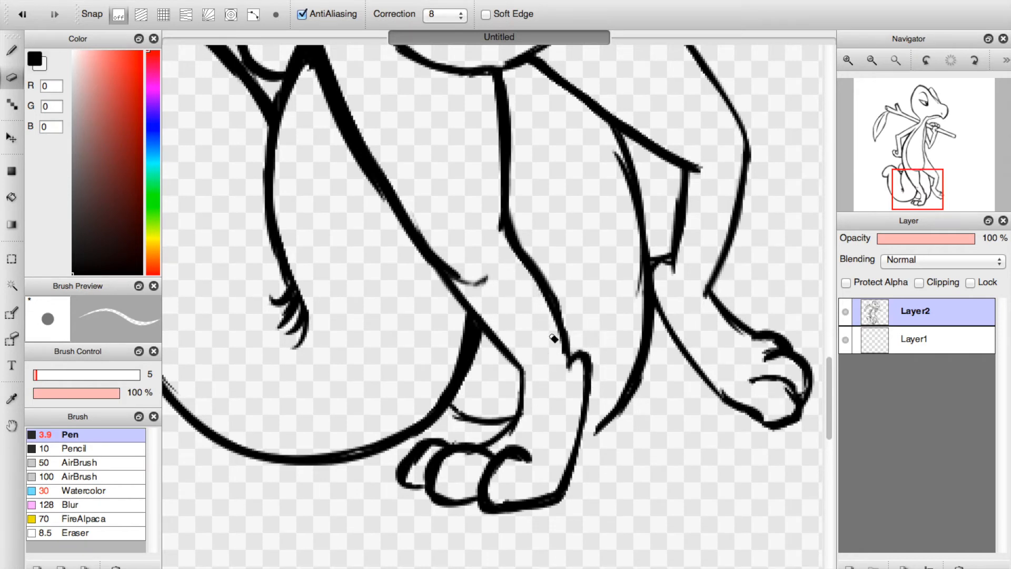
{"action": "left_click", "coordinate": [17, 54]}
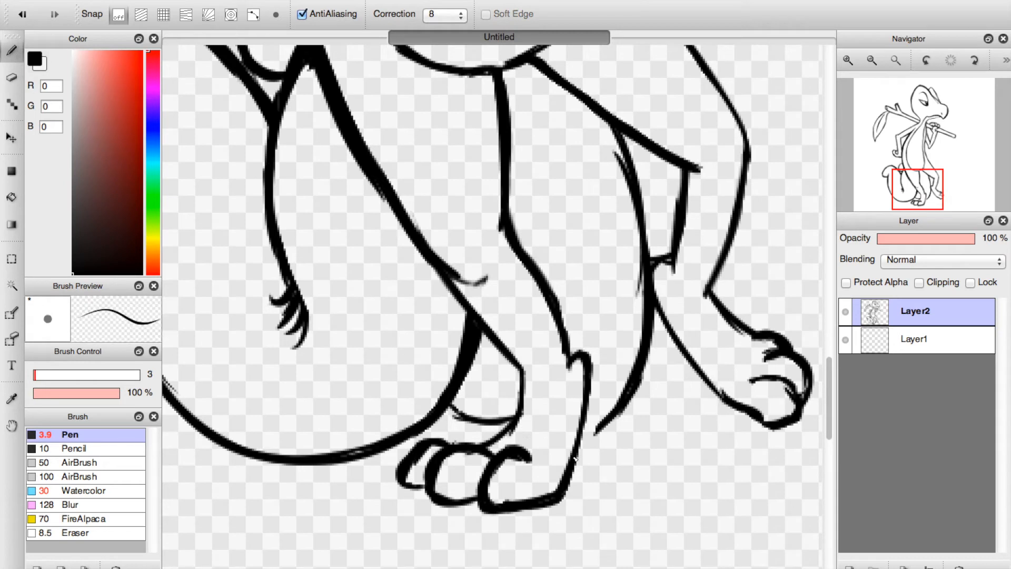
{"action": "left_click", "coordinate": [12, 76]}
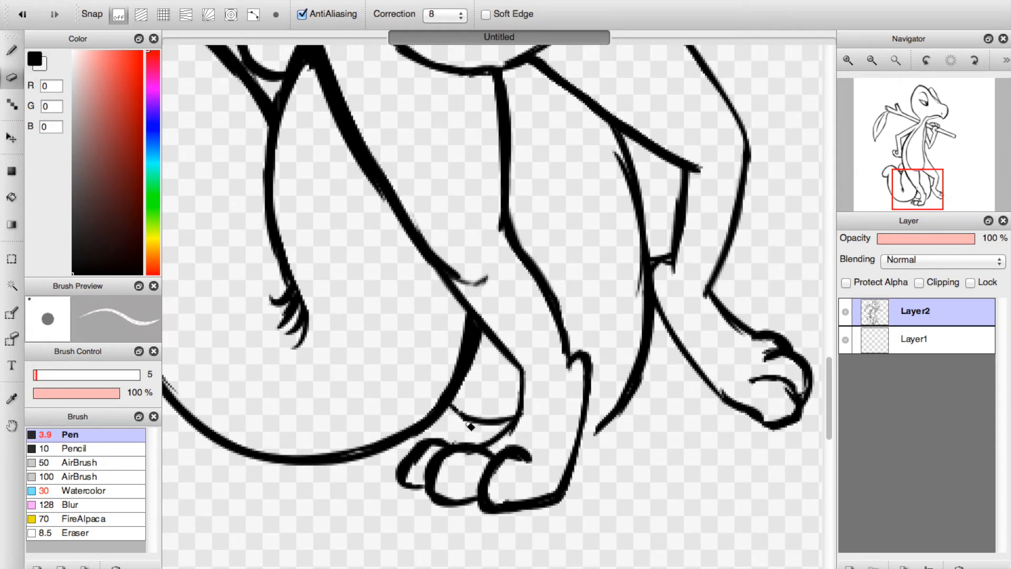
{"action": "mouse_move", "coordinate": [585, 427]}
{"action": "left_mouse_down"}
{"action": "mouse_move", "coordinate": [600, 421]}
{"action": "mouse_move", "coordinate": [605, 437]}
{"action": "mouse_move", "coordinate": [643, 383]}
{"action": "mouse_move", "coordinate": [615, 409]}
{"action": "mouse_move", "coordinate": [602, 403]}
{"action": "left_mouse_up"}
{"action": "left_click", "coordinate": [12, 50]}
{"action": "mouse_move", "coordinate": [641, 374]}
{"action": "left_mouse_down"}
{"action": "mouse_move", "coordinate": [590, 406]}
{"action": "mouse_move", "coordinate": [611, 397]}
{"action": "left_mouse_up"}
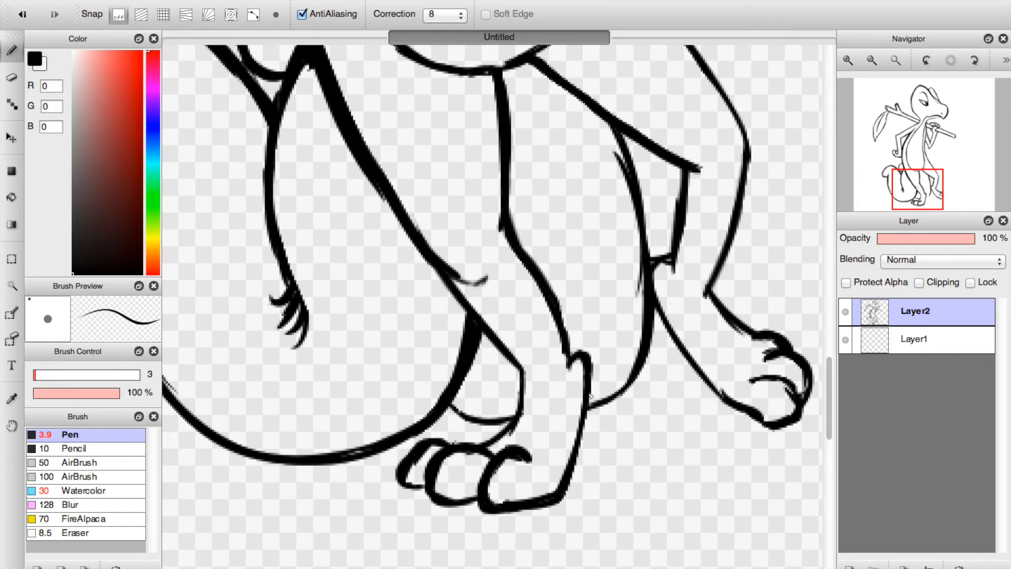
Darken the front line of the near foot's ankle, and erase the doubled strokes along the near leg's back line and the curve behind the legs.
{"action": "left_click_drag", "start_coordinate": [583, 437], "coordinate": [580, 454]}
{"action": "left_click_drag", "start_coordinate": [588, 375], "coordinate": [580, 457]}
{"action": "key", "text": "e"}
{"action": "left_click_drag", "start_coordinate": [312, 79], "coordinate": [369, 183]}
{"action": "mouse_move", "coordinate": [336, 135]}
{"action": "left_mouse_down"}
{"action": "mouse_move", "coordinate": [398, 235]}
{"action": "mouse_move", "coordinate": [333, 117]}
{"action": "mouse_move", "coordinate": [388, 229]}
{"action": "left_mouse_up"}
{"action": "mouse_move", "coordinate": [612, 139]}
{"action": "left_mouse_down"}
{"action": "mouse_move", "coordinate": [633, 231]}
{"action": "mouse_move", "coordinate": [621, 160]}
{"action": "mouse_move", "coordinate": [634, 281]}
{"action": "mouse_move", "coordinate": [620, 161]}
{"action": "mouse_move", "coordinate": [636, 312]}
{"action": "mouse_move", "coordinate": [635, 276]}
{"action": "left_mouse_up"}
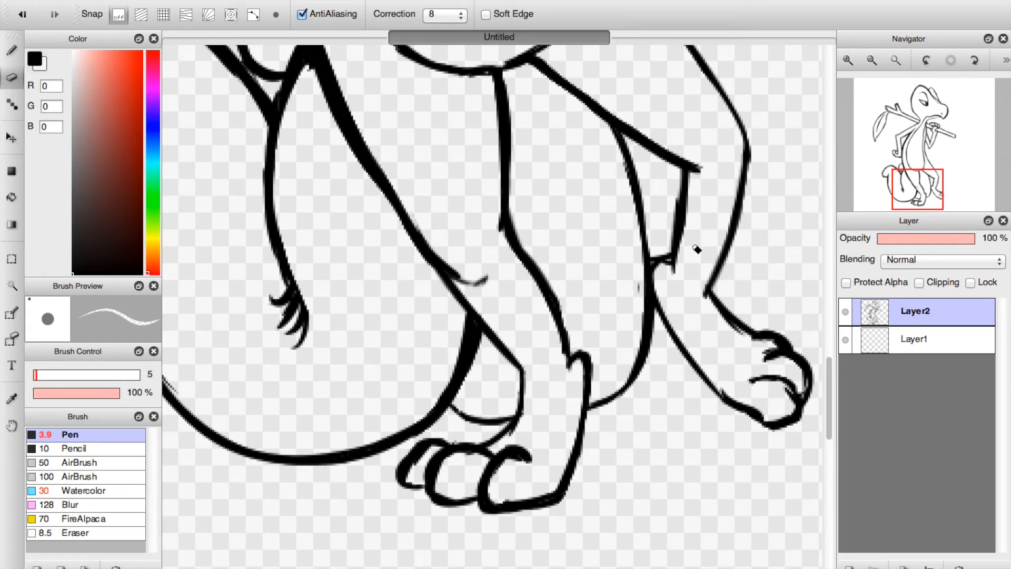
Erase the messy join at the far leg's ankle and redraw it as a clean line separate from the curve behind it.
{"action": "scroll", "coordinate": [670, 246], "scroll_direction": "right", "scroll_amount": 5}
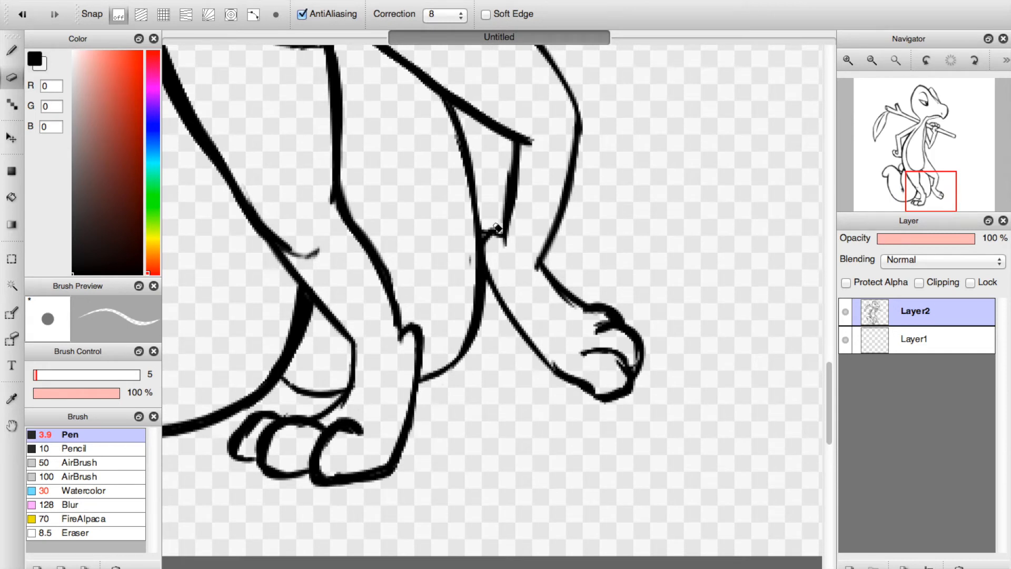
{"action": "mouse_move", "coordinate": [487, 237]}
{"action": "left_mouse_down"}
{"action": "mouse_move", "coordinate": [497, 264]}
{"action": "mouse_move", "coordinate": [469, 245]}
{"action": "mouse_move", "coordinate": [473, 275]}
{"action": "mouse_move", "coordinate": [486, 242]}
{"action": "mouse_move", "coordinate": [509, 331]}
{"action": "mouse_move", "coordinate": [493, 253]}
{"action": "mouse_move", "coordinate": [497, 309]}
{"action": "left_mouse_up"}
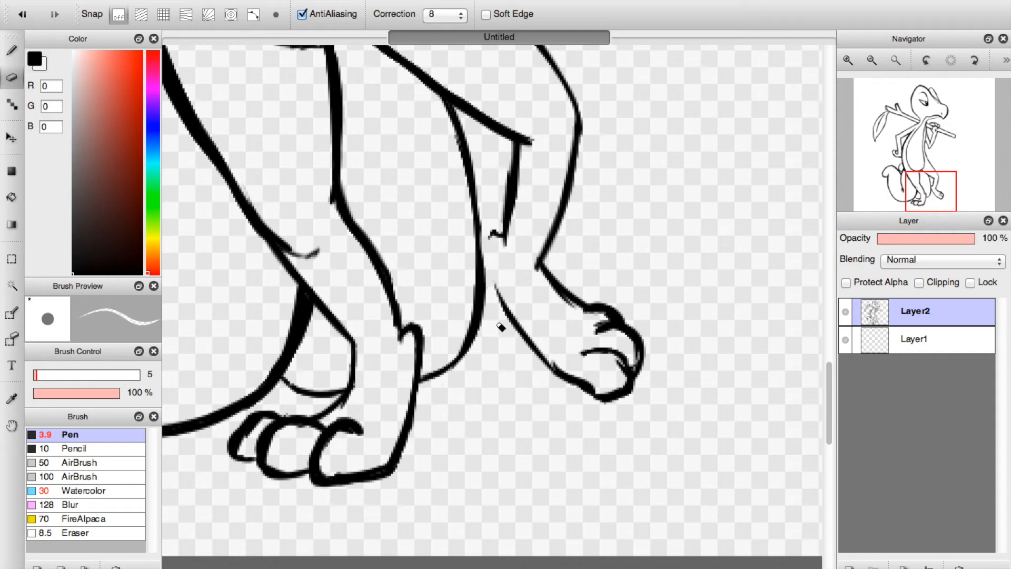
{"action": "left_click", "coordinate": [19, 55]}
{"action": "mouse_move", "coordinate": [493, 237]}
{"action": "left_mouse_down"}
{"action": "mouse_move", "coordinate": [512, 314]}
{"action": "mouse_move", "coordinate": [492, 247]}
{"action": "mouse_move", "coordinate": [495, 274]}
{"action": "left_mouse_up"}
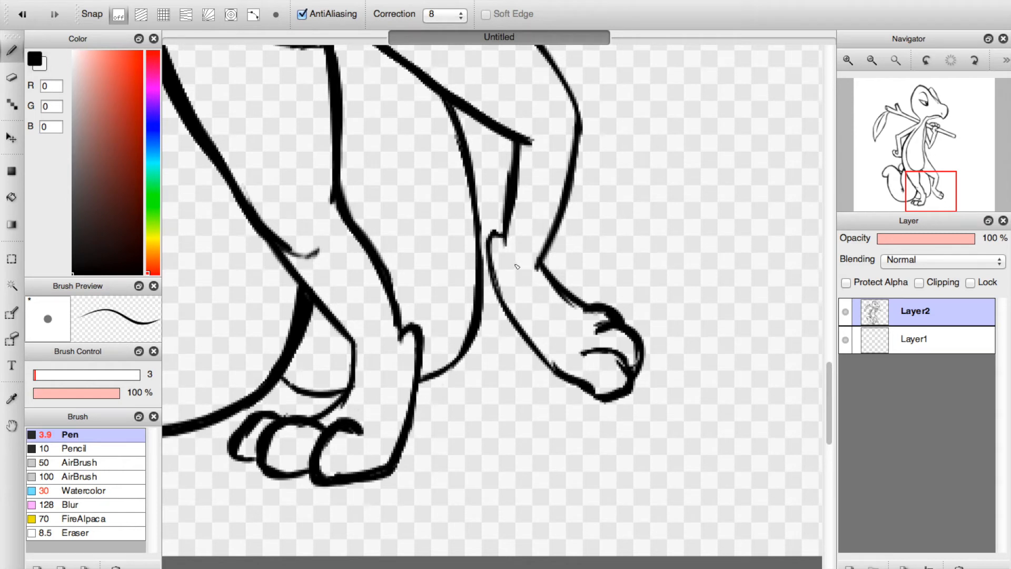
Extend the near foot's heel line into a short crease, and thin and redraw the small bump at the front of the ankle.
{"action": "mouse_move", "coordinate": [364, 358]}
{"action": "left_mouse_down"}
{"action": "mouse_move", "coordinate": [354, 335]}
{"action": "mouse_move", "coordinate": [356, 353]}
{"action": "left_mouse_up"}
{"action": "left_click", "coordinate": [12, 78]}
{"action": "left_click_drag", "start_coordinate": [410, 317], "coordinate": [405, 333]}
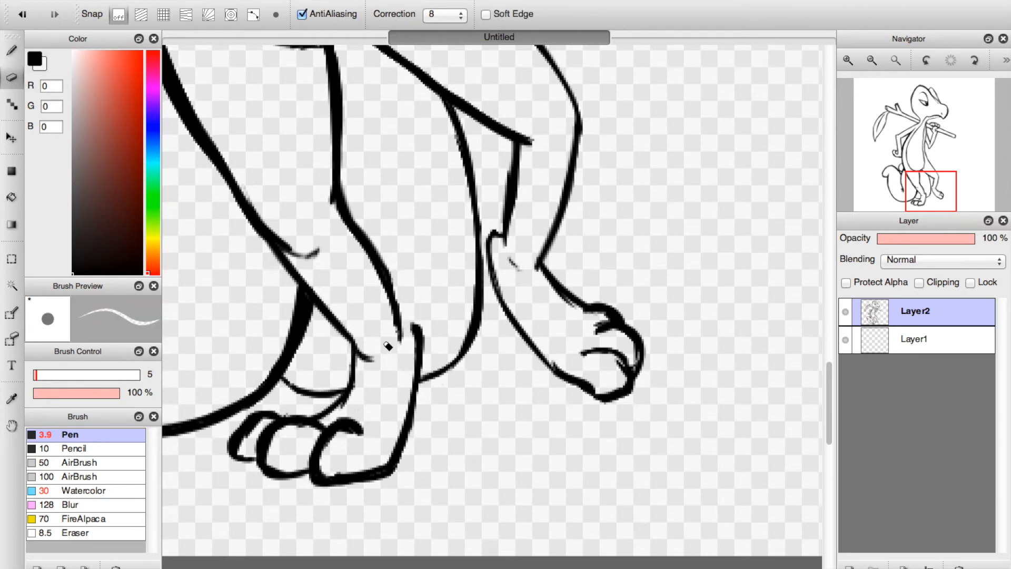
{"action": "key", "text": "b"}
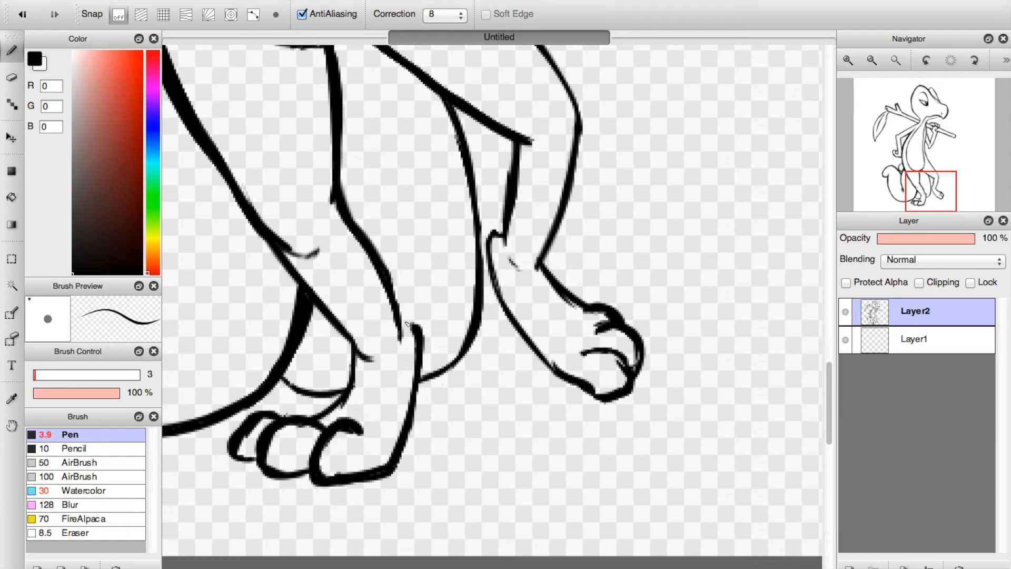
{"action": "left_click_drag", "start_coordinate": [407, 328], "coordinate": [399, 329]}
Thin the toe outlines of the far foot with the Eraser, and return to the Pen.
{"action": "key", "text": "e"}
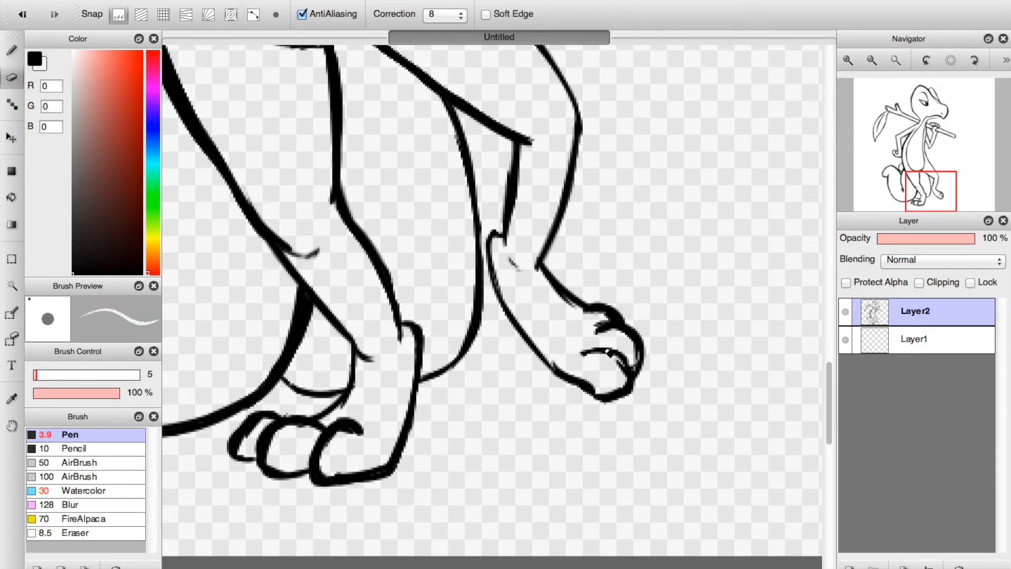
{"action": "mouse_move", "coordinate": [621, 370]}
{"action": "left_mouse_down"}
{"action": "mouse_move", "coordinate": [625, 380]}
{"action": "mouse_move", "coordinate": [634, 345]}
{"action": "mouse_move", "coordinate": [634, 361]}
{"action": "left_mouse_up"}
{"action": "mouse_move", "coordinate": [595, 318]}
{"action": "left_mouse_down"}
{"action": "mouse_move", "coordinate": [611, 325]}
{"action": "mouse_move", "coordinate": [604, 318]}
{"action": "left_mouse_up"}
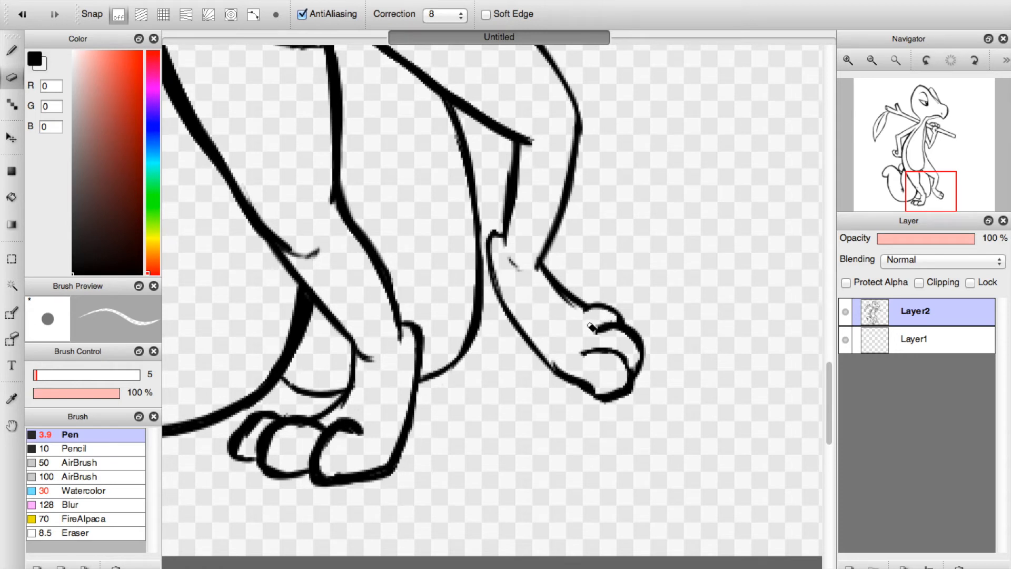
{"action": "key", "text": "b"}
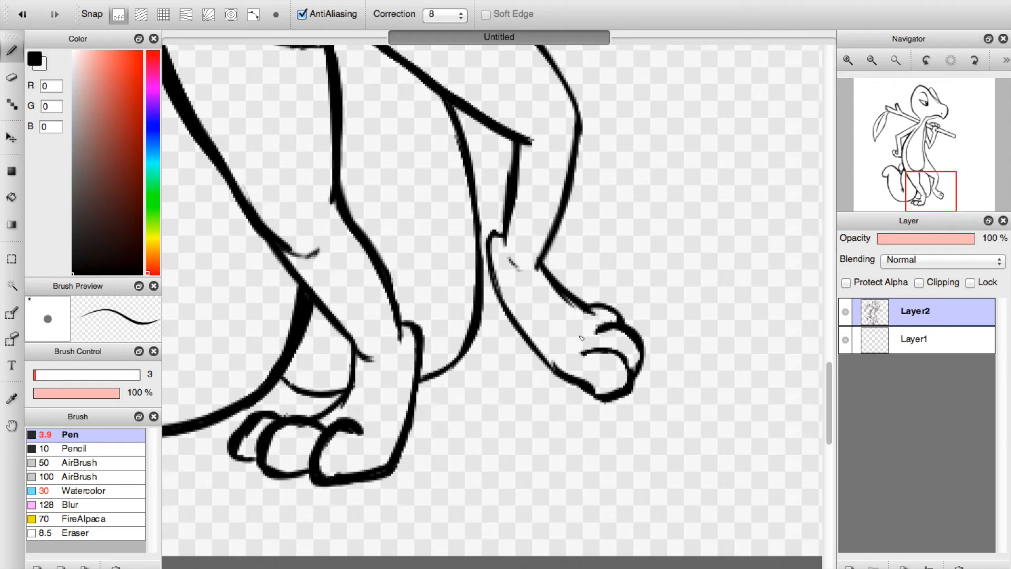
Move the whole line art slightly left and down on the canvas.
{"action": "left_click", "coordinate": [922, 139]}
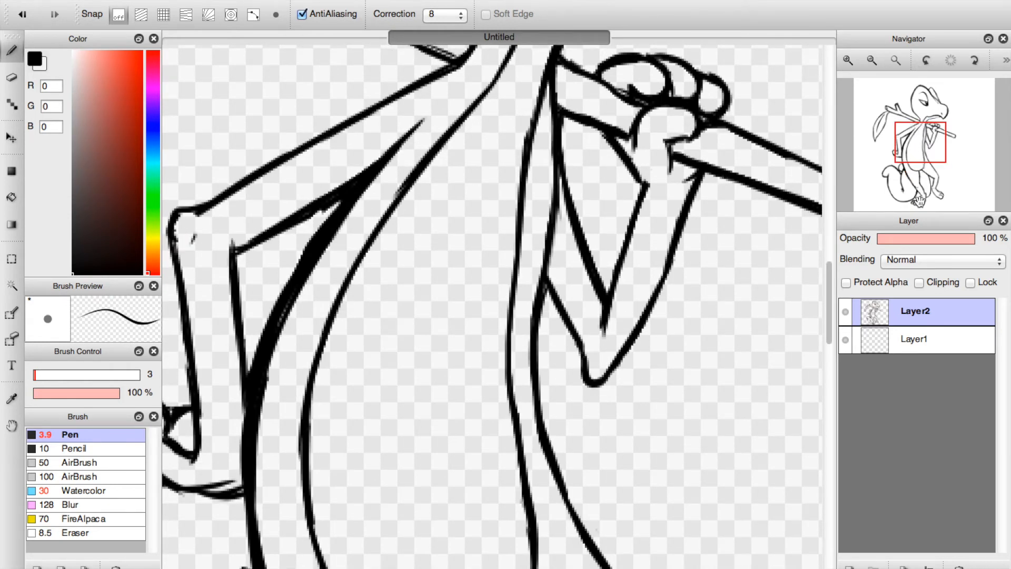
{"action": "left_click", "coordinate": [896, 62]}
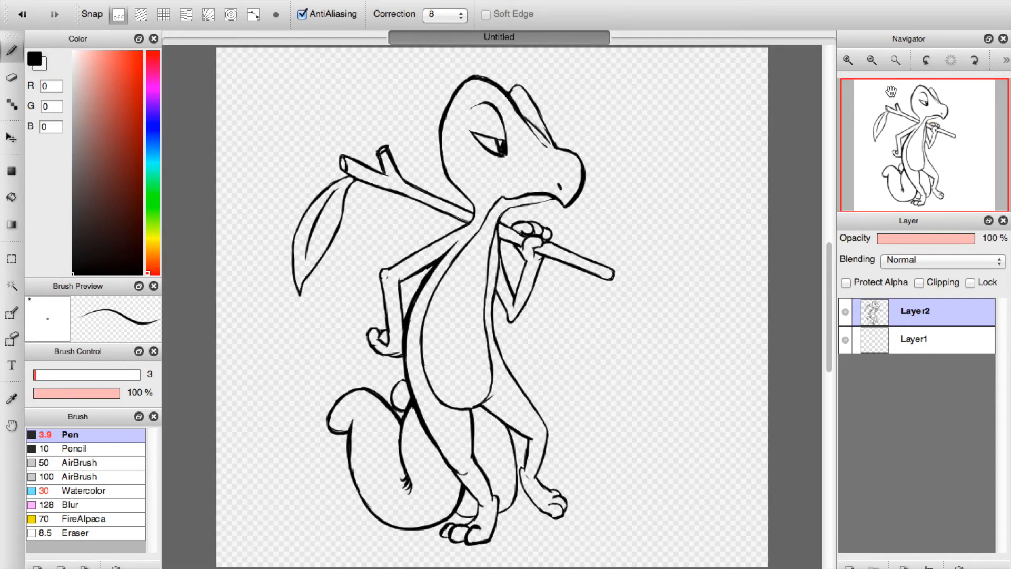
{"action": "left_click", "coordinate": [11, 138]}
{"action": "left_click_drag", "start_coordinate": [421, 246], "coordinate": [409, 255]}
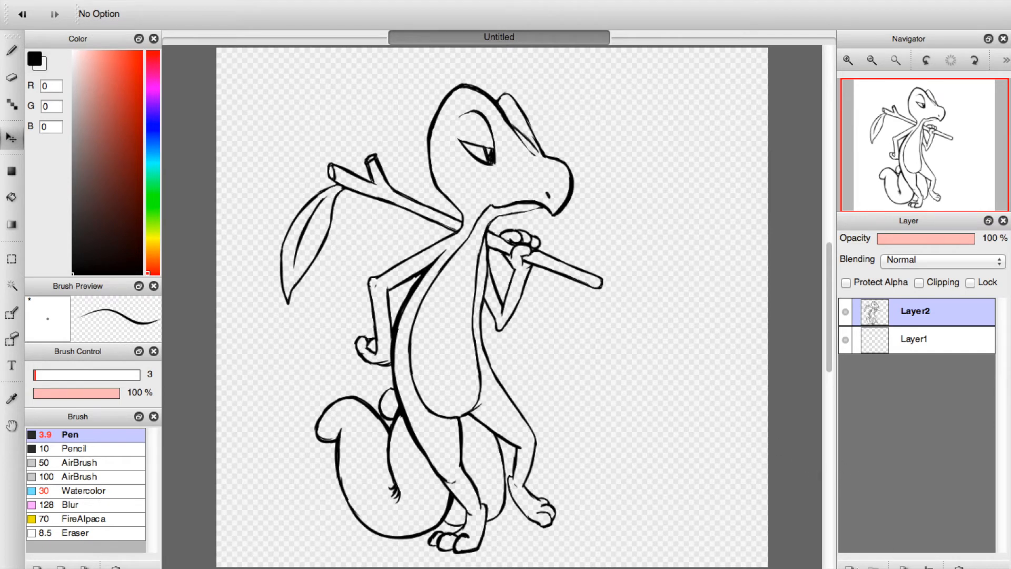
Add a new layer and place it directly below the line art on Layer2.
{"action": "left_click", "coordinate": [850, 567]}
{"action": "left_click", "coordinate": [877, 349]}
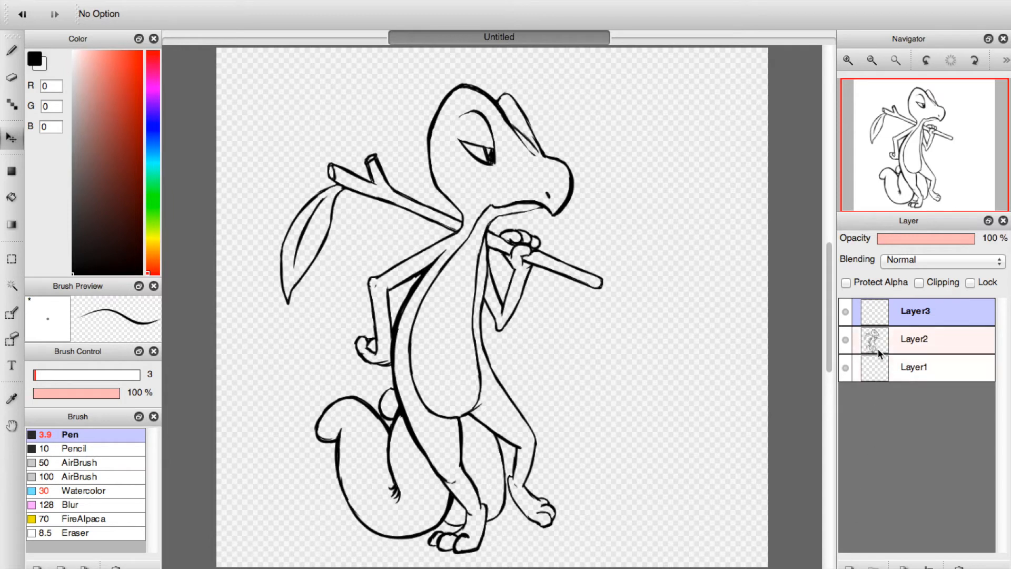
{"action": "left_click_drag", "start_coordinate": [883, 314], "coordinate": [874, 353]}
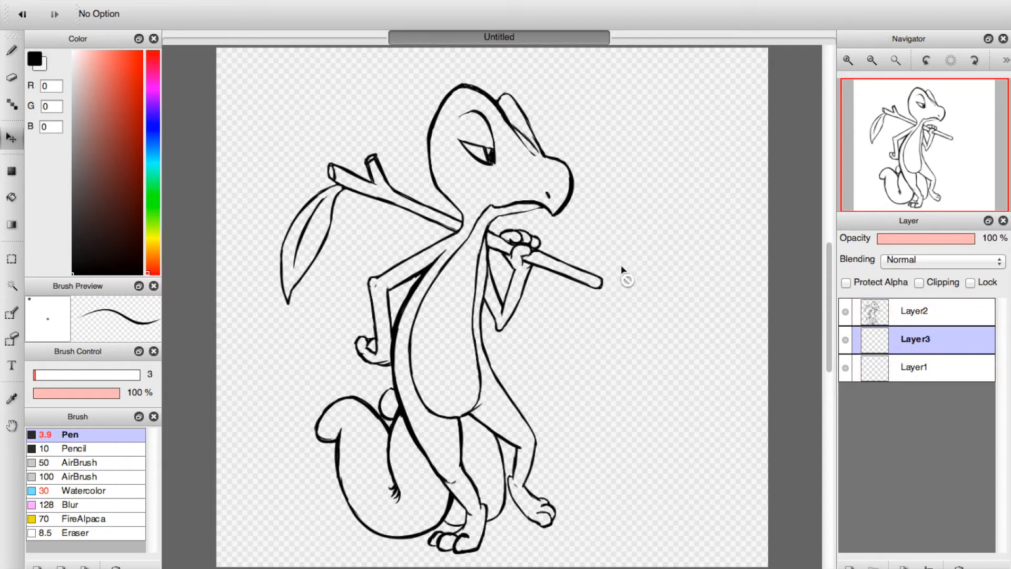
Paint the belly, throat and lower jaw strip in salmon pink (RGB 255, 132, 125) with the Watercolor brush at size 30.
{"action": "left_click", "coordinate": [106, 51]}
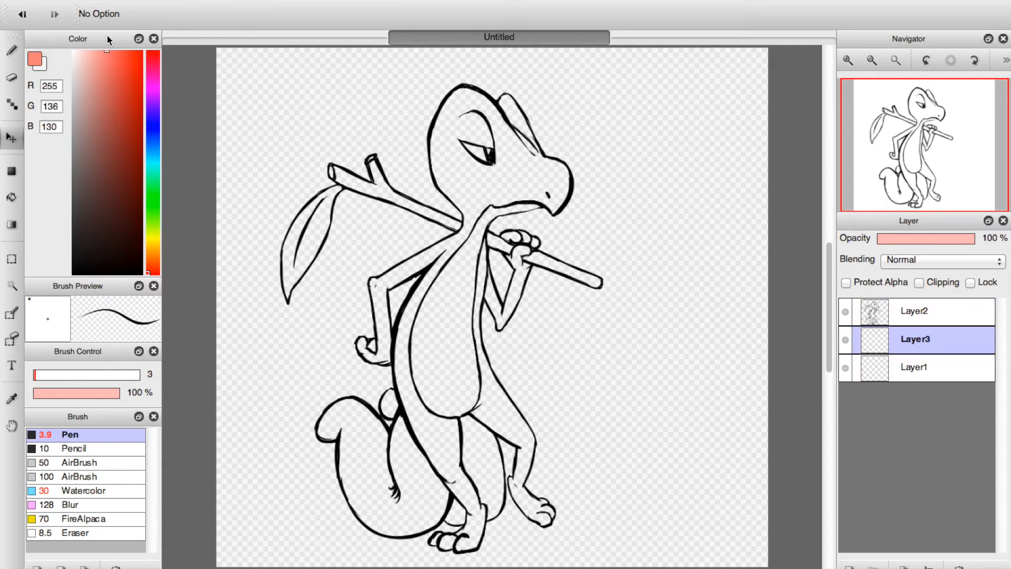
{"action": "left_click", "coordinate": [12, 53]}
{"action": "left_click", "coordinate": [84, 491]}
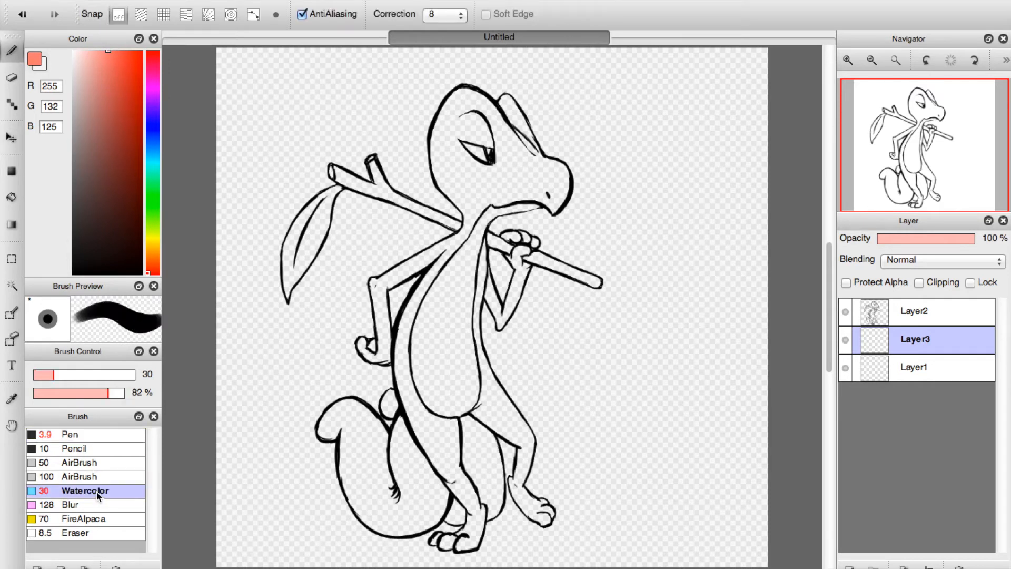
{"action": "mouse_move", "coordinate": [446, 384]}
{"action": "left_mouse_down"}
{"action": "mouse_move", "coordinate": [444, 312]}
{"action": "mouse_move", "coordinate": [438, 375]}
{"action": "mouse_move", "coordinate": [422, 379]}
{"action": "mouse_move", "coordinate": [421, 342]}
{"action": "mouse_move", "coordinate": [437, 372]}
{"action": "mouse_move", "coordinate": [435, 405]}
{"action": "mouse_move", "coordinate": [418, 371]}
{"action": "mouse_move", "coordinate": [442, 385]}
{"action": "mouse_move", "coordinate": [450, 413]}
{"action": "mouse_move", "coordinate": [429, 387]}
{"action": "mouse_move", "coordinate": [461, 394]}
{"action": "mouse_move", "coordinate": [452, 414]}
{"action": "mouse_move", "coordinate": [473, 393]}
{"action": "mouse_move", "coordinate": [473, 402]}
{"action": "mouse_move", "coordinate": [462, 338]}
{"action": "mouse_move", "coordinate": [468, 386]}
{"action": "mouse_move", "coordinate": [454, 340]}
{"action": "mouse_move", "coordinate": [450, 361]}
{"action": "mouse_move", "coordinate": [456, 277]}
{"action": "mouse_move", "coordinate": [425, 372]}
{"action": "mouse_move", "coordinate": [446, 312]}
{"action": "mouse_move", "coordinate": [425, 313]}
{"action": "mouse_move", "coordinate": [426, 337]}
{"action": "mouse_move", "coordinate": [469, 251]}
{"action": "mouse_move", "coordinate": [432, 309]}
{"action": "mouse_move", "coordinate": [466, 252]}
{"action": "mouse_move", "coordinate": [438, 300]}
{"action": "mouse_move", "coordinate": [458, 352]}
{"action": "mouse_move", "coordinate": [469, 255]}
{"action": "mouse_move", "coordinate": [459, 358]}
{"action": "left_mouse_up"}
{"action": "mouse_move", "coordinate": [465, 252]}
{"action": "left_mouse_down"}
{"action": "mouse_move", "coordinate": [483, 213]}
{"action": "mouse_move", "coordinate": [524, 206]}
{"action": "mouse_move", "coordinate": [500, 218]}
{"action": "left_mouse_up"}
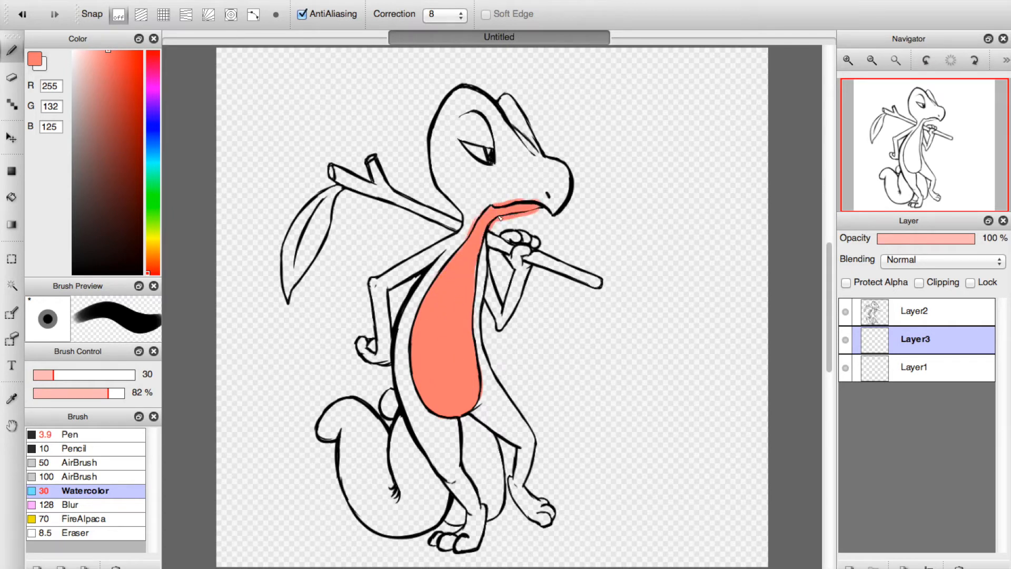
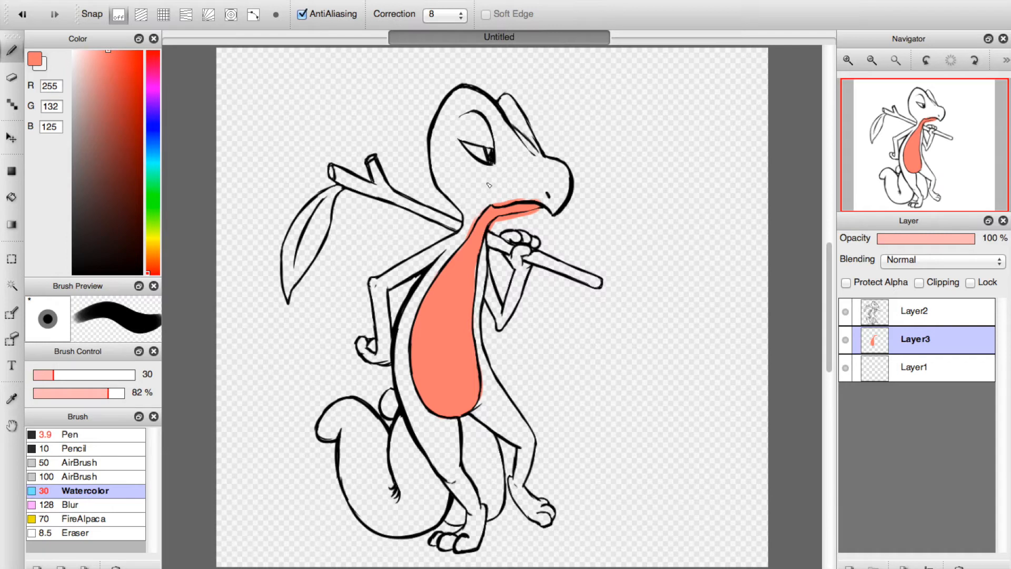
Paint the upper eyelid salmon pink, and erase the pink overspill around the throat and jaw strip with the Eraser, enlarging it to size 12.
{"action": "mouse_move", "coordinate": [470, 133]}
{"action": "left_mouse_down"}
{"action": "mouse_move", "coordinate": [488, 143]}
{"action": "mouse_move", "coordinate": [465, 132]}
{"action": "left_mouse_up"}
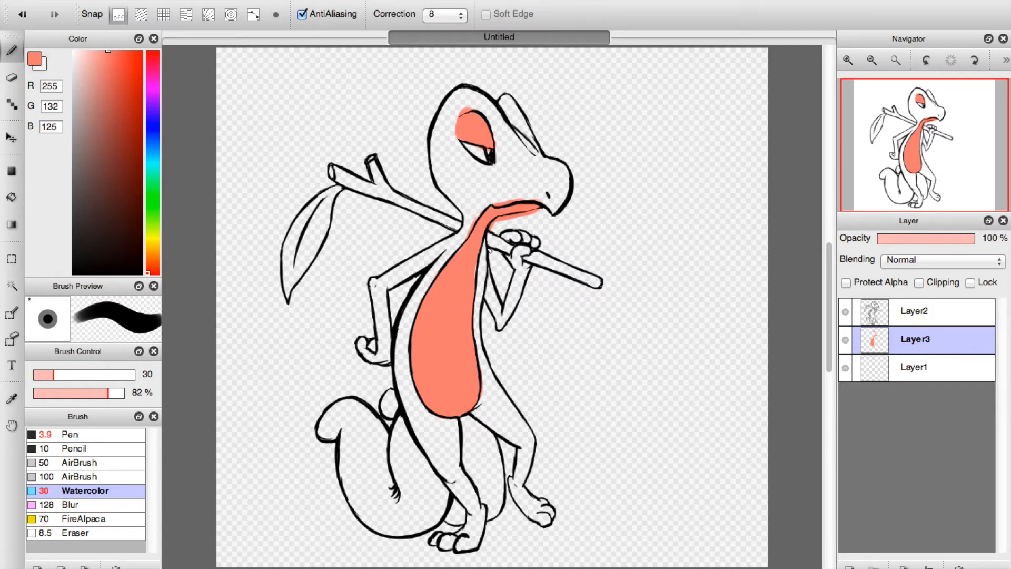
{"action": "left_click", "coordinate": [16, 78]}
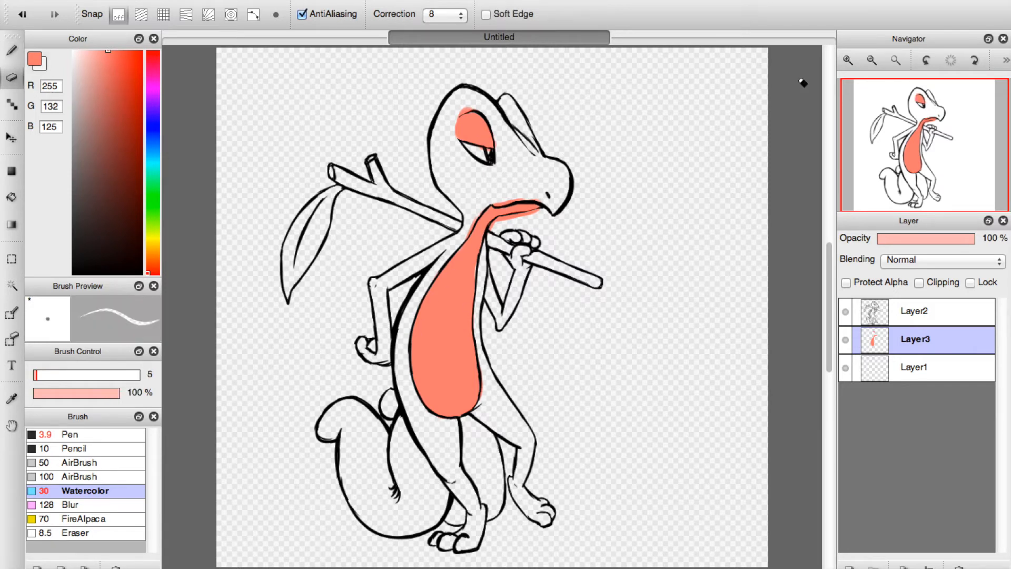
{"action": "left_click", "coordinate": [848, 60]}
{"action": "left_click", "coordinate": [848, 60]}
{"action": "left_click_drag", "start_coordinate": [908, 144], "coordinate": [893, 125]}
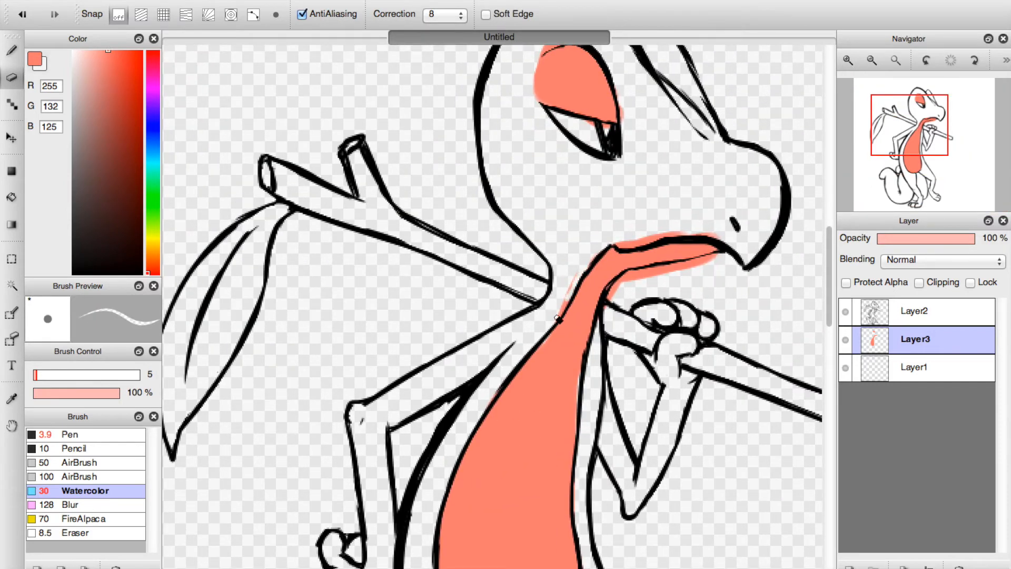
{"action": "mouse_move", "coordinate": [626, 241]}
{"action": "left_mouse_down"}
{"action": "mouse_move", "coordinate": [671, 234]}
{"action": "mouse_move", "coordinate": [658, 237]}
{"action": "mouse_move", "coordinate": [729, 243]}
{"action": "left_mouse_up"}
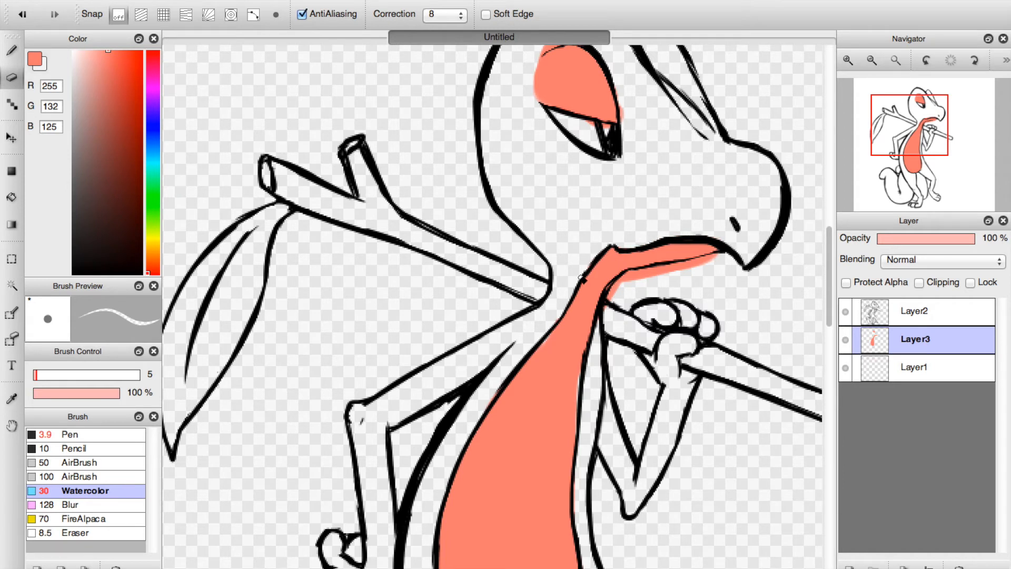
{"action": "mouse_move", "coordinate": [622, 281]}
{"action": "left_mouse_down"}
{"action": "mouse_move", "coordinate": [607, 326]}
{"action": "mouse_move", "coordinate": [646, 275]}
{"action": "mouse_move", "coordinate": [613, 305]}
{"action": "left_mouse_up"}
{"action": "left_click", "coordinate": [38, 377]}
{"action": "left_click", "coordinate": [38, 377]}
{"action": "mouse_move", "coordinate": [635, 279]}
{"action": "left_mouse_down"}
{"action": "mouse_move", "coordinate": [675, 278]}
{"action": "mouse_move", "coordinate": [644, 277]}
{"action": "mouse_move", "coordinate": [727, 257]}
{"action": "left_mouse_up"}
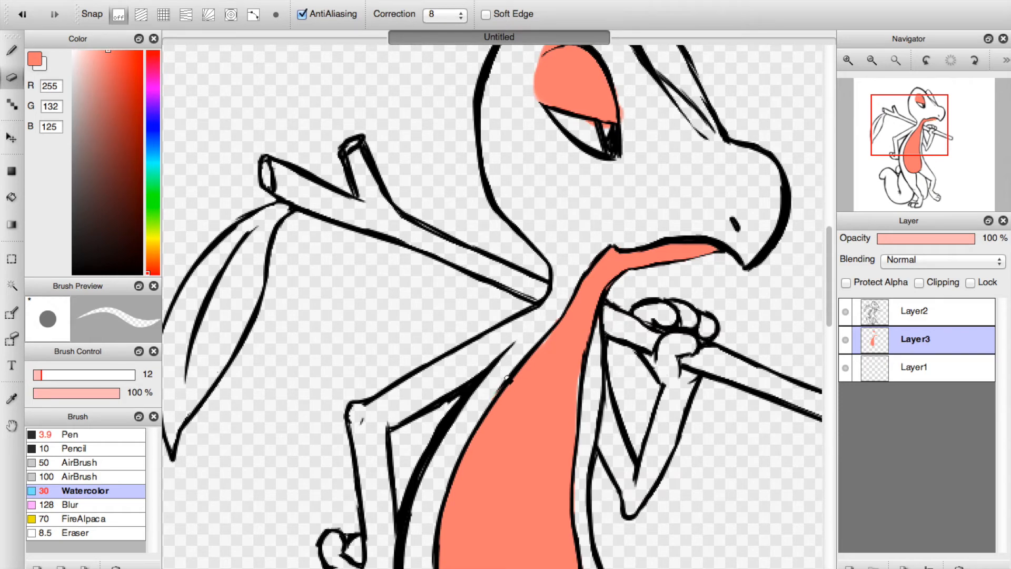
Add a new layer directly above Layer1 and hide Layer2 and Layer3.
{"action": "left_click", "coordinate": [895, 60]}
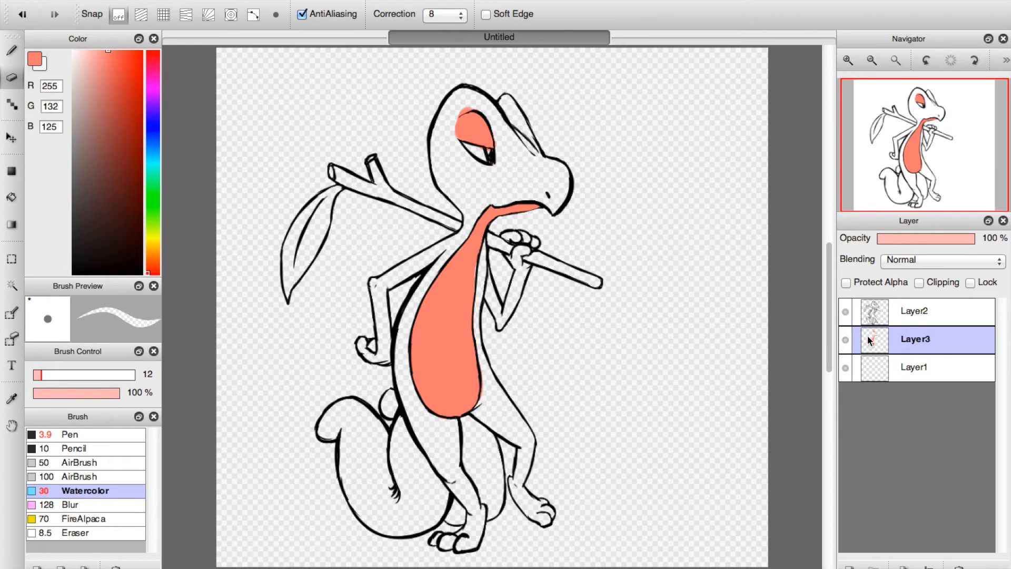
{"action": "left_click", "coordinate": [879, 368]}
{"action": "left_click", "coordinate": [849, 567]}
{"action": "left_click", "coordinate": [847, 340]}
{"action": "left_click", "coordinate": [846, 306]}
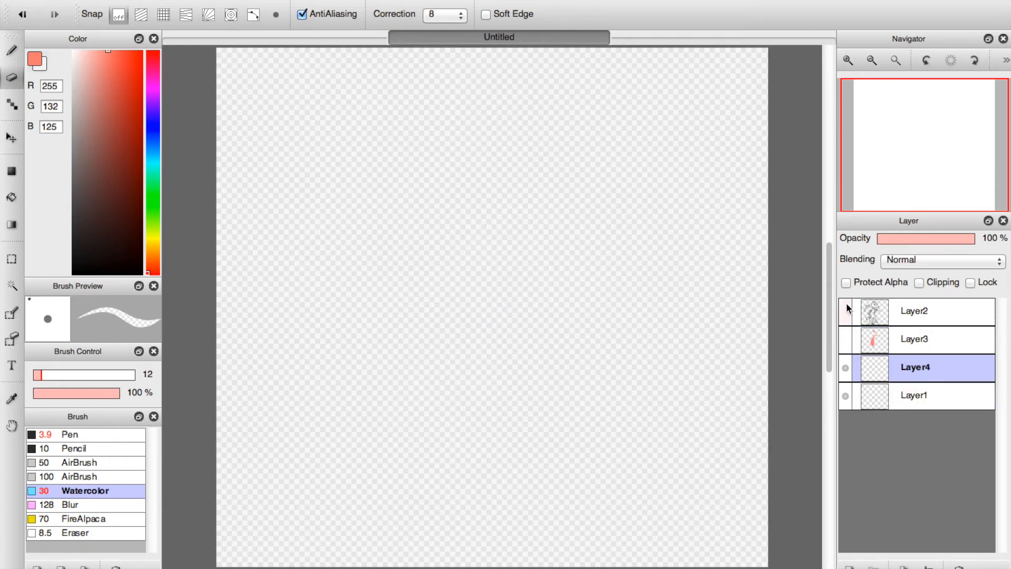
Draw a curly-haired, frowning stick figure in salmon pink with the Pen, and move it to the canvas's lower right.
{"action": "left_click", "coordinate": [14, 52]}
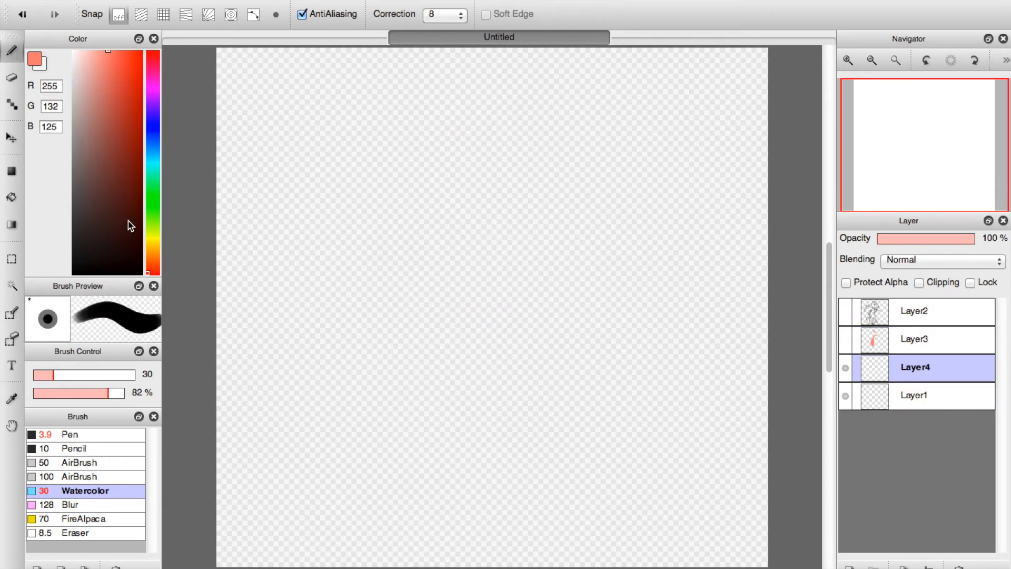
{"action": "left_click", "coordinate": [93, 435]}
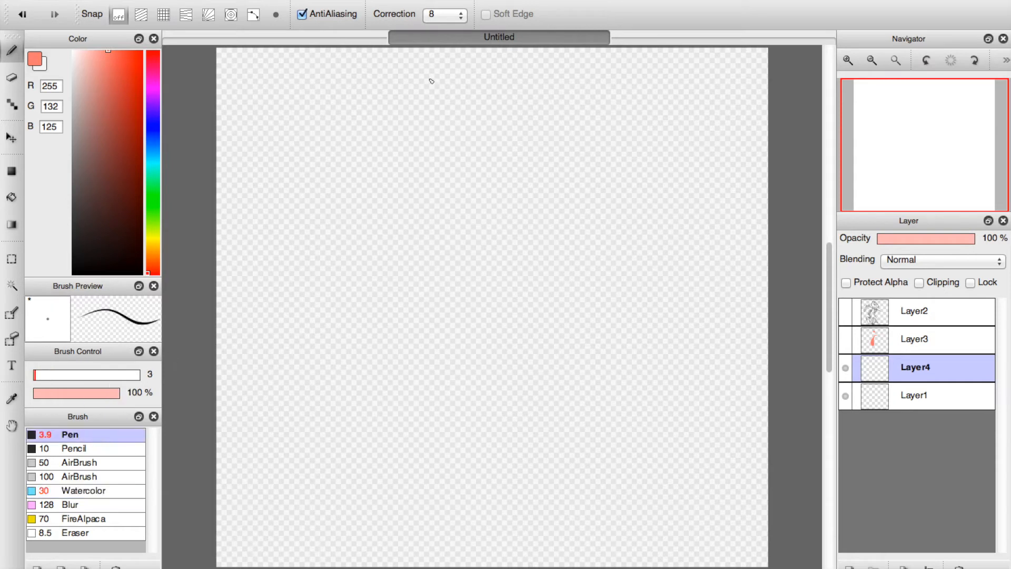
{"action": "left_click_drag", "start_coordinate": [414, 140], "coordinate": [384, 139]}
{"action": "key", "text": "x"}
{"action": "key", "text": "ctrl+z"}
{"action": "key", "text": "x"}
{"action": "mouse_move", "coordinate": [437, 204]}
{"action": "left_mouse_down"}
{"action": "mouse_move", "coordinate": [444, 228]}
{"action": "mouse_move", "coordinate": [465, 200]}
{"action": "mouse_move", "coordinate": [443, 229]}
{"action": "mouse_move", "coordinate": [449, 278]}
{"action": "left_mouse_up"}
{"action": "left_click_drag", "start_coordinate": [420, 235], "coordinate": [450, 257]}
{"action": "left_click_drag", "start_coordinate": [489, 220], "coordinate": [451, 257]}
{"action": "left_click_drag", "start_coordinate": [449, 262], "coordinate": [441, 322]}
{"action": "left_click_drag", "start_coordinate": [452, 284], "coordinate": [475, 316]}
{"action": "mouse_move", "coordinate": [423, 167]}
{"action": "left_mouse_down"}
{"action": "mouse_move", "coordinate": [421, 146]}
{"action": "mouse_move", "coordinate": [433, 159]}
{"action": "mouse_move", "coordinate": [451, 135]}
{"action": "mouse_move", "coordinate": [481, 177]}
{"action": "left_mouse_up"}
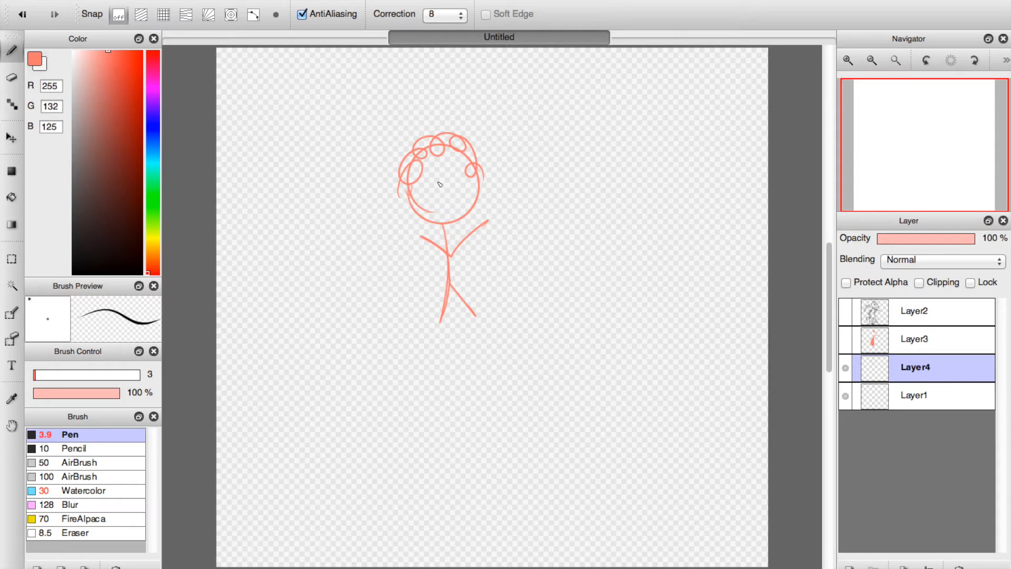
{"action": "left_click_drag", "start_coordinate": [432, 206], "coordinate": [463, 200]}
{"action": "left_click", "coordinate": [11, 137]}
{"action": "left_click_drag", "start_coordinate": [497, 247], "coordinate": [651, 469]}
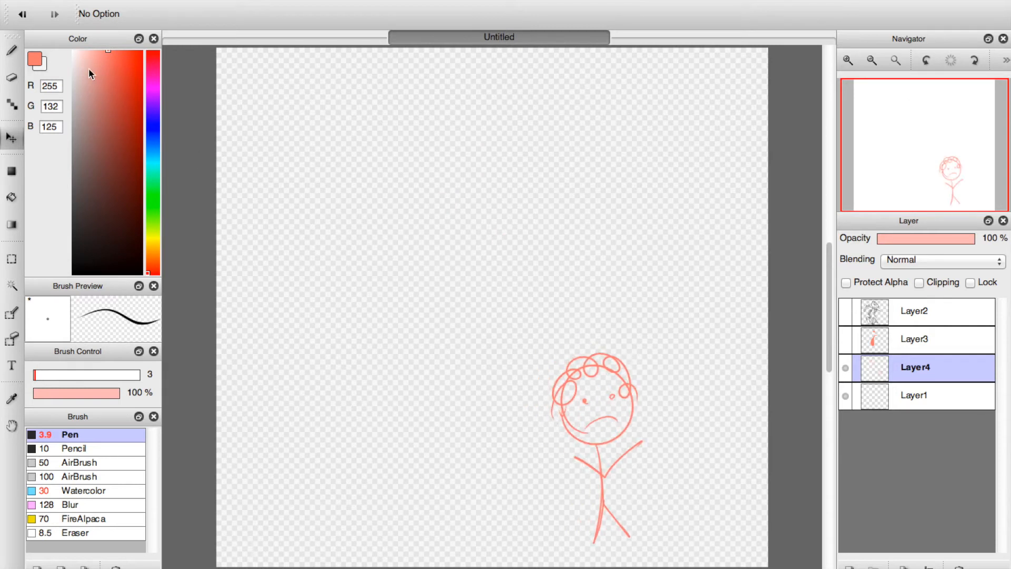
Draw vertical blue rain streaks (RGB 125, 158, 255) around the stick figure and scribble a puddle under its feet.
{"action": "left_click", "coordinate": [152, 134]}
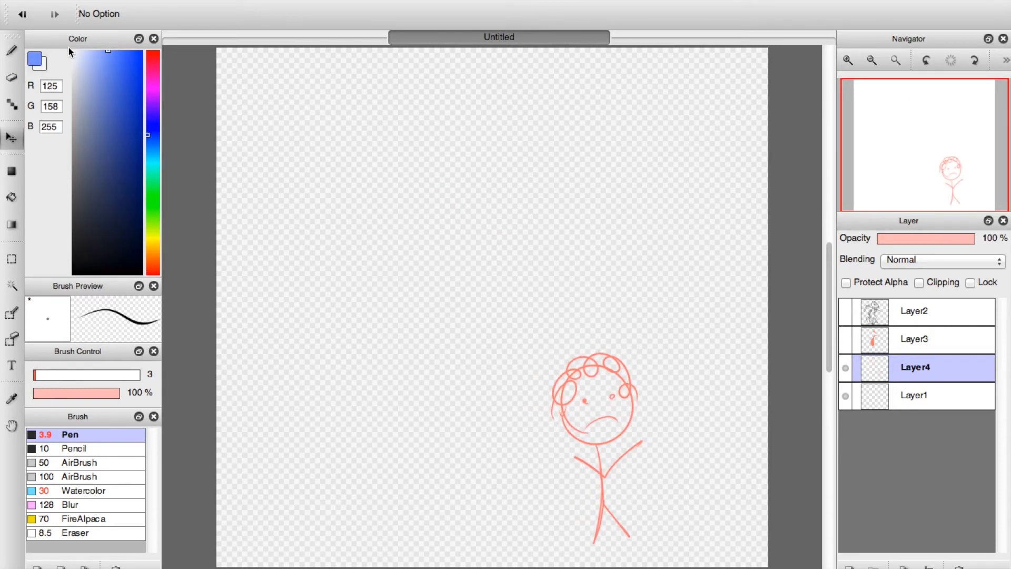
{"action": "left_click", "coordinate": [12, 51]}
{"action": "left_click_drag", "start_coordinate": [532, 349], "coordinate": [535, 426]}
{"action": "left_click_drag", "start_coordinate": [552, 330], "coordinate": [550, 429]}
{"action": "left_click_drag", "start_coordinate": [567, 305], "coordinate": [567, 369]}
{"action": "left_click_drag", "start_coordinate": [591, 293], "coordinate": [592, 353]}
{"action": "mouse_move", "coordinate": [603, 293]}
{"action": "left_mouse_down"}
{"action": "mouse_move", "coordinate": [604, 351]}
{"action": "mouse_move", "coordinate": [624, 363]}
{"action": "left_mouse_up"}
{"action": "left_click_drag", "start_coordinate": [638, 303], "coordinate": [635, 410]}
{"action": "left_click_drag", "start_coordinate": [649, 322], "coordinate": [653, 455]}
{"action": "left_click_drag", "start_coordinate": [668, 337], "coordinate": [666, 468]}
{"action": "left_click_drag", "start_coordinate": [553, 331], "coordinate": [549, 476]}
{"action": "left_click_drag", "start_coordinate": [533, 354], "coordinate": [526, 468]}
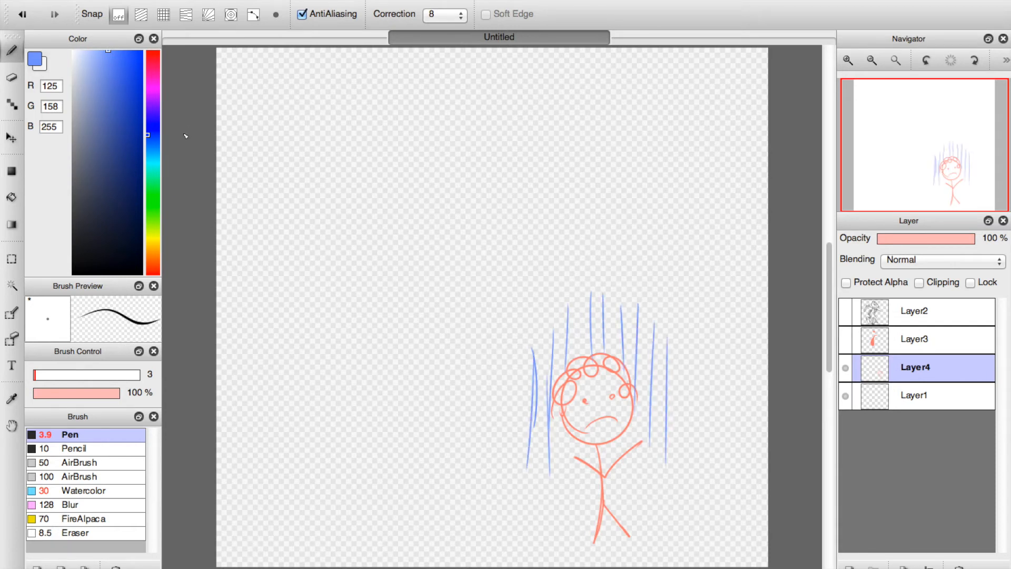
{"action": "mouse_move", "coordinate": [575, 542]}
{"action": "left_mouse_down"}
{"action": "mouse_move", "coordinate": [659, 541]}
{"action": "mouse_move", "coordinate": [535, 542]}
{"action": "mouse_move", "coordinate": [632, 561]}
{"action": "left_mouse_up"}
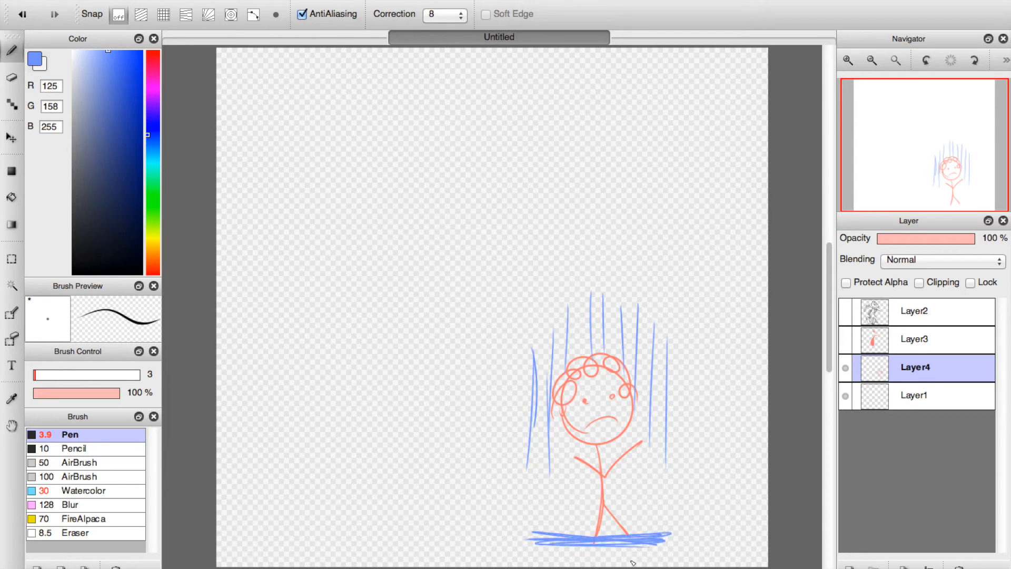
Draw a smiling stick figure in pink (RGB 255, 125, 125) at the canvas's upper left, with a star on each side and lines overhead.
{"action": "left_click", "coordinate": [151, 75]}
{"action": "left_click_drag", "start_coordinate": [149, 75], "coordinate": [150, 33]}
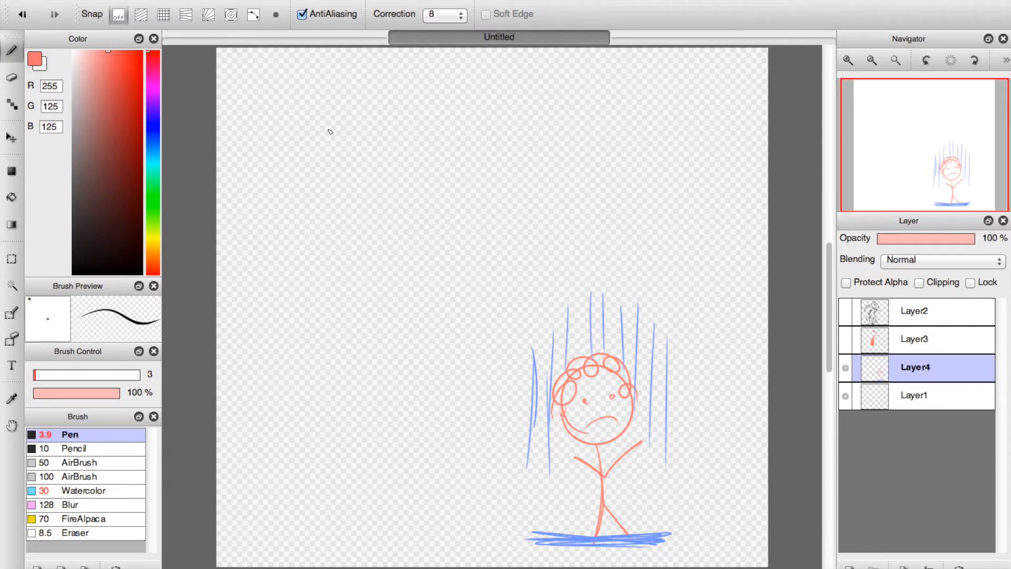
{"action": "mouse_move", "coordinate": [355, 84]}
{"action": "left_mouse_down"}
{"action": "mouse_move", "coordinate": [318, 132]}
{"action": "mouse_move", "coordinate": [352, 160]}
{"action": "mouse_move", "coordinate": [379, 131]}
{"action": "mouse_move", "coordinate": [351, 130]}
{"action": "mouse_move", "coordinate": [316, 151]}
{"action": "mouse_move", "coordinate": [348, 79]}
{"action": "mouse_move", "coordinate": [384, 94]}
{"action": "left_mouse_up"}
{"action": "mouse_move", "coordinate": [338, 166]}
{"action": "left_mouse_down"}
{"action": "mouse_move", "coordinate": [390, 147]}
{"action": "mouse_move", "coordinate": [347, 176]}
{"action": "mouse_move", "coordinate": [362, 253]}
{"action": "mouse_move", "coordinate": [345, 179]}
{"action": "left_mouse_up"}
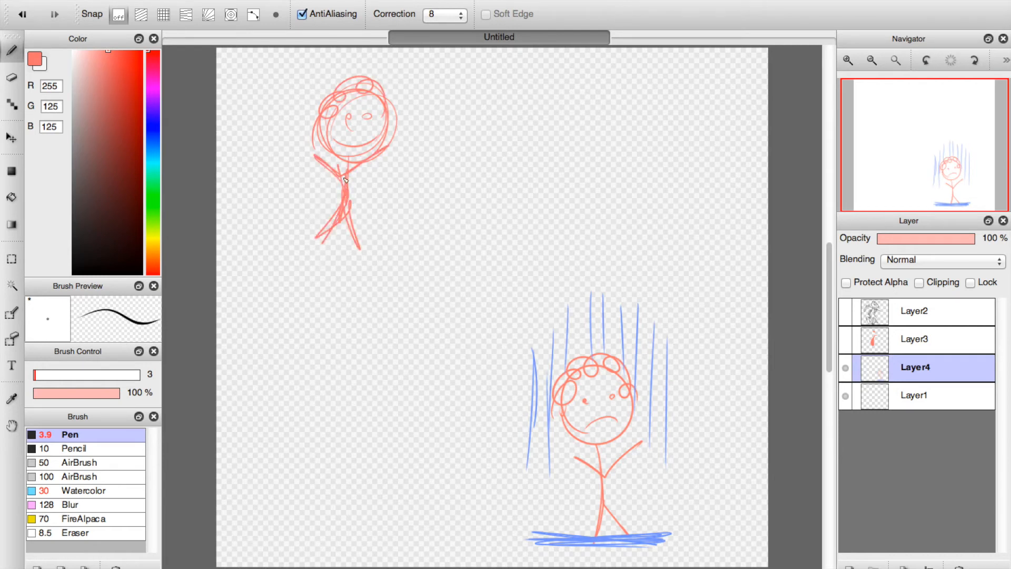
{"action": "left_click_drag", "start_coordinate": [283, 86], "coordinate": [293, 84]}
{"action": "mouse_move", "coordinate": [399, 132]}
{"action": "left_mouse_down"}
{"action": "mouse_move", "coordinate": [419, 120]}
{"action": "mouse_move", "coordinate": [424, 93]}
{"action": "left_mouse_up"}
{"action": "left_click_drag", "start_coordinate": [304, 80], "coordinate": [395, 80]}
{"action": "mouse_move", "coordinate": [303, 74]}
{"action": "left_mouse_down"}
{"action": "mouse_move", "coordinate": [400, 82]}
{"action": "mouse_move", "coordinate": [419, 68]}
{"action": "left_mouse_up"}
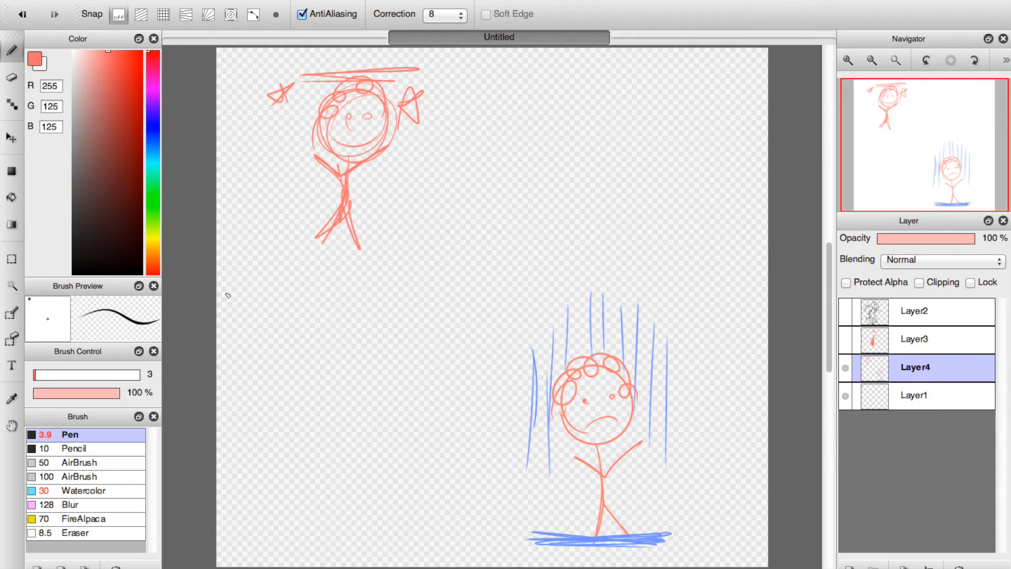
Draw a stick figure lying sideways between the other two, with a wavy line running across the canvas on both sides of it.
{"action": "mouse_move", "coordinate": [362, 270]}
{"action": "left_mouse_down"}
{"action": "mouse_move", "coordinate": [405, 284]}
{"action": "mouse_move", "coordinate": [408, 305]}
{"action": "mouse_move", "coordinate": [430, 306]}
{"action": "mouse_move", "coordinate": [416, 257]}
{"action": "mouse_move", "coordinate": [431, 303]}
{"action": "left_mouse_up"}
{"action": "mouse_move", "coordinate": [430, 303]}
{"action": "left_mouse_down"}
{"action": "mouse_move", "coordinate": [399, 331]}
{"action": "mouse_move", "coordinate": [489, 306]}
{"action": "mouse_move", "coordinate": [512, 279]}
{"action": "left_mouse_up"}
{"action": "left_click_drag", "start_coordinate": [474, 311], "coordinate": [514, 326]}
{"action": "mouse_move", "coordinate": [375, 316]}
{"action": "left_mouse_down"}
{"action": "mouse_move", "coordinate": [341, 317]}
{"action": "mouse_move", "coordinate": [347, 277]}
{"action": "mouse_move", "coordinate": [375, 273]}
{"action": "mouse_move", "coordinate": [376, 305]}
{"action": "mouse_move", "coordinate": [370, 290]}
{"action": "mouse_move", "coordinate": [390, 302]}
{"action": "left_mouse_up"}
{"action": "left_click_drag", "start_coordinate": [211, 297], "coordinate": [420, 302]}
{"action": "left_click_drag", "start_coordinate": [486, 308], "coordinate": [812, 327]}
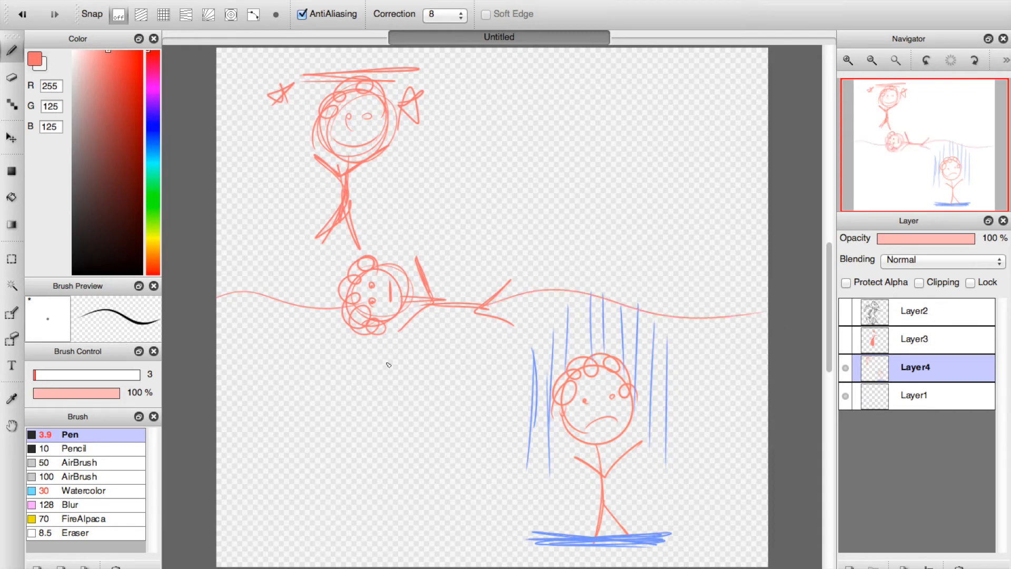
Draw one arrow pointing up and one pointing down from the lying figure, and retrace its head, body and limbs.
{"action": "left_click_drag", "start_coordinate": [473, 243], "coordinate": [473, 145]}
{"action": "mouse_move", "coordinate": [474, 146]}
{"action": "left_mouse_down"}
{"action": "mouse_move", "coordinate": [457, 178]}
{"action": "mouse_move", "coordinate": [496, 166]}
{"action": "mouse_move", "coordinate": [472, 140]}
{"action": "mouse_move", "coordinate": [481, 147]}
{"action": "mouse_move", "coordinate": [458, 165]}
{"action": "mouse_move", "coordinate": [490, 161]}
{"action": "left_mouse_up"}
{"action": "mouse_move", "coordinate": [482, 334]}
{"action": "left_mouse_down"}
{"action": "mouse_move", "coordinate": [473, 467]}
{"action": "mouse_move", "coordinate": [485, 426]}
{"action": "mouse_move", "coordinate": [495, 453]}
{"action": "mouse_move", "coordinate": [482, 428]}
{"action": "mouse_move", "coordinate": [473, 449]}
{"action": "mouse_move", "coordinate": [478, 422]}
{"action": "left_mouse_up"}
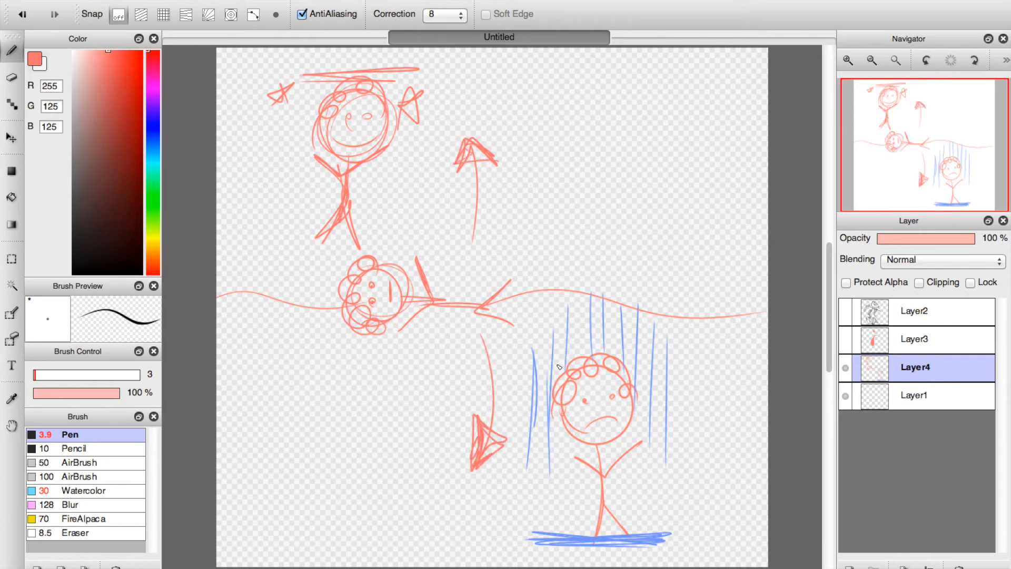
{"action": "mouse_move", "coordinate": [379, 319]}
{"action": "left_mouse_down"}
{"action": "mouse_move", "coordinate": [350, 299]}
{"action": "mouse_move", "coordinate": [367, 259]}
{"action": "mouse_move", "coordinate": [393, 269]}
{"action": "mouse_move", "coordinate": [402, 301]}
{"action": "mouse_move", "coordinate": [403, 285]}
{"action": "mouse_move", "coordinate": [388, 270]}
{"action": "mouse_move", "coordinate": [376, 315]}
{"action": "mouse_move", "coordinate": [404, 313]}
{"action": "mouse_move", "coordinate": [397, 301]}
{"action": "mouse_move", "coordinate": [464, 310]}
{"action": "mouse_move", "coordinate": [420, 299]}
{"action": "mouse_move", "coordinate": [471, 311]}
{"action": "mouse_move", "coordinate": [494, 303]}
{"action": "mouse_move", "coordinate": [472, 311]}
{"action": "mouse_move", "coordinate": [516, 327]}
{"action": "left_mouse_up"}
{"action": "mouse_move", "coordinate": [436, 310]}
{"action": "left_mouse_down"}
{"action": "mouse_move", "coordinate": [402, 326]}
{"action": "mouse_move", "coordinate": [432, 288]}
{"action": "left_mouse_up"}
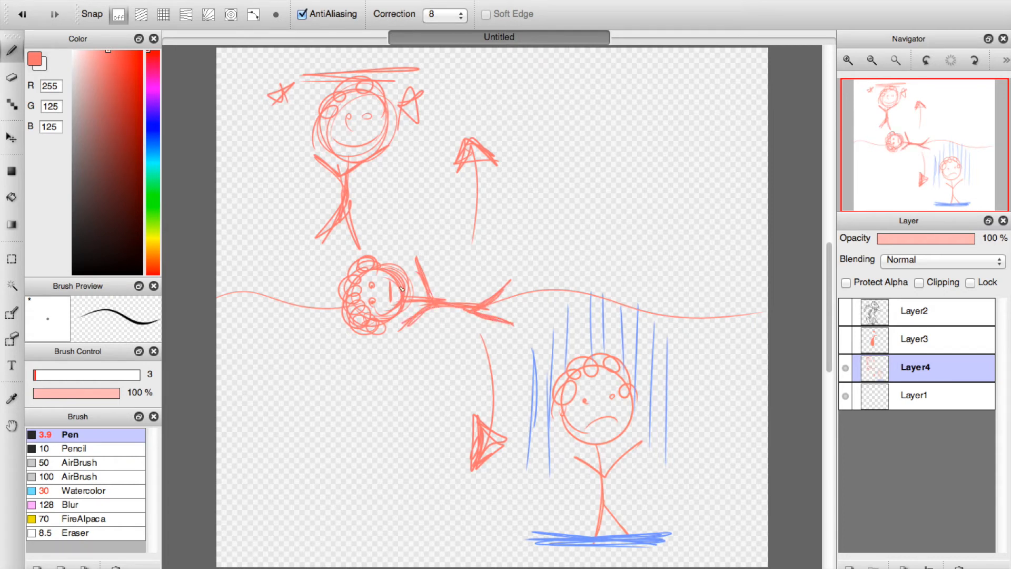
Draw a capped vertical bar and a large oval over the lying figure, plus a long capped vertical line from the smiling figure down the canvas.
{"action": "mouse_move", "coordinate": [389, 198]}
{"action": "left_mouse_down"}
{"action": "mouse_move", "coordinate": [423, 201]}
{"action": "mouse_move", "coordinate": [389, 198]}
{"action": "mouse_move", "coordinate": [400, 197]}
{"action": "mouse_move", "coordinate": [410, 247]}
{"action": "mouse_move", "coordinate": [412, 219]}
{"action": "mouse_move", "coordinate": [402, 374]}
{"action": "mouse_move", "coordinate": [406, 343]}
{"action": "mouse_move", "coordinate": [396, 390]}
{"action": "left_mouse_up"}
{"action": "mouse_move", "coordinate": [363, 78]}
{"action": "left_mouse_down"}
{"action": "mouse_move", "coordinate": [393, 80]}
{"action": "mouse_move", "coordinate": [350, 72]}
{"action": "mouse_move", "coordinate": [327, 543]}
{"action": "mouse_move", "coordinate": [369, 540]}
{"action": "left_mouse_up"}
{"action": "mouse_move", "coordinate": [353, 358]}
{"action": "left_mouse_down"}
{"action": "mouse_move", "coordinate": [334, 253]}
{"action": "mouse_move", "coordinate": [336, 295]}
{"action": "mouse_move", "coordinate": [369, 389]}
{"action": "left_mouse_up"}
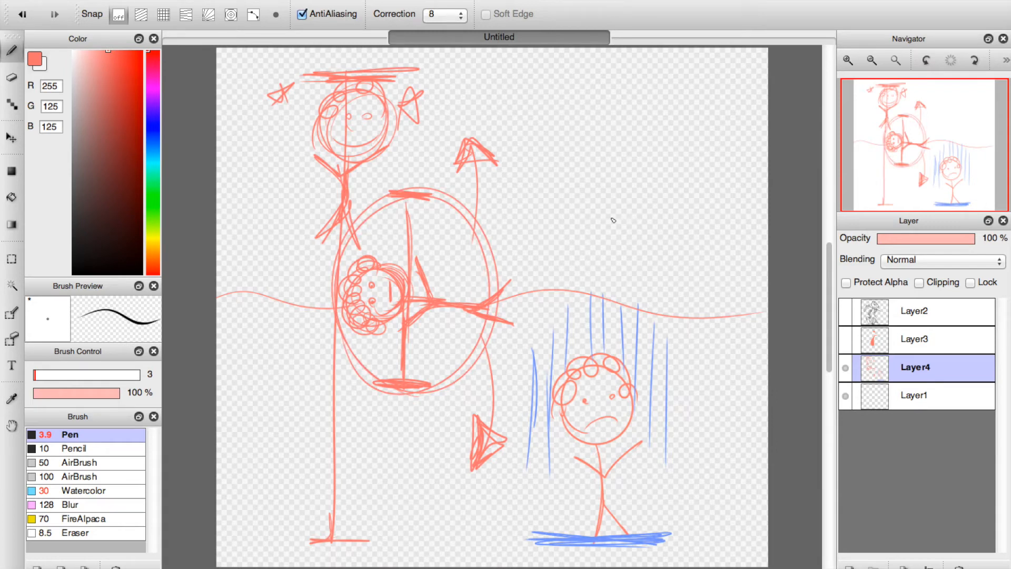
Delete the stick-figure layer and show Layer2 and Layer3 again.
{"action": "left_click", "coordinate": [960, 566]}
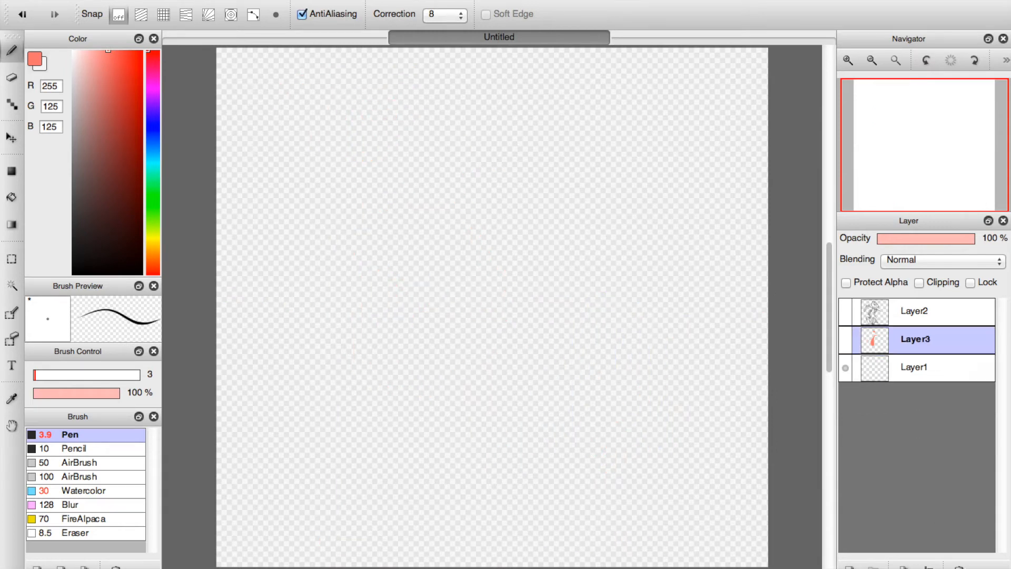
{"action": "left_click", "coordinate": [845, 311]}
{"action": "left_click", "coordinate": [846, 339]}
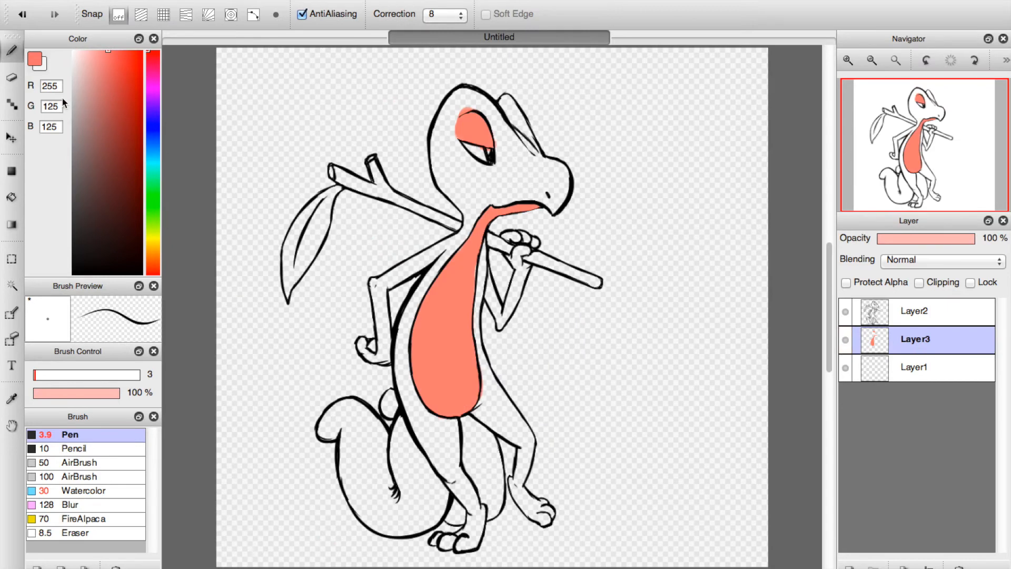
Erase the pink overspill along the side and bottom edges of the lower belly with the Eraser at size 12.
{"action": "left_click", "coordinate": [12, 79]}
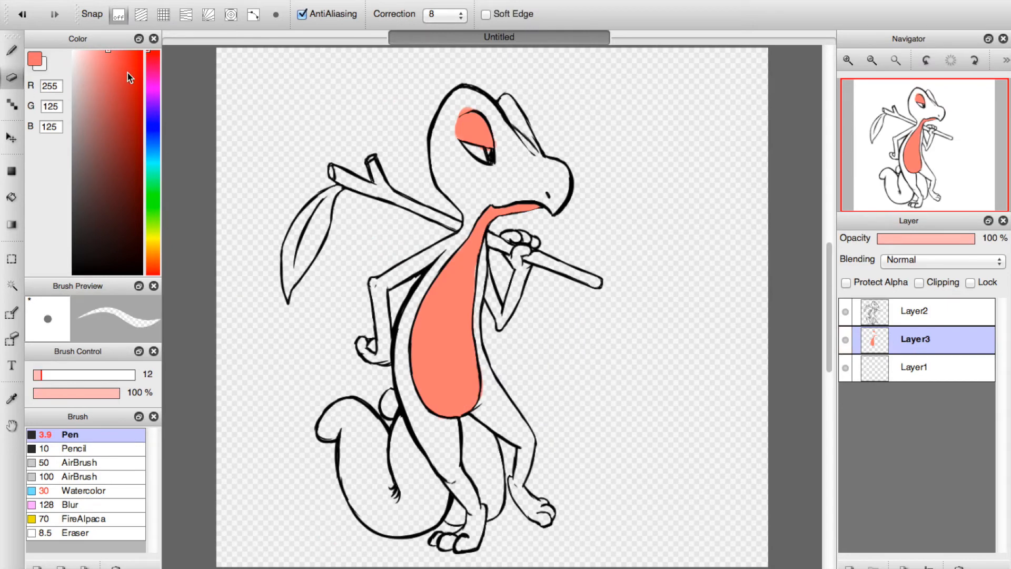
{"action": "double_click", "coordinate": [847, 61]}
{"action": "left_click", "coordinate": [927, 146]}
{"action": "left_click", "coordinate": [848, 61]}
{"action": "left_click_drag", "start_coordinate": [922, 175], "coordinate": [922, 171]}
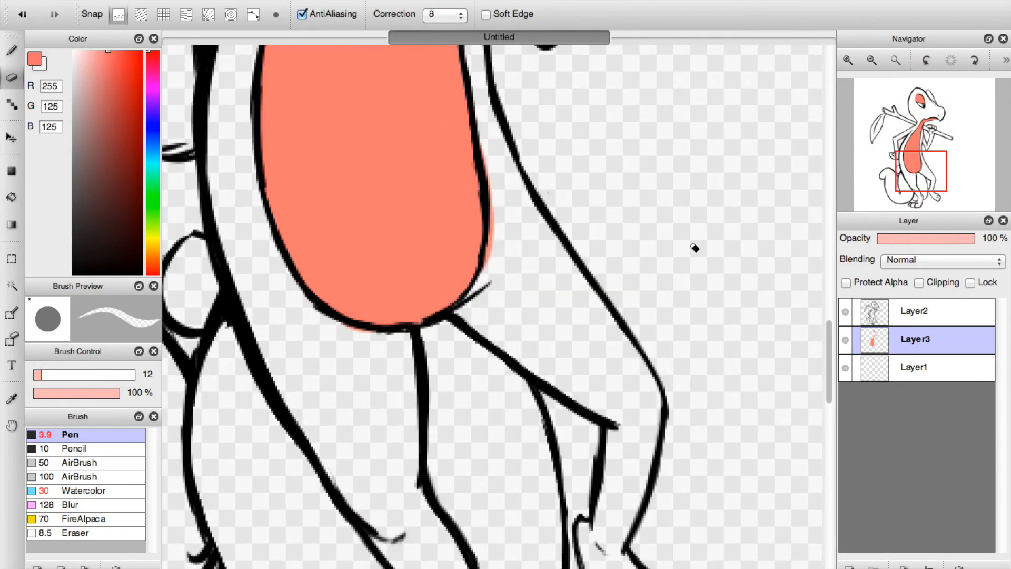
{"action": "left_click_drag", "start_coordinate": [486, 126], "coordinate": [485, 248]}
{"action": "left_click_drag", "start_coordinate": [329, 323], "coordinate": [372, 331]}
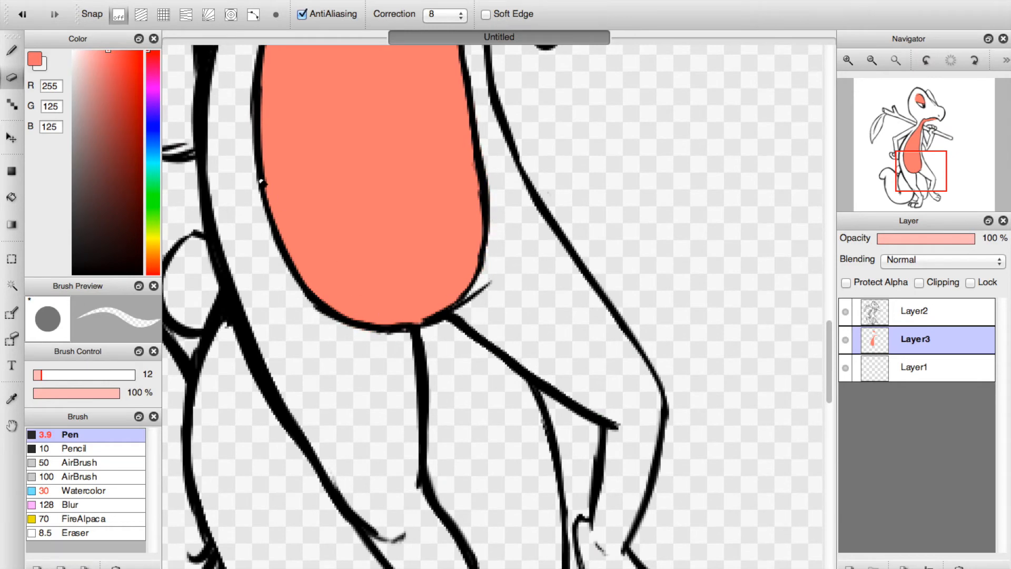
Erase the pink spilling outside the upper eyelid and round off its open edge.
{"action": "left_click", "coordinate": [915, 138]}
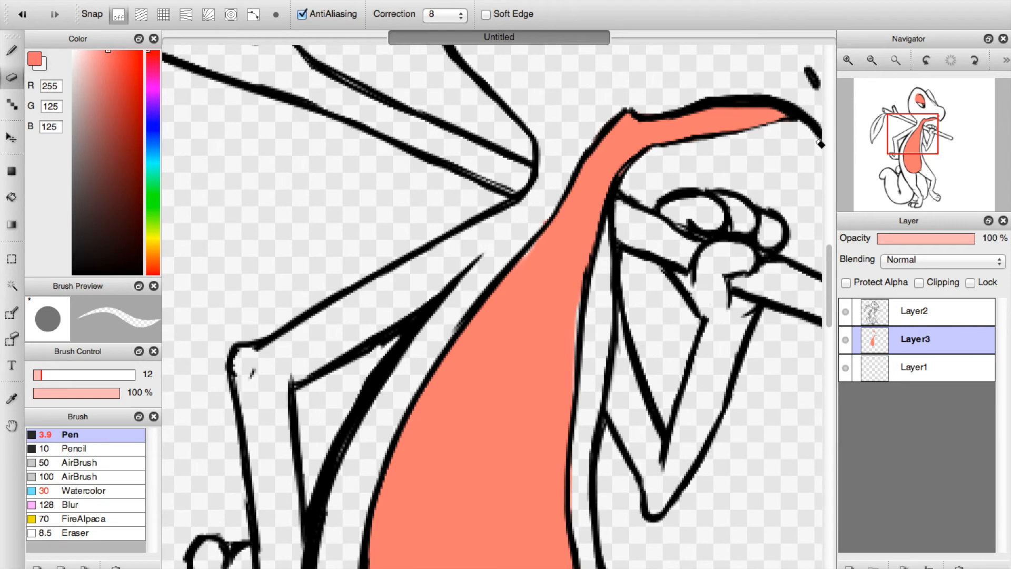
{"action": "left_click", "coordinate": [909, 101]}
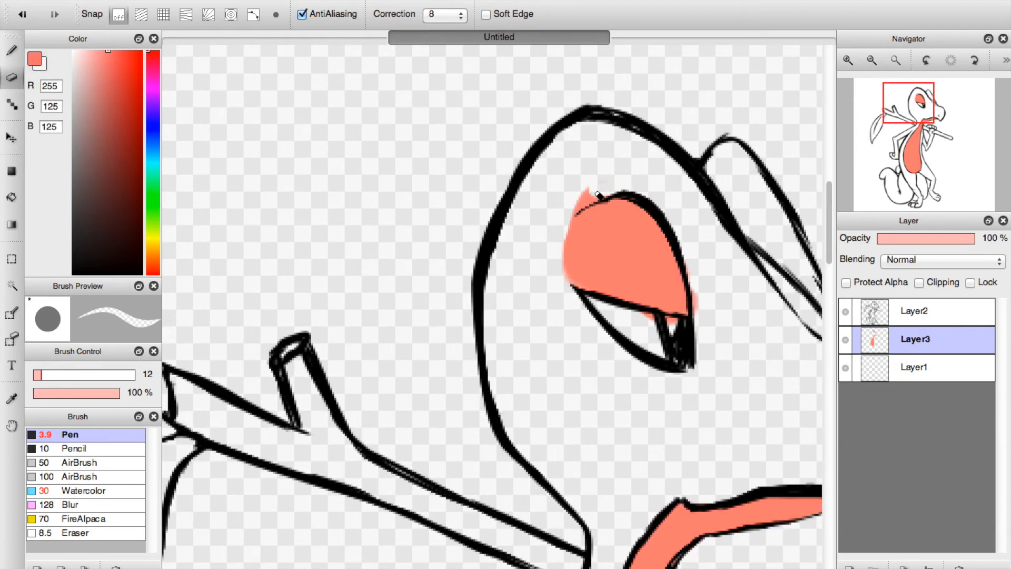
{"action": "mouse_move", "coordinate": [599, 195]}
{"action": "left_mouse_down"}
{"action": "mouse_move", "coordinate": [579, 208]}
{"action": "mouse_move", "coordinate": [592, 199]}
{"action": "left_mouse_up"}
{"action": "left_click_drag", "start_coordinate": [563, 230], "coordinate": [568, 277]}
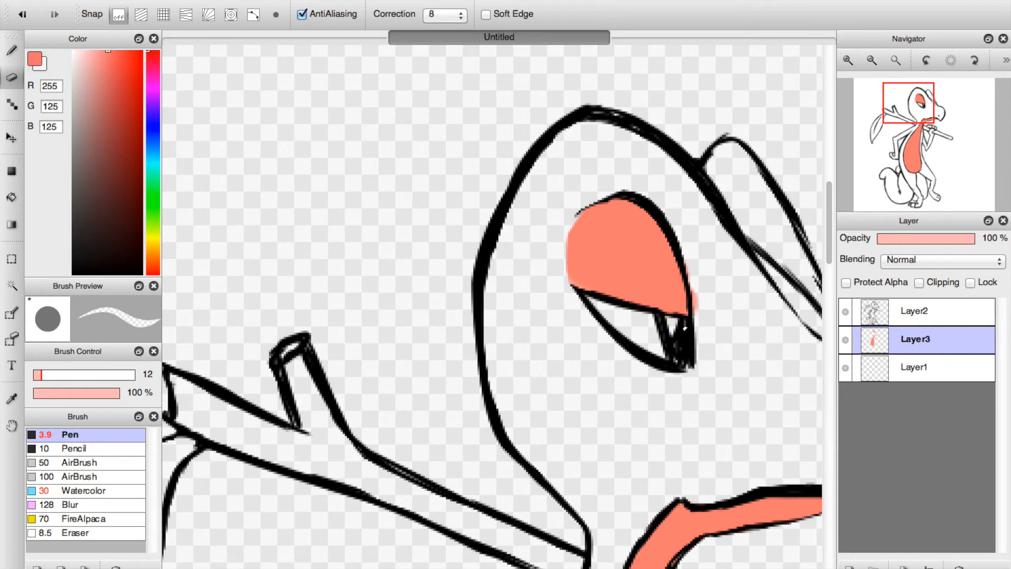
{"action": "left_click_drag", "start_coordinate": [690, 287], "coordinate": [694, 316]}
Fill the small gaps along the belly, throat and jaw outlines in pink with the Pen at size 3, and return to the Eraser.
{"action": "left_click", "coordinate": [19, 60]}
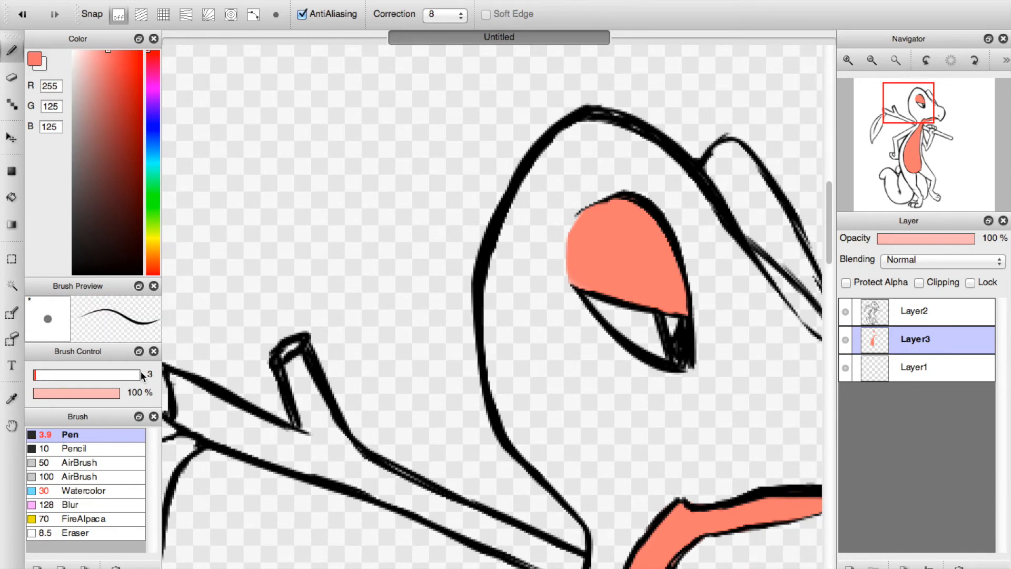
{"action": "left_click", "coordinate": [904, 141]}
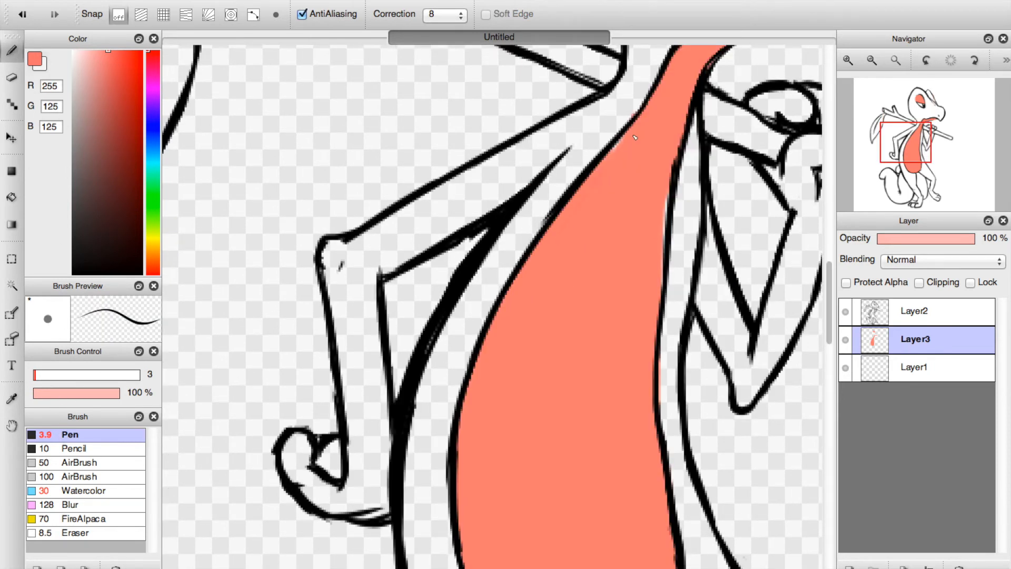
{"action": "left_click_drag", "start_coordinate": [665, 193], "coordinate": [659, 246]}
{"action": "left_click_drag", "start_coordinate": [666, 174], "coordinate": [661, 289]}
{"action": "key", "text": "e"}
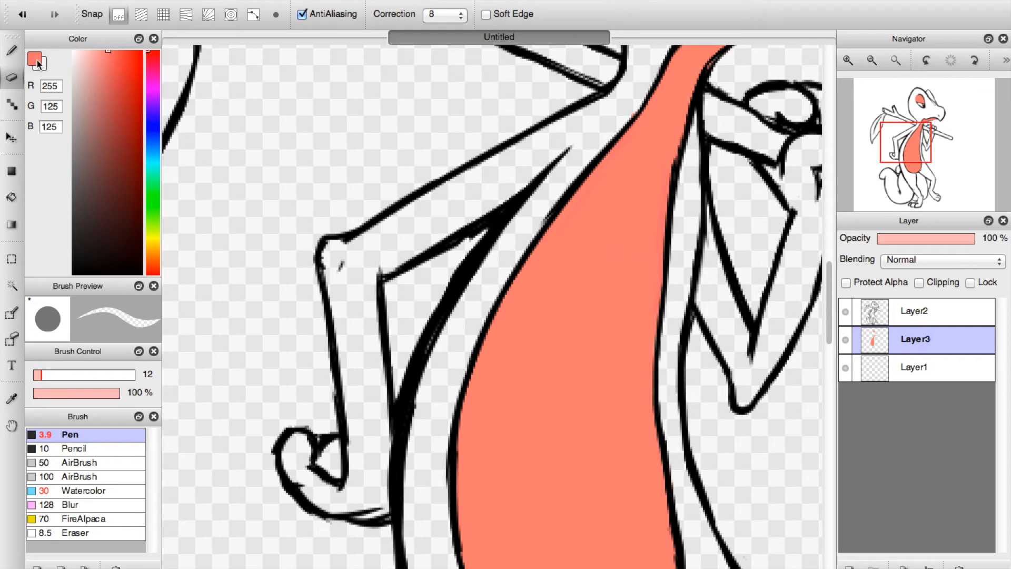
{"action": "key", "text": "b"}
{"action": "left_click", "coordinate": [913, 175]}
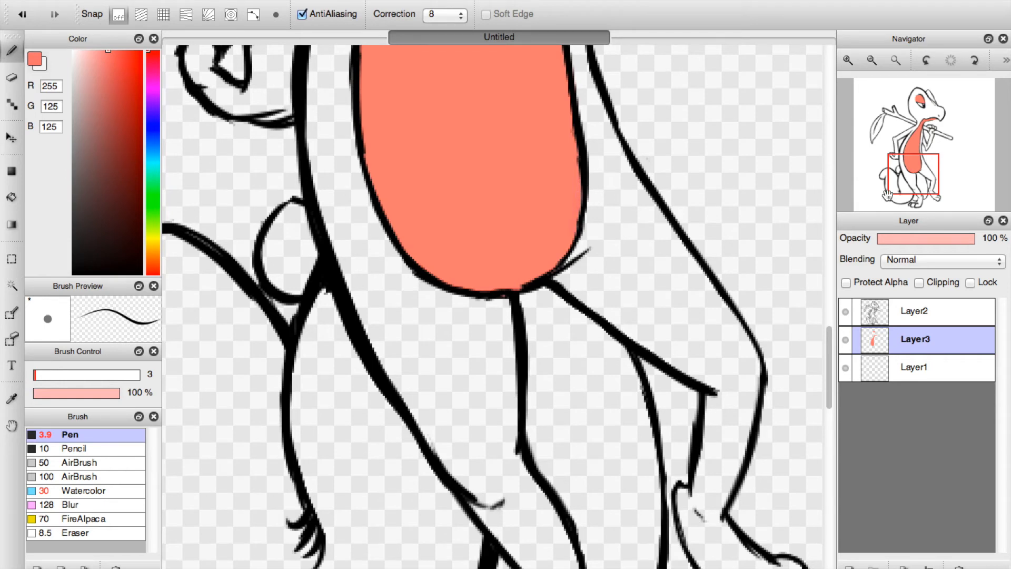
{"action": "left_click", "coordinate": [925, 134]}
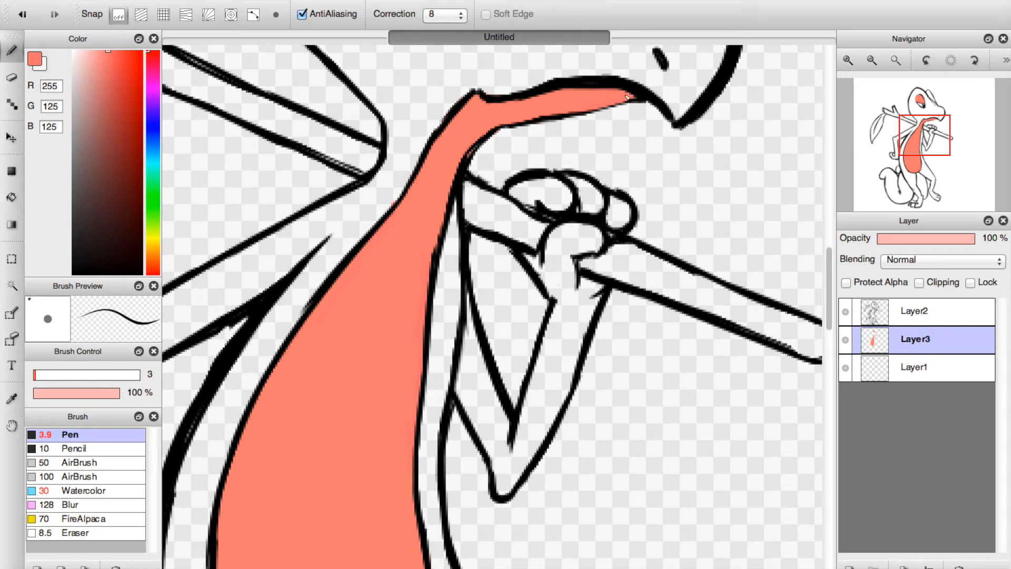
{"action": "left_click", "coordinate": [11, 77]}
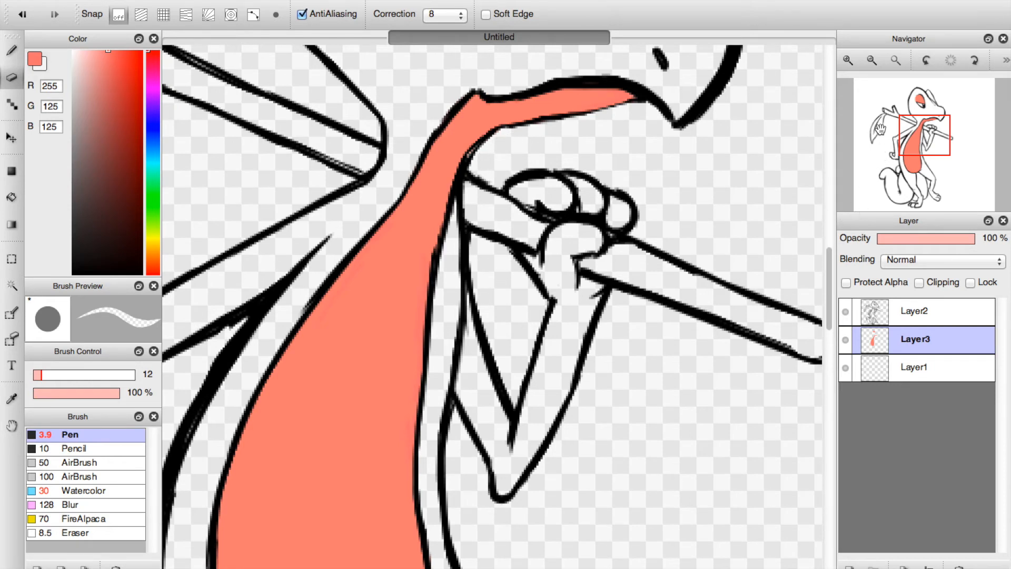
Add a new layer directly above Layer1 and set the Pen to light green (RGB 141, 217, 140) at size 90.
{"action": "left_click", "coordinate": [895, 61]}
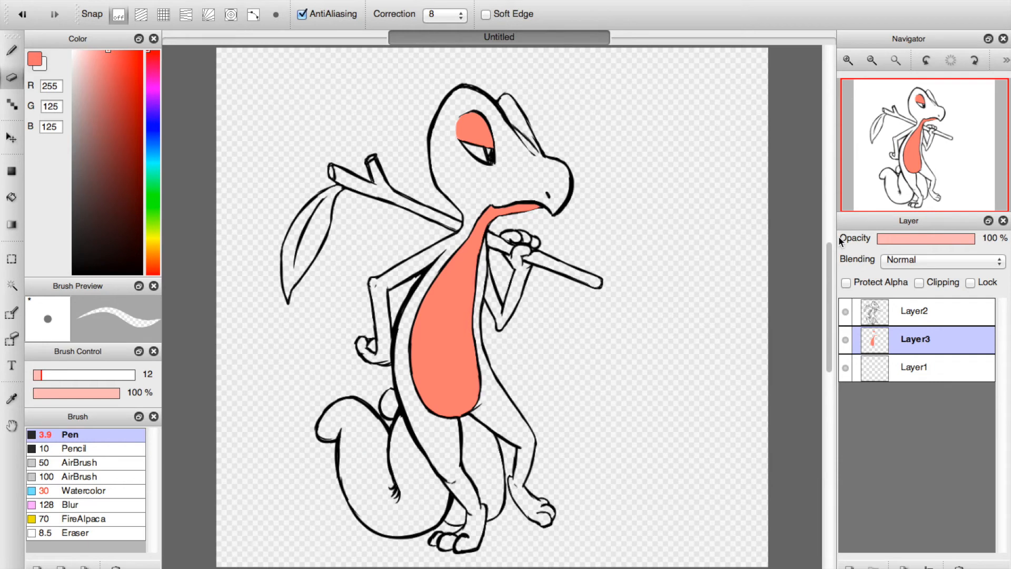
{"action": "left_click", "coordinate": [886, 366]}
{"action": "left_click", "coordinate": [849, 566]}
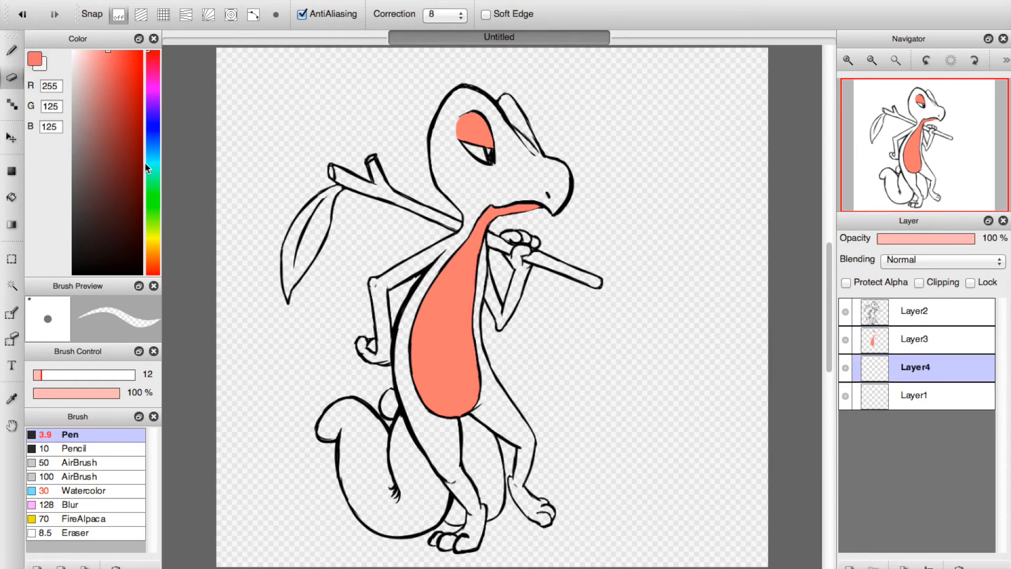
{"action": "left_click", "coordinate": [152, 201]}
{"action": "left_click_drag", "start_coordinate": [105, 65], "coordinate": [97, 83]}
{"action": "left_click", "coordinate": [13, 52]}
{"action": "left_click", "coordinate": [96, 375]}
Paint the head, body, both arms and both legs light green with broad strokes, leaving the tail and leafy stick unpainted.
{"action": "mouse_move", "coordinate": [391, 354]}
{"action": "left_mouse_down"}
{"action": "mouse_move", "coordinate": [437, 421]}
{"action": "mouse_move", "coordinate": [406, 343]}
{"action": "mouse_move", "coordinate": [409, 316]}
{"action": "mouse_move", "coordinate": [410, 347]}
{"action": "mouse_move", "coordinate": [421, 292]}
{"action": "mouse_move", "coordinate": [478, 208]}
{"action": "mouse_move", "coordinate": [460, 139]}
{"action": "mouse_move", "coordinate": [474, 219]}
{"action": "mouse_move", "coordinate": [433, 131]}
{"action": "mouse_move", "coordinate": [426, 158]}
{"action": "mouse_move", "coordinate": [443, 117]}
{"action": "mouse_move", "coordinate": [490, 105]}
{"action": "mouse_move", "coordinate": [508, 200]}
{"action": "mouse_move", "coordinate": [539, 204]}
{"action": "mouse_move", "coordinate": [553, 152]}
{"action": "mouse_move", "coordinate": [497, 84]}
{"action": "mouse_move", "coordinate": [565, 199]}
{"action": "left_mouse_up"}
{"action": "mouse_move", "coordinate": [442, 260]}
{"action": "left_mouse_down"}
{"action": "mouse_move", "coordinate": [369, 308]}
{"action": "mouse_move", "coordinate": [375, 371]}
{"action": "mouse_move", "coordinate": [383, 361]}
{"action": "left_mouse_up"}
{"action": "mouse_move", "coordinate": [468, 294]}
{"action": "left_mouse_down"}
{"action": "mouse_move", "coordinate": [484, 257]}
{"action": "mouse_move", "coordinate": [499, 334]}
{"action": "mouse_move", "coordinate": [517, 229]}
{"action": "mouse_move", "coordinate": [496, 283]}
{"action": "left_mouse_up"}
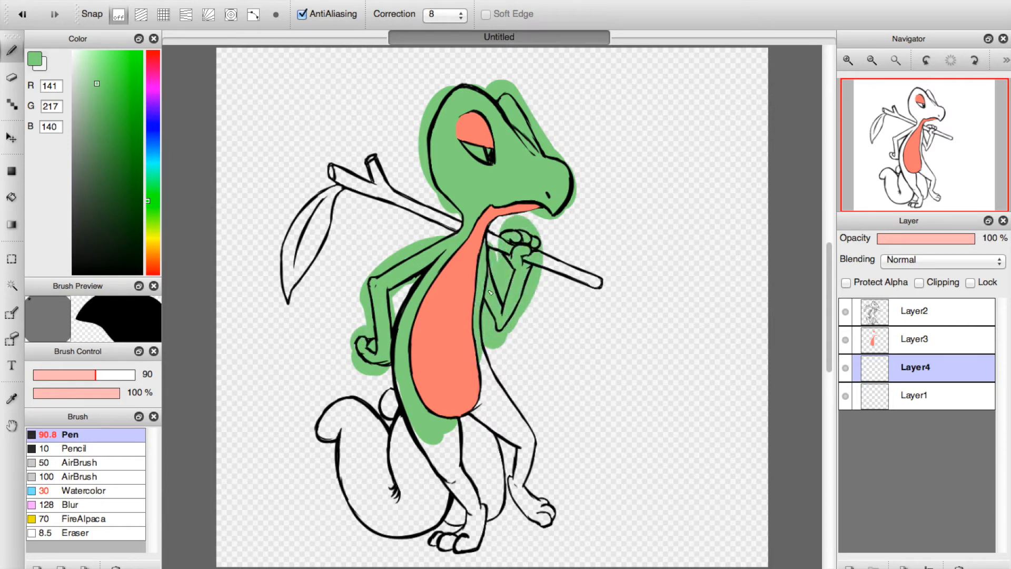
{"action": "mouse_move", "coordinate": [448, 429]}
{"action": "left_mouse_down"}
{"action": "mouse_move", "coordinate": [441, 474]}
{"action": "mouse_move", "coordinate": [472, 509]}
{"action": "mouse_move", "coordinate": [477, 537]}
{"action": "mouse_move", "coordinate": [459, 550]}
{"action": "mouse_move", "coordinate": [429, 547]}
{"action": "left_mouse_up"}
{"action": "mouse_move", "coordinate": [505, 410]}
{"action": "left_mouse_down"}
{"action": "mouse_move", "coordinate": [472, 407]}
{"action": "mouse_move", "coordinate": [509, 428]}
{"action": "mouse_move", "coordinate": [521, 480]}
{"action": "mouse_move", "coordinate": [504, 482]}
{"action": "mouse_move", "coordinate": [556, 524]}
{"action": "mouse_move", "coordinate": [562, 493]}
{"action": "left_mouse_up"}
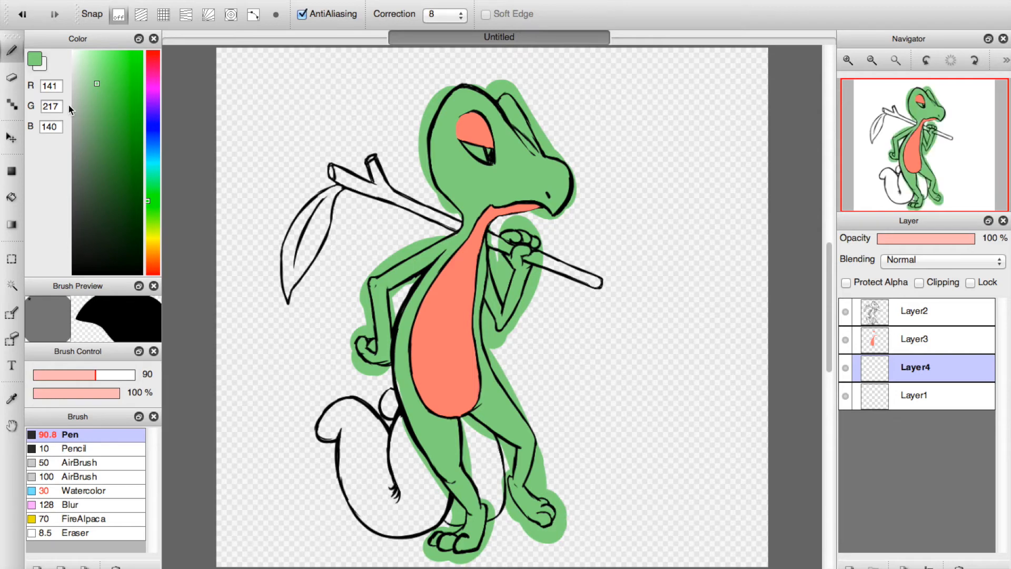
Erase the green overspill around the raised arm's elbow and forearm and off the stick beside the hand, using the Eraser at size 12.
{"action": "left_click", "coordinate": [13, 79]}
{"action": "left_click", "coordinate": [847, 62]}
{"action": "left_click", "coordinate": [847, 63]}
{"action": "left_click", "coordinate": [847, 63]}
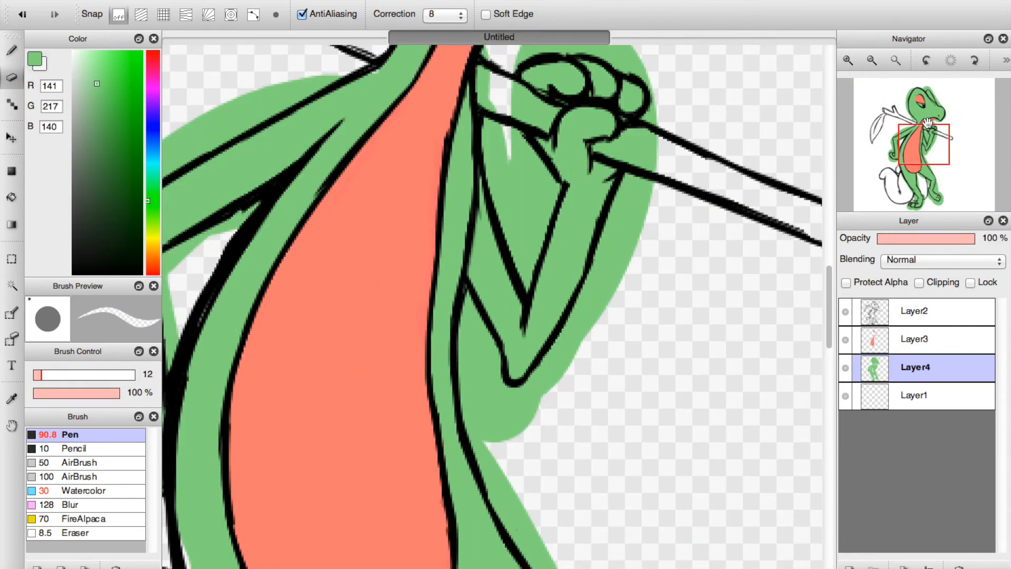
{"action": "mouse_move", "coordinate": [464, 314]}
{"action": "left_mouse_down"}
{"action": "mouse_move", "coordinate": [495, 369]}
{"action": "mouse_move", "coordinate": [489, 337]}
{"action": "mouse_move", "coordinate": [495, 361]}
{"action": "left_mouse_up"}
{"action": "mouse_move", "coordinate": [503, 411]}
{"action": "left_mouse_down"}
{"action": "mouse_move", "coordinate": [497, 378]}
{"action": "mouse_move", "coordinate": [546, 383]}
{"action": "mouse_move", "coordinate": [532, 389]}
{"action": "mouse_move", "coordinate": [596, 304]}
{"action": "mouse_move", "coordinate": [540, 382]}
{"action": "mouse_move", "coordinate": [602, 279]}
{"action": "mouse_move", "coordinate": [585, 244]}
{"action": "mouse_move", "coordinate": [631, 190]}
{"action": "mouse_move", "coordinate": [617, 229]}
{"action": "mouse_move", "coordinate": [632, 188]}
{"action": "mouse_move", "coordinate": [622, 264]}
{"action": "mouse_move", "coordinate": [646, 164]}
{"action": "left_mouse_up"}
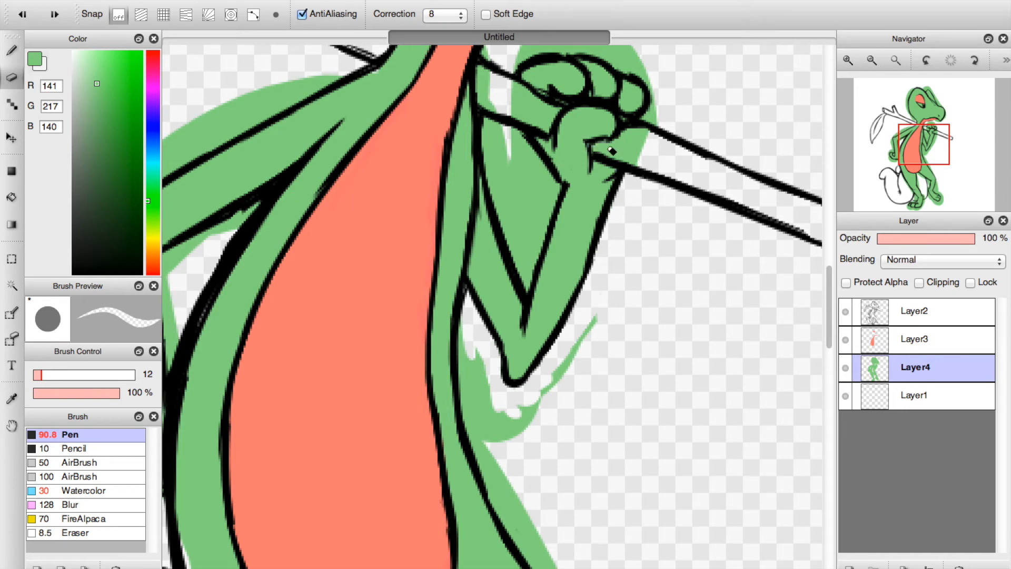
{"action": "mouse_move", "coordinate": [608, 148]}
{"action": "left_mouse_down"}
{"action": "mouse_move", "coordinate": [641, 165]}
{"action": "mouse_move", "coordinate": [605, 152]}
{"action": "mouse_move", "coordinate": [643, 136]}
{"action": "left_mouse_up"}
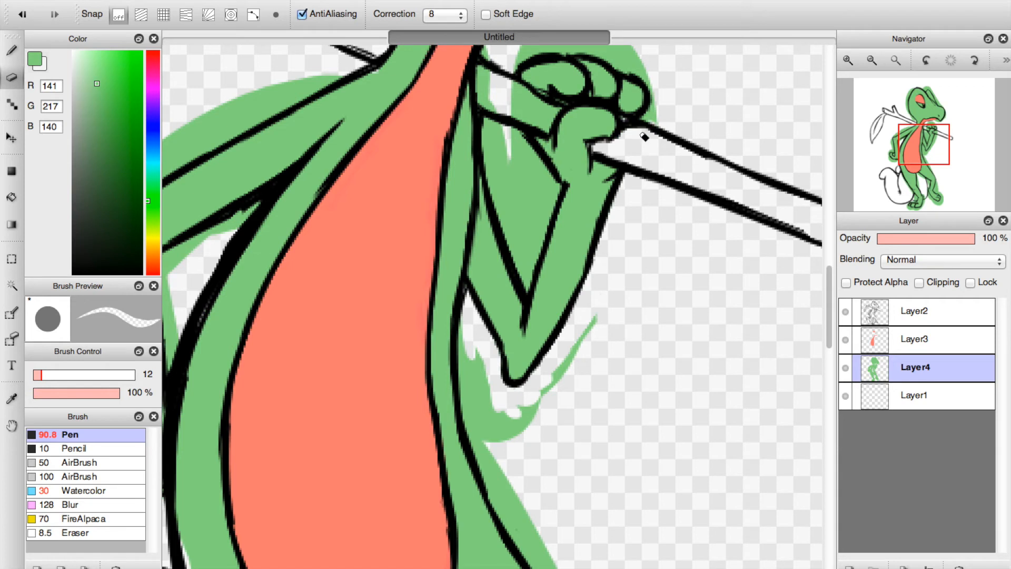
{"action": "mouse_move", "coordinate": [598, 317]}
{"action": "left_mouse_down"}
{"action": "mouse_move", "coordinate": [487, 369]}
{"action": "mouse_move", "coordinate": [468, 312]}
{"action": "mouse_move", "coordinate": [506, 484]}
{"action": "mouse_move", "coordinate": [467, 392]}
{"action": "mouse_move", "coordinate": [521, 543]}
{"action": "mouse_move", "coordinate": [542, 559]}
{"action": "mouse_move", "coordinate": [508, 479]}
{"action": "mouse_move", "coordinate": [504, 404]}
{"action": "mouse_move", "coordinate": [538, 427]}
{"action": "left_mouse_up"}
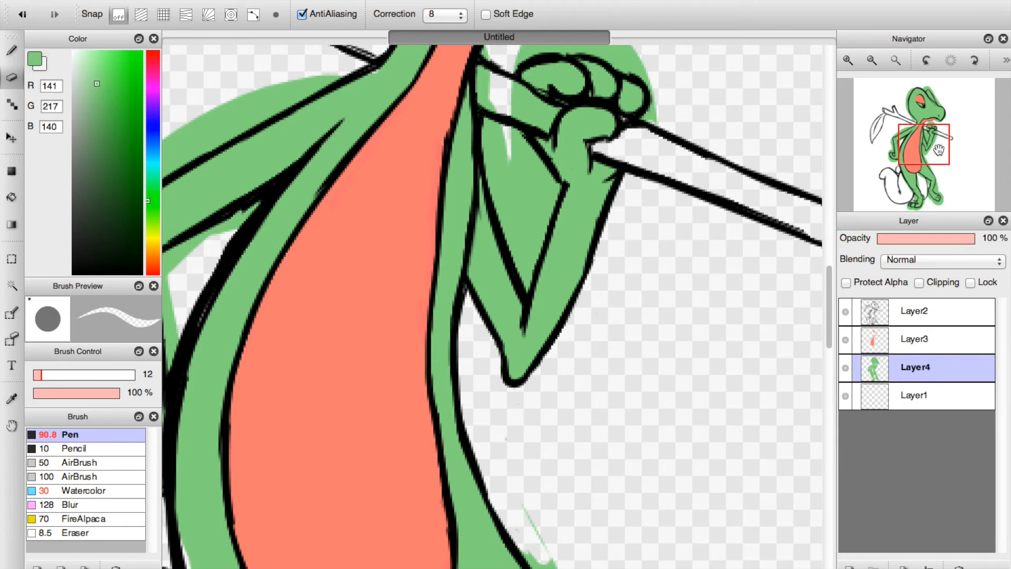
Erase the green overspill along the front of the hip and thigh and beneath the thigh of the forward leg.
{"action": "left_click_drag", "start_coordinate": [939, 151], "coordinate": [946, 168]}
{"action": "mouse_move", "coordinate": [456, 307]}
{"action": "left_mouse_down"}
{"action": "mouse_move", "coordinate": [505, 422]}
{"action": "mouse_move", "coordinate": [436, 304]}
{"action": "mouse_move", "coordinate": [485, 393]}
{"action": "left_mouse_up"}
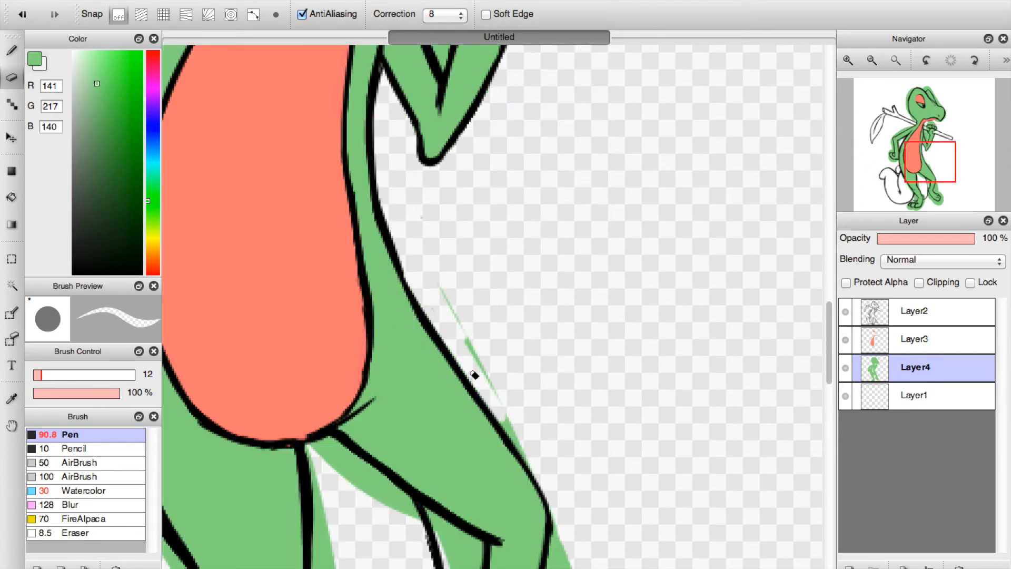
{"action": "left_click_drag", "start_coordinate": [451, 314], "coordinate": [473, 366]}
{"action": "mouse_move", "coordinate": [505, 401]}
{"action": "left_mouse_down"}
{"action": "mouse_move", "coordinate": [538, 468]}
{"action": "mouse_move", "coordinate": [490, 412]}
{"action": "left_mouse_up"}
{"action": "mouse_move", "coordinate": [362, 453]}
{"action": "left_mouse_down"}
{"action": "mouse_move", "coordinate": [329, 451]}
{"action": "mouse_move", "coordinate": [372, 474]}
{"action": "mouse_move", "coordinate": [336, 449]}
{"action": "mouse_move", "coordinate": [343, 469]}
{"action": "mouse_move", "coordinate": [420, 516]}
{"action": "left_mouse_up"}
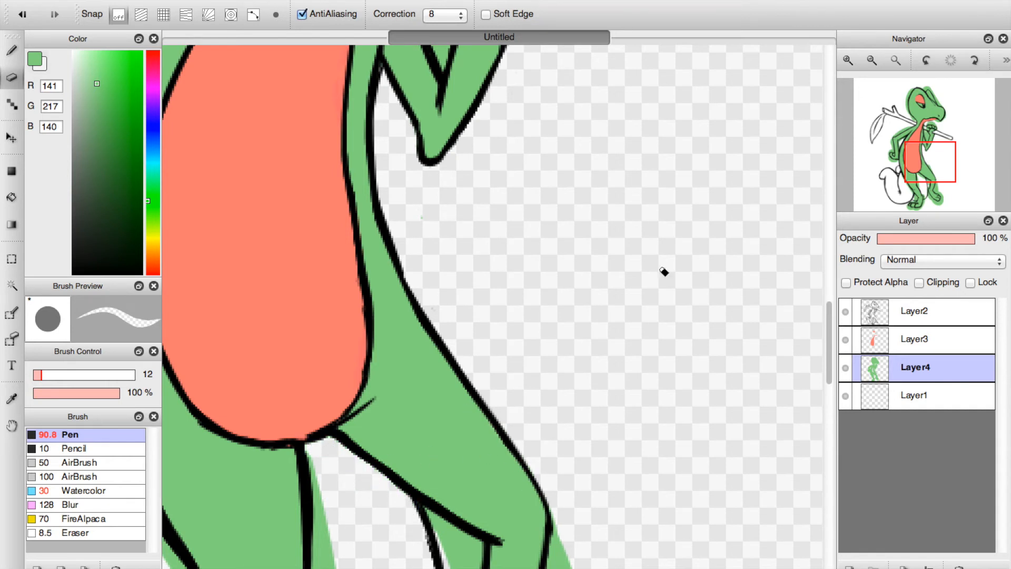
Erase the green overspill along both sides of the leg nearest the tail and around its foot and toes.
{"action": "left_click_drag", "start_coordinate": [931, 182], "coordinate": [926, 205]}
{"action": "mouse_move", "coordinate": [381, 218]}
{"action": "left_mouse_down"}
{"action": "mouse_move", "coordinate": [375, 167]}
{"action": "mouse_move", "coordinate": [415, 354]}
{"action": "mouse_move", "coordinate": [384, 216]}
{"action": "left_mouse_up"}
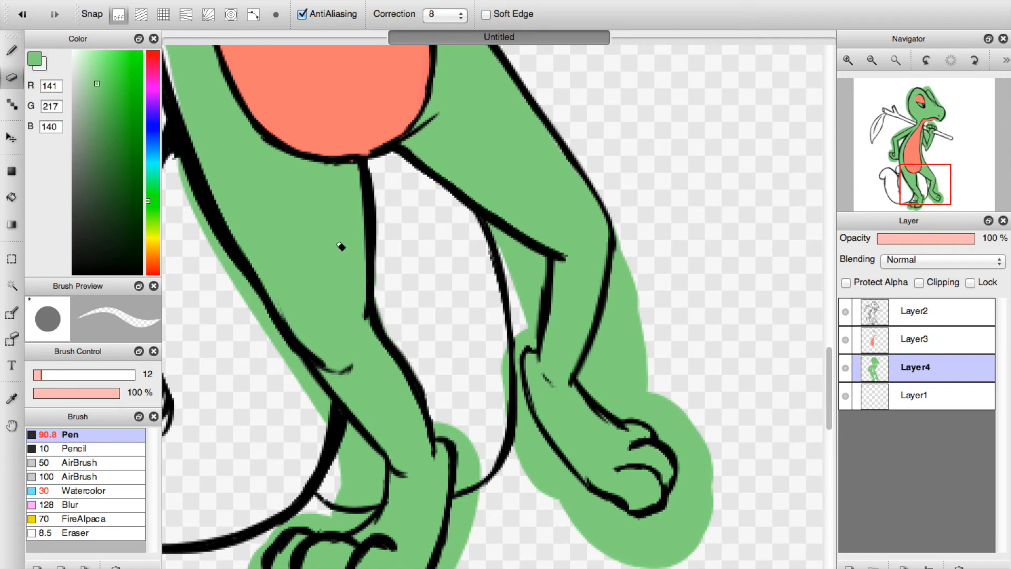
{"action": "mouse_move", "coordinate": [174, 152]}
{"action": "left_mouse_down"}
{"action": "mouse_move", "coordinate": [261, 321]}
{"action": "mouse_move", "coordinate": [238, 286]}
{"action": "mouse_move", "coordinate": [298, 374]}
{"action": "mouse_move", "coordinate": [258, 296]}
{"action": "mouse_move", "coordinate": [328, 427]}
{"action": "mouse_move", "coordinate": [330, 415]}
{"action": "mouse_move", "coordinate": [338, 419]}
{"action": "mouse_move", "coordinate": [326, 404]}
{"action": "mouse_move", "coordinate": [356, 452]}
{"action": "left_mouse_up"}
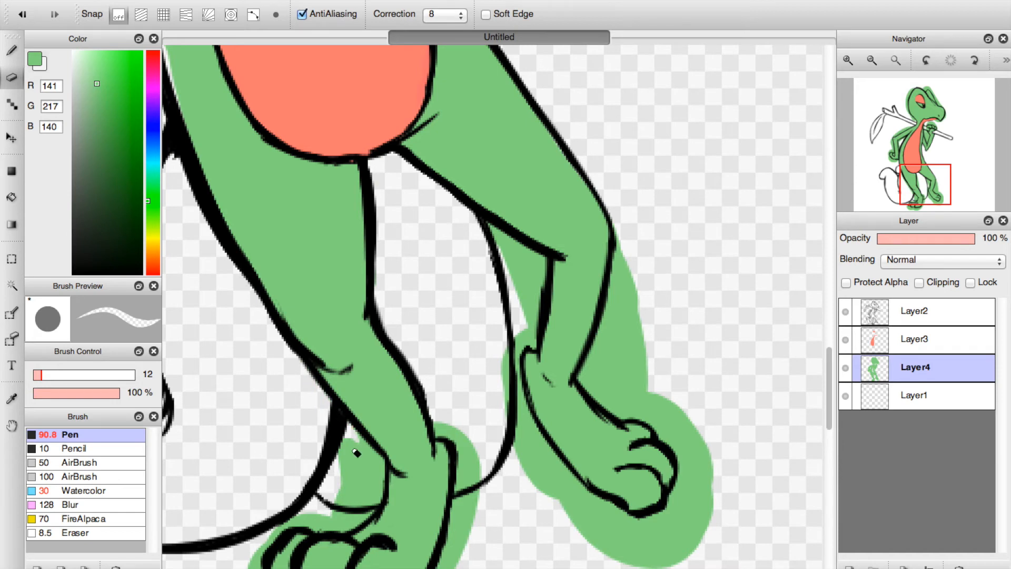
{"action": "left_click", "coordinate": [872, 182]}
{"action": "left_click", "coordinate": [917, 197]}
{"action": "mouse_move", "coordinate": [363, 349]}
{"action": "left_mouse_down"}
{"action": "mouse_move", "coordinate": [346, 420]}
{"action": "mouse_move", "coordinate": [344, 386]}
{"action": "mouse_move", "coordinate": [380, 403]}
{"action": "mouse_move", "coordinate": [371, 434]}
{"action": "mouse_move", "coordinate": [352, 428]}
{"action": "mouse_move", "coordinate": [356, 399]}
{"action": "mouse_move", "coordinate": [401, 428]}
{"action": "mouse_move", "coordinate": [388, 414]}
{"action": "mouse_move", "coordinate": [431, 413]}
{"action": "mouse_move", "coordinate": [439, 447]}
{"action": "mouse_move", "coordinate": [436, 422]}
{"action": "mouse_move", "coordinate": [523, 425]}
{"action": "mouse_move", "coordinate": [559, 334]}
{"action": "mouse_move", "coordinate": [529, 362]}
{"action": "mouse_move", "coordinate": [564, 258]}
{"action": "mouse_move", "coordinate": [556, 354]}
{"action": "mouse_move", "coordinate": [541, 371]}
{"action": "mouse_move", "coordinate": [562, 308]}
{"action": "mouse_move", "coordinate": [551, 239]}
{"action": "mouse_move", "coordinate": [556, 248]}
{"action": "mouse_move", "coordinate": [531, 233]}
{"action": "left_mouse_up"}
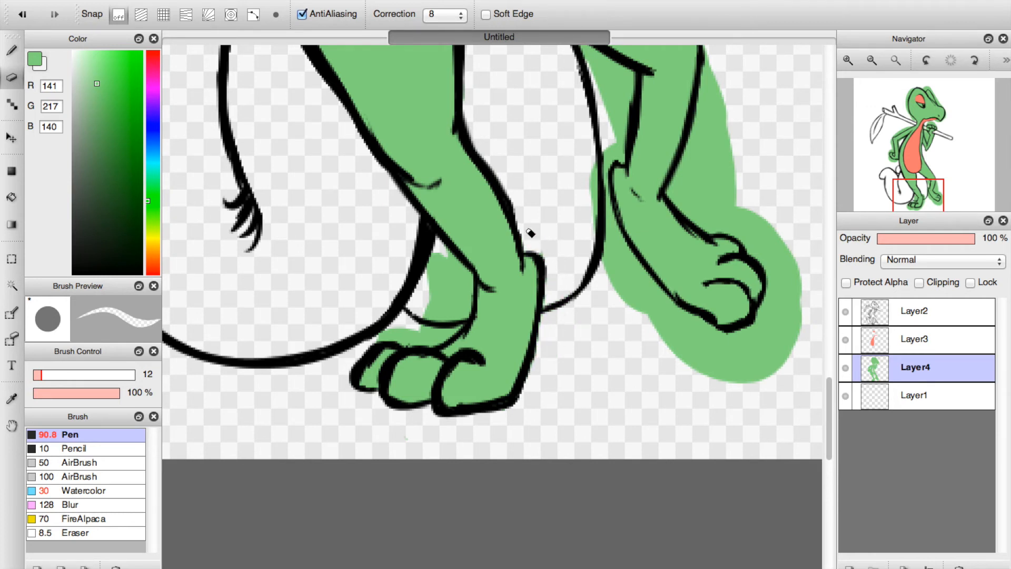
{"action": "mouse_move", "coordinate": [439, 258]}
{"action": "left_mouse_down"}
{"action": "mouse_move", "coordinate": [469, 286]}
{"action": "mouse_move", "coordinate": [438, 339]}
{"action": "mouse_move", "coordinate": [462, 319]}
{"action": "mouse_move", "coordinate": [412, 343]}
{"action": "left_mouse_up"}
{"action": "mouse_move", "coordinate": [442, 306]}
{"action": "left_mouse_down"}
{"action": "mouse_move", "coordinate": [437, 277]}
{"action": "mouse_move", "coordinate": [449, 312]}
{"action": "left_mouse_up"}
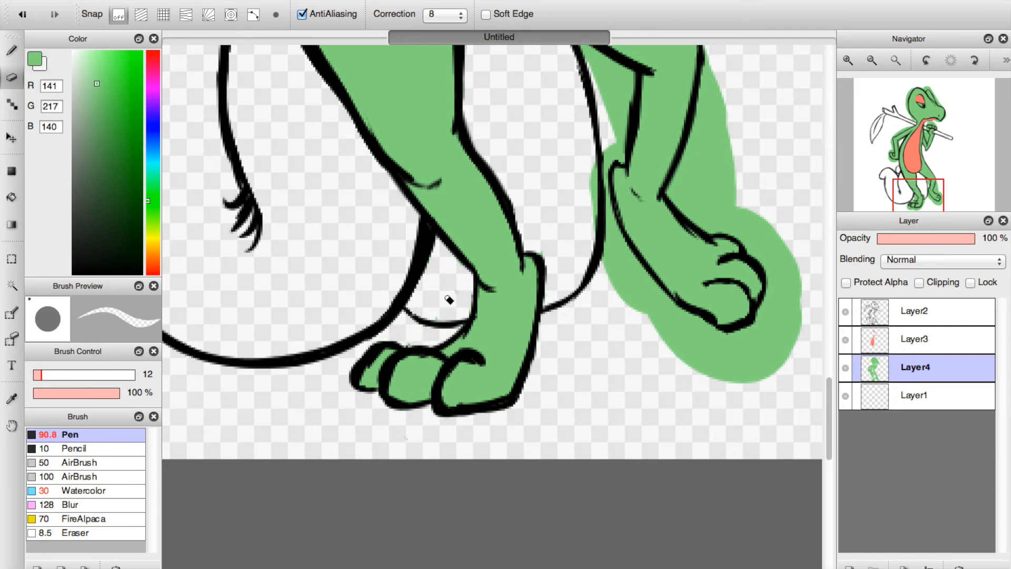
Erase the green overspill around the forward leg's shin, knee and foot.
{"action": "mouse_move", "coordinate": [632, 188]}
{"action": "left_mouse_down"}
{"action": "mouse_move", "coordinate": [601, 153]}
{"action": "mouse_move", "coordinate": [599, 198]}
{"action": "mouse_move", "coordinate": [629, 286]}
{"action": "mouse_move", "coordinate": [604, 150]}
{"action": "mouse_move", "coordinate": [608, 179]}
{"action": "mouse_move", "coordinate": [616, 146]}
{"action": "mouse_move", "coordinate": [623, 153]}
{"action": "mouse_move", "coordinate": [630, 79]}
{"action": "mouse_move", "coordinate": [587, 55]}
{"action": "mouse_move", "coordinate": [614, 84]}
{"action": "left_mouse_up"}
{"action": "mouse_move", "coordinate": [623, 296]}
{"action": "left_mouse_down"}
{"action": "mouse_move", "coordinate": [634, 259]}
{"action": "mouse_move", "coordinate": [682, 344]}
{"action": "mouse_move", "coordinate": [610, 223]}
{"action": "mouse_move", "coordinate": [676, 310]}
{"action": "mouse_move", "coordinate": [660, 339]}
{"action": "mouse_move", "coordinate": [630, 298]}
{"action": "mouse_move", "coordinate": [638, 291]}
{"action": "mouse_move", "coordinate": [698, 327]}
{"action": "mouse_move", "coordinate": [668, 300]}
{"action": "mouse_move", "coordinate": [710, 323]}
{"action": "mouse_move", "coordinate": [729, 352]}
{"action": "mouse_move", "coordinate": [726, 340]}
{"action": "mouse_move", "coordinate": [682, 326]}
{"action": "mouse_move", "coordinate": [735, 355]}
{"action": "mouse_move", "coordinate": [723, 345]}
{"action": "mouse_move", "coordinate": [740, 338]}
{"action": "mouse_move", "coordinate": [723, 339]}
{"action": "mouse_move", "coordinate": [753, 341]}
{"action": "mouse_move", "coordinate": [781, 285]}
{"action": "mouse_move", "coordinate": [727, 361]}
{"action": "mouse_move", "coordinate": [654, 348]}
{"action": "mouse_move", "coordinate": [665, 337]}
{"action": "mouse_move", "coordinate": [764, 365]}
{"action": "mouse_move", "coordinate": [745, 375]}
{"action": "mouse_move", "coordinate": [797, 311]}
{"action": "mouse_move", "coordinate": [782, 286]}
{"action": "mouse_move", "coordinate": [778, 301]}
{"action": "mouse_move", "coordinate": [758, 255]}
{"action": "mouse_move", "coordinate": [801, 283]}
{"action": "left_mouse_up"}
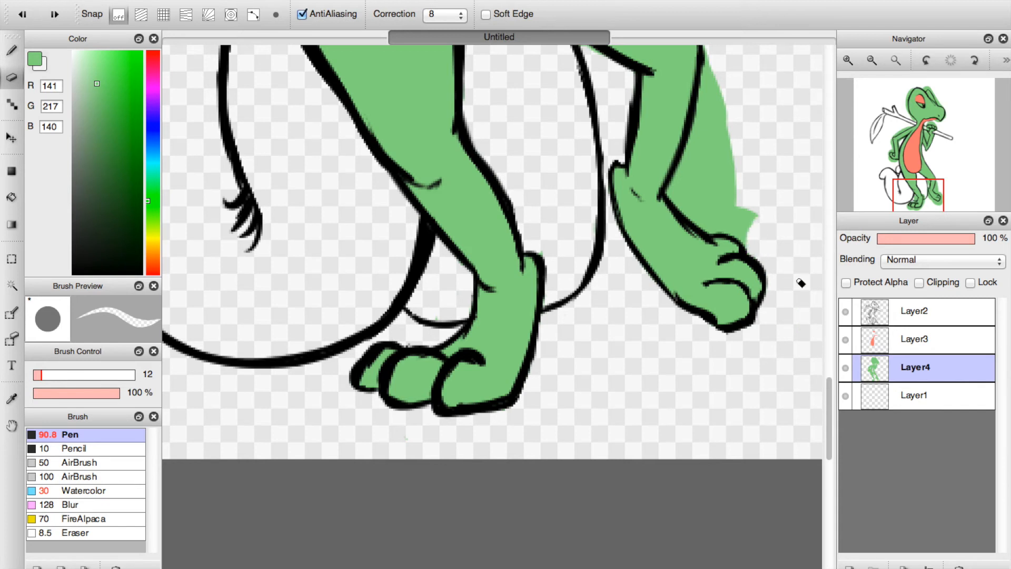
{"action": "left_click", "coordinate": [937, 173]}
{"action": "mouse_move", "coordinate": [459, 291]}
{"action": "left_mouse_down"}
{"action": "mouse_move", "coordinate": [449, 225]}
{"action": "mouse_move", "coordinate": [457, 298]}
{"action": "mouse_move", "coordinate": [436, 350]}
{"action": "mouse_move", "coordinate": [454, 258]}
{"action": "mouse_move", "coordinate": [421, 383]}
{"action": "mouse_move", "coordinate": [448, 420]}
{"action": "mouse_move", "coordinate": [425, 399]}
{"action": "mouse_move", "coordinate": [485, 432]}
{"action": "mouse_move", "coordinate": [476, 428]}
{"action": "mouse_move", "coordinate": [487, 407]}
{"action": "mouse_move", "coordinate": [465, 413]}
{"action": "mouse_move", "coordinate": [476, 422]}
{"action": "mouse_move", "coordinate": [464, 382]}
{"action": "mouse_move", "coordinate": [483, 374]}
{"action": "mouse_move", "coordinate": [474, 385]}
{"action": "mouse_move", "coordinate": [441, 380]}
{"action": "mouse_move", "coordinate": [453, 345]}
{"action": "left_mouse_up"}
{"action": "mouse_move", "coordinate": [362, 244]}
{"action": "left_mouse_down"}
{"action": "mouse_move", "coordinate": [313, 241]}
{"action": "mouse_move", "coordinate": [358, 269]}
{"action": "left_mouse_up"}
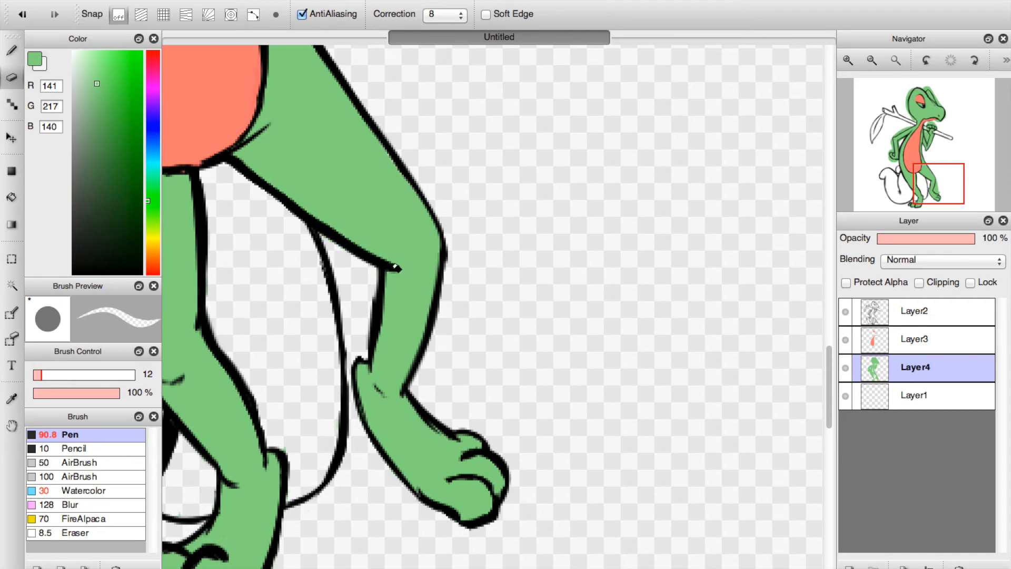
Erase the green overspill between the bent arm and the back, and around its fist and outer forearm.
{"action": "left_click", "coordinate": [891, 186]}
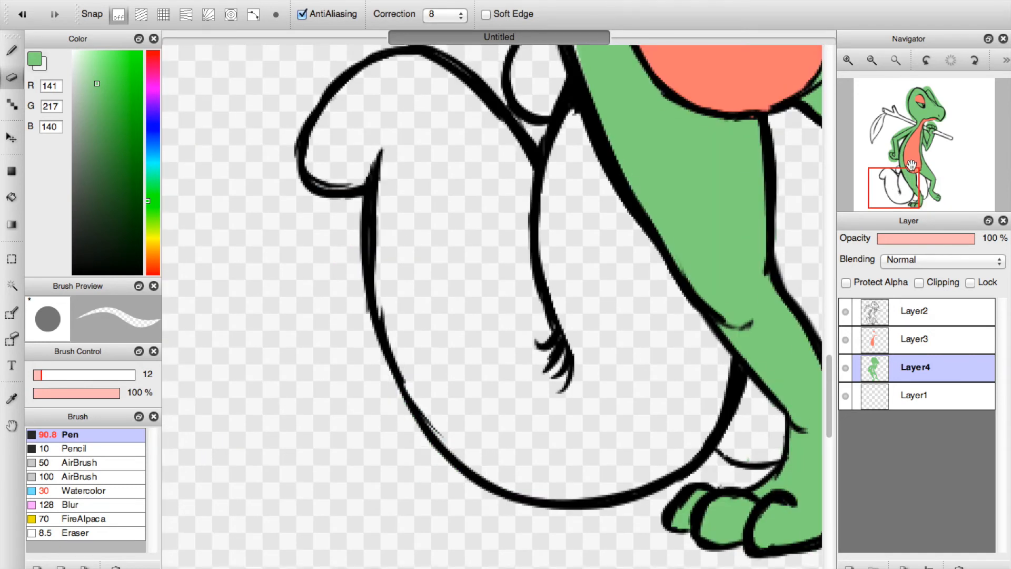
{"action": "left_click_drag", "start_coordinate": [911, 165], "coordinate": [907, 152]}
{"action": "mouse_move", "coordinate": [374, 258]}
{"action": "left_mouse_down"}
{"action": "mouse_move", "coordinate": [377, 162]}
{"action": "mouse_move", "coordinate": [419, 138]}
{"action": "mouse_move", "coordinate": [374, 158]}
{"action": "mouse_move", "coordinate": [474, 97]}
{"action": "left_mouse_up"}
{"action": "mouse_move", "coordinate": [243, 324]}
{"action": "left_mouse_down"}
{"action": "mouse_move", "coordinate": [249, 382]}
{"action": "mouse_move", "coordinate": [240, 314]}
{"action": "mouse_move", "coordinate": [302, 419]}
{"action": "mouse_move", "coordinate": [288, 397]}
{"action": "mouse_move", "coordinate": [361, 411]}
{"action": "mouse_move", "coordinate": [288, 422]}
{"action": "mouse_move", "coordinate": [343, 428]}
{"action": "mouse_move", "coordinate": [271, 413]}
{"action": "mouse_move", "coordinate": [262, 393]}
{"action": "mouse_move", "coordinate": [228, 385]}
{"action": "left_mouse_up"}
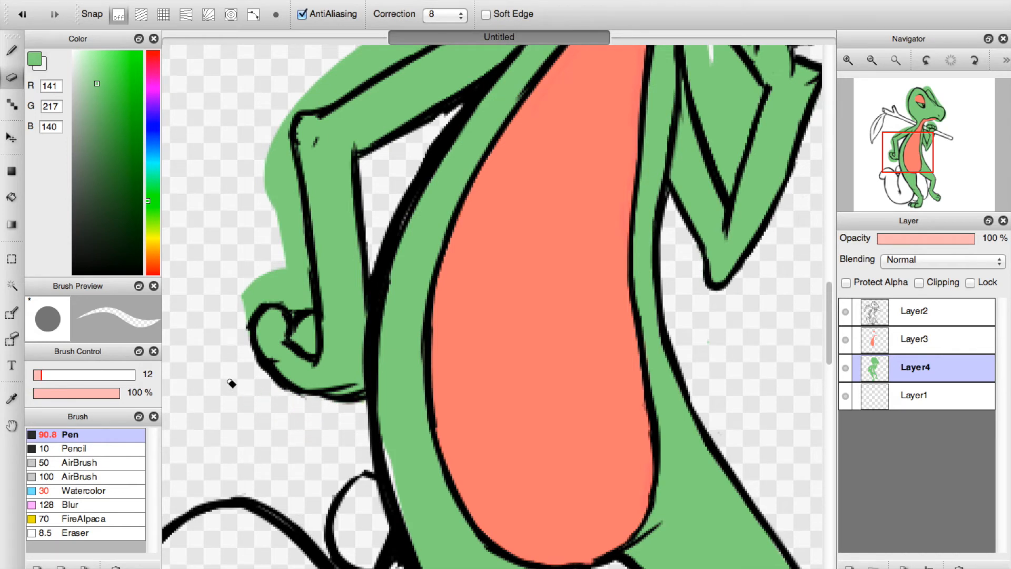
{"action": "mouse_move", "coordinate": [244, 320]}
{"action": "left_mouse_down"}
{"action": "mouse_move", "coordinate": [283, 291]}
{"action": "mouse_move", "coordinate": [261, 298]}
{"action": "mouse_move", "coordinate": [292, 311]}
{"action": "mouse_move", "coordinate": [306, 299]}
{"action": "mouse_move", "coordinate": [289, 137]}
{"action": "mouse_move", "coordinate": [274, 232]}
{"action": "mouse_move", "coordinate": [290, 288]}
{"action": "mouse_move", "coordinate": [278, 270]}
{"action": "left_mouse_up"}
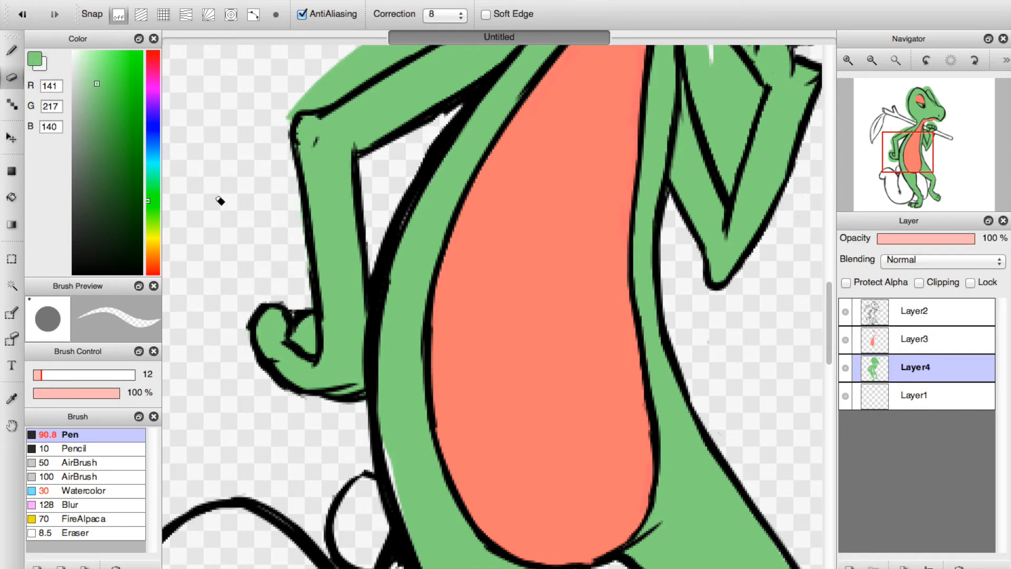
Fill the green missing along the back outline with the Pen at size 38, then erase the excess outside the line.
{"action": "left_click", "coordinate": [12, 51]}
{"action": "left_click_drag", "start_coordinate": [98, 375], "coordinate": [59, 375]}
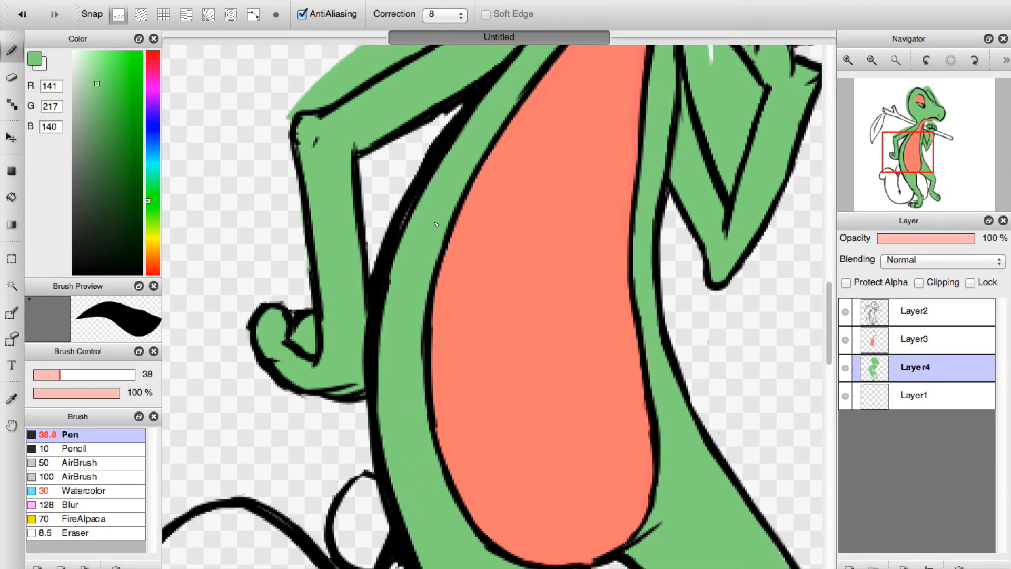
{"action": "left_click_drag", "start_coordinate": [440, 194], "coordinate": [498, 157]}
{"action": "left_click", "coordinate": [12, 78]}
{"action": "mouse_move", "coordinate": [399, 187]}
{"action": "left_mouse_down"}
{"action": "mouse_move", "coordinate": [425, 154]}
{"action": "mouse_move", "coordinate": [390, 227]}
{"action": "left_mouse_up"}
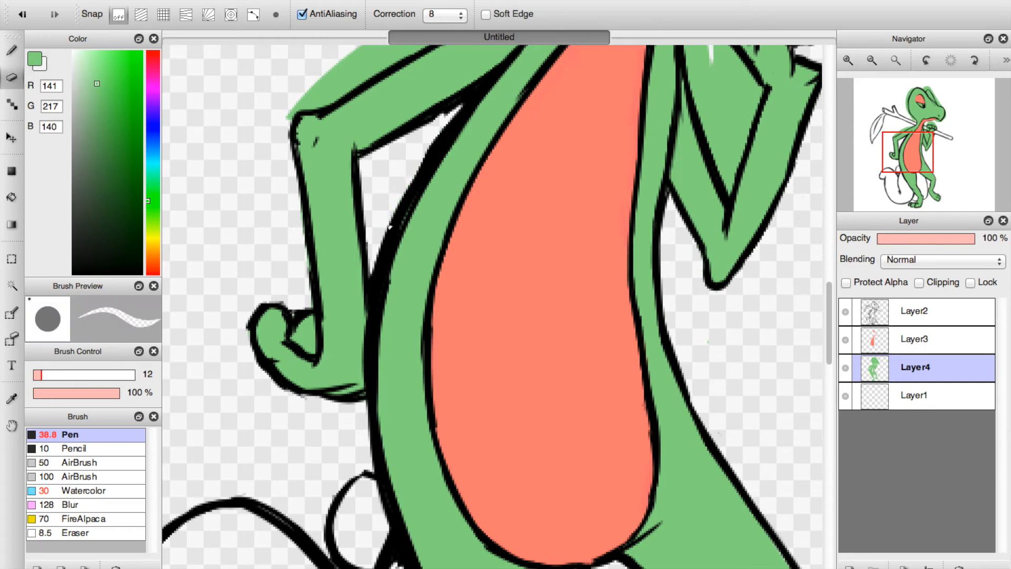
Erase the green overspill above the bent arm's elbow and upper arm and behind the neck.
{"action": "left_click_drag", "start_coordinate": [919, 154], "coordinate": [838, 138]}
{"action": "mouse_move", "coordinate": [314, 175]}
{"action": "left_mouse_down"}
{"action": "mouse_move", "coordinate": [329, 181]}
{"action": "mouse_move", "coordinate": [532, 64]}
{"action": "mouse_move", "coordinate": [428, 102]}
{"action": "mouse_move", "coordinate": [436, 94]}
{"action": "mouse_move", "coordinate": [445, 100]}
{"action": "mouse_move", "coordinate": [327, 169]}
{"action": "left_mouse_up"}
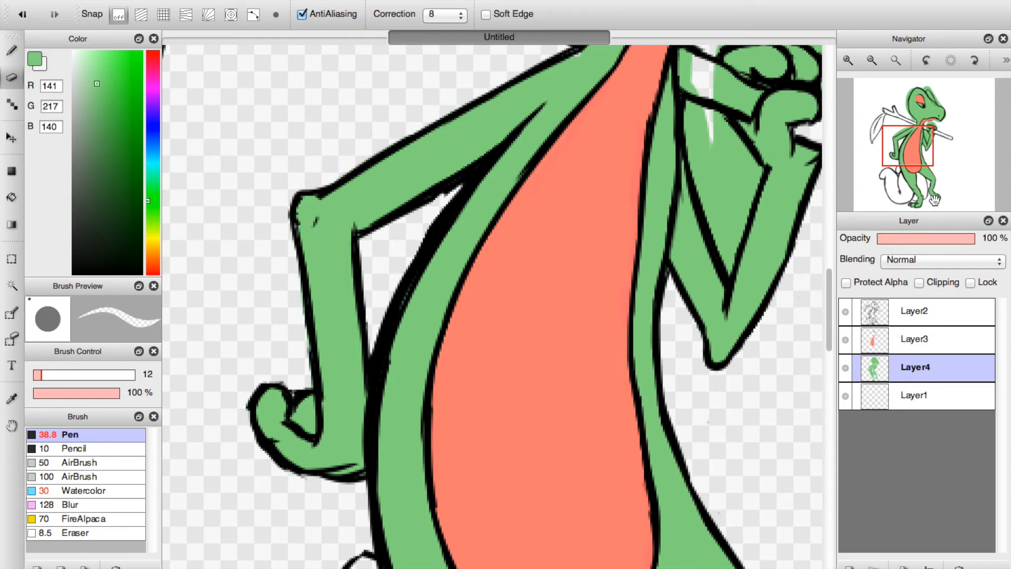
{"action": "left_click_drag", "start_coordinate": [926, 115], "coordinate": [928, 112]}
{"action": "mouse_move", "coordinate": [293, 389]}
{"action": "left_mouse_down"}
{"action": "mouse_move", "coordinate": [287, 364]}
{"action": "mouse_move", "coordinate": [323, 404]}
{"action": "left_mouse_up"}
{"action": "mouse_move", "coordinate": [237, 230]}
{"action": "left_mouse_down"}
{"action": "mouse_move", "coordinate": [259, 312]}
{"action": "mouse_move", "coordinate": [215, 182]}
{"action": "left_mouse_up"}
Erase the green overspill around the back and top of the head and the tip of the crest.
{"action": "left_click_drag", "start_coordinate": [852, 157], "coordinate": [847, 120]}
{"action": "mouse_move", "coordinate": [305, 391]}
{"action": "left_mouse_down"}
{"action": "mouse_move", "coordinate": [309, 476]}
{"action": "mouse_move", "coordinate": [369, 264]}
{"action": "mouse_move", "coordinate": [377, 274]}
{"action": "mouse_move", "coordinate": [396, 234]}
{"action": "left_mouse_up"}
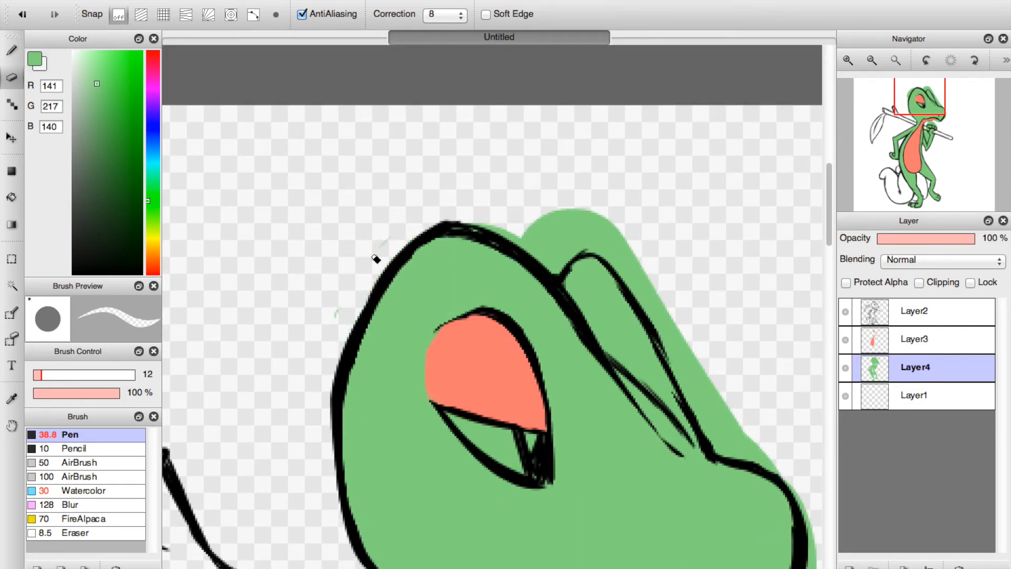
{"action": "mouse_move", "coordinate": [482, 222]}
{"action": "left_mouse_down"}
{"action": "mouse_move", "coordinate": [536, 247]}
{"action": "mouse_move", "coordinate": [555, 271]}
{"action": "mouse_move", "coordinate": [582, 243]}
{"action": "mouse_move", "coordinate": [570, 256]}
{"action": "mouse_move", "coordinate": [617, 258]}
{"action": "mouse_move", "coordinate": [648, 295]}
{"action": "mouse_move", "coordinate": [597, 245]}
{"action": "mouse_move", "coordinate": [661, 280]}
{"action": "mouse_move", "coordinate": [536, 223]}
{"action": "left_mouse_up"}
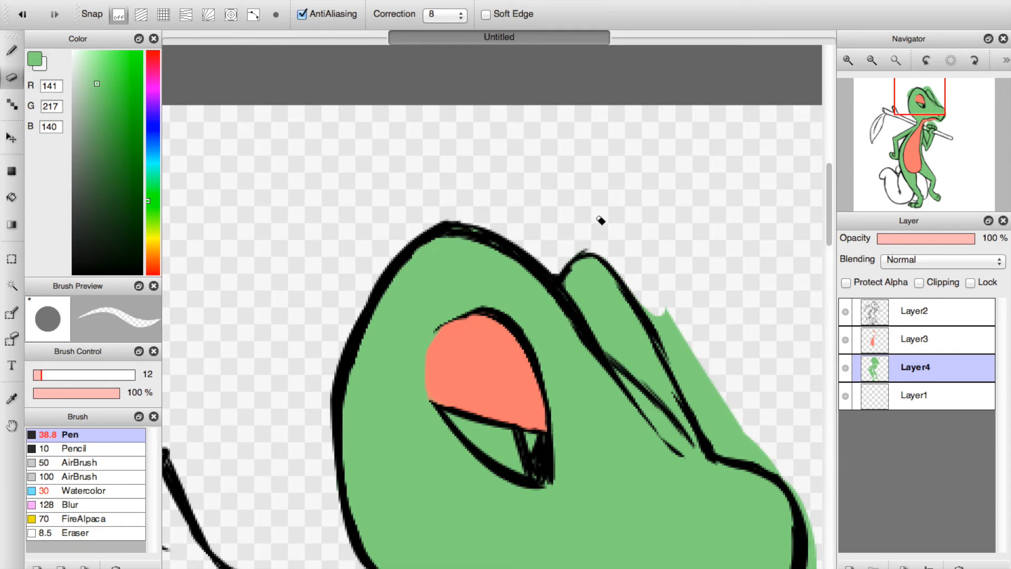
Erase the green overspill along the crest's front edge, around the snout and beneath the jaw.
{"action": "left_click", "coordinate": [939, 108]}
{"action": "mouse_move", "coordinate": [443, 153]}
{"action": "left_mouse_down"}
{"action": "mouse_move", "coordinate": [416, 145]}
{"action": "mouse_move", "coordinate": [482, 264]}
{"action": "left_mouse_up"}
{"action": "left_click_drag", "start_coordinate": [421, 168], "coordinate": [482, 273]}
{"action": "key", "text": "super+z"}
{"action": "key", "text": "super+z"}
{"action": "mouse_move", "coordinate": [426, 158]}
{"action": "left_mouse_down"}
{"action": "mouse_move", "coordinate": [458, 222]}
{"action": "mouse_move", "coordinate": [465, 204]}
{"action": "mouse_move", "coordinate": [484, 255]}
{"action": "mouse_move", "coordinate": [472, 255]}
{"action": "left_mouse_up"}
{"action": "left_click_drag", "start_coordinate": [516, 282], "coordinate": [565, 328]}
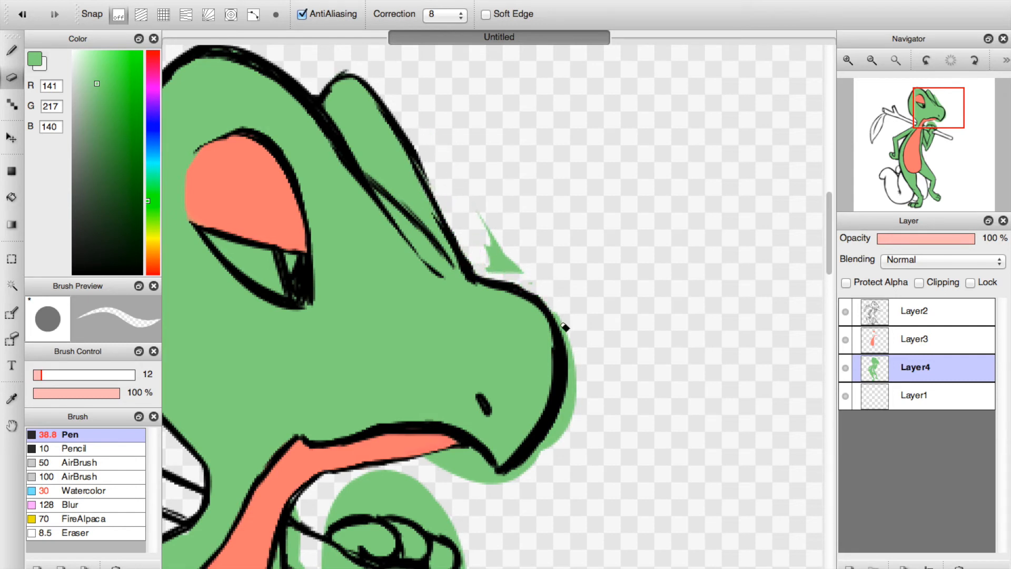
{"action": "mouse_move", "coordinate": [540, 295]}
{"action": "left_mouse_down"}
{"action": "mouse_move", "coordinate": [505, 275]}
{"action": "mouse_move", "coordinate": [483, 244]}
{"action": "mouse_move", "coordinate": [527, 284]}
{"action": "left_mouse_up"}
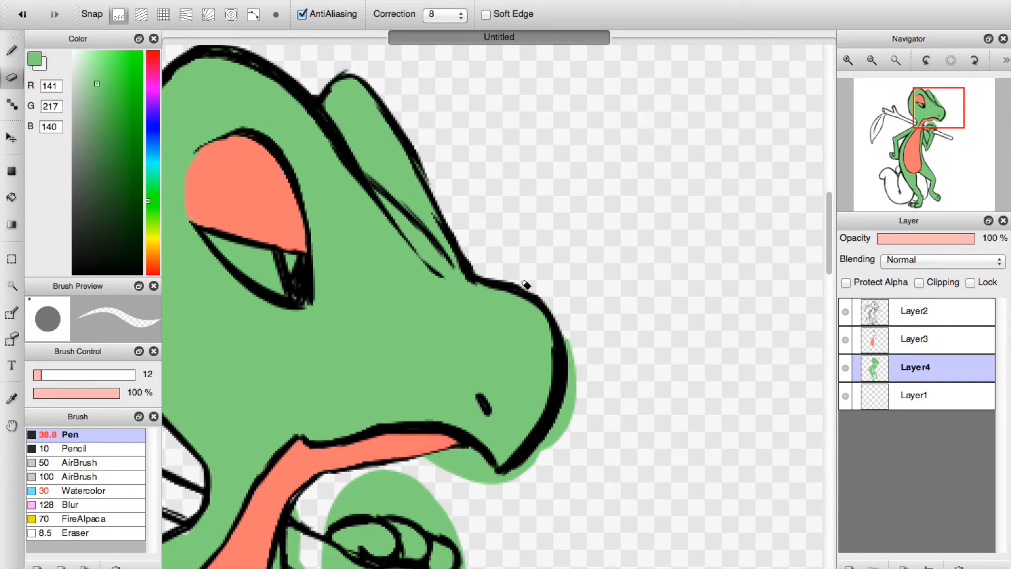
{"action": "mouse_move", "coordinate": [581, 368]}
{"action": "left_mouse_down"}
{"action": "mouse_move", "coordinate": [539, 474]}
{"action": "mouse_move", "coordinate": [560, 443]}
{"action": "mouse_move", "coordinate": [504, 490]}
{"action": "left_mouse_up"}
{"action": "mouse_move", "coordinate": [425, 463]}
{"action": "left_mouse_down"}
{"action": "mouse_move", "coordinate": [467, 461]}
{"action": "mouse_move", "coordinate": [502, 486]}
{"action": "mouse_move", "coordinate": [481, 479]}
{"action": "left_mouse_up"}
Erase the green overspill around the raised hand, off the stick beside it, and between the forearm and chest.
{"action": "left_click_drag", "start_coordinate": [924, 125], "coordinate": [922, 115]}
{"action": "left_click_drag", "start_coordinate": [505, 430], "coordinate": [502, 459]}
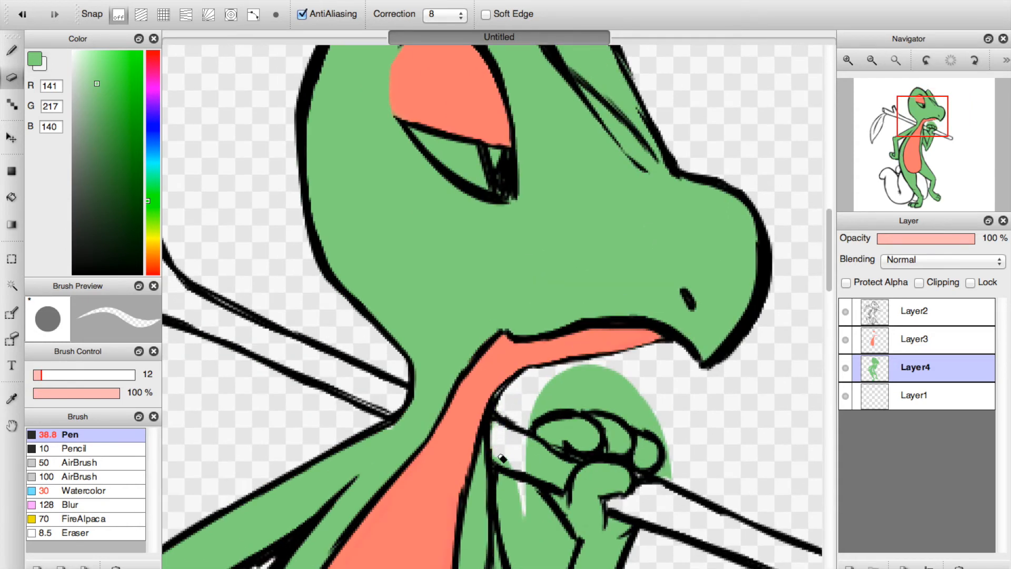
{"action": "mouse_move", "coordinate": [552, 430]}
{"action": "left_mouse_down"}
{"action": "mouse_move", "coordinate": [526, 464]}
{"action": "mouse_move", "coordinate": [559, 482]}
{"action": "mouse_move", "coordinate": [573, 468]}
{"action": "mouse_move", "coordinate": [524, 441]}
{"action": "mouse_move", "coordinate": [552, 401]}
{"action": "mouse_move", "coordinate": [624, 404]}
{"action": "mouse_move", "coordinate": [635, 422]}
{"action": "mouse_move", "coordinate": [677, 443]}
{"action": "mouse_move", "coordinate": [675, 460]}
{"action": "left_mouse_up"}
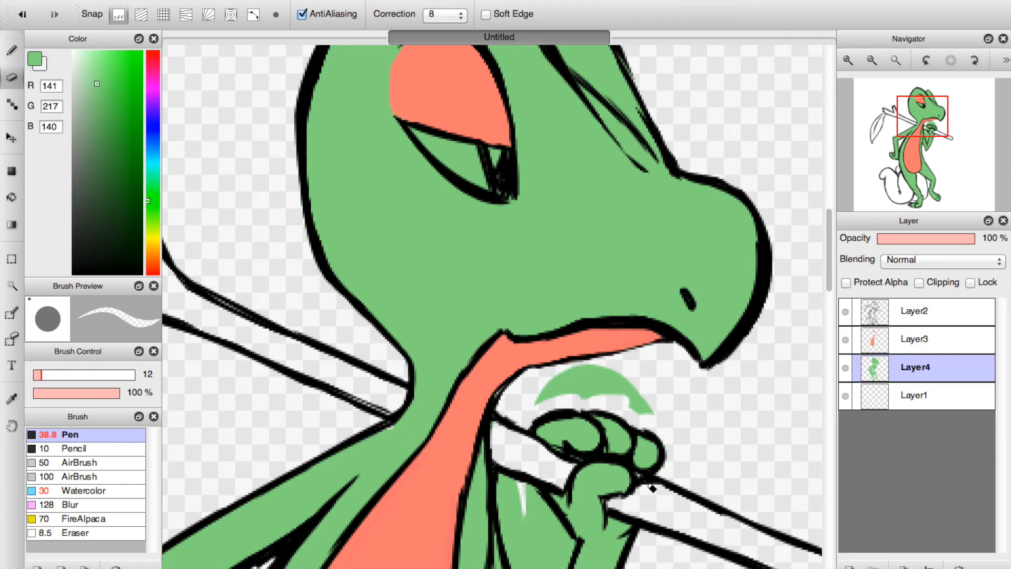
{"action": "mouse_move", "coordinate": [627, 402]}
{"action": "left_mouse_down"}
{"action": "mouse_move", "coordinate": [606, 388]}
{"action": "mouse_move", "coordinate": [580, 403]}
{"action": "mouse_move", "coordinate": [609, 369]}
{"action": "left_mouse_up"}
{"action": "left_click", "coordinate": [924, 123]}
{"action": "mouse_move", "coordinate": [543, 385]}
{"action": "left_mouse_down"}
{"action": "mouse_move", "coordinate": [542, 474]}
{"action": "mouse_move", "coordinate": [569, 538]}
{"action": "mouse_move", "coordinate": [595, 445]}
{"action": "mouse_move", "coordinate": [563, 393]}
{"action": "mouse_move", "coordinate": [559, 427]}
{"action": "mouse_move", "coordinate": [581, 484]}
{"action": "mouse_move", "coordinate": [551, 443]}
{"action": "mouse_move", "coordinate": [570, 484]}
{"action": "left_mouse_up"}
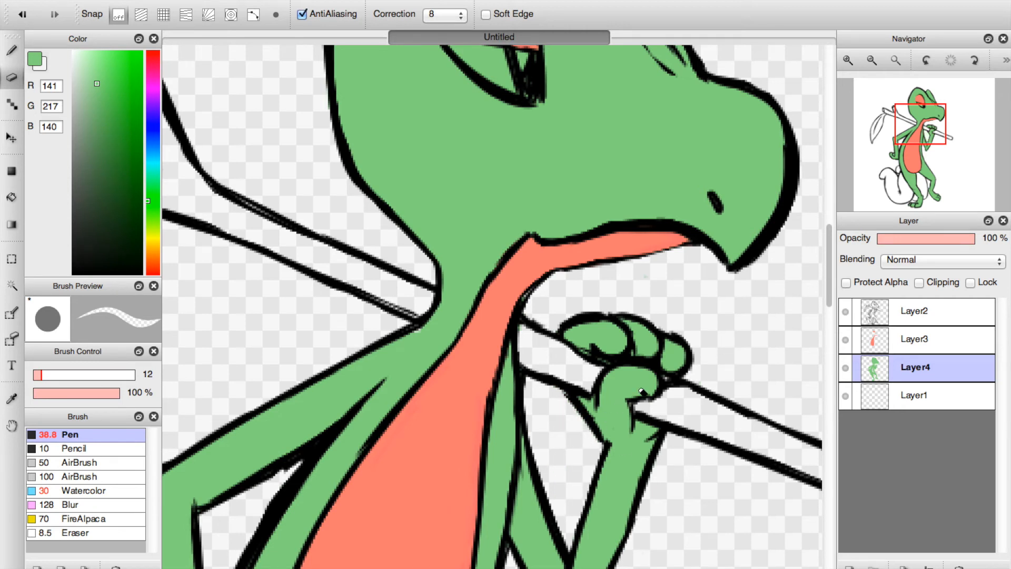
Set the Pen's size to 11 and return to the Eraser.
{"action": "key", "text": "b"}
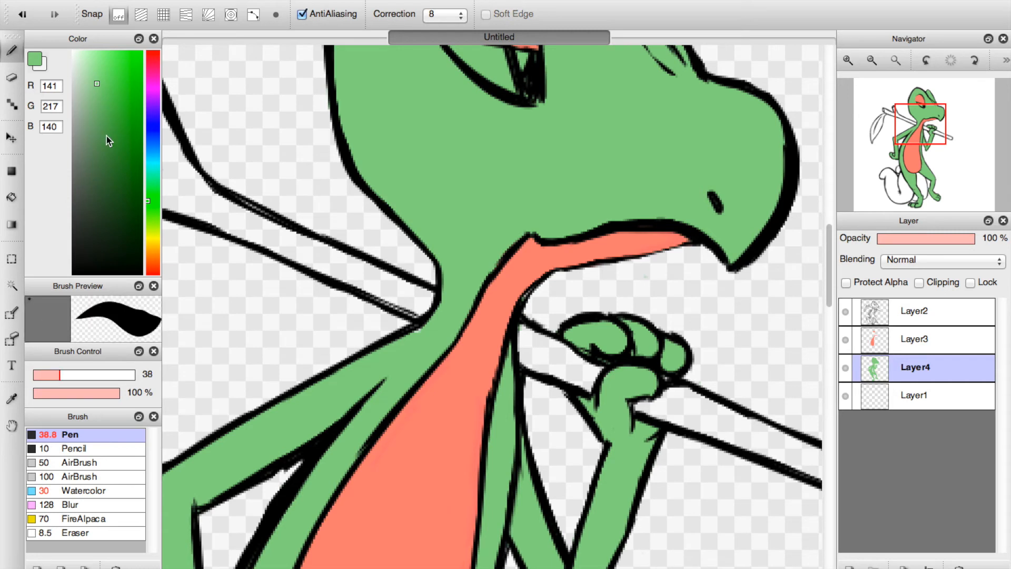
{"action": "left_click_drag", "start_coordinate": [42, 374], "coordinate": [41, 374]}
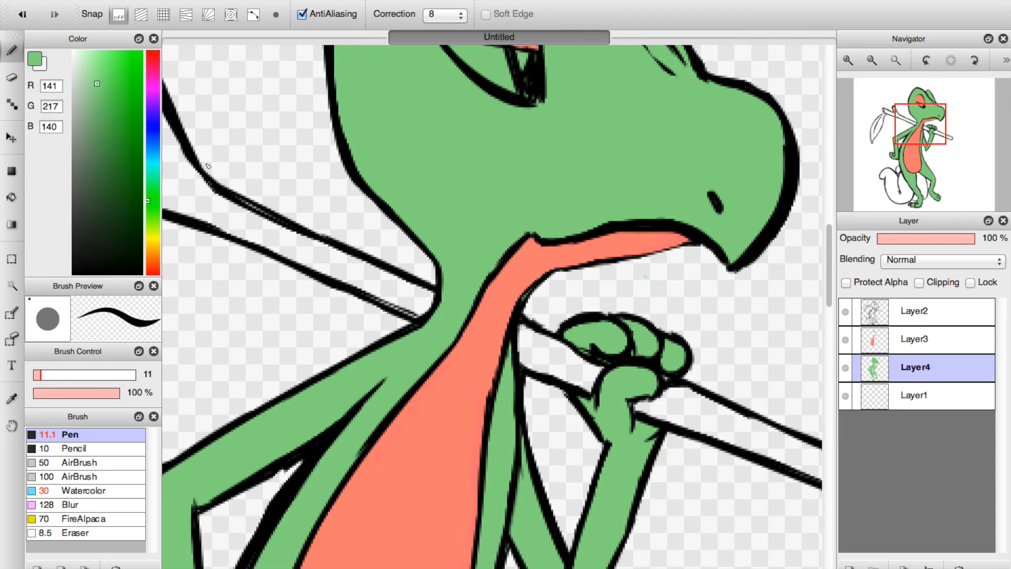
{"action": "left_click", "coordinate": [12, 78]}
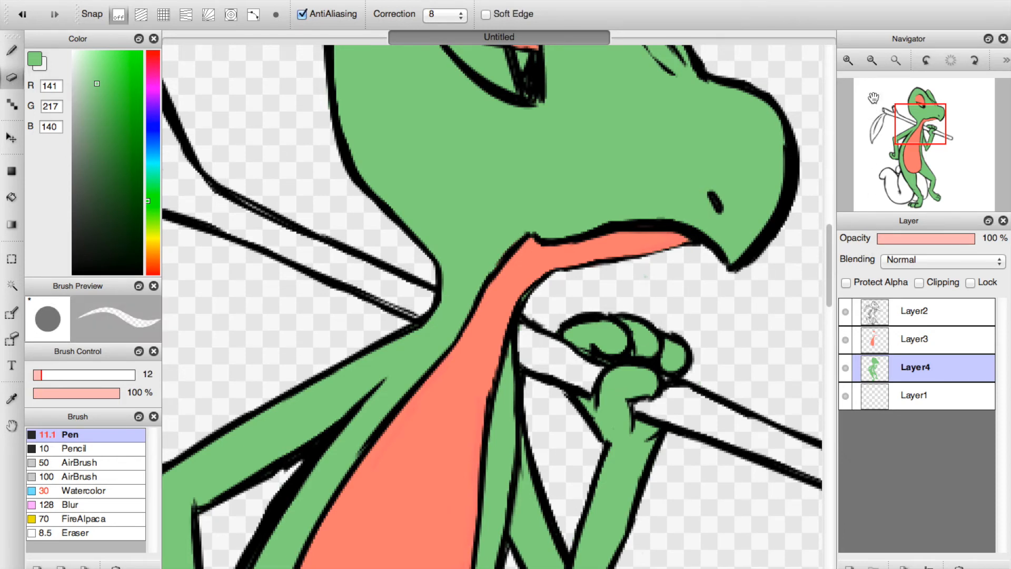
Add another layer directly above Layer1 and set the Pen to dark green (RGB 69, 105, 69) at size 63.
{"action": "left_click", "coordinate": [896, 60]}
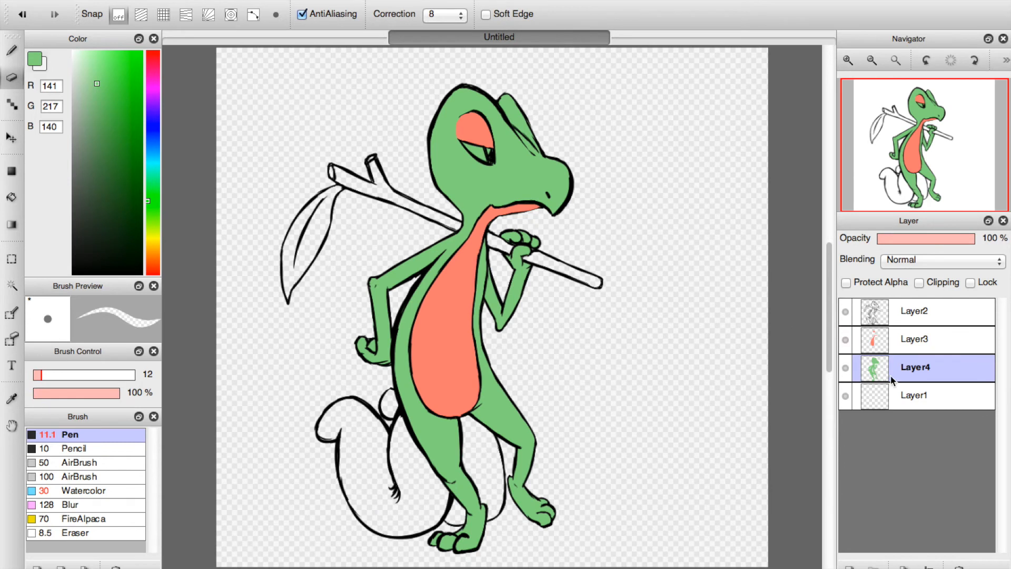
{"action": "left_click", "coordinate": [889, 396]}
{"action": "left_click", "coordinate": [845, 566]}
{"action": "left_click_drag", "start_coordinate": [101, 170], "coordinate": [96, 183]}
{"action": "left_click", "coordinate": [12, 51]}
{"action": "left_click", "coordinate": [76, 375]}
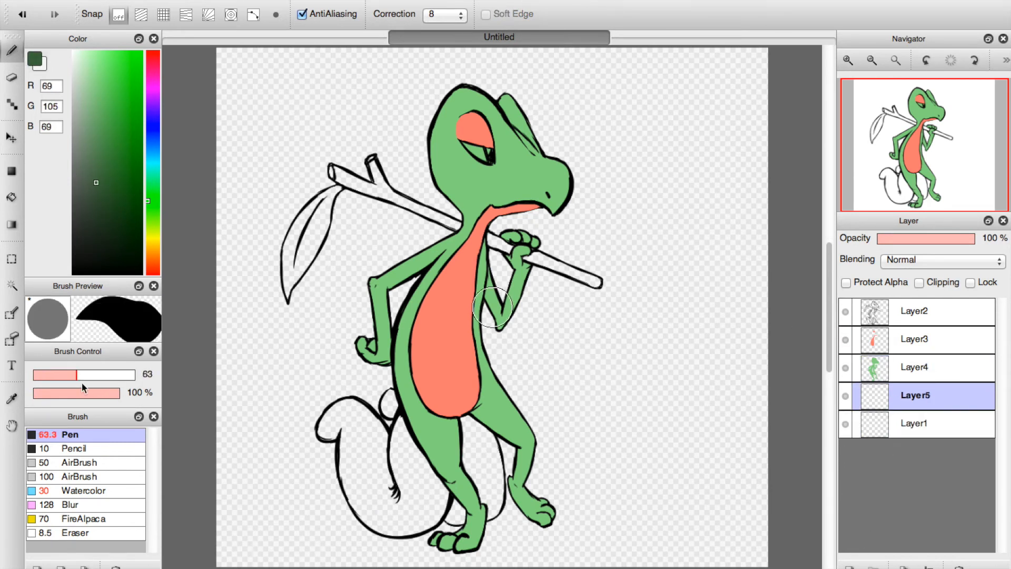
Fill all the coiled tail sections behind the legs with dark green on Layer5.
{"action": "mouse_move", "coordinate": [393, 467]}
{"action": "left_mouse_down"}
{"action": "mouse_move", "coordinate": [416, 505]}
{"action": "mouse_move", "coordinate": [404, 461]}
{"action": "left_mouse_up"}
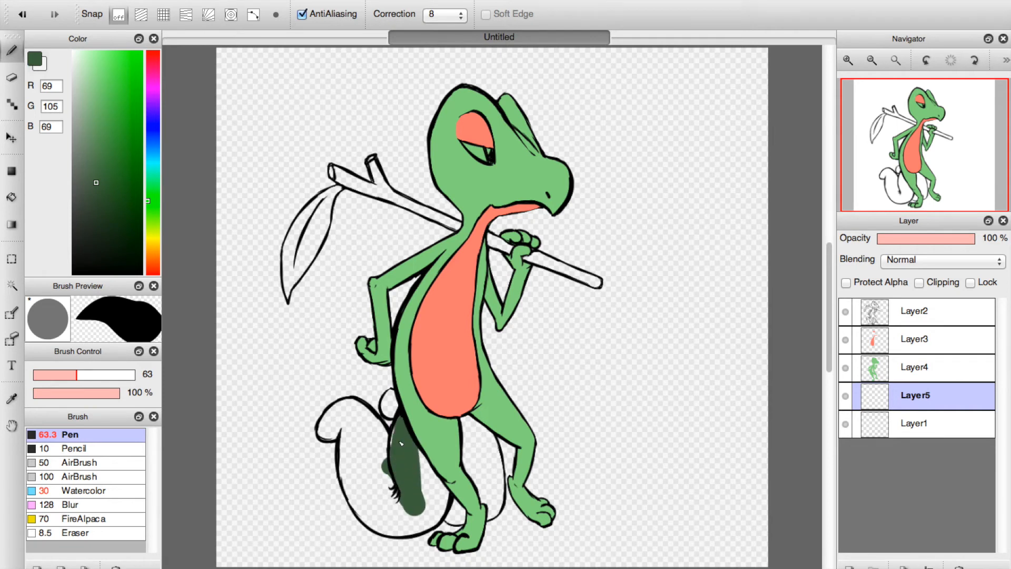
{"action": "mouse_move", "coordinate": [408, 414]}
{"action": "left_mouse_down"}
{"action": "mouse_move", "coordinate": [433, 455]}
{"action": "mouse_move", "coordinate": [423, 463]}
{"action": "mouse_move", "coordinate": [435, 499]}
{"action": "mouse_move", "coordinate": [471, 515]}
{"action": "mouse_move", "coordinate": [454, 516]}
{"action": "mouse_move", "coordinate": [465, 503]}
{"action": "mouse_move", "coordinate": [462, 492]}
{"action": "mouse_move", "coordinate": [454, 513]}
{"action": "mouse_move", "coordinate": [468, 456]}
{"action": "mouse_move", "coordinate": [462, 423]}
{"action": "mouse_move", "coordinate": [476, 429]}
{"action": "mouse_move", "coordinate": [492, 507]}
{"action": "mouse_move", "coordinate": [485, 511]}
{"action": "mouse_move", "coordinate": [477, 491]}
{"action": "mouse_move", "coordinate": [436, 488]}
{"action": "mouse_move", "coordinate": [429, 518]}
{"action": "mouse_move", "coordinate": [406, 514]}
{"action": "mouse_move", "coordinate": [401, 525]}
{"action": "mouse_move", "coordinate": [416, 524]}
{"action": "mouse_move", "coordinate": [375, 453]}
{"action": "mouse_move", "coordinate": [380, 468]}
{"action": "mouse_move", "coordinate": [388, 480]}
{"action": "mouse_move", "coordinate": [378, 434]}
{"action": "mouse_move", "coordinate": [349, 410]}
{"action": "mouse_move", "coordinate": [336, 425]}
{"action": "mouse_move", "coordinate": [339, 416]}
{"action": "mouse_move", "coordinate": [362, 509]}
{"action": "mouse_move", "coordinate": [353, 477]}
{"action": "mouse_move", "coordinate": [386, 530]}
{"action": "left_mouse_up"}
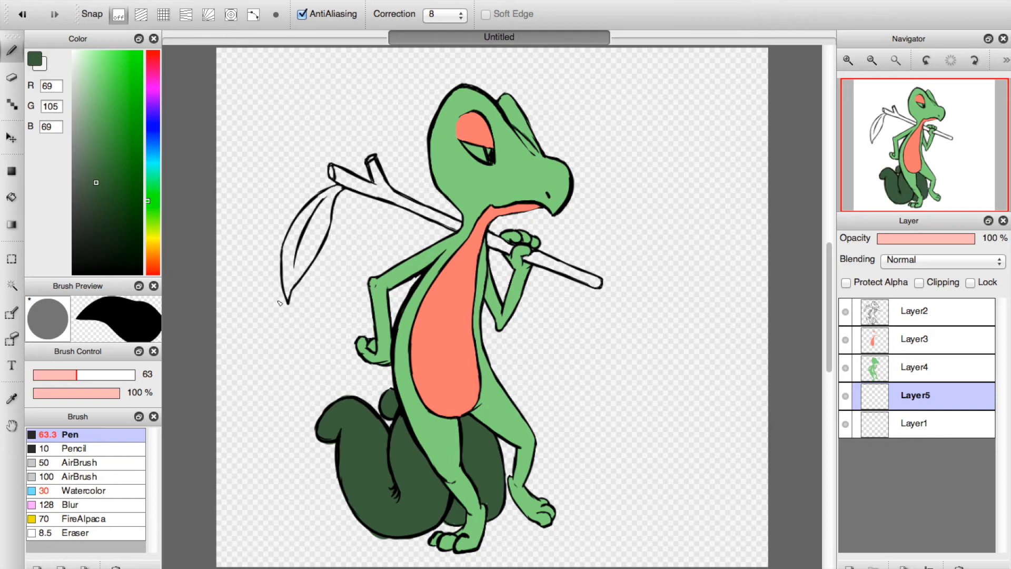
Erase the dark green overspill around the tail's outer edge, the small upper curl and the area beside the feet.
{"action": "key", "text": "e"}
{"action": "left_click", "coordinate": [848, 59]}
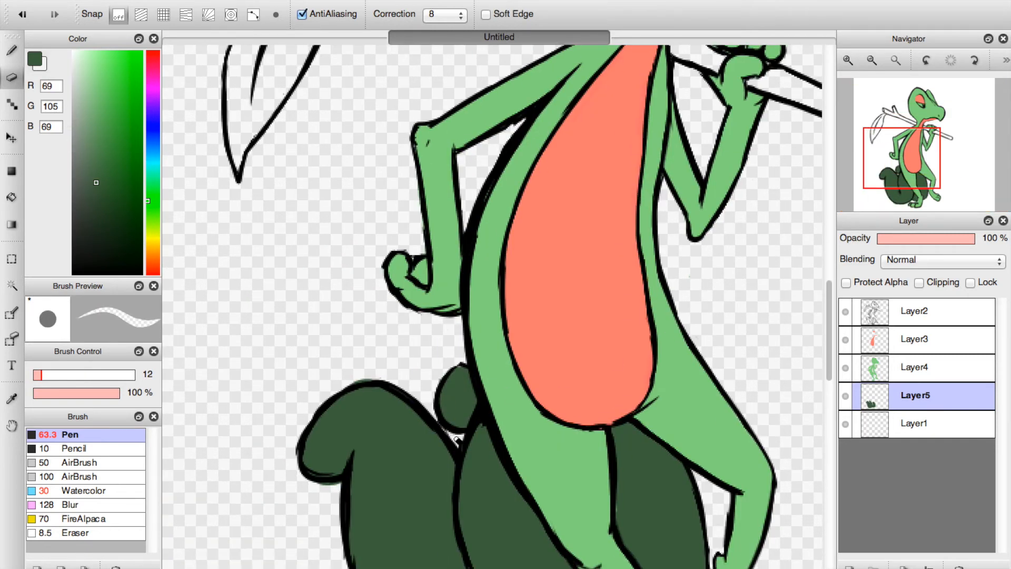
{"action": "left_click_drag", "start_coordinate": [348, 380], "coordinate": [378, 376]}
{"action": "left_click_drag", "start_coordinate": [880, 166], "coordinate": [869, 194]}
{"action": "mouse_move", "coordinate": [506, 448]}
{"action": "left_mouse_down"}
{"action": "mouse_move", "coordinate": [569, 473]}
{"action": "mouse_move", "coordinate": [507, 441]}
{"action": "mouse_move", "coordinate": [601, 463]}
{"action": "left_mouse_up"}
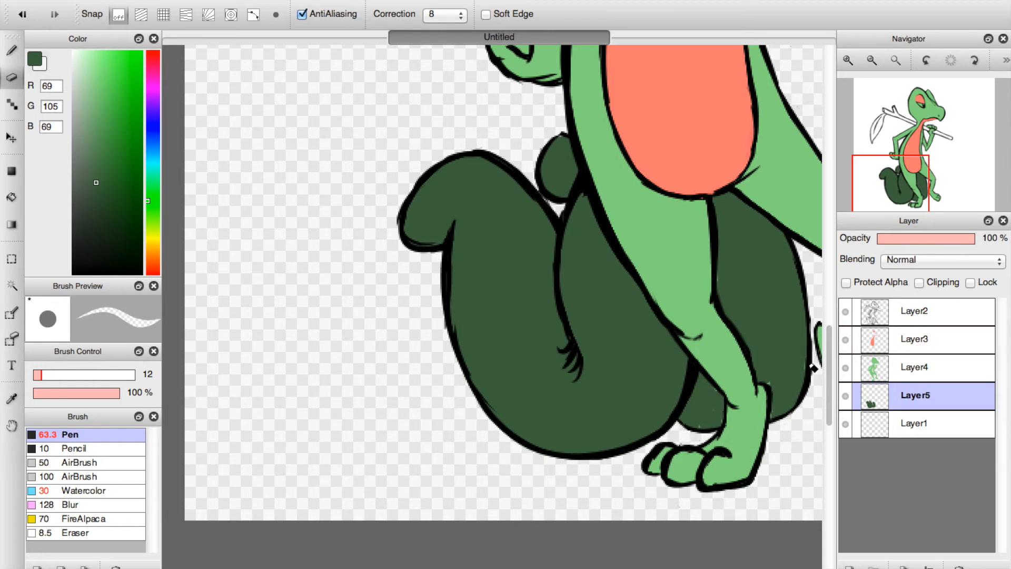
Add a layer directly above Layer4 and set the Pen to bright green (RGB 32, 218, 29) at size 13.
{"action": "left_click", "coordinate": [916, 371]}
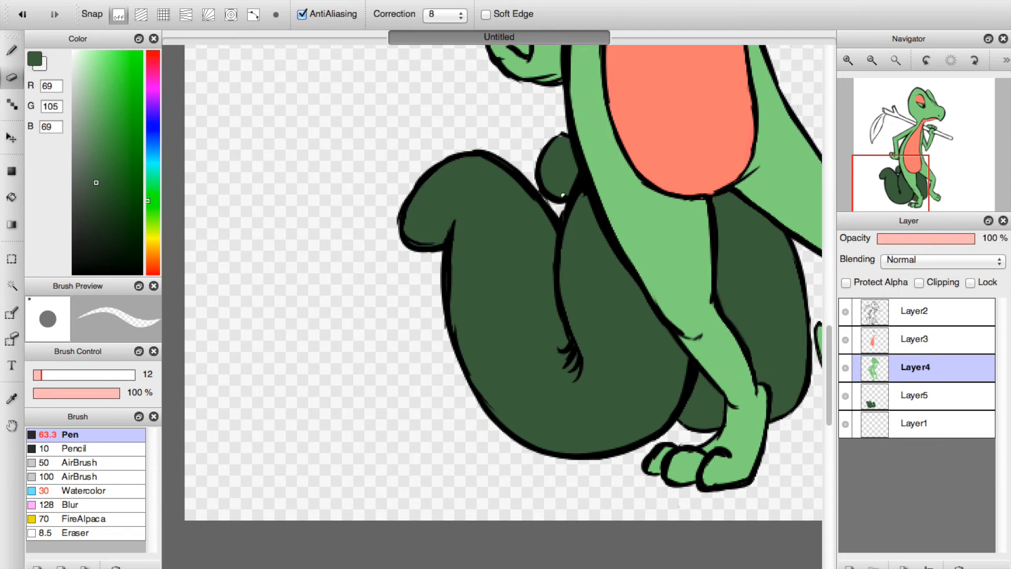
{"action": "key", "text": "b"}
{"action": "left_click", "coordinate": [42, 374]}
{"action": "left_click", "coordinate": [41, 375]}
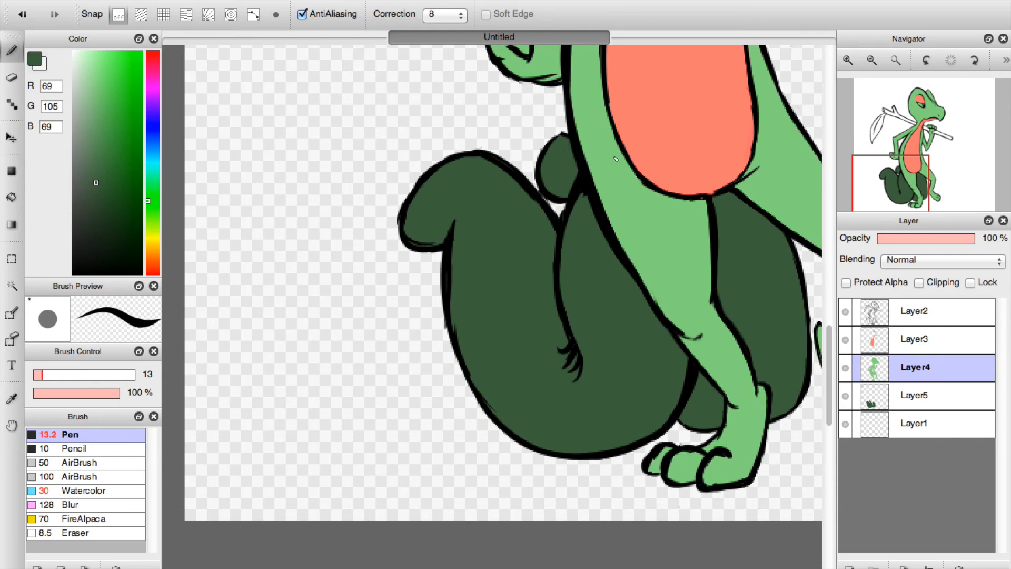
{"action": "left_click_drag", "start_coordinate": [934, 203], "coordinate": [916, 90]}
{"action": "left_click", "coordinate": [130, 87]}
{"action": "left_click", "coordinate": [133, 83]}
{"action": "left_click", "coordinate": [850, 565]}
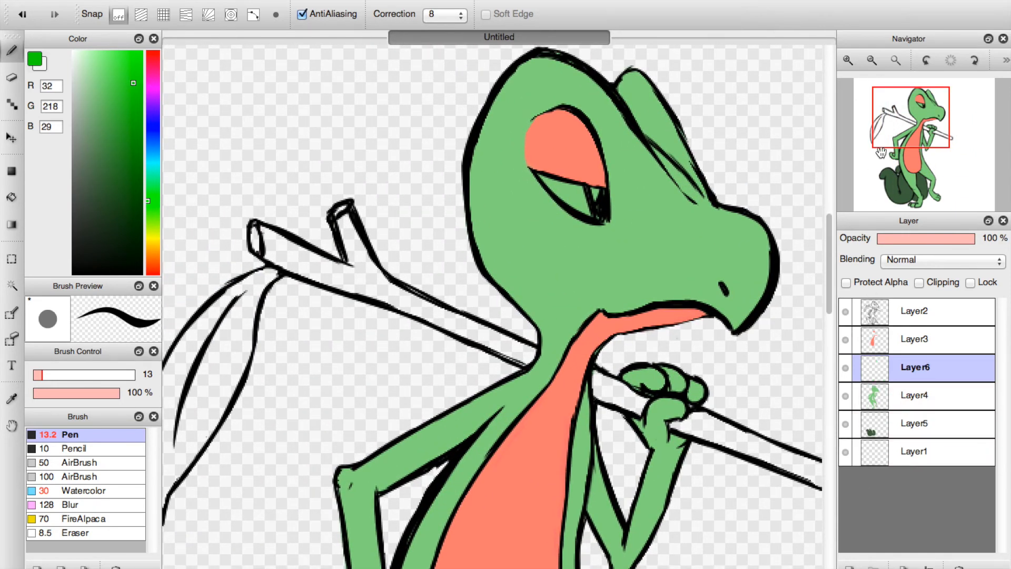
Fill the leaf hanging from the stick with bright green, from its stem to its pointed tip.
{"action": "left_click", "coordinate": [846, 61]}
{"action": "left_click", "coordinate": [877, 120]}
{"action": "mouse_move", "coordinate": [491, 337]}
{"action": "left_mouse_down"}
{"action": "mouse_move", "coordinate": [437, 431]}
{"action": "mouse_move", "coordinate": [506, 300]}
{"action": "mouse_move", "coordinate": [426, 416]}
{"action": "mouse_move", "coordinate": [560, 247]}
{"action": "mouse_move", "coordinate": [600, 221]}
{"action": "mouse_move", "coordinate": [524, 326]}
{"action": "left_mouse_up"}
{"action": "left_click_drag", "start_coordinate": [579, 246], "coordinate": [539, 388]}
{"action": "left_click_drag", "start_coordinate": [574, 263], "coordinate": [563, 352]}
{"action": "mouse_move", "coordinate": [558, 263]}
{"action": "left_mouse_down"}
{"action": "mouse_move", "coordinate": [442, 474]}
{"action": "mouse_move", "coordinate": [419, 379]}
{"action": "mouse_move", "coordinate": [463, 421]}
{"action": "mouse_move", "coordinate": [501, 430]}
{"action": "mouse_move", "coordinate": [538, 363]}
{"action": "mouse_move", "coordinate": [547, 371]}
{"action": "left_mouse_up"}
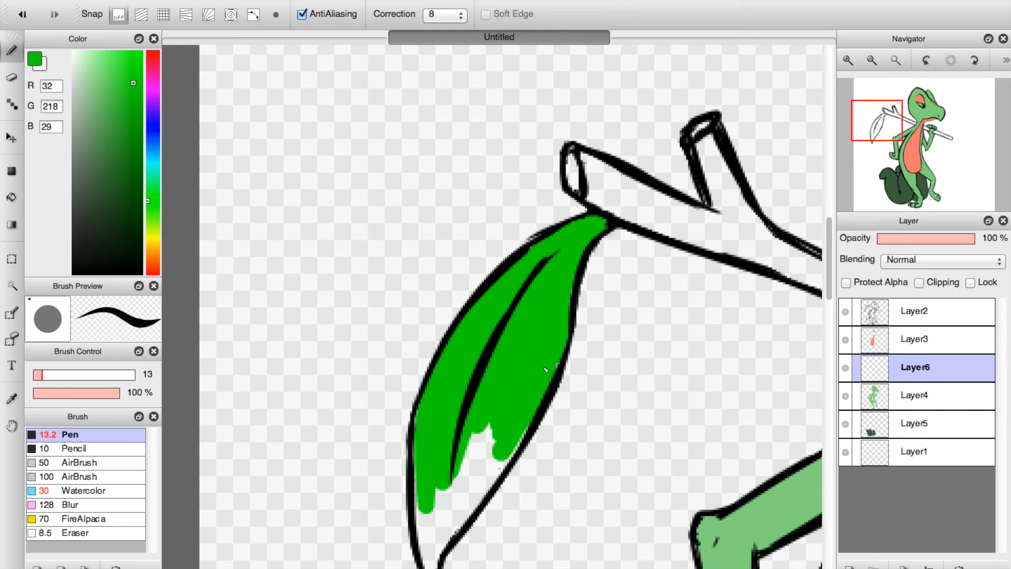
{"action": "left_click", "coordinate": [895, 59]}
{"action": "left_click", "coordinate": [845, 62]}
{"action": "left_click", "coordinate": [845, 62]}
{"action": "left_click", "coordinate": [846, 62]}
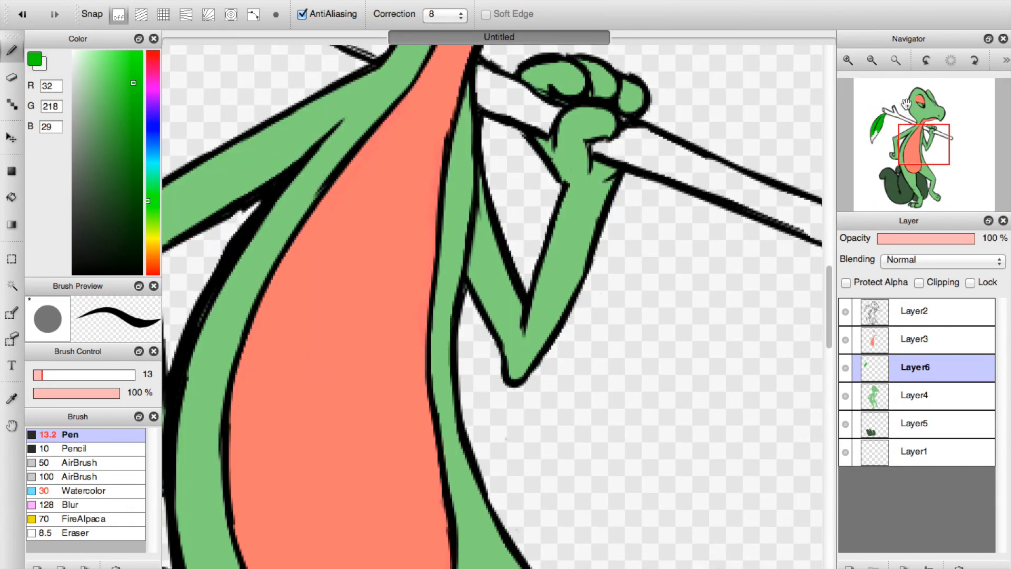
{"action": "left_click_drag", "start_coordinate": [899, 119], "coordinate": [876, 136]}
{"action": "mouse_move", "coordinate": [480, 236]}
{"action": "left_mouse_down"}
{"action": "mouse_move", "coordinate": [503, 235]}
{"action": "mouse_move", "coordinate": [466, 279]}
{"action": "mouse_move", "coordinate": [521, 237]}
{"action": "mouse_move", "coordinate": [463, 300]}
{"action": "mouse_move", "coordinate": [488, 241]}
{"action": "mouse_move", "coordinate": [437, 343]}
{"action": "mouse_move", "coordinate": [445, 235]}
{"action": "left_mouse_up"}
{"action": "mouse_move", "coordinate": [445, 274]}
{"action": "left_mouse_down"}
{"action": "mouse_move", "coordinate": [448, 341]}
{"action": "mouse_move", "coordinate": [511, 249]}
{"action": "mouse_move", "coordinate": [447, 334]}
{"action": "mouse_move", "coordinate": [439, 379]}
{"action": "left_mouse_up"}
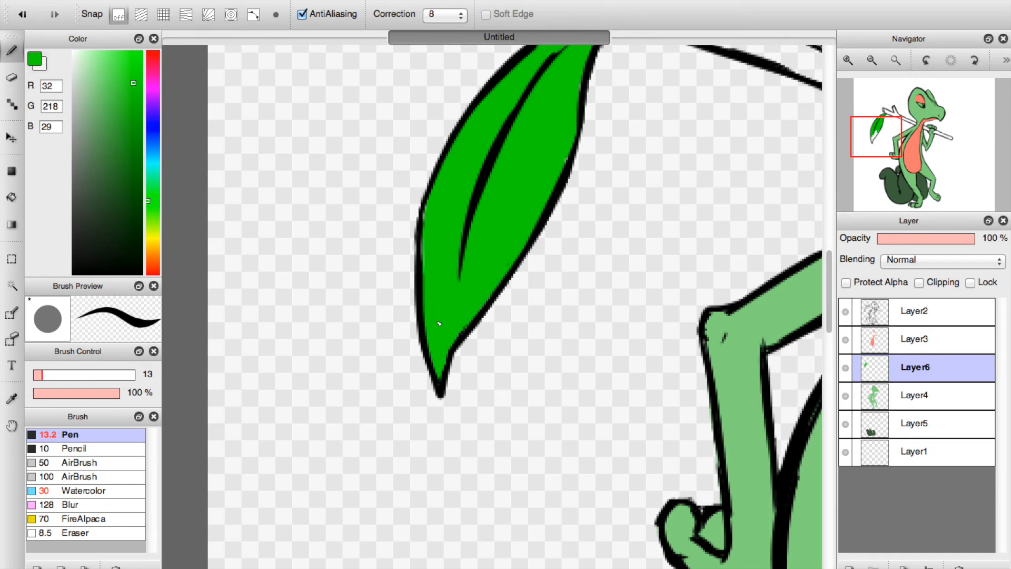
{"action": "left_click_drag", "start_coordinate": [432, 259], "coordinate": [430, 241]}
Set the Pen to tan (RGB 209, 189, 145) and colour the cut ends of the stick and its forked twig.
{"action": "left_click", "coordinate": [885, 113]}
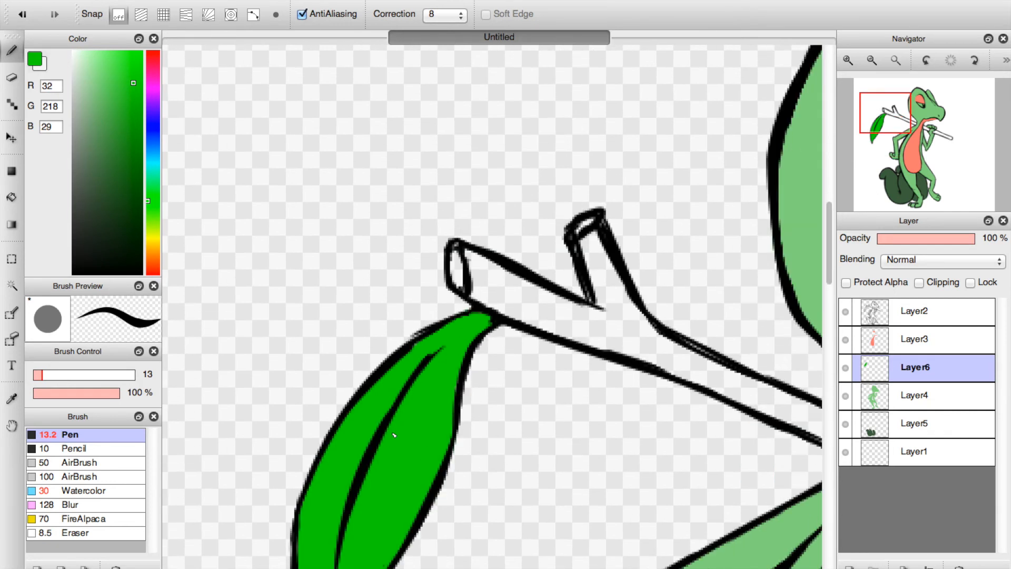
{"action": "left_click", "coordinate": [151, 244]}
{"action": "mouse_move", "coordinate": [115, 164]}
{"action": "left_mouse_down"}
{"action": "mouse_move", "coordinate": [96, 87]}
{"action": "mouse_move", "coordinate": [92, 97]}
{"action": "left_mouse_up"}
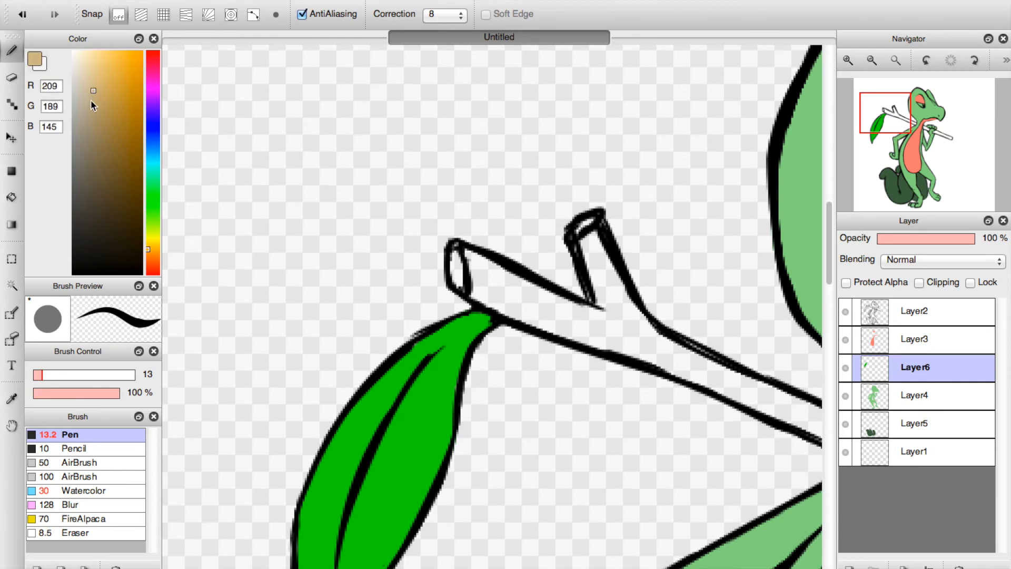
{"action": "left_click_drag", "start_coordinate": [454, 264], "coordinate": [461, 279]}
{"action": "left_click_drag", "start_coordinate": [583, 230], "coordinate": [578, 236]}
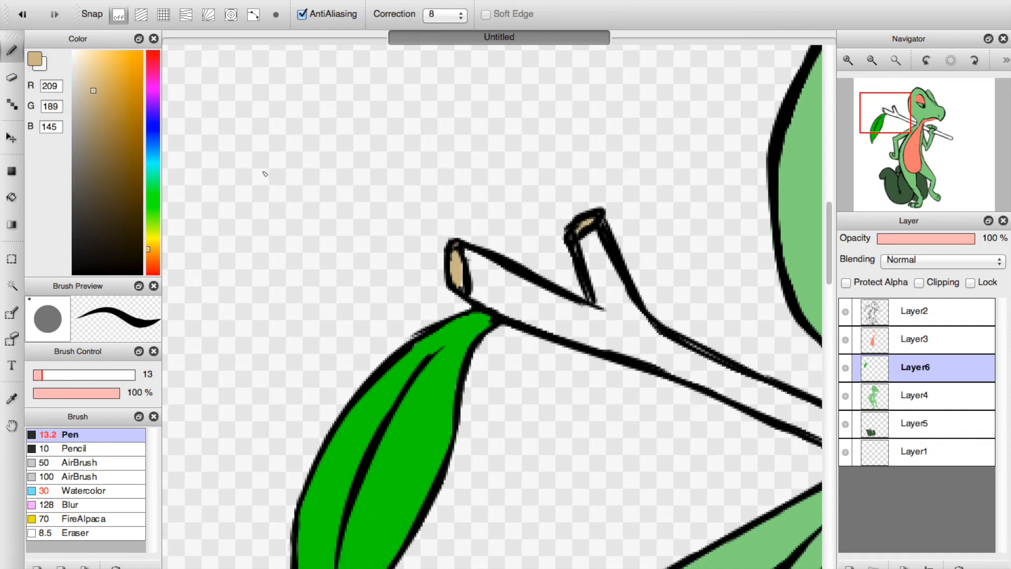
Set the Pen to brown (RGB 103, 85, 67) and paint the stick's outer section above the leaf.
{"action": "left_click", "coordinate": [98, 176]}
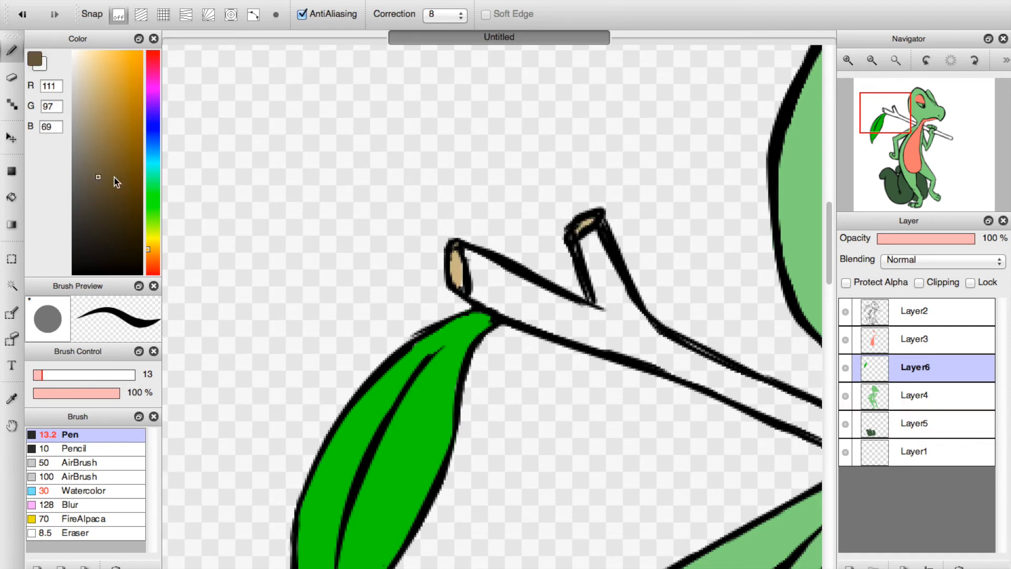
{"action": "left_click", "coordinate": [151, 257]}
{"action": "left_click_drag", "start_coordinate": [100, 178], "coordinate": [96, 184]}
{"action": "mouse_move", "coordinate": [481, 262]}
{"action": "left_mouse_down"}
{"action": "mouse_move", "coordinate": [477, 286]}
{"action": "mouse_move", "coordinate": [501, 284]}
{"action": "mouse_move", "coordinate": [594, 320]}
{"action": "mouse_move", "coordinate": [495, 303]}
{"action": "mouse_move", "coordinate": [590, 323]}
{"action": "mouse_move", "coordinate": [550, 333]}
{"action": "mouse_move", "coordinate": [645, 357]}
{"action": "mouse_move", "coordinate": [581, 333]}
{"action": "mouse_move", "coordinate": [629, 345]}
{"action": "mouse_move", "coordinate": [591, 318]}
{"action": "mouse_move", "coordinate": [638, 329]}
{"action": "left_mouse_up"}
Paint the forked twig and the stick's shaft brown towards the back of the neck.
{"action": "left_click", "coordinate": [895, 59]}
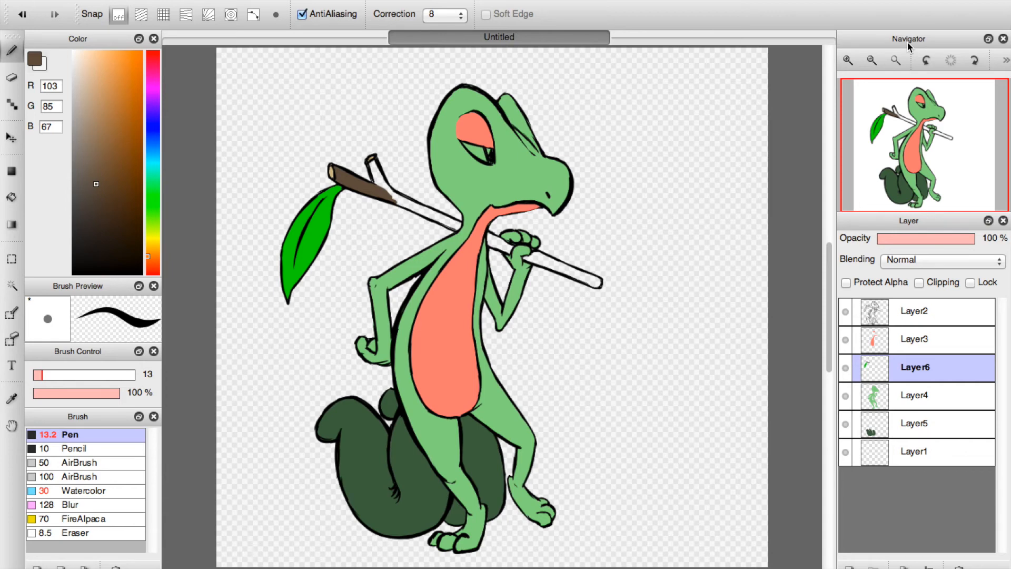
{"action": "left_click", "coordinate": [848, 60]}
{"action": "left_click", "coordinate": [848, 61]}
{"action": "left_click", "coordinate": [848, 61]}
{"action": "left_click_drag", "start_coordinate": [889, 105], "coordinate": [883, 102]}
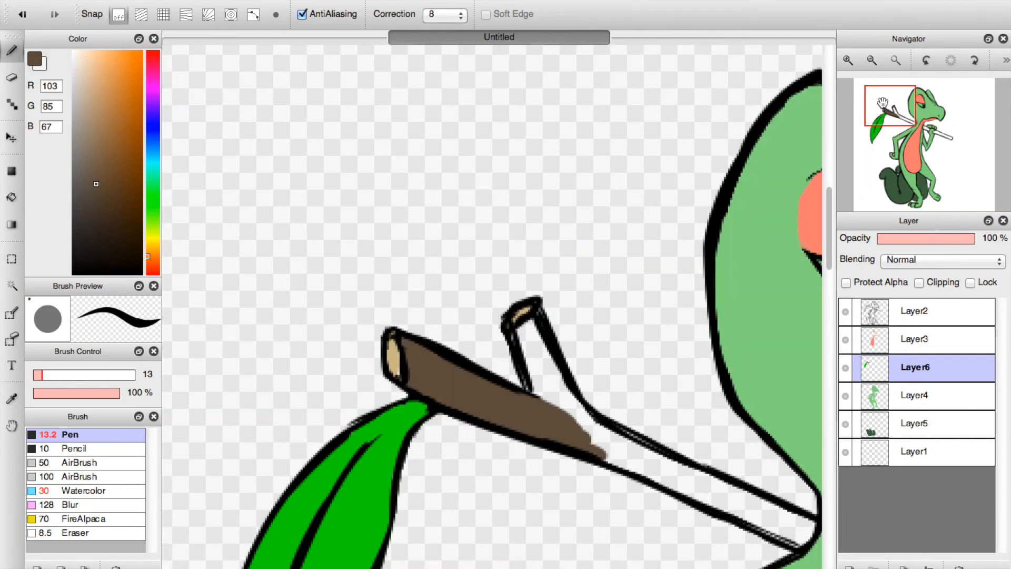
{"action": "mouse_move", "coordinate": [558, 374]}
{"action": "left_mouse_down"}
{"action": "mouse_move", "coordinate": [531, 350]}
{"action": "mouse_move", "coordinate": [541, 397]}
{"action": "left_mouse_up"}
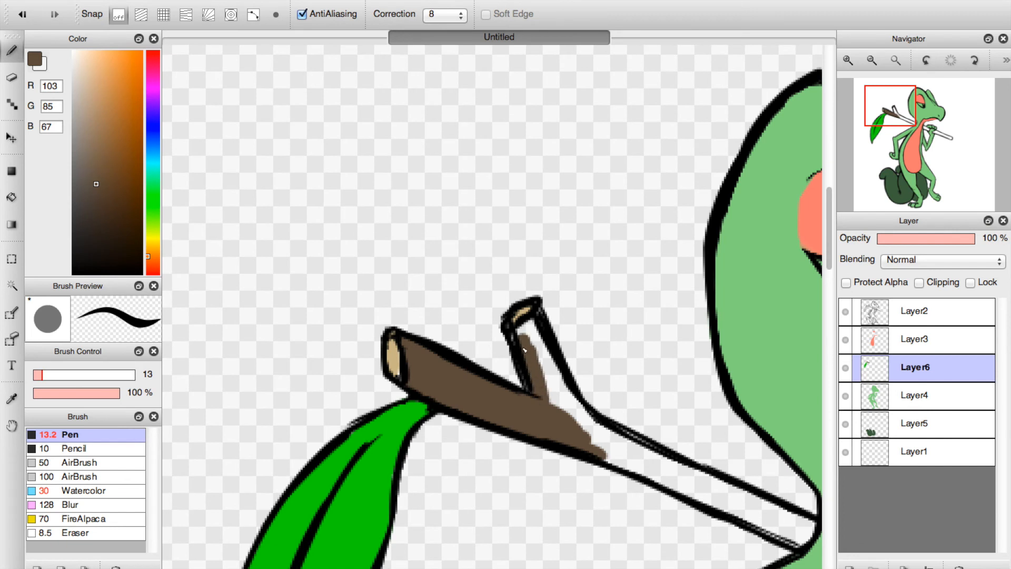
{"action": "mouse_move", "coordinate": [519, 341]}
{"action": "left_mouse_down"}
{"action": "mouse_move", "coordinate": [541, 315]}
{"action": "mouse_move", "coordinate": [547, 357]}
{"action": "mouse_move", "coordinate": [515, 331]}
{"action": "mouse_move", "coordinate": [545, 350]}
{"action": "mouse_move", "coordinate": [584, 426]}
{"action": "mouse_move", "coordinate": [567, 393]}
{"action": "mouse_move", "coordinate": [642, 460]}
{"action": "mouse_move", "coordinate": [596, 425]}
{"action": "mouse_move", "coordinate": [691, 480]}
{"action": "mouse_move", "coordinate": [581, 436]}
{"action": "mouse_move", "coordinate": [673, 483]}
{"action": "mouse_move", "coordinate": [586, 447]}
{"action": "mouse_move", "coordinate": [709, 502]}
{"action": "mouse_move", "coordinate": [725, 492]}
{"action": "mouse_move", "coordinate": [655, 463]}
{"action": "mouse_move", "coordinate": [716, 497]}
{"action": "mouse_move", "coordinate": [644, 469]}
{"action": "mouse_move", "coordinate": [740, 512]}
{"action": "mouse_move", "coordinate": [656, 475]}
{"action": "mouse_move", "coordinate": [735, 512]}
{"action": "mouse_move", "coordinate": [652, 462]}
{"action": "mouse_move", "coordinate": [699, 477]}
{"action": "mouse_move", "coordinate": [646, 450]}
{"action": "mouse_move", "coordinate": [656, 466]}
{"action": "mouse_move", "coordinate": [641, 459]}
{"action": "mouse_move", "coordinate": [711, 492]}
{"action": "left_mouse_up"}
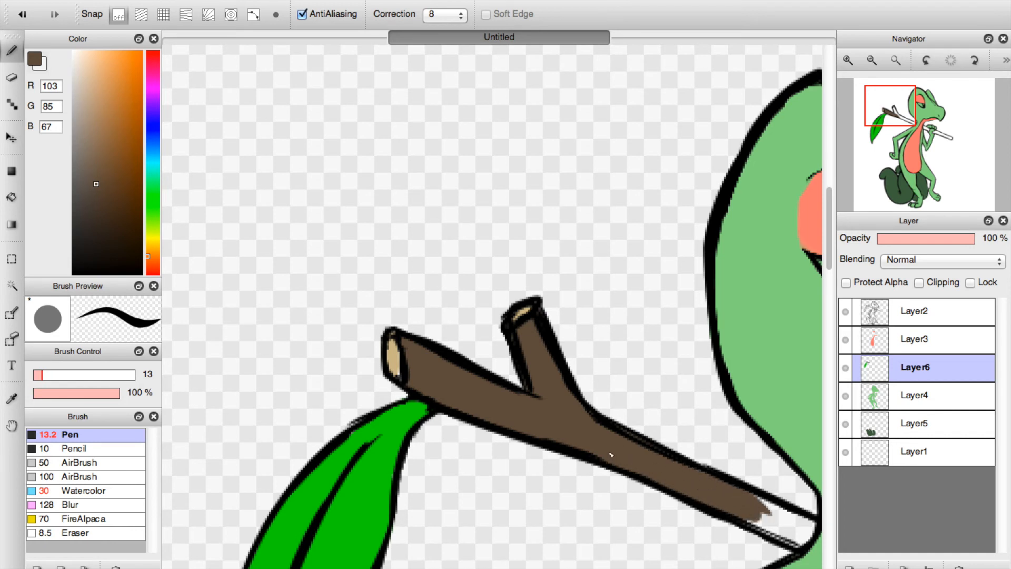
Finish the stick in brown at the neck, between chest and hand, and along the end beyond the fist.
{"action": "left_click", "coordinate": [904, 130]}
{"action": "mouse_move", "coordinate": [587, 212]}
{"action": "left_mouse_down"}
{"action": "mouse_move", "coordinate": [628, 231]}
{"action": "mouse_move", "coordinate": [612, 220]}
{"action": "mouse_move", "coordinate": [634, 231]}
{"action": "mouse_move", "coordinate": [643, 222]}
{"action": "mouse_move", "coordinate": [592, 193]}
{"action": "mouse_move", "coordinate": [643, 224]}
{"action": "left_mouse_up"}
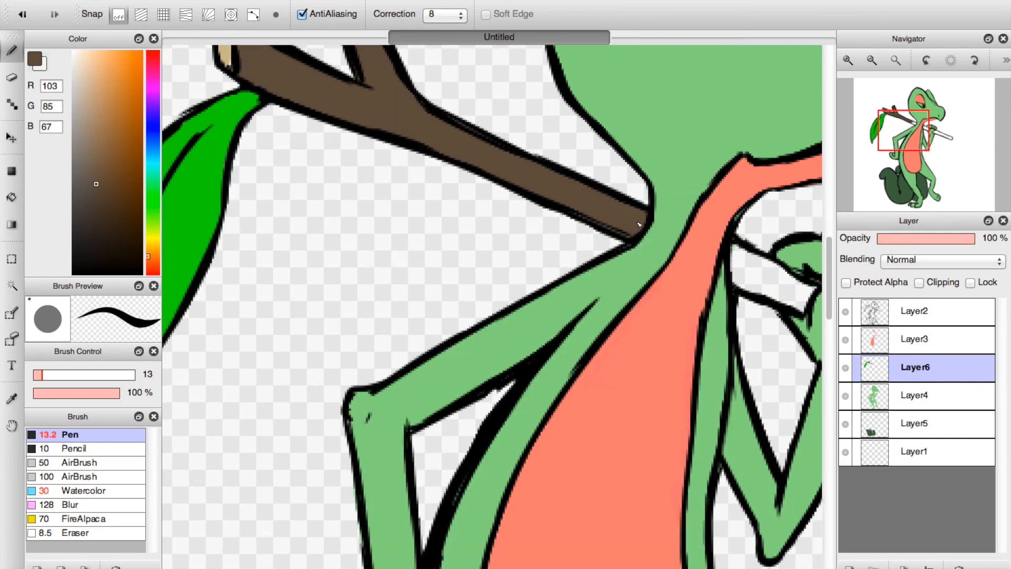
{"action": "mouse_move", "coordinate": [746, 260]}
{"action": "left_mouse_down"}
{"action": "mouse_move", "coordinate": [737, 279]}
{"action": "mouse_move", "coordinate": [763, 284]}
{"action": "mouse_move", "coordinate": [758, 303]}
{"action": "mouse_move", "coordinate": [808, 303]}
{"action": "mouse_move", "coordinate": [745, 255]}
{"action": "mouse_move", "coordinate": [748, 272]}
{"action": "left_mouse_up"}
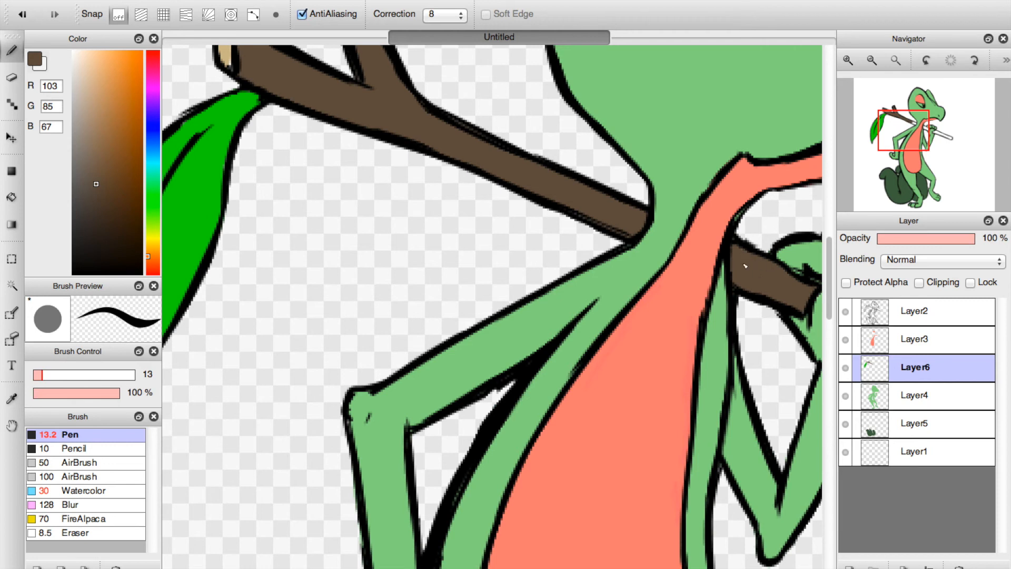
{"action": "left_click", "coordinate": [954, 131]}
{"action": "mouse_move", "coordinate": [312, 308]}
{"action": "left_mouse_down"}
{"action": "mouse_move", "coordinate": [347, 309]}
{"action": "mouse_move", "coordinate": [348, 291]}
{"action": "mouse_move", "coordinate": [390, 320]}
{"action": "mouse_move", "coordinate": [359, 307]}
{"action": "mouse_move", "coordinate": [343, 314]}
{"action": "mouse_move", "coordinate": [426, 345]}
{"action": "mouse_move", "coordinate": [355, 319]}
{"action": "mouse_move", "coordinate": [349, 294]}
{"action": "mouse_move", "coordinate": [376, 301]}
{"action": "mouse_move", "coordinate": [459, 358]}
{"action": "mouse_move", "coordinate": [383, 327]}
{"action": "mouse_move", "coordinate": [500, 373]}
{"action": "mouse_move", "coordinate": [438, 355]}
{"action": "mouse_move", "coordinate": [539, 395]}
{"action": "mouse_move", "coordinate": [481, 376]}
{"action": "mouse_move", "coordinate": [485, 361]}
{"action": "mouse_move", "coordinate": [401, 315]}
{"action": "mouse_move", "coordinate": [522, 375]}
{"action": "left_mouse_up"}
{"action": "mouse_move", "coordinate": [565, 386]}
{"action": "left_mouse_down"}
{"action": "mouse_move", "coordinate": [548, 390]}
{"action": "mouse_move", "coordinate": [558, 390]}
{"action": "left_mouse_up"}
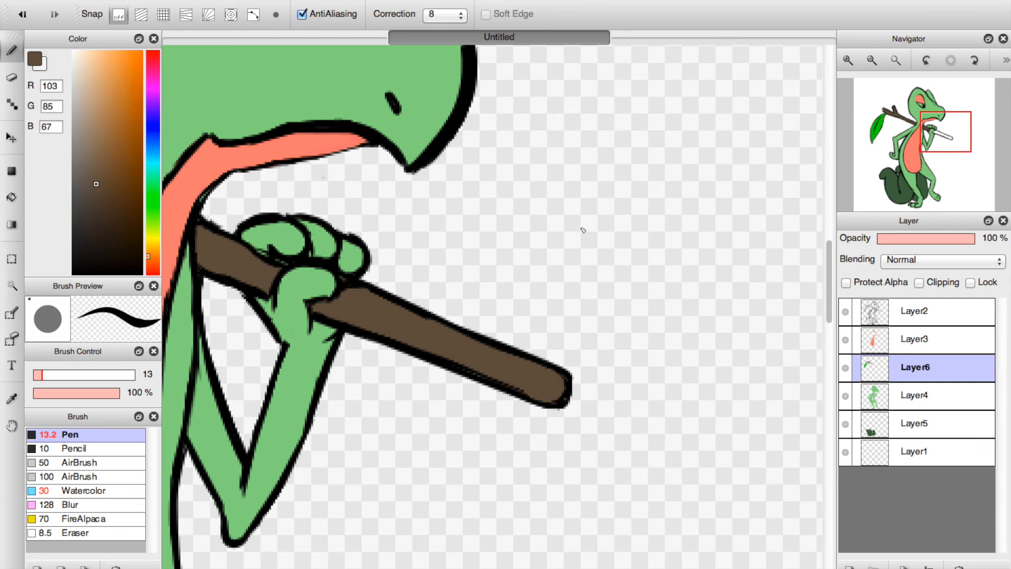
{"action": "left_click", "coordinate": [896, 61]}
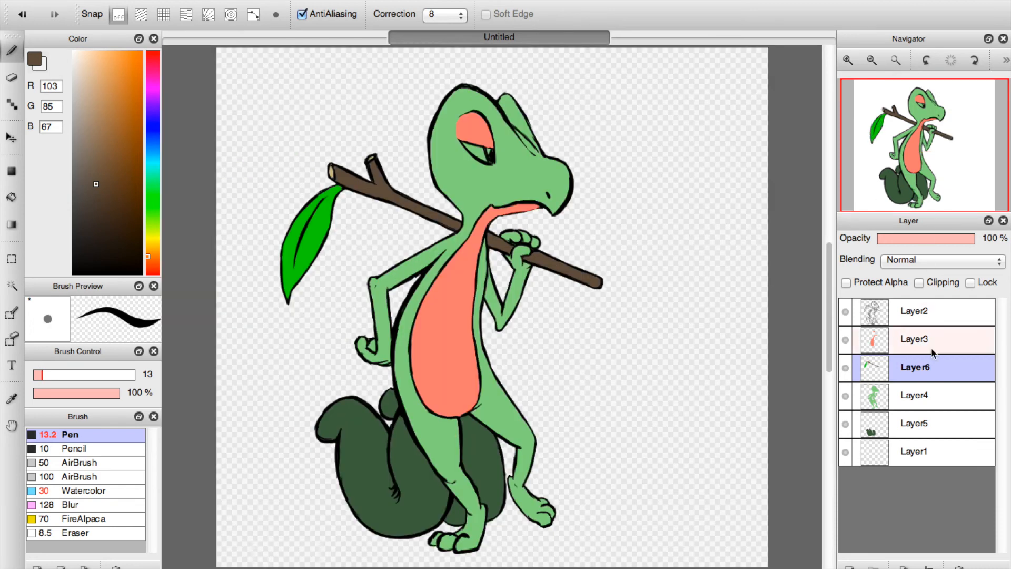
Add a layer directly above Layer6 and fill the visible eyeball with white (RGB 255, 255, 255).
{"action": "left_click", "coordinate": [888, 347]}
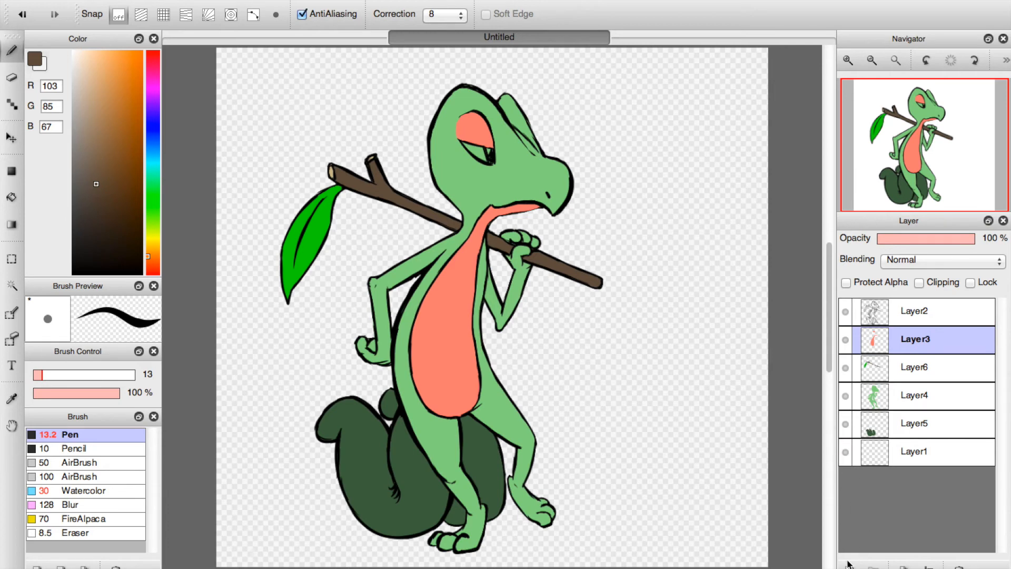
{"action": "left_click", "coordinate": [890, 370]}
{"action": "left_click", "coordinate": [849, 567]}
{"action": "left_click_drag", "start_coordinate": [87, 62], "coordinate": [36, 1]}
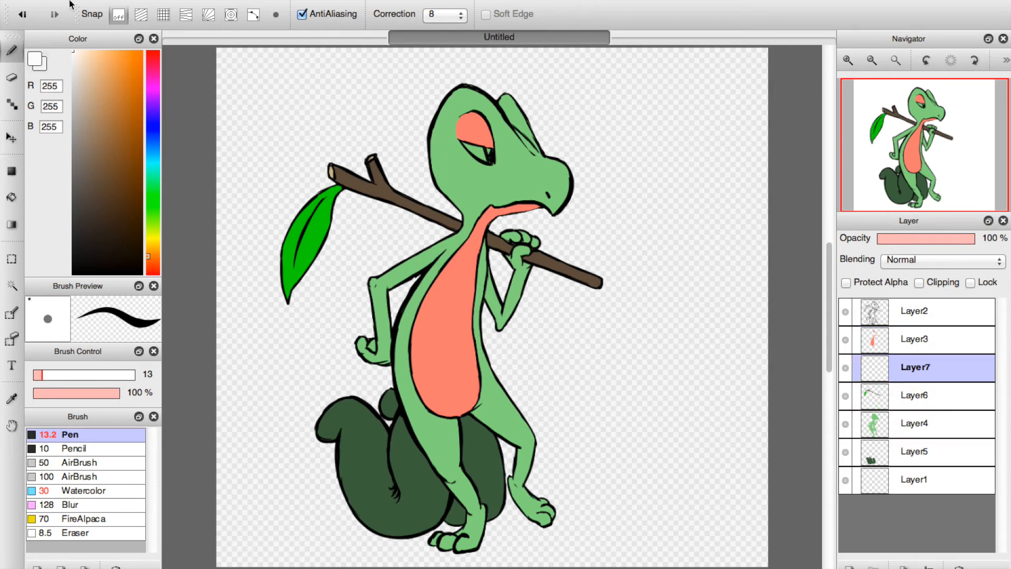
{"action": "left_click", "coordinate": [851, 61]}
{"action": "left_click", "coordinate": [851, 61]}
{"action": "left_click", "coordinate": [922, 112]}
{"action": "mouse_move", "coordinate": [484, 218]}
{"action": "left_mouse_down"}
{"action": "mouse_move", "coordinate": [445, 208]}
{"action": "mouse_move", "coordinate": [463, 228]}
{"action": "mouse_move", "coordinate": [444, 208]}
{"action": "mouse_move", "coordinate": [498, 238]}
{"action": "mouse_move", "coordinate": [501, 222]}
{"action": "mouse_move", "coordinate": [452, 203]}
{"action": "left_mouse_up"}
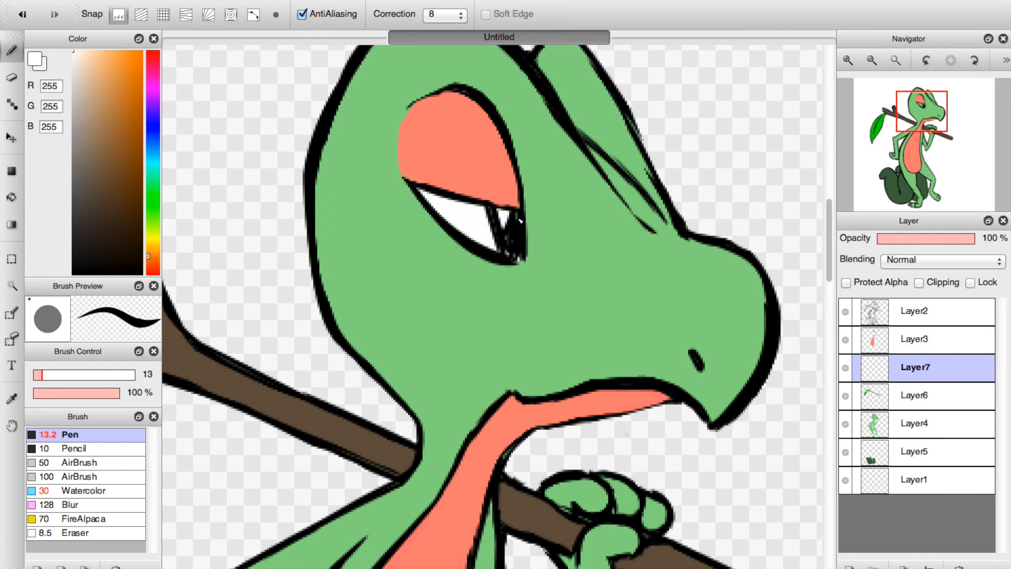
{"action": "left_click", "coordinate": [895, 62]}
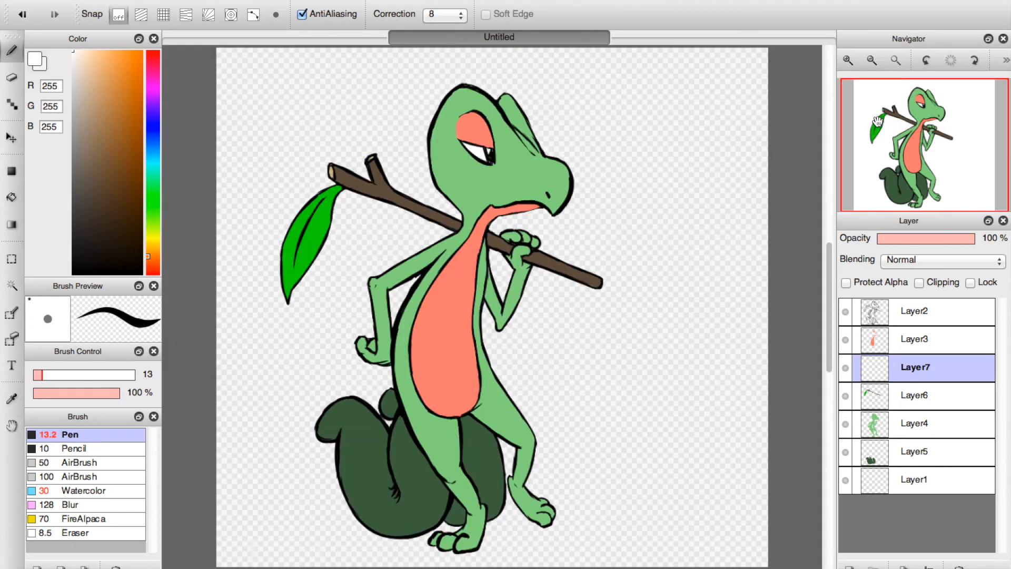
Move Layer3 below Layer7 and add a new layer between them.
{"action": "left_click", "coordinate": [886, 344]}
{"action": "left_click_drag", "start_coordinate": [884, 342], "coordinate": [888, 375]}
{"action": "left_click", "coordinate": [849, 567]}
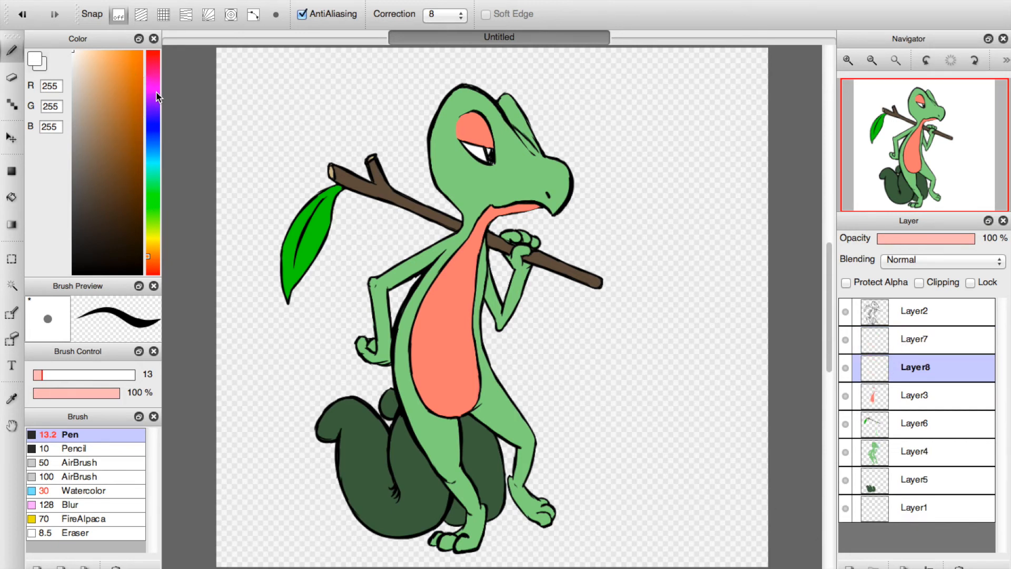
Switch to the Watercolor brush and set the colour to dark maroon (RGB 51, 13, 13).
{"action": "left_click_drag", "start_coordinate": [157, 93], "coordinate": [176, 17]}
{"action": "left_click_drag", "start_coordinate": [118, 132], "coordinate": [125, 230]}
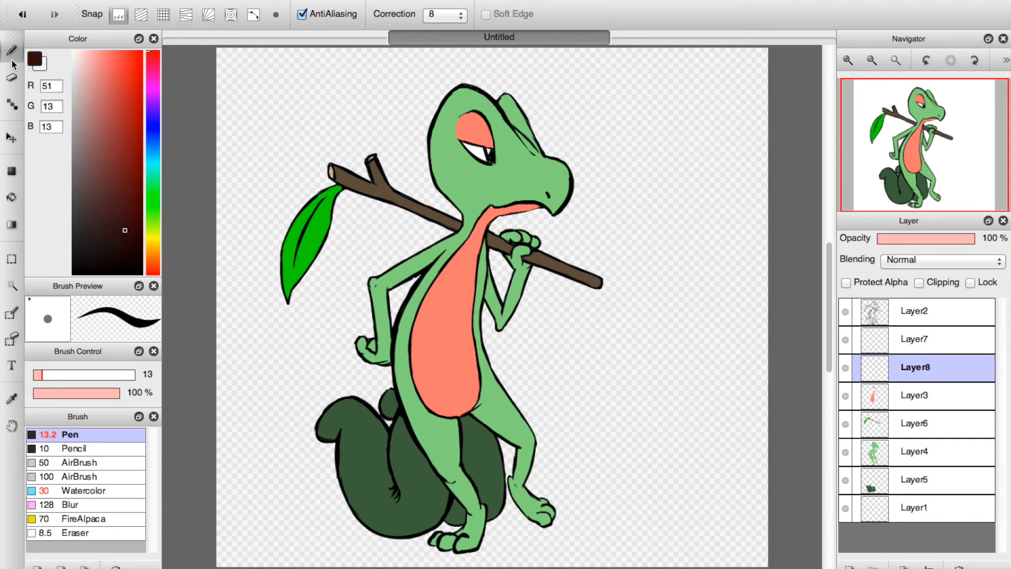
{"action": "left_click", "coordinate": [101, 491]}
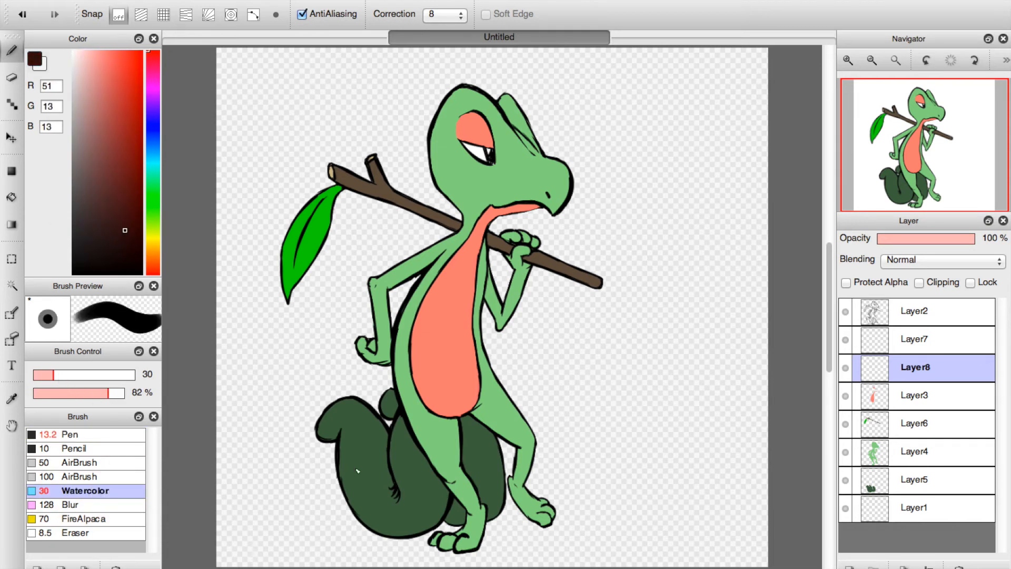
Shade the tail in dark maroon along its tip, lower curve, inner fold and the section behind the legs.
{"action": "mouse_move", "coordinate": [347, 474]}
{"action": "left_mouse_down"}
{"action": "mouse_move", "coordinate": [379, 521]}
{"action": "mouse_move", "coordinate": [365, 506]}
{"action": "mouse_move", "coordinate": [369, 498]}
{"action": "mouse_move", "coordinate": [387, 523]}
{"action": "left_mouse_up"}
{"action": "mouse_move", "coordinate": [334, 436]}
{"action": "left_mouse_down"}
{"action": "mouse_move", "coordinate": [321, 430]}
{"action": "mouse_move", "coordinate": [330, 436]}
{"action": "left_mouse_up"}
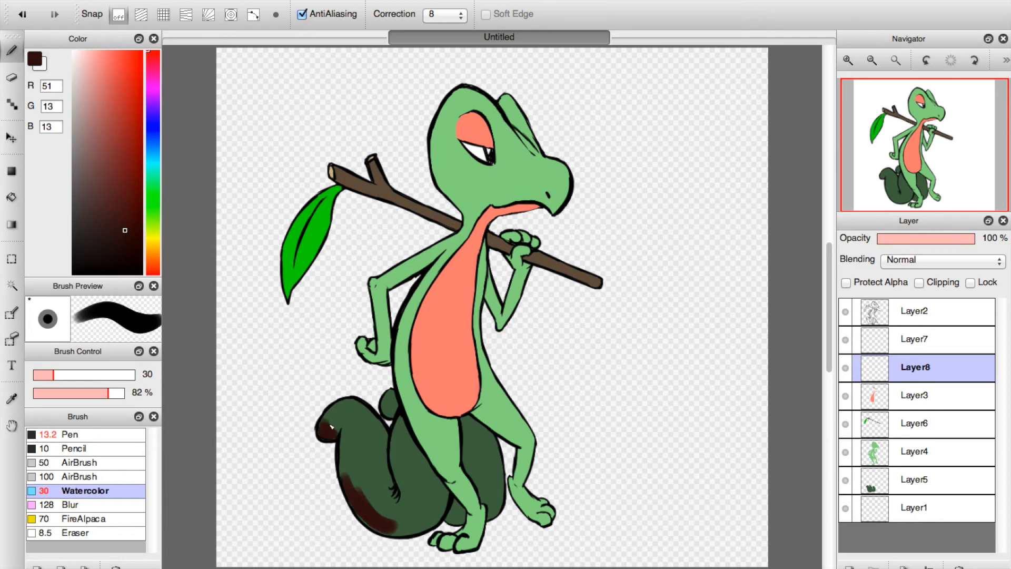
{"action": "mouse_move", "coordinate": [350, 477]}
{"action": "left_mouse_down"}
{"action": "mouse_move", "coordinate": [359, 502]}
{"action": "mouse_move", "coordinate": [359, 474]}
{"action": "mouse_move", "coordinate": [422, 521]}
{"action": "mouse_move", "coordinate": [398, 520]}
{"action": "mouse_move", "coordinate": [440, 488]}
{"action": "mouse_move", "coordinate": [419, 522]}
{"action": "mouse_move", "coordinate": [442, 503]}
{"action": "mouse_move", "coordinate": [396, 495]}
{"action": "left_mouse_up"}
{"action": "left_click_drag", "start_coordinate": [381, 454], "coordinate": [396, 496]}
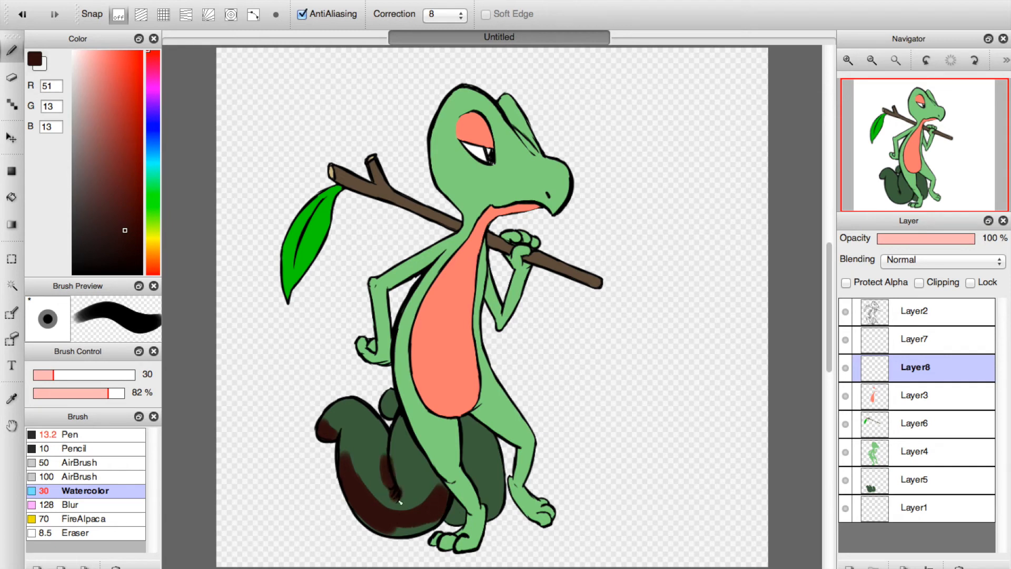
{"action": "left_click_drag", "start_coordinate": [405, 533], "coordinate": [363, 509]}
{"action": "left_click_drag", "start_coordinate": [420, 530], "coordinate": [446, 504]}
{"action": "mouse_move", "coordinate": [417, 452]}
{"action": "left_mouse_down"}
{"action": "mouse_move", "coordinate": [431, 483]}
{"action": "mouse_move", "coordinate": [378, 504]}
{"action": "mouse_move", "coordinate": [345, 453]}
{"action": "left_mouse_up"}
{"action": "left_click_drag", "start_coordinate": [406, 484], "coordinate": [406, 433]}
{"action": "mouse_move", "coordinate": [465, 504]}
{"action": "left_mouse_down"}
{"action": "mouse_move", "coordinate": [453, 518]}
{"action": "mouse_move", "coordinate": [458, 509]}
{"action": "left_mouse_up"}
{"action": "mouse_move", "coordinate": [484, 462]}
{"action": "left_mouse_down"}
{"action": "mouse_move", "coordinate": [466, 422]}
{"action": "mouse_move", "coordinate": [491, 459]}
{"action": "mouse_move", "coordinate": [475, 432]}
{"action": "mouse_move", "coordinate": [491, 496]}
{"action": "mouse_move", "coordinate": [471, 470]}
{"action": "mouse_move", "coordinate": [496, 499]}
{"action": "left_mouse_up"}
Shade the small tail curl, both legs and feet, and the belly's lower edge in dark maroon.
{"action": "mouse_move", "coordinate": [376, 401]}
{"action": "left_mouse_down"}
{"action": "mouse_move", "coordinate": [392, 415]}
{"action": "mouse_move", "coordinate": [411, 378]}
{"action": "left_mouse_up"}
{"action": "mouse_move", "coordinate": [419, 421]}
{"action": "left_mouse_down"}
{"action": "mouse_move", "coordinate": [474, 524]}
{"action": "mouse_move", "coordinate": [459, 549]}
{"action": "mouse_move", "coordinate": [443, 543]}
{"action": "mouse_move", "coordinate": [438, 535]}
{"action": "mouse_move", "coordinate": [477, 543]}
{"action": "mouse_move", "coordinate": [472, 523]}
{"action": "left_mouse_up"}
{"action": "mouse_move", "coordinate": [409, 377]}
{"action": "left_mouse_down"}
{"action": "mouse_move", "coordinate": [419, 414]}
{"action": "mouse_move", "coordinate": [424, 392]}
{"action": "mouse_move", "coordinate": [468, 402]}
{"action": "mouse_move", "coordinate": [424, 409]}
{"action": "mouse_move", "coordinate": [471, 403]}
{"action": "mouse_move", "coordinate": [417, 399]}
{"action": "mouse_move", "coordinate": [449, 457]}
{"action": "mouse_move", "coordinate": [447, 429]}
{"action": "mouse_move", "coordinate": [435, 421]}
{"action": "mouse_move", "coordinate": [452, 475]}
{"action": "mouse_move", "coordinate": [452, 415]}
{"action": "mouse_move", "coordinate": [509, 405]}
{"action": "mouse_move", "coordinate": [479, 413]}
{"action": "mouse_move", "coordinate": [525, 445]}
{"action": "mouse_move", "coordinate": [479, 414]}
{"action": "mouse_move", "coordinate": [522, 452]}
{"action": "mouse_move", "coordinate": [517, 480]}
{"action": "mouse_move", "coordinate": [542, 522]}
{"action": "mouse_move", "coordinate": [531, 512]}
{"action": "mouse_move", "coordinate": [553, 524]}
{"action": "left_mouse_up"}
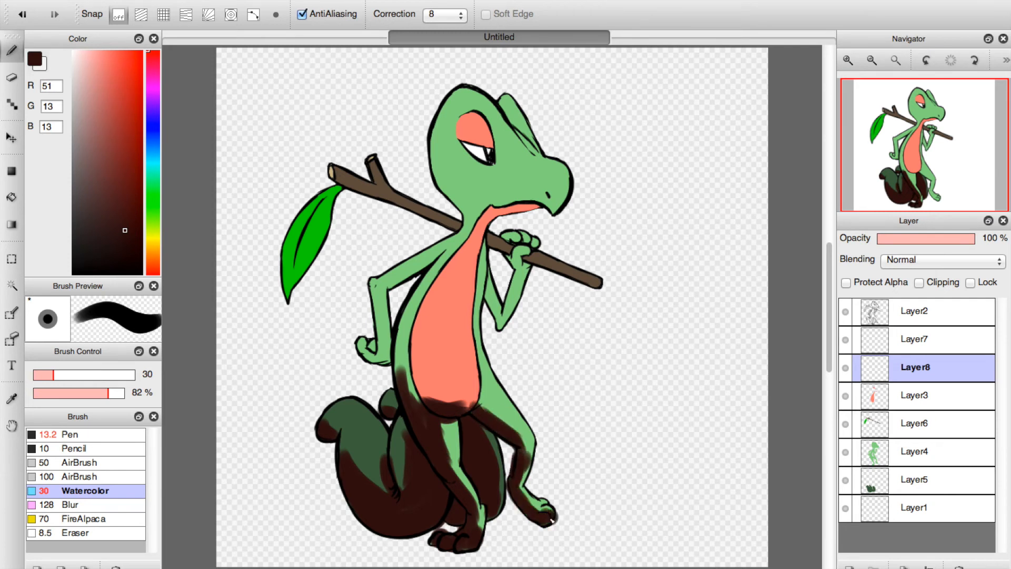
Shade the bent arm, the back, most of the belly and the back of the head in dark maroon.
{"action": "mouse_move", "coordinate": [374, 367]}
{"action": "left_mouse_down"}
{"action": "mouse_move", "coordinate": [364, 343]}
{"action": "mouse_move", "coordinate": [376, 361]}
{"action": "mouse_move", "coordinate": [375, 343]}
{"action": "mouse_move", "coordinate": [386, 351]}
{"action": "mouse_move", "coordinate": [375, 303]}
{"action": "mouse_move", "coordinate": [382, 344]}
{"action": "mouse_move", "coordinate": [382, 331]}
{"action": "mouse_move", "coordinate": [392, 348]}
{"action": "mouse_move", "coordinate": [381, 291]}
{"action": "mouse_move", "coordinate": [440, 261]}
{"action": "mouse_move", "coordinate": [381, 286]}
{"action": "mouse_move", "coordinate": [461, 242]}
{"action": "left_mouse_up"}
{"action": "mouse_move", "coordinate": [432, 328]}
{"action": "left_mouse_down"}
{"action": "mouse_move", "coordinate": [416, 343]}
{"action": "mouse_move", "coordinate": [406, 324]}
{"action": "mouse_move", "coordinate": [432, 415]}
{"action": "mouse_move", "coordinate": [434, 389]}
{"action": "mouse_move", "coordinate": [410, 332]}
{"action": "mouse_move", "coordinate": [404, 398]}
{"action": "mouse_move", "coordinate": [448, 266]}
{"action": "mouse_move", "coordinate": [410, 329]}
{"action": "mouse_move", "coordinate": [444, 260]}
{"action": "mouse_move", "coordinate": [432, 404]}
{"action": "mouse_move", "coordinate": [432, 301]}
{"action": "mouse_move", "coordinate": [430, 323]}
{"action": "left_mouse_up"}
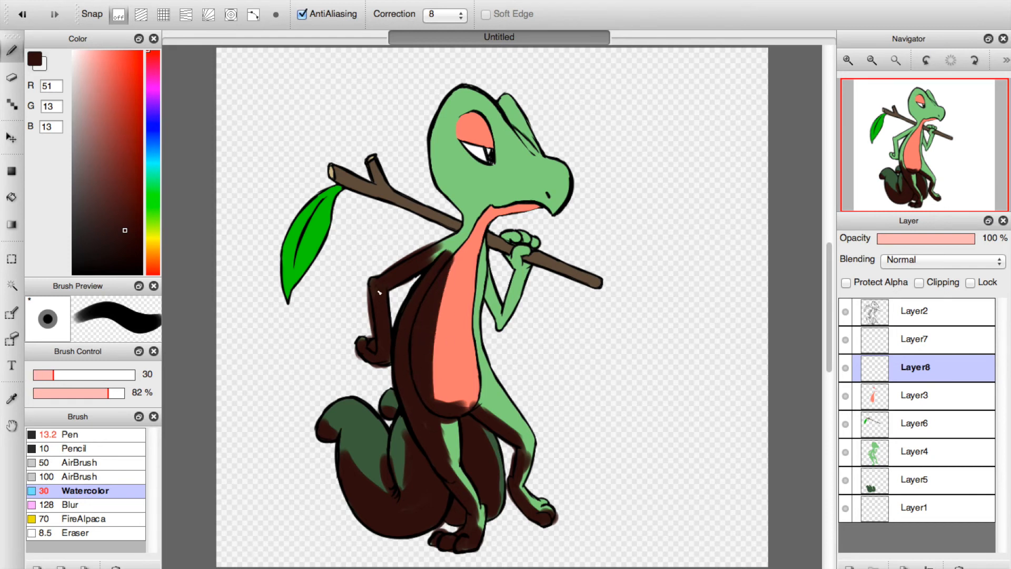
{"action": "mouse_move", "coordinate": [427, 361]}
{"action": "left_mouse_down"}
{"action": "mouse_move", "coordinate": [461, 360]}
{"action": "mouse_move", "coordinate": [418, 353]}
{"action": "mouse_move", "coordinate": [470, 373]}
{"action": "mouse_move", "coordinate": [432, 388]}
{"action": "mouse_move", "coordinate": [439, 358]}
{"action": "mouse_move", "coordinate": [436, 389]}
{"action": "mouse_move", "coordinate": [444, 362]}
{"action": "mouse_move", "coordinate": [456, 405]}
{"action": "mouse_move", "coordinate": [444, 357]}
{"action": "mouse_move", "coordinate": [462, 409]}
{"action": "left_mouse_up"}
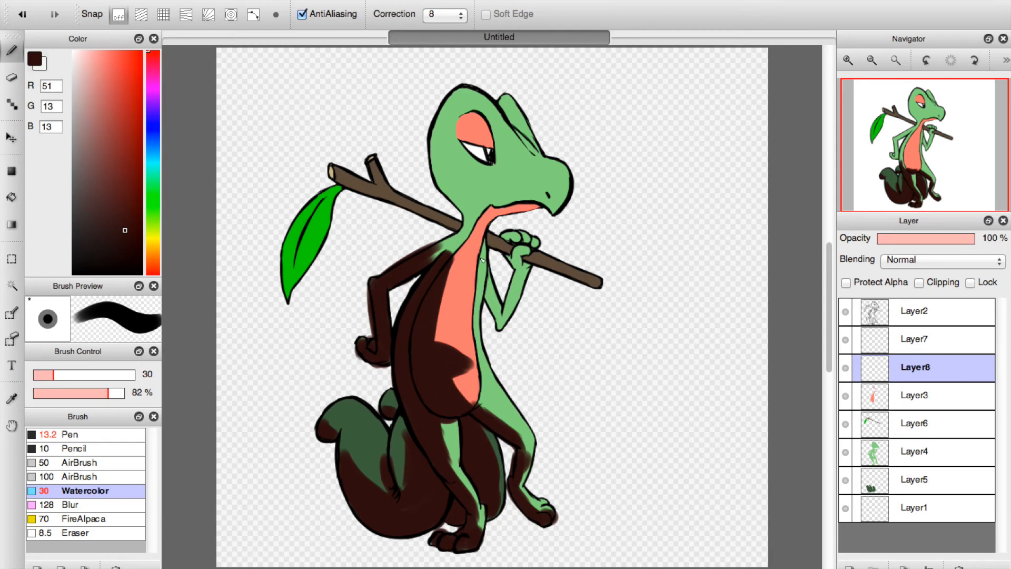
{"action": "mouse_move", "coordinate": [448, 157]}
{"action": "left_mouse_down"}
{"action": "mouse_move", "coordinate": [438, 181]}
{"action": "mouse_move", "coordinate": [458, 193]}
{"action": "mouse_move", "coordinate": [468, 221]}
{"action": "mouse_move", "coordinate": [436, 105]}
{"action": "mouse_move", "coordinate": [469, 194]}
{"action": "mouse_move", "coordinate": [459, 133]}
{"action": "mouse_move", "coordinate": [490, 138]}
{"action": "mouse_move", "coordinate": [460, 129]}
{"action": "mouse_move", "coordinate": [456, 138]}
{"action": "mouse_move", "coordinate": [496, 167]}
{"action": "mouse_move", "coordinate": [461, 154]}
{"action": "mouse_move", "coordinate": [479, 169]}
{"action": "left_mouse_up"}
Reduce the brush size to 13 and shade around the eye, the neck and shoulder, and most of the leaf.
{"action": "left_click", "coordinate": [42, 375]}
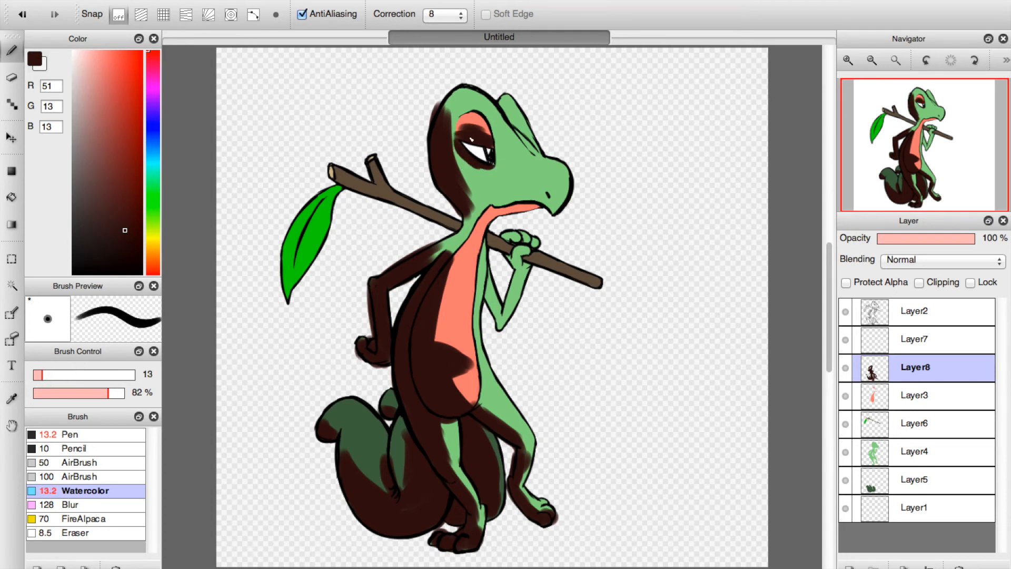
{"action": "left_click_drag", "start_coordinate": [477, 133], "coordinate": [491, 144]}
{"action": "left_click_drag", "start_coordinate": [469, 214], "coordinate": [435, 258]}
{"action": "mouse_move", "coordinate": [295, 274]}
{"action": "left_mouse_down"}
{"action": "mouse_move", "coordinate": [291, 300]}
{"action": "mouse_move", "coordinate": [324, 205]}
{"action": "mouse_move", "coordinate": [321, 241]}
{"action": "mouse_move", "coordinate": [340, 191]}
{"action": "mouse_move", "coordinate": [291, 281]}
{"action": "mouse_move", "coordinate": [297, 245]}
{"action": "mouse_move", "coordinate": [286, 243]}
{"action": "mouse_move", "coordinate": [287, 271]}
{"action": "left_mouse_up"}
{"action": "mouse_move", "coordinate": [327, 216]}
{"action": "left_mouse_down"}
{"action": "mouse_move", "coordinate": [321, 250]}
{"action": "mouse_move", "coordinate": [296, 281]}
{"action": "left_mouse_up"}
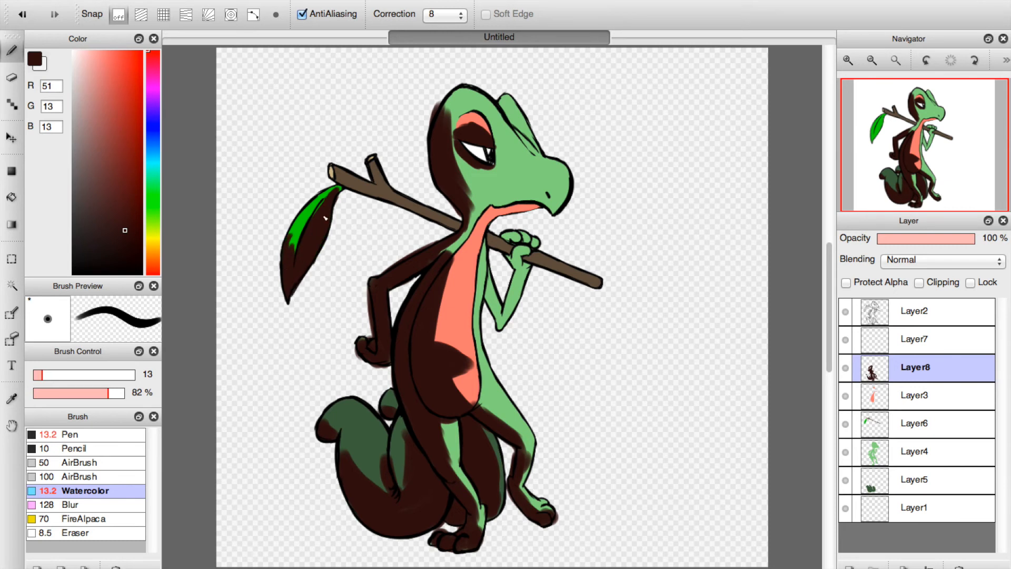
Shade the underside of the forked stick and the raised arm and hand holding it.
{"action": "mouse_move", "coordinate": [338, 180]}
{"action": "left_mouse_down"}
{"action": "mouse_move", "coordinate": [374, 194]}
{"action": "mouse_move", "coordinate": [338, 176]}
{"action": "mouse_move", "coordinate": [398, 203]}
{"action": "left_mouse_up"}
{"action": "left_click_drag", "start_coordinate": [368, 167], "coordinate": [431, 217]}
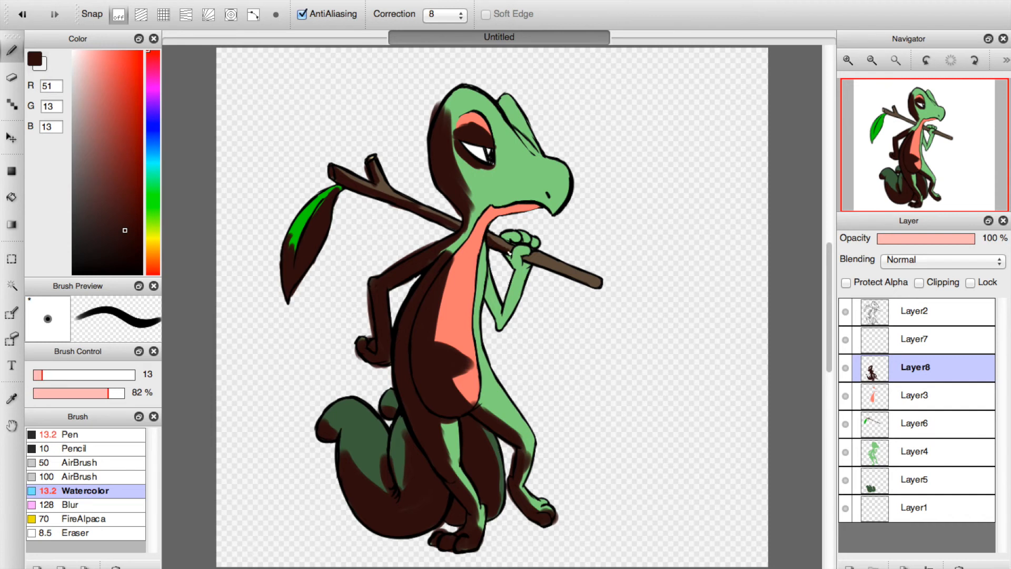
{"action": "left_click_drag", "start_coordinate": [542, 266], "coordinate": [588, 280]}
{"action": "mouse_move", "coordinate": [491, 300]}
{"action": "left_mouse_down"}
{"action": "mouse_move", "coordinate": [503, 323]}
{"action": "mouse_move", "coordinate": [514, 286]}
{"action": "mouse_move", "coordinate": [510, 319]}
{"action": "mouse_move", "coordinate": [517, 252]}
{"action": "mouse_move", "coordinate": [515, 286]}
{"action": "left_mouse_up"}
{"action": "left_click_drag", "start_coordinate": [516, 227], "coordinate": [509, 242]}
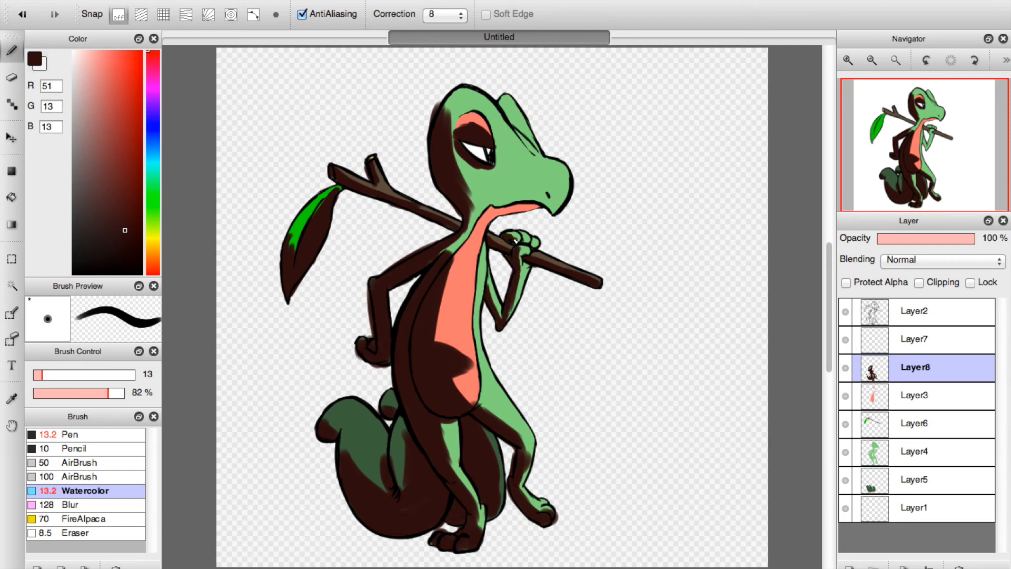
Shade the jaw, mouth and far brow ridge, and extend the shadow along the belly's edge, tail and feet.
{"action": "mouse_move", "coordinate": [491, 218]}
{"action": "left_mouse_down"}
{"action": "mouse_move", "coordinate": [533, 208]}
{"action": "mouse_move", "coordinate": [558, 215]}
{"action": "mouse_move", "coordinate": [551, 202]}
{"action": "mouse_move", "coordinate": [503, 202]}
{"action": "left_mouse_up"}
{"action": "mouse_move", "coordinate": [514, 126]}
{"action": "left_mouse_down"}
{"action": "mouse_move", "coordinate": [506, 108]}
{"action": "mouse_move", "coordinate": [537, 151]}
{"action": "left_mouse_up"}
{"action": "mouse_move", "coordinate": [511, 199]}
{"action": "left_mouse_down"}
{"action": "mouse_move", "coordinate": [471, 209]}
{"action": "mouse_move", "coordinate": [472, 231]}
{"action": "mouse_move", "coordinate": [454, 246]}
{"action": "mouse_move", "coordinate": [478, 217]}
{"action": "mouse_move", "coordinate": [461, 247]}
{"action": "mouse_move", "coordinate": [445, 356]}
{"action": "mouse_move", "coordinate": [441, 316]}
{"action": "mouse_move", "coordinate": [446, 351]}
{"action": "mouse_move", "coordinate": [471, 359]}
{"action": "mouse_move", "coordinate": [470, 369]}
{"action": "left_mouse_up"}
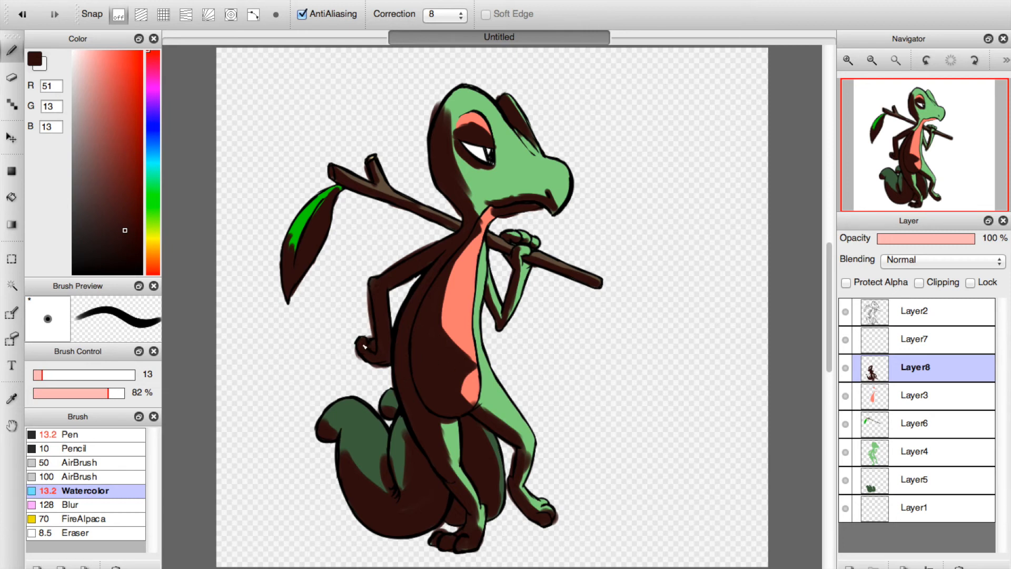
{"action": "mouse_move", "coordinate": [409, 432]}
{"action": "left_mouse_down"}
{"action": "mouse_move", "coordinate": [404, 468]}
{"action": "mouse_move", "coordinate": [404, 452]}
{"action": "left_mouse_up"}
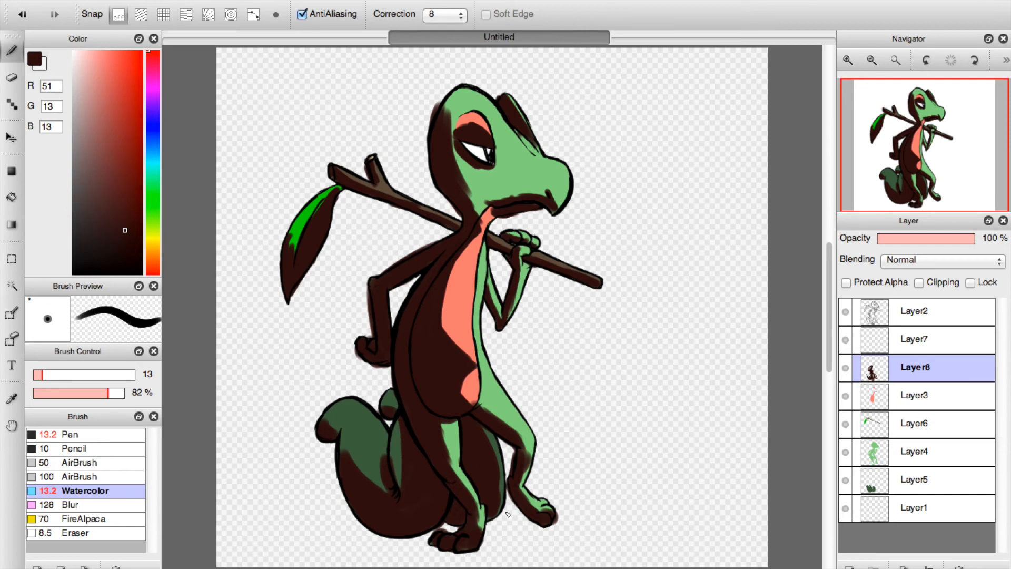
{"action": "mouse_move", "coordinate": [440, 548]}
{"action": "left_mouse_down"}
{"action": "mouse_move", "coordinate": [427, 551]}
{"action": "mouse_move", "coordinate": [473, 551]}
{"action": "left_mouse_up"}
{"action": "mouse_move", "coordinate": [466, 398]}
{"action": "left_mouse_down"}
{"action": "mouse_move", "coordinate": [474, 402]}
{"action": "mouse_move", "coordinate": [470, 392]}
{"action": "left_mouse_up"}
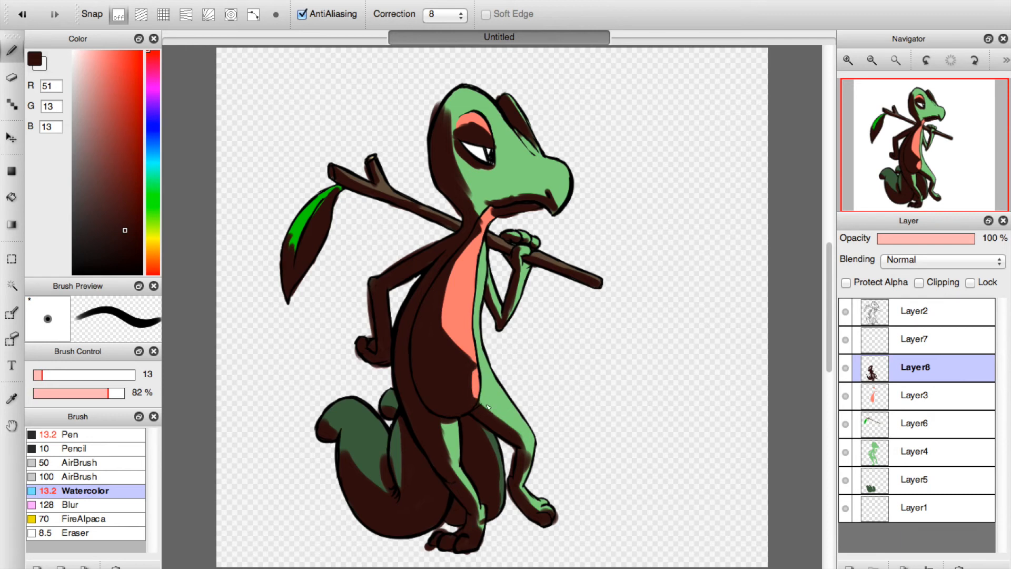
{"action": "left_click_drag", "start_coordinate": [517, 439], "coordinate": [513, 442]}
Set the shading layer's blending mode to Multiply and its opacity to 44%.
{"action": "left_click", "coordinate": [917, 260]}
{"action": "left_click", "coordinate": [908, 274]}
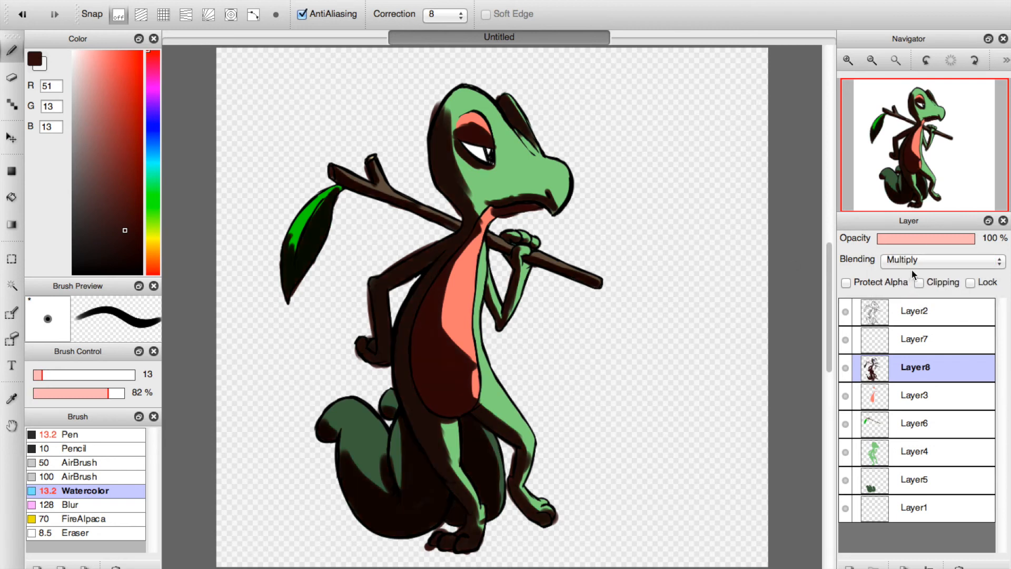
{"action": "left_click", "coordinate": [916, 238]}
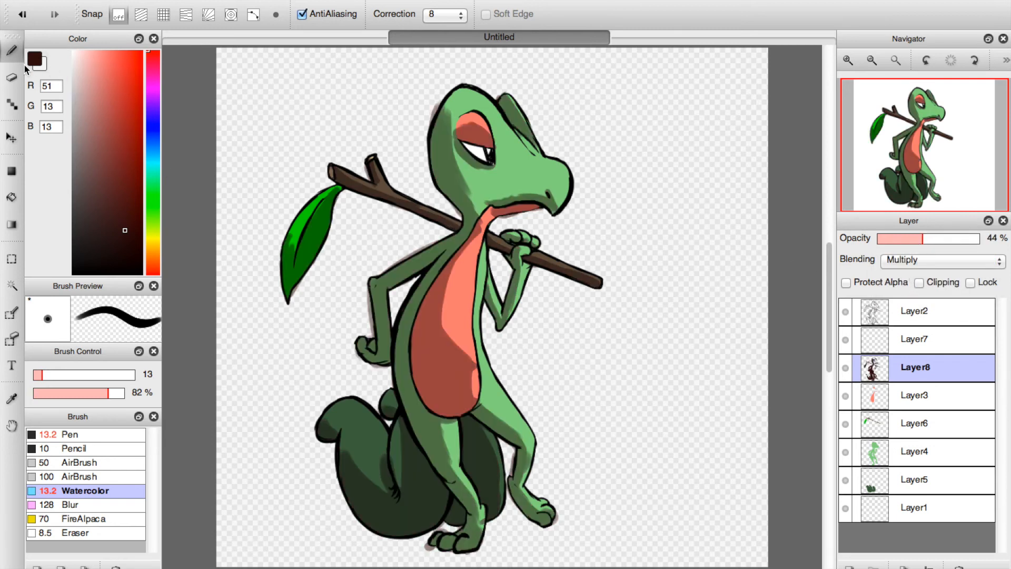
Erase the shading that spills outside the line art around the feet, far leg and tail.
{"action": "key", "text": "e"}
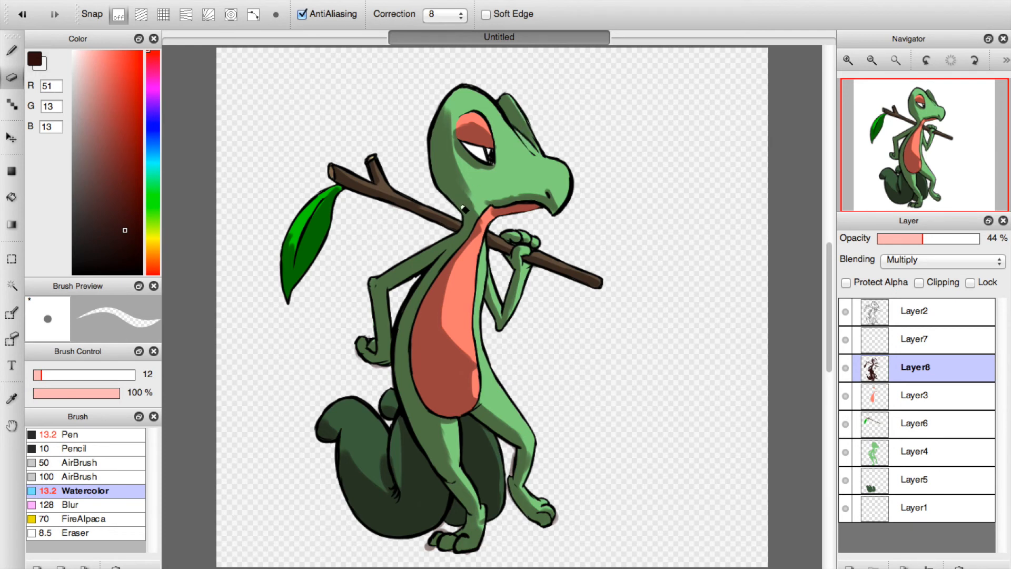
{"action": "left_click", "coordinate": [850, 59]}
{"action": "left_click", "coordinate": [851, 59]}
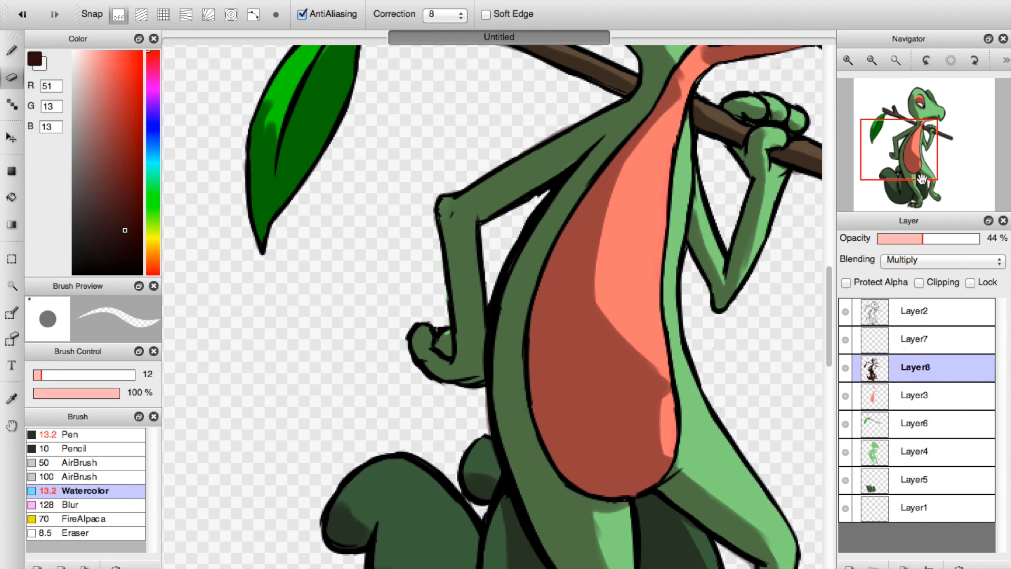
{"action": "left_click", "coordinate": [898, 188]}
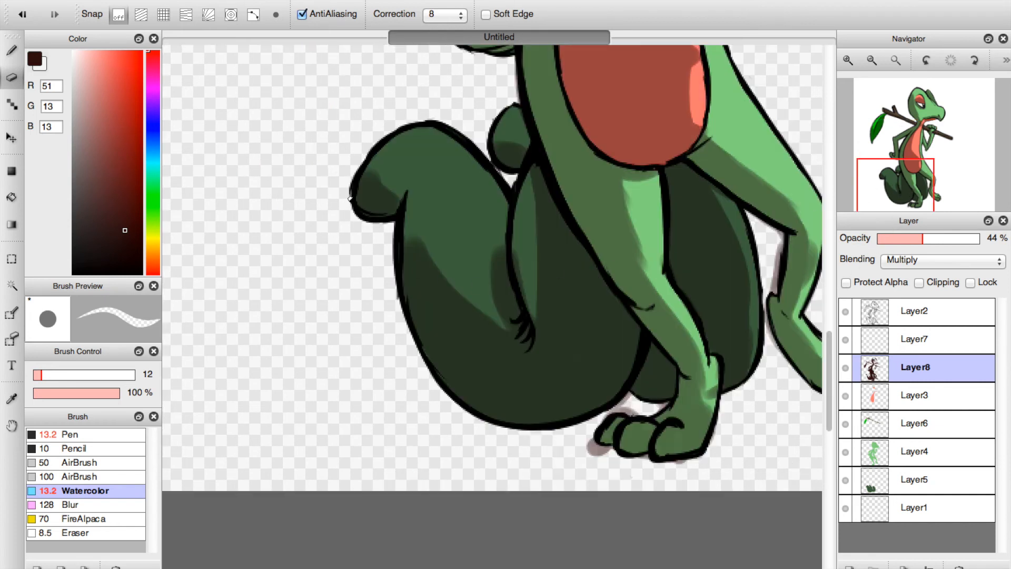
{"action": "mouse_move", "coordinate": [627, 446]}
{"action": "left_mouse_down"}
{"action": "mouse_move", "coordinate": [614, 457]}
{"action": "mouse_move", "coordinate": [591, 456]}
{"action": "mouse_move", "coordinate": [675, 463]}
{"action": "left_mouse_up"}
{"action": "mouse_move", "coordinate": [642, 403]}
{"action": "left_mouse_down"}
{"action": "mouse_move", "coordinate": [569, 433]}
{"action": "mouse_move", "coordinate": [633, 398]}
{"action": "mouse_move", "coordinate": [674, 406]}
{"action": "left_mouse_up"}
{"action": "mouse_move", "coordinate": [721, 372]}
{"action": "left_mouse_down"}
{"action": "mouse_move", "coordinate": [715, 406]}
{"action": "mouse_move", "coordinate": [715, 385]}
{"action": "left_mouse_up"}
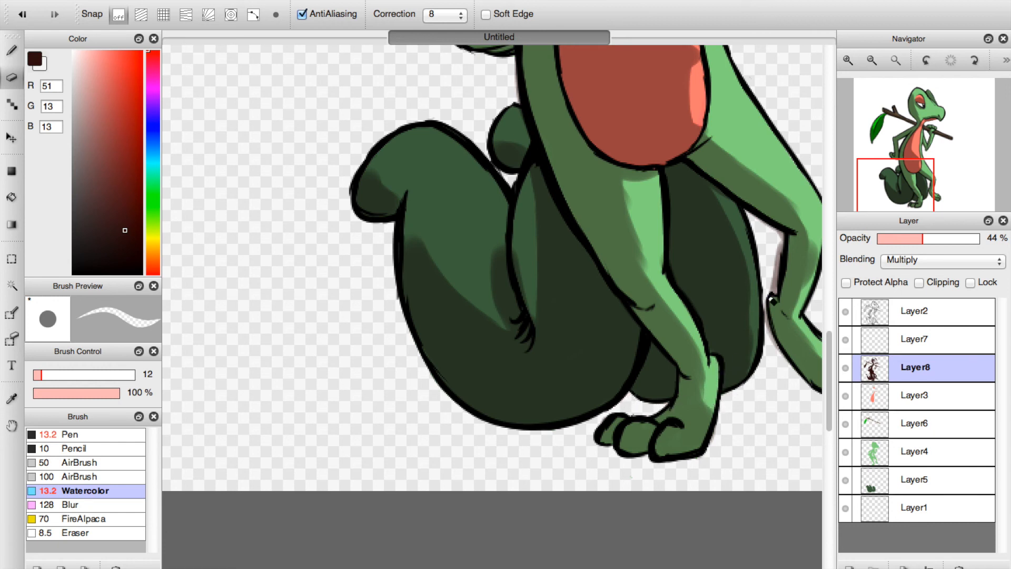
{"action": "mouse_move", "coordinate": [750, 216]}
{"action": "left_mouse_down"}
{"action": "mouse_move", "coordinate": [780, 238]}
{"action": "mouse_move", "coordinate": [766, 322]}
{"action": "mouse_move", "coordinate": [789, 372]}
{"action": "left_mouse_up"}
{"action": "left_click_drag", "start_coordinate": [764, 321], "coordinate": [782, 365]}
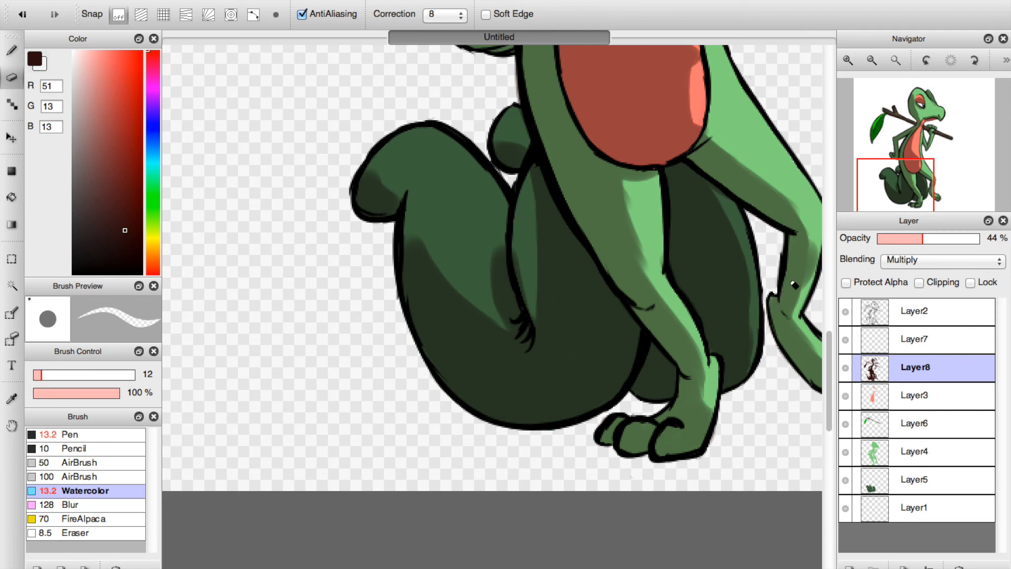
{"action": "left_click_drag", "start_coordinate": [878, 197], "coordinate": [903, 205]}
{"action": "left_click_drag", "start_coordinate": [628, 400], "coordinate": [632, 373]}
Fill in the shadow on the throat under the jaw and along the cheek with the Watercolor brush.
{"action": "left_click_drag", "start_coordinate": [931, 175], "coordinate": [916, 138]}
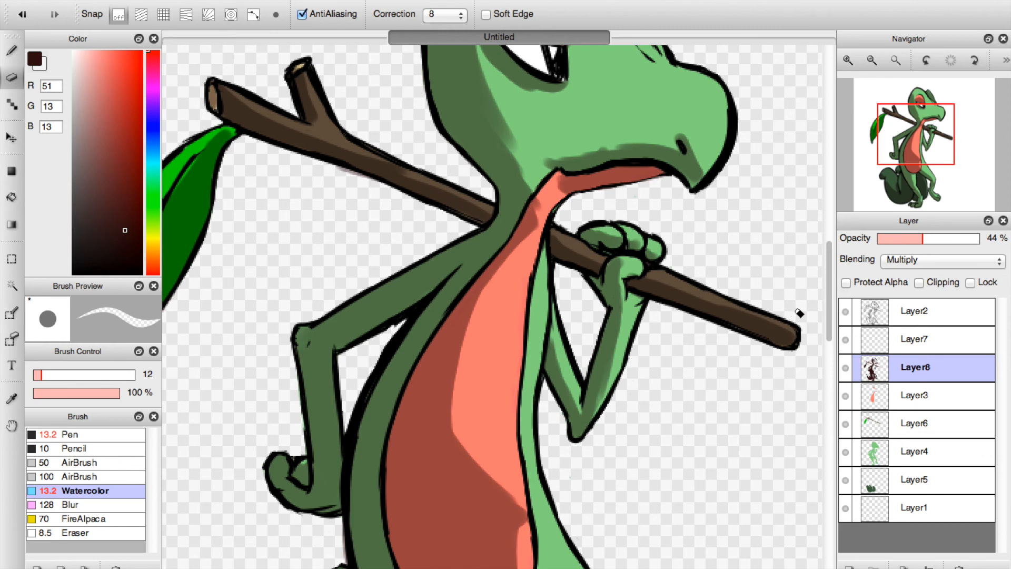
{"action": "left_click", "coordinate": [3, 51]}
{"action": "mouse_move", "coordinate": [572, 171]}
{"action": "left_mouse_down"}
{"action": "mouse_move", "coordinate": [585, 151]}
{"action": "mouse_move", "coordinate": [649, 152]}
{"action": "mouse_move", "coordinate": [622, 145]}
{"action": "mouse_move", "coordinate": [690, 167]}
{"action": "mouse_move", "coordinate": [656, 150]}
{"action": "mouse_move", "coordinate": [698, 187]}
{"action": "mouse_move", "coordinate": [712, 168]}
{"action": "mouse_move", "coordinate": [698, 152]}
{"action": "mouse_move", "coordinate": [716, 158]}
{"action": "mouse_move", "coordinate": [687, 151]}
{"action": "mouse_move", "coordinate": [694, 161]}
{"action": "mouse_move", "coordinate": [723, 148]}
{"action": "mouse_move", "coordinate": [684, 159]}
{"action": "mouse_move", "coordinate": [623, 149]}
{"action": "mouse_move", "coordinate": [674, 151]}
{"action": "mouse_move", "coordinate": [617, 151]}
{"action": "mouse_move", "coordinate": [565, 195]}
{"action": "left_mouse_up"}
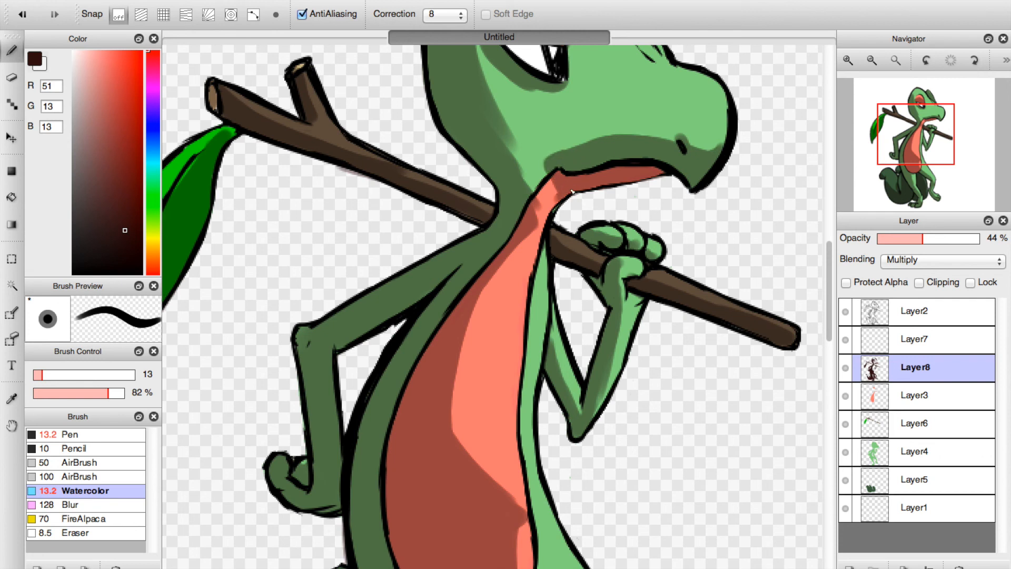
{"action": "mouse_move", "coordinate": [557, 184]}
{"action": "left_mouse_down"}
{"action": "mouse_move", "coordinate": [545, 233]}
{"action": "mouse_move", "coordinate": [549, 214]}
{"action": "mouse_move", "coordinate": [534, 211]}
{"action": "mouse_move", "coordinate": [568, 171]}
{"action": "mouse_move", "coordinate": [556, 183]}
{"action": "mouse_move", "coordinate": [507, 164]}
{"action": "mouse_move", "coordinate": [493, 137]}
{"action": "mouse_move", "coordinate": [529, 197]}
{"action": "mouse_move", "coordinate": [484, 109]}
{"action": "mouse_move", "coordinate": [524, 171]}
{"action": "mouse_move", "coordinate": [542, 177]}
{"action": "mouse_move", "coordinate": [518, 160]}
{"action": "left_mouse_up"}
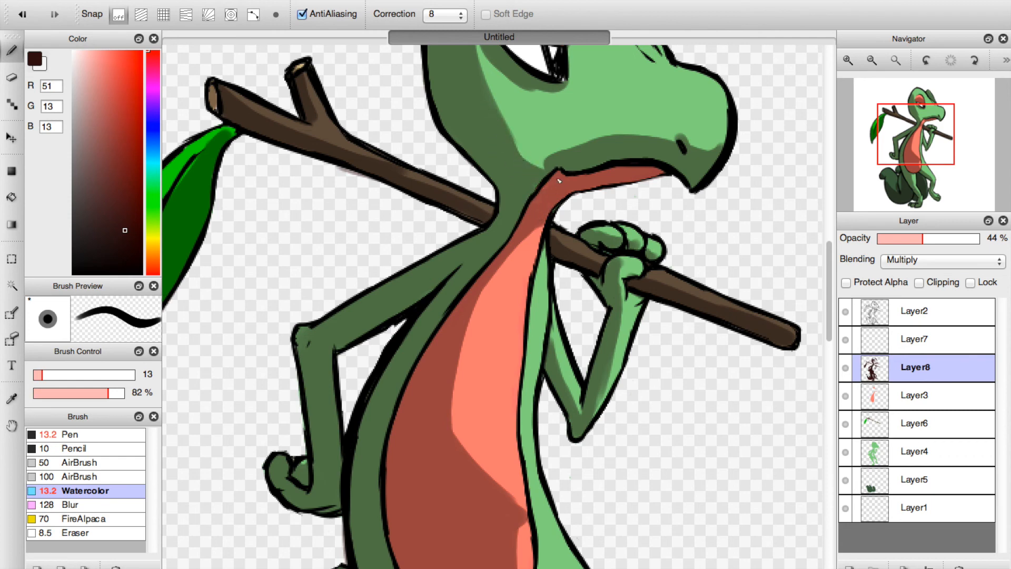
Even out the shading on the eyelid, below the eye and along the back of the head.
{"action": "left_click", "coordinate": [917, 107]}
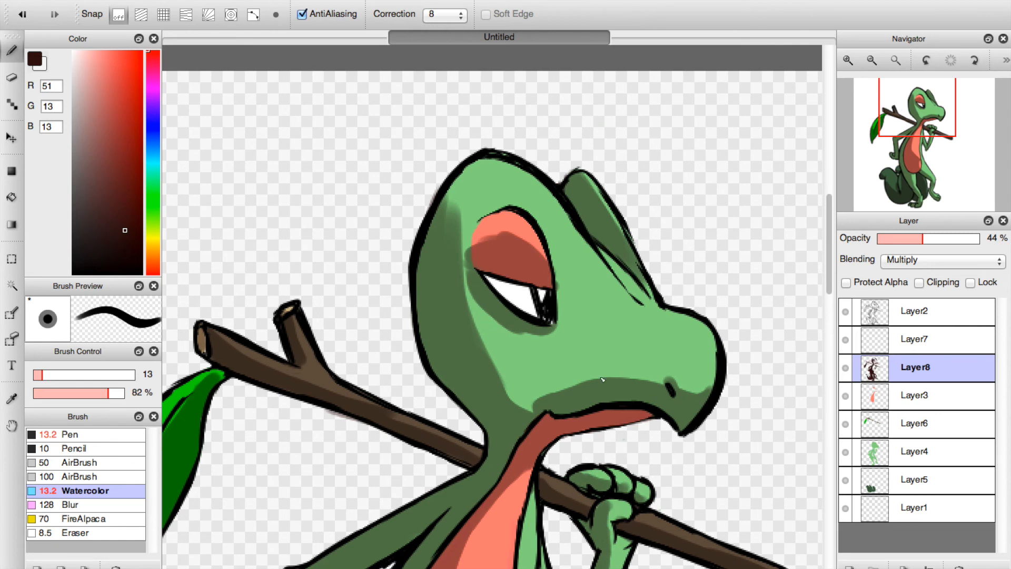
{"action": "mouse_move", "coordinate": [472, 260]}
{"action": "left_mouse_down"}
{"action": "mouse_move", "coordinate": [487, 301]}
{"action": "mouse_move", "coordinate": [541, 325]}
{"action": "left_mouse_up"}
{"action": "mouse_move", "coordinate": [548, 281]}
{"action": "left_mouse_down"}
{"action": "mouse_move", "coordinate": [495, 237]}
{"action": "mouse_move", "coordinate": [482, 253]}
{"action": "left_mouse_up"}
{"action": "left_click_drag", "start_coordinate": [453, 215], "coordinate": [458, 193]}
{"action": "mouse_move", "coordinate": [461, 263]}
{"action": "left_mouse_down"}
{"action": "mouse_move", "coordinate": [490, 359]}
{"action": "mouse_move", "coordinate": [519, 404]}
{"action": "mouse_move", "coordinate": [531, 405]}
{"action": "mouse_move", "coordinate": [504, 381]}
{"action": "left_mouse_up"}
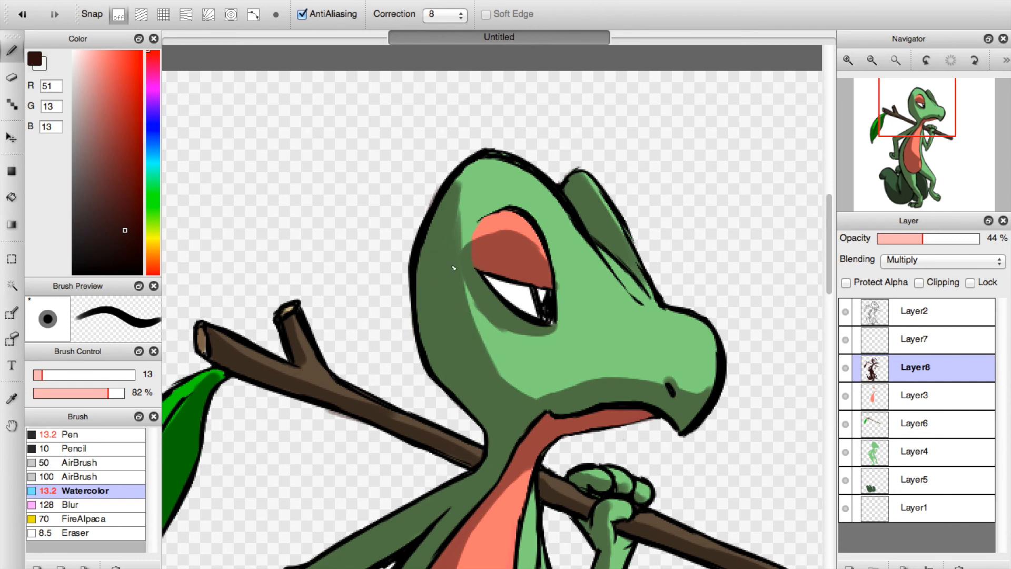
{"action": "left_click", "coordinate": [12, 77]}
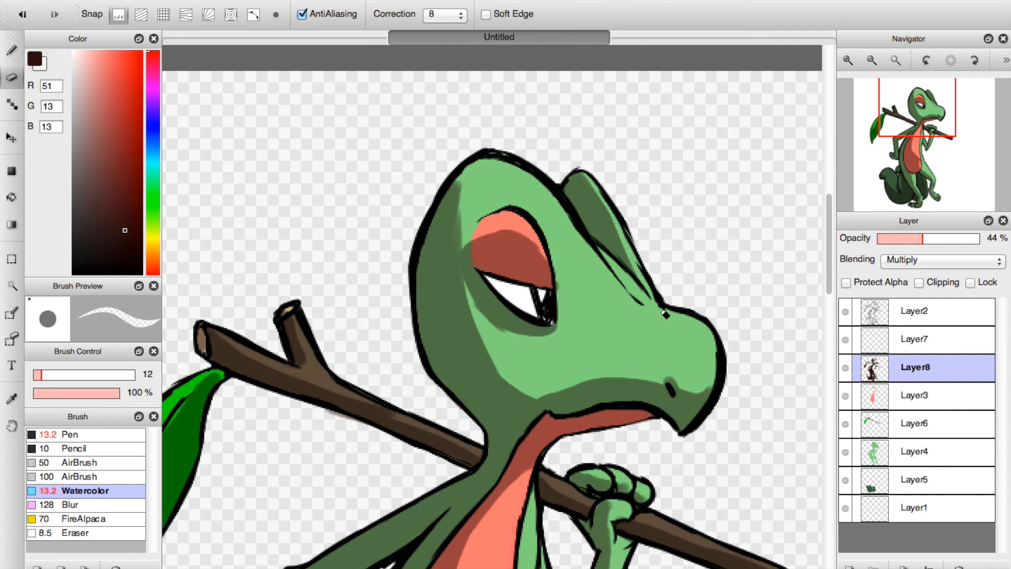
{"action": "left_click", "coordinate": [12, 50]}
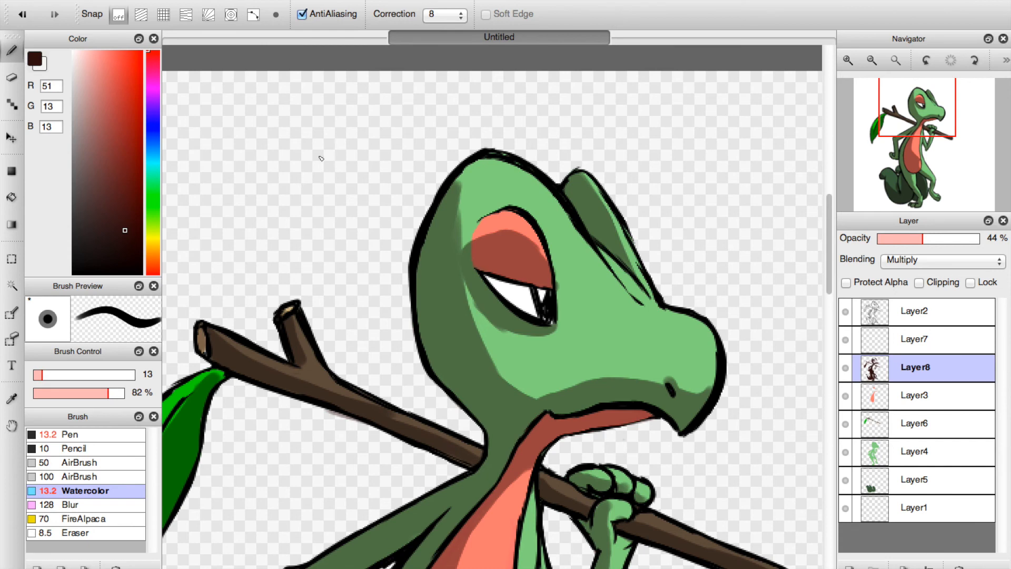
{"action": "left_click", "coordinate": [11, 77]}
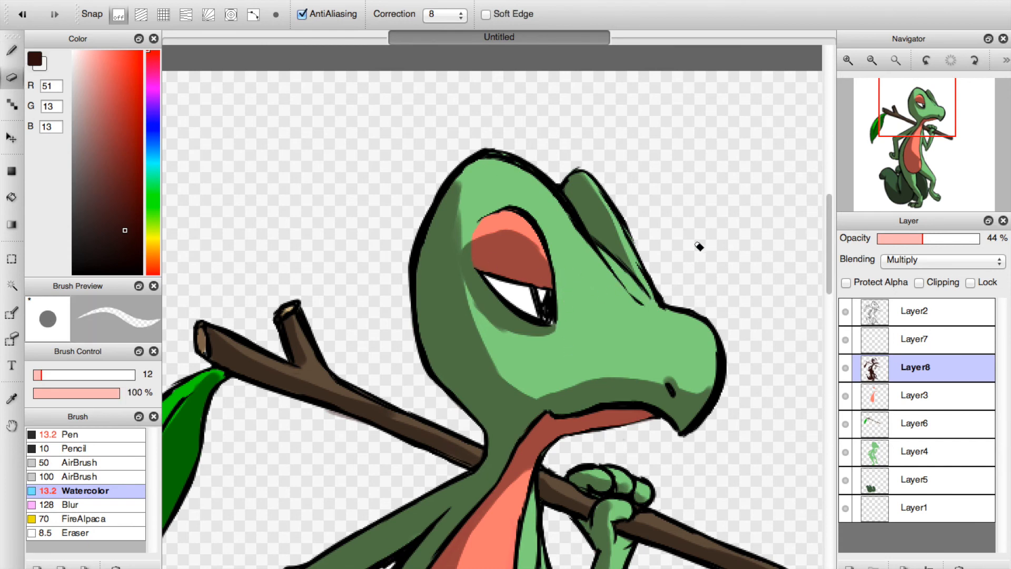
Lower the shading layer's opacity to 38% and add a new layer above it.
{"action": "left_click", "coordinate": [910, 145]}
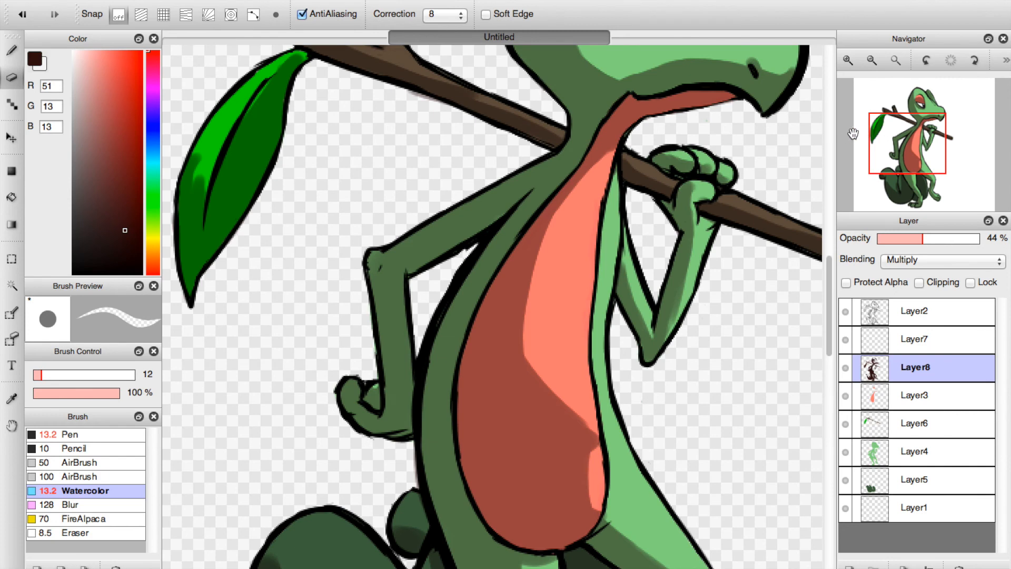
{"action": "left_click", "coordinate": [883, 62]}
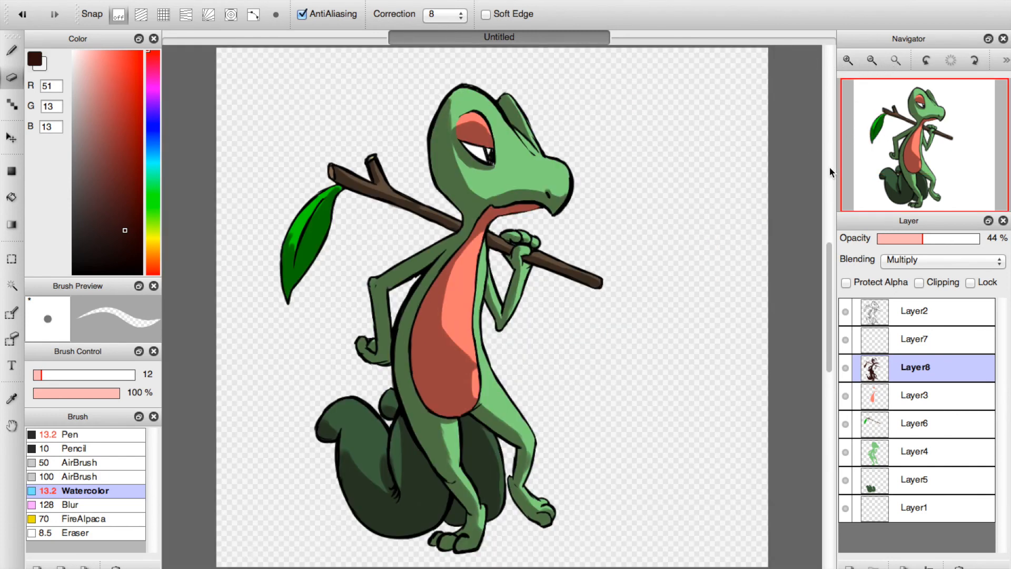
{"action": "mouse_move", "coordinate": [909, 241]}
{"action": "left_mouse_down"}
{"action": "mouse_move", "coordinate": [933, 235]}
{"action": "mouse_move", "coordinate": [895, 240]}
{"action": "mouse_move", "coordinate": [920, 236]}
{"action": "mouse_move", "coordinate": [918, 251]}
{"action": "mouse_move", "coordinate": [899, 240]}
{"action": "mouse_move", "coordinate": [916, 236]}
{"action": "left_mouse_up"}
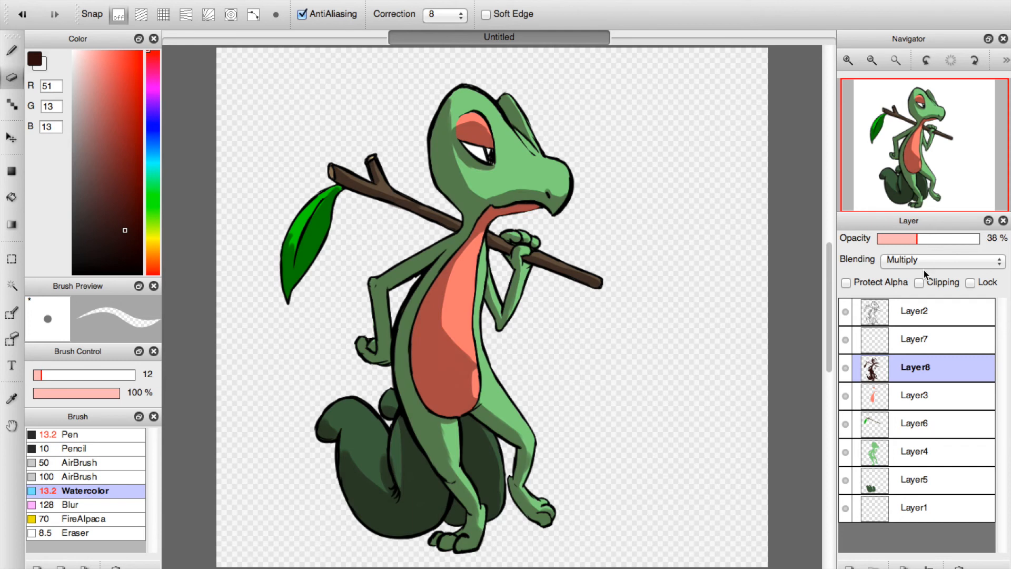
{"action": "left_click", "coordinate": [849, 568]}
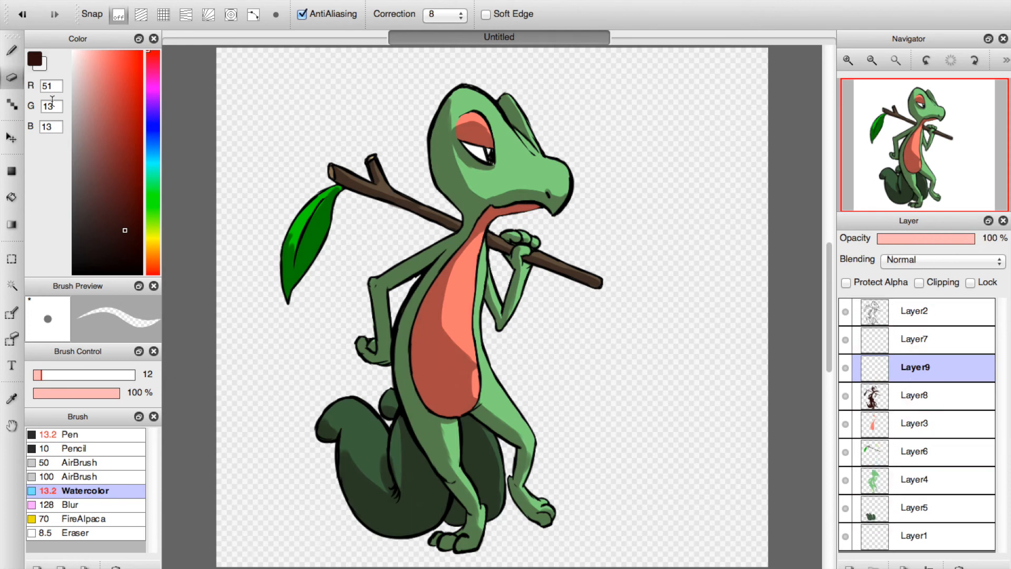
Paint a deeper maroon shadow along the tail's tip and lower curve, enlarging the Watercolor brush to 47.
{"action": "left_click", "coordinate": [13, 51]}
{"action": "mouse_move", "coordinate": [350, 477]}
{"action": "left_mouse_down"}
{"action": "mouse_move", "coordinate": [376, 526]}
{"action": "mouse_move", "coordinate": [342, 463]}
{"action": "mouse_move", "coordinate": [361, 505]}
{"action": "mouse_move", "coordinate": [380, 521]}
{"action": "mouse_move", "coordinate": [353, 493]}
{"action": "mouse_move", "coordinate": [390, 520]}
{"action": "mouse_move", "coordinate": [375, 530]}
{"action": "mouse_move", "coordinate": [364, 514]}
{"action": "mouse_move", "coordinate": [419, 520]}
{"action": "left_mouse_up"}
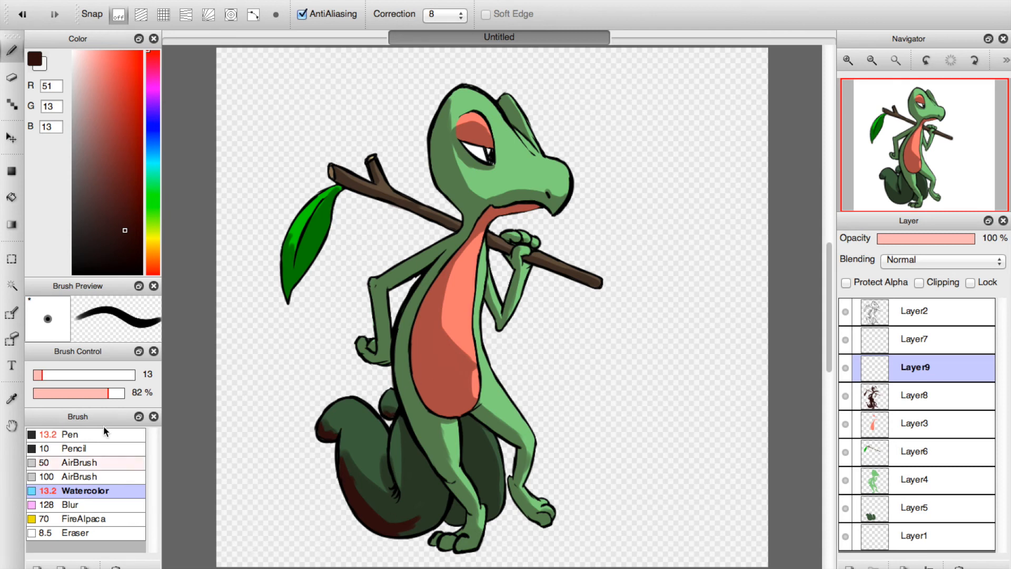
{"action": "left_click_drag", "start_coordinate": [42, 374], "coordinate": [66, 374]}
{"action": "mouse_move", "coordinate": [382, 519]}
{"action": "left_mouse_down"}
{"action": "mouse_move", "coordinate": [413, 524]}
{"action": "mouse_move", "coordinate": [373, 504]}
{"action": "mouse_move", "coordinate": [434, 502]}
{"action": "mouse_move", "coordinate": [396, 523]}
{"action": "mouse_move", "coordinate": [438, 503]}
{"action": "mouse_move", "coordinate": [429, 515]}
{"action": "mouse_move", "coordinate": [423, 481]}
{"action": "mouse_move", "coordinate": [435, 508]}
{"action": "mouse_move", "coordinate": [421, 524]}
{"action": "mouse_move", "coordinate": [459, 515]}
{"action": "left_mouse_up"}
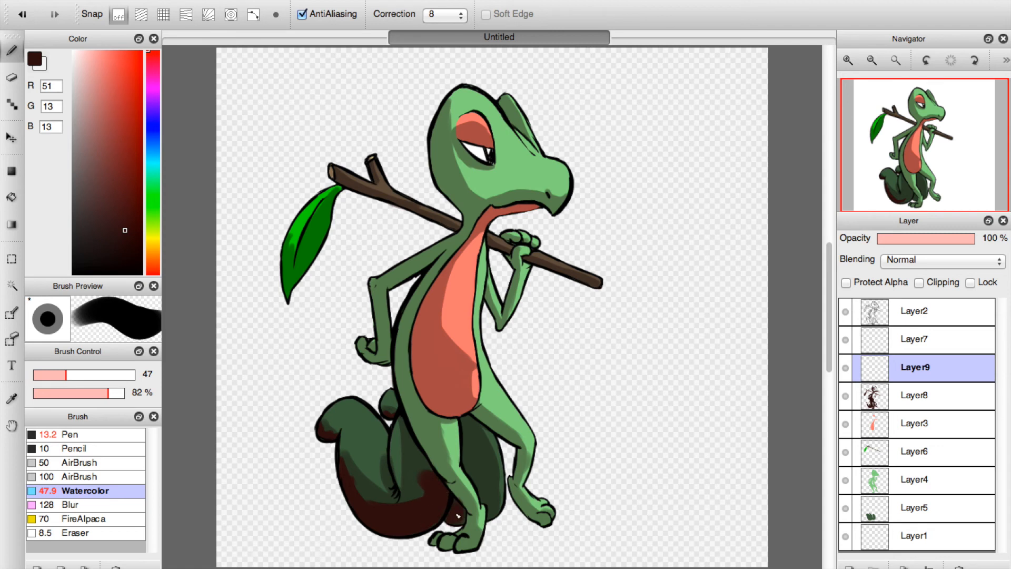
Set the brush size to 14 and deepen the shadow on the tail behind the legs and beside the thigh.
{"action": "left_click", "coordinate": [43, 374]}
{"action": "mouse_move", "coordinate": [472, 469]}
{"action": "left_mouse_down"}
{"action": "mouse_move", "coordinate": [468, 421]}
{"action": "mouse_move", "coordinate": [473, 475]}
{"action": "mouse_move", "coordinate": [469, 465]}
{"action": "mouse_move", "coordinate": [484, 500]}
{"action": "left_mouse_up"}
{"action": "mouse_move", "coordinate": [476, 443]}
{"action": "left_mouse_down"}
{"action": "mouse_move", "coordinate": [492, 507]}
{"action": "mouse_move", "coordinate": [480, 451]}
{"action": "mouse_move", "coordinate": [491, 485]}
{"action": "left_mouse_up"}
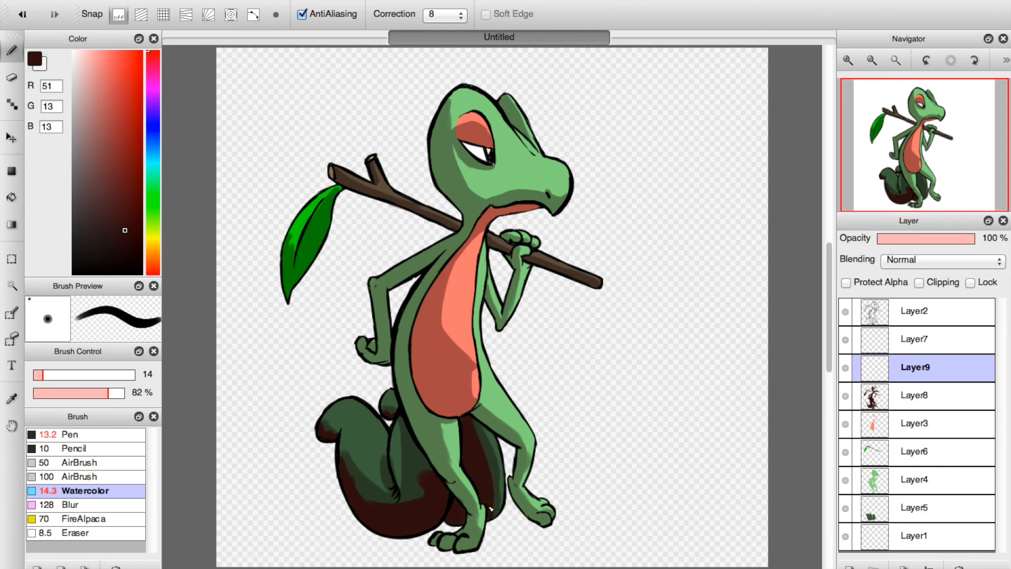
{"action": "mouse_move", "coordinate": [414, 449]}
{"action": "left_mouse_down"}
{"action": "mouse_move", "coordinate": [424, 474]}
{"action": "mouse_move", "coordinate": [406, 429]}
{"action": "mouse_move", "coordinate": [415, 474]}
{"action": "mouse_move", "coordinate": [406, 503]}
{"action": "mouse_move", "coordinate": [422, 473]}
{"action": "mouse_move", "coordinate": [404, 421]}
{"action": "mouse_move", "coordinate": [429, 471]}
{"action": "left_mouse_up"}
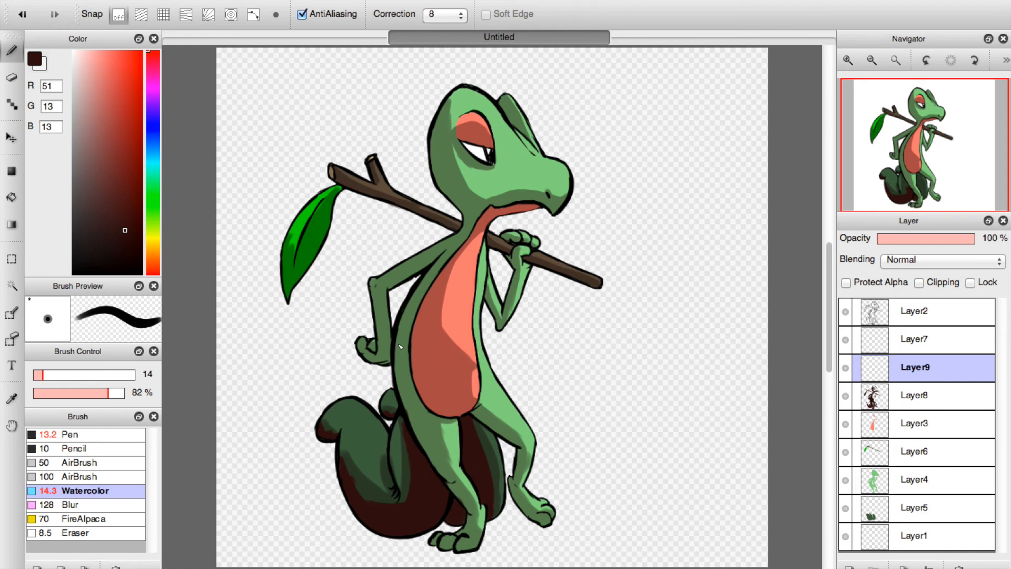
Paint deeper shadows on the bent arm, back and leg, the leaf, and the back of the head and eye.
{"action": "mouse_move", "coordinate": [363, 348]}
{"action": "left_mouse_down"}
{"action": "mouse_move", "coordinate": [367, 341]}
{"action": "mouse_move", "coordinate": [382, 360]}
{"action": "mouse_move", "coordinate": [373, 281]}
{"action": "mouse_move", "coordinate": [378, 305]}
{"action": "mouse_move", "coordinate": [398, 273]}
{"action": "mouse_move", "coordinate": [384, 295]}
{"action": "mouse_move", "coordinate": [387, 352]}
{"action": "left_mouse_up"}
{"action": "mouse_move", "coordinate": [442, 468]}
{"action": "left_mouse_down"}
{"action": "mouse_move", "coordinate": [412, 409]}
{"action": "mouse_move", "coordinate": [440, 465]}
{"action": "mouse_move", "coordinate": [415, 389]}
{"action": "mouse_move", "coordinate": [419, 429]}
{"action": "mouse_move", "coordinate": [407, 401]}
{"action": "mouse_move", "coordinate": [434, 455]}
{"action": "mouse_move", "coordinate": [404, 359]}
{"action": "mouse_move", "coordinate": [398, 374]}
{"action": "mouse_move", "coordinate": [414, 404]}
{"action": "mouse_move", "coordinate": [423, 293]}
{"action": "mouse_move", "coordinate": [400, 343]}
{"action": "mouse_move", "coordinate": [437, 256]}
{"action": "mouse_move", "coordinate": [392, 279]}
{"action": "mouse_move", "coordinate": [414, 274]}
{"action": "left_mouse_up"}
{"action": "mouse_move", "coordinate": [288, 243]}
{"action": "left_mouse_down"}
{"action": "mouse_move", "coordinate": [292, 297]}
{"action": "mouse_move", "coordinate": [290, 260]}
{"action": "mouse_move", "coordinate": [294, 287]}
{"action": "mouse_move", "coordinate": [325, 192]}
{"action": "left_mouse_up"}
{"action": "mouse_move", "coordinate": [462, 154]}
{"action": "left_mouse_down"}
{"action": "mouse_move", "coordinate": [482, 173]}
{"action": "mouse_move", "coordinate": [450, 141]}
{"action": "mouse_move", "coordinate": [478, 168]}
{"action": "mouse_move", "coordinate": [497, 168]}
{"action": "mouse_move", "coordinate": [456, 133]}
{"action": "mouse_move", "coordinate": [459, 157]}
{"action": "mouse_move", "coordinate": [441, 127]}
{"action": "mouse_move", "coordinate": [449, 195]}
{"action": "mouse_move", "coordinate": [446, 118]}
{"action": "mouse_move", "coordinate": [439, 179]}
{"action": "mouse_move", "coordinate": [455, 92]}
{"action": "mouse_move", "coordinate": [443, 175]}
{"action": "mouse_move", "coordinate": [448, 106]}
{"action": "mouse_move", "coordinate": [469, 213]}
{"action": "mouse_move", "coordinate": [441, 168]}
{"action": "mouse_move", "coordinate": [459, 195]}
{"action": "mouse_move", "coordinate": [441, 109]}
{"action": "mouse_move", "coordinate": [471, 229]}
{"action": "mouse_move", "coordinate": [465, 239]}
{"action": "mouse_move", "coordinate": [462, 206]}
{"action": "mouse_move", "coordinate": [461, 230]}
{"action": "mouse_move", "coordinate": [430, 258]}
{"action": "mouse_move", "coordinate": [455, 235]}
{"action": "left_mouse_up"}
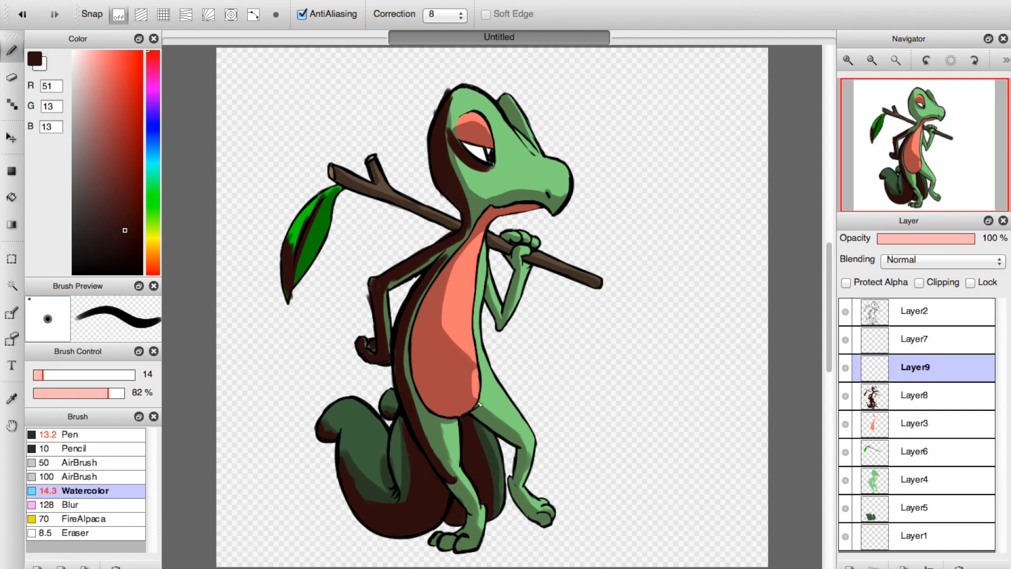
Paint a deeper shadow across the lower belly, enlarging the brush to 19 to fill it.
{"action": "mouse_move", "coordinate": [421, 328]}
{"action": "left_mouse_down"}
{"action": "mouse_move", "coordinate": [442, 387]}
{"action": "mouse_move", "coordinate": [435, 405]}
{"action": "mouse_move", "coordinate": [419, 369]}
{"action": "mouse_move", "coordinate": [464, 412]}
{"action": "left_mouse_up"}
{"action": "mouse_move", "coordinate": [447, 364]}
{"action": "left_mouse_down"}
{"action": "mouse_move", "coordinate": [466, 363]}
{"action": "mouse_move", "coordinate": [423, 364]}
{"action": "mouse_move", "coordinate": [458, 370]}
{"action": "left_mouse_up"}
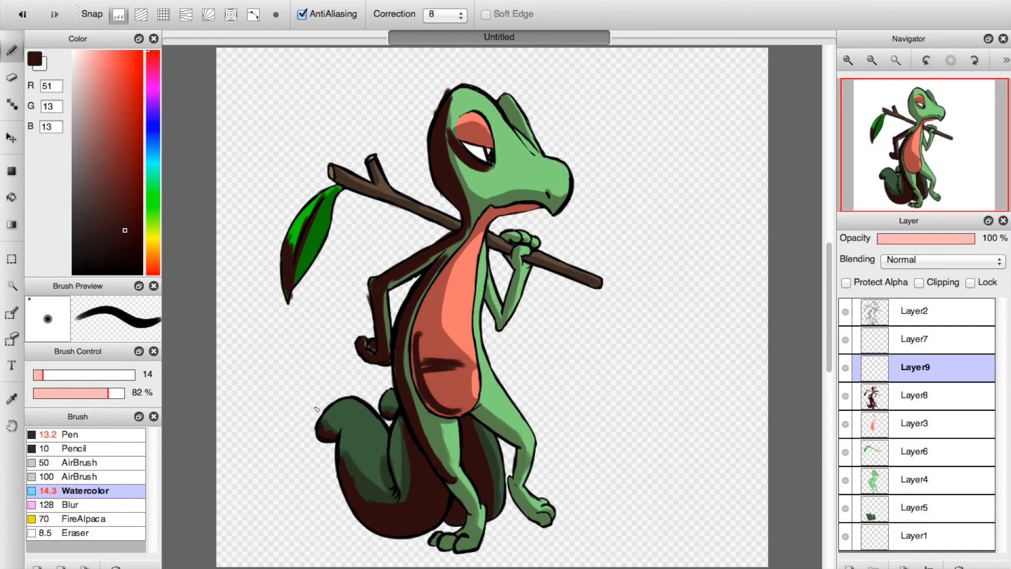
{"action": "left_click", "coordinate": [46, 375]}
{"action": "mouse_move", "coordinate": [421, 337]}
{"action": "left_mouse_down"}
{"action": "mouse_move", "coordinate": [451, 364]}
{"action": "mouse_move", "coordinate": [420, 343]}
{"action": "mouse_move", "coordinate": [423, 393]}
{"action": "mouse_move", "coordinate": [426, 365]}
{"action": "mouse_move", "coordinate": [460, 395]}
{"action": "mouse_move", "coordinate": [447, 406]}
{"action": "mouse_move", "coordinate": [465, 412]}
{"action": "mouse_move", "coordinate": [437, 384]}
{"action": "mouse_move", "coordinate": [474, 405]}
{"action": "mouse_move", "coordinate": [419, 360]}
{"action": "mouse_move", "coordinate": [440, 374]}
{"action": "left_mouse_up"}
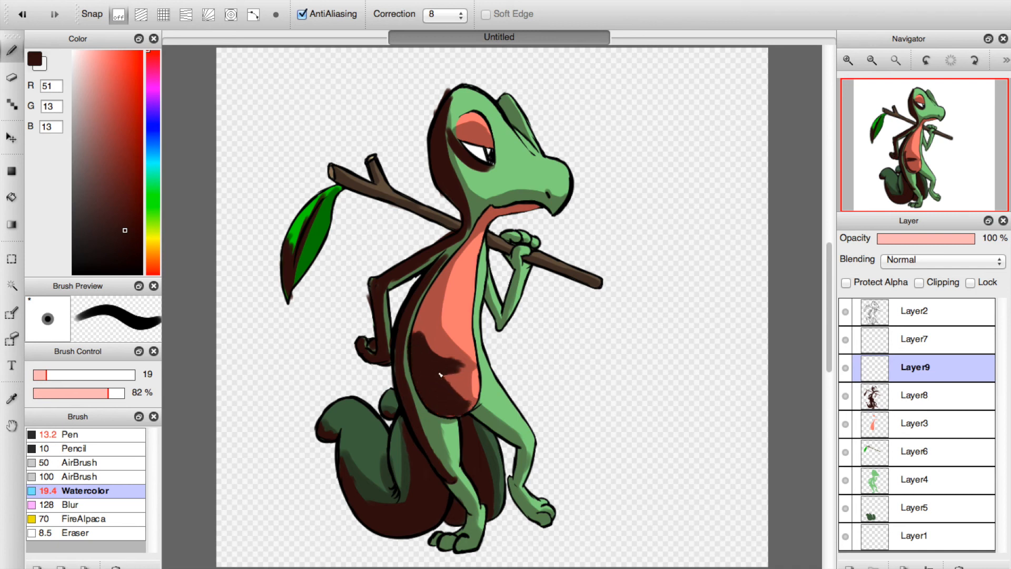
Paint deeper maroon shadows along both lower legs and feet and on the inner elbow of the raised arm.
{"action": "left_click_drag", "start_coordinate": [476, 414], "coordinate": [518, 444]}
{"action": "mouse_move", "coordinate": [453, 485]}
{"action": "left_mouse_down"}
{"action": "mouse_move", "coordinate": [472, 515]}
{"action": "mouse_move", "coordinate": [462, 541]}
{"action": "mouse_move", "coordinate": [435, 543]}
{"action": "mouse_move", "coordinate": [474, 536]}
{"action": "left_mouse_up"}
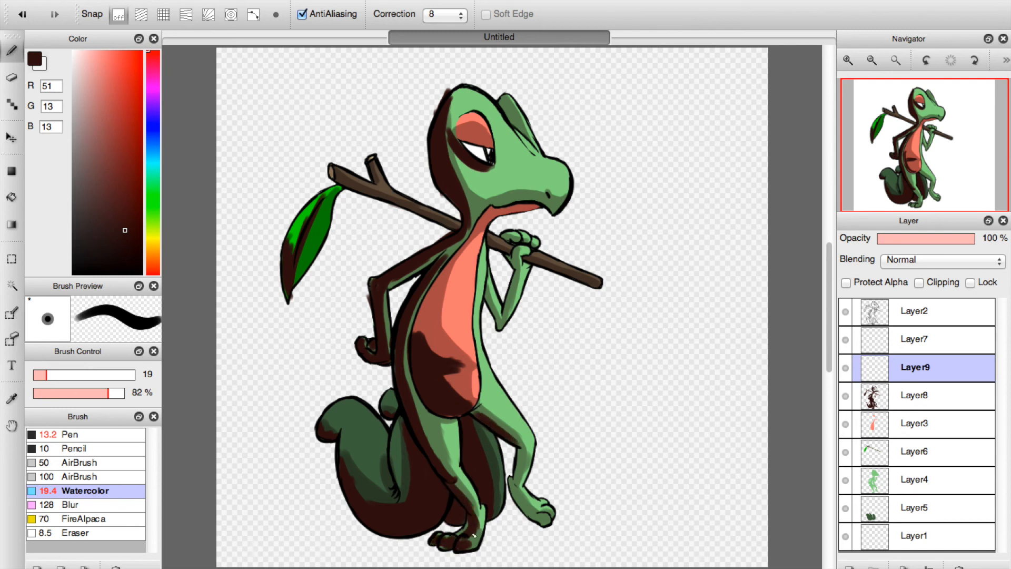
{"action": "mouse_move", "coordinate": [502, 501]}
{"action": "left_mouse_down"}
{"action": "mouse_move", "coordinate": [514, 487]}
{"action": "mouse_move", "coordinate": [520, 497]}
{"action": "left_mouse_up"}
{"action": "left_click_drag", "start_coordinate": [553, 515], "coordinate": [520, 473]}
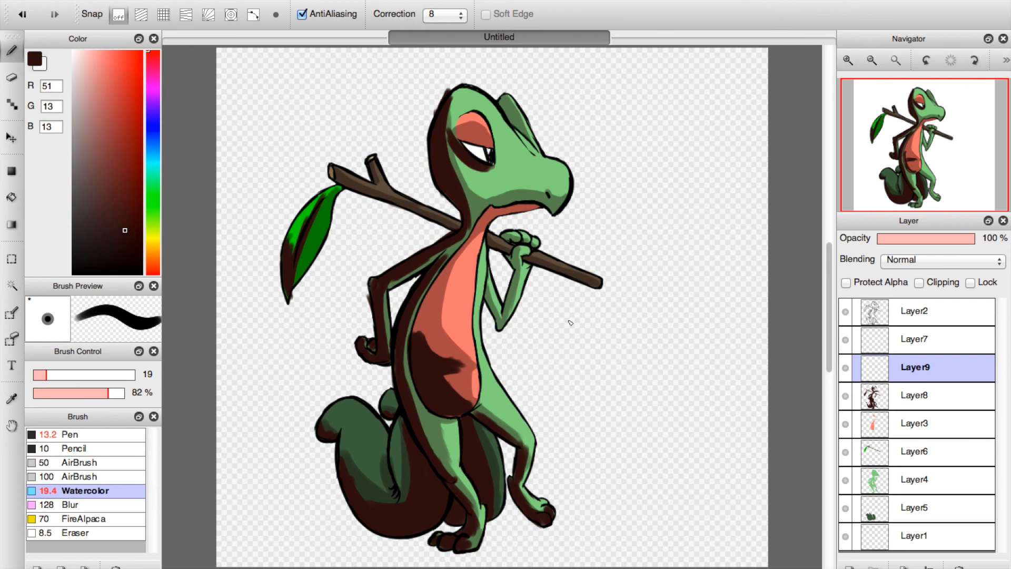
{"action": "left_click_drag", "start_coordinate": [490, 292], "coordinate": [503, 332]}
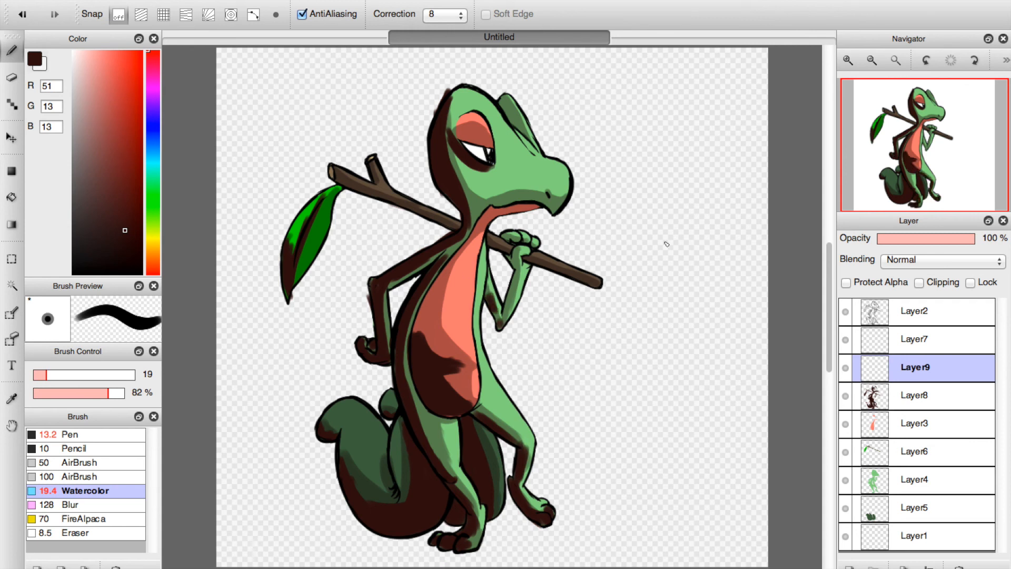
Set Layer9's blending mode to Multiply and lower its opacity to 37%.
{"action": "left_click", "coordinate": [934, 260]}
{"action": "left_click", "coordinate": [934, 273]}
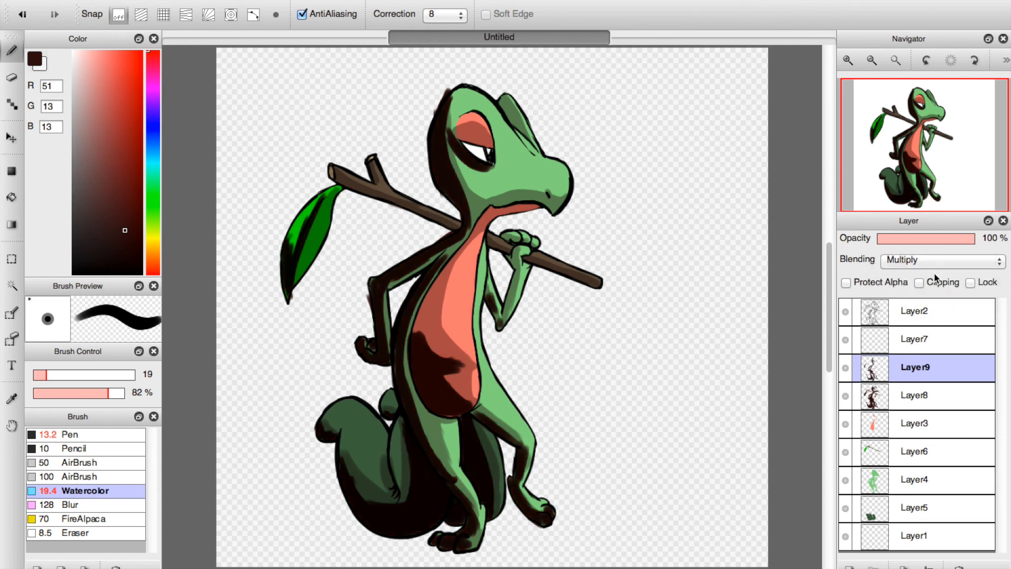
{"action": "left_click_drag", "start_coordinate": [926, 237], "coordinate": [915, 240]}
Erase the shading that spills outside the outlines of the bent arm and along the stick on Layer9 and Layer8.
{"action": "left_click", "coordinate": [11, 77]}
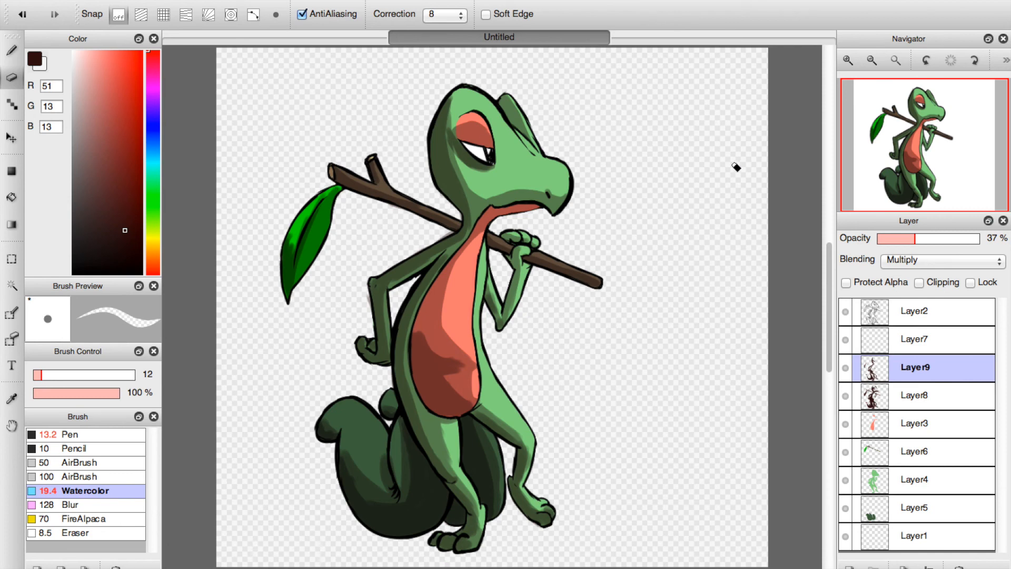
{"action": "left_click", "coordinate": [848, 61]}
{"action": "left_click", "coordinate": [848, 60]}
{"action": "left_click", "coordinate": [848, 61]}
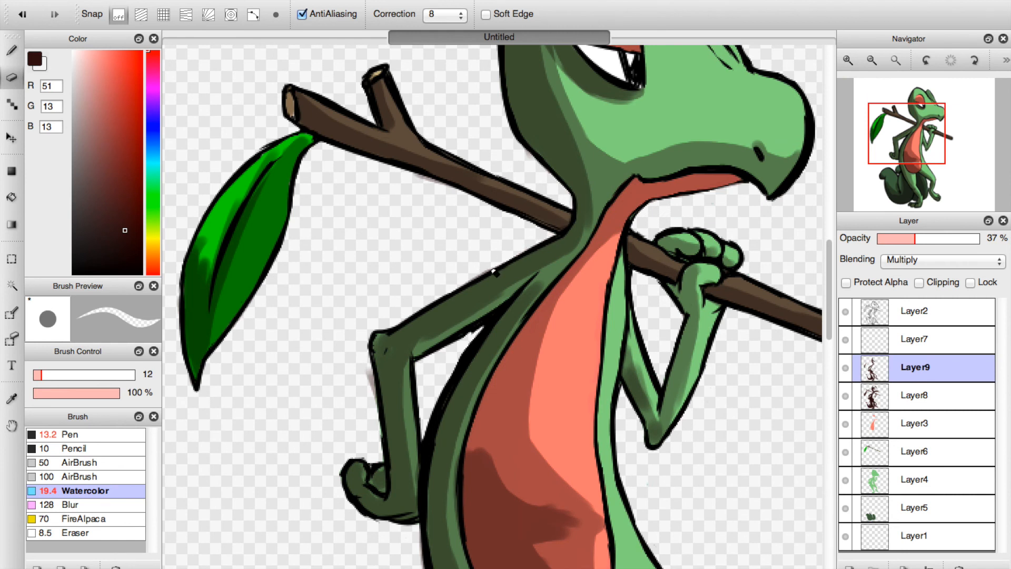
{"action": "left_click_drag", "start_coordinate": [363, 367], "coordinate": [379, 433]}
{"action": "left_click", "coordinate": [883, 390]}
{"action": "left_click_drag", "start_coordinate": [409, 177], "coordinate": [464, 201]}
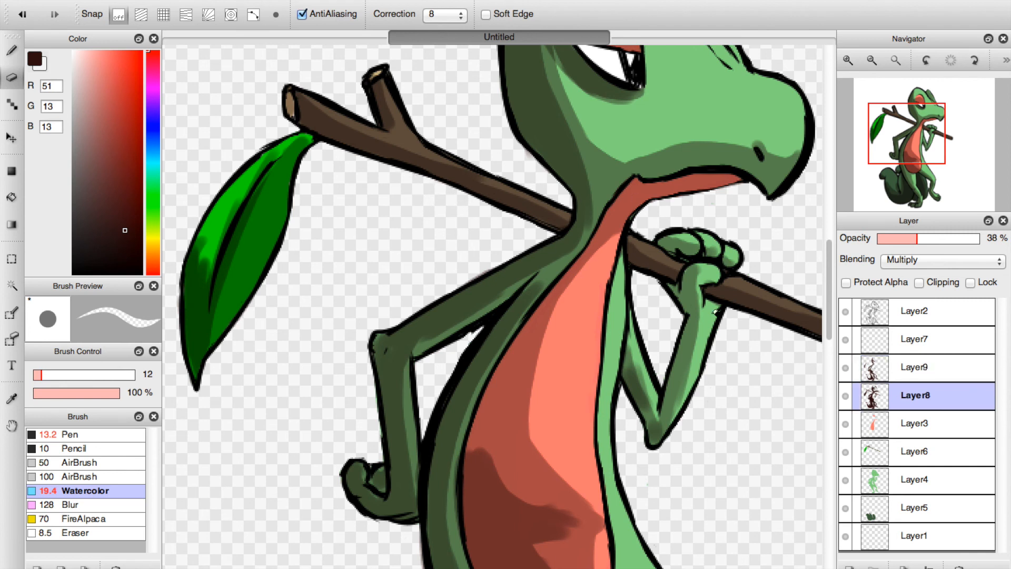
Examine the back, tail, legs and raised arm up close for stray shading on Layer9 and Layer8.
{"action": "left_click", "coordinate": [896, 365]}
{"action": "scroll", "coordinate": [515, 302], "scroll_direction": "down", "scroll_amount": 5}
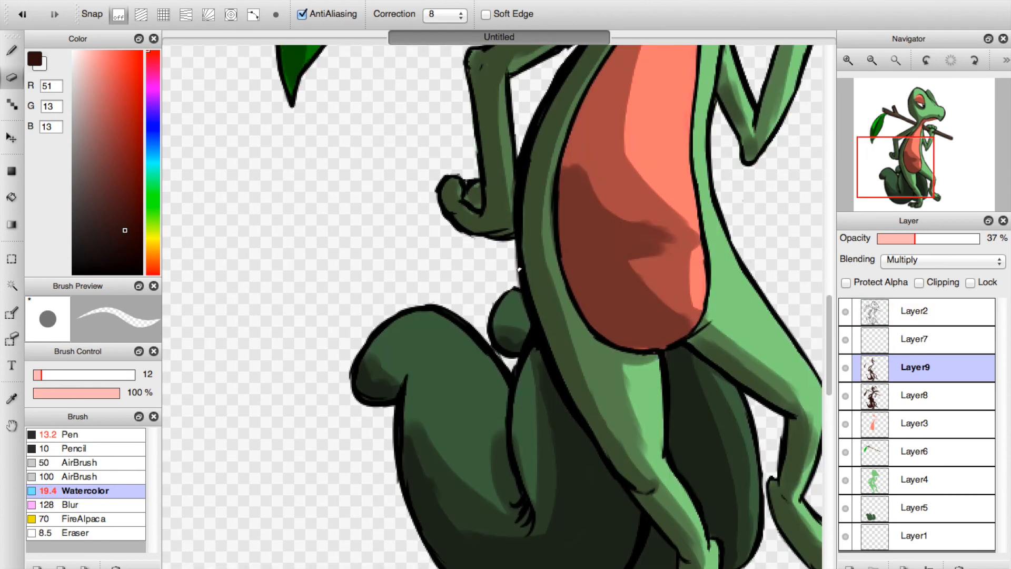
{"action": "left_click", "coordinate": [910, 401]}
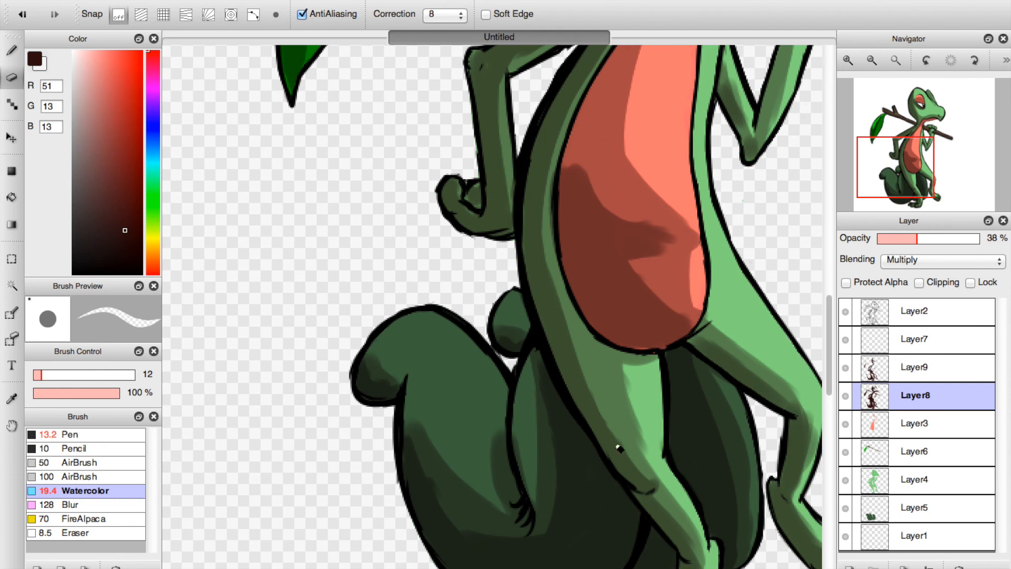
{"action": "left_click", "coordinate": [915, 367]}
{"action": "left_click", "coordinate": [892, 188]}
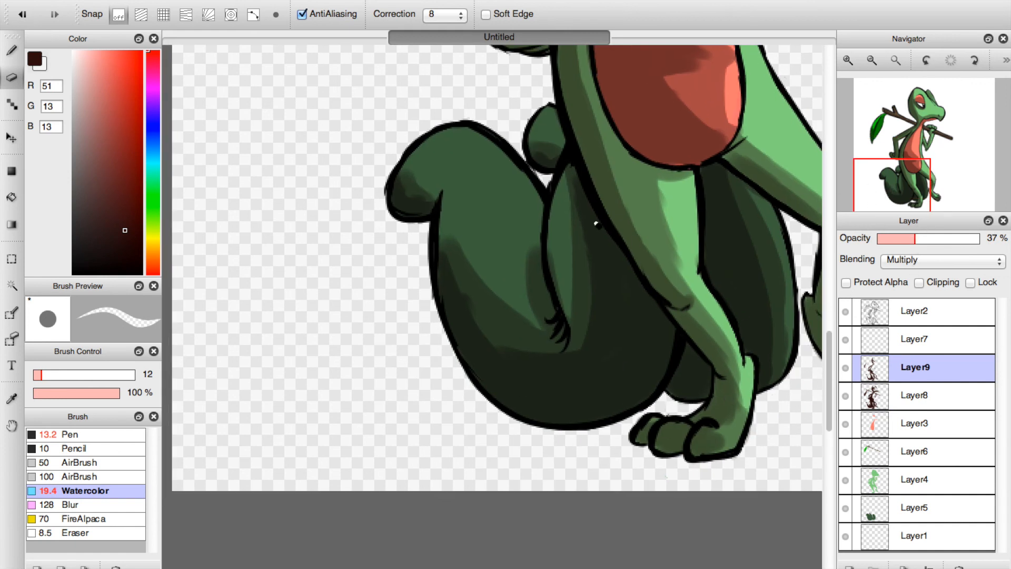
{"action": "left_click", "coordinate": [920, 161]}
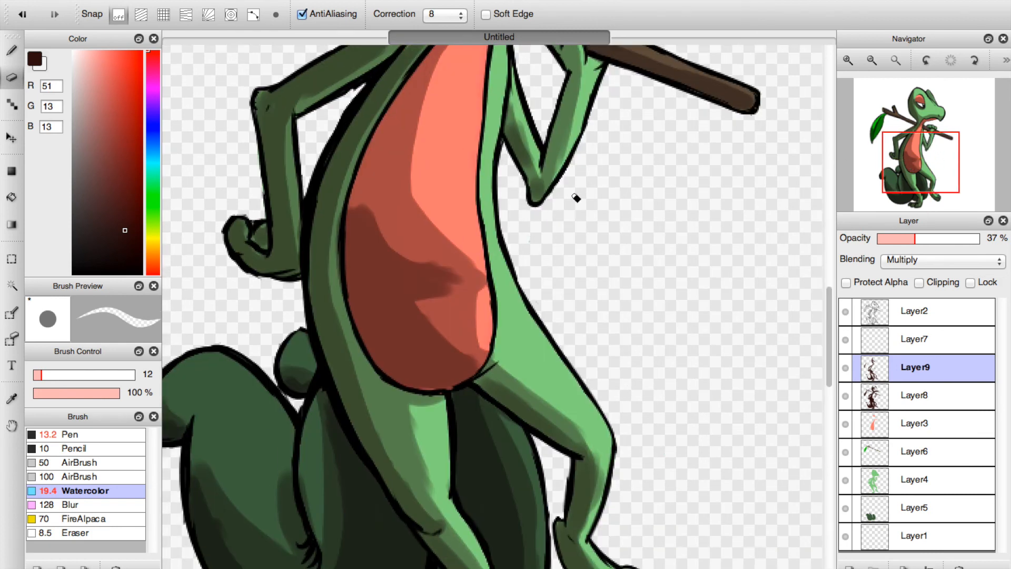
{"action": "left_click_drag", "start_coordinate": [942, 145], "coordinate": [947, 129]}
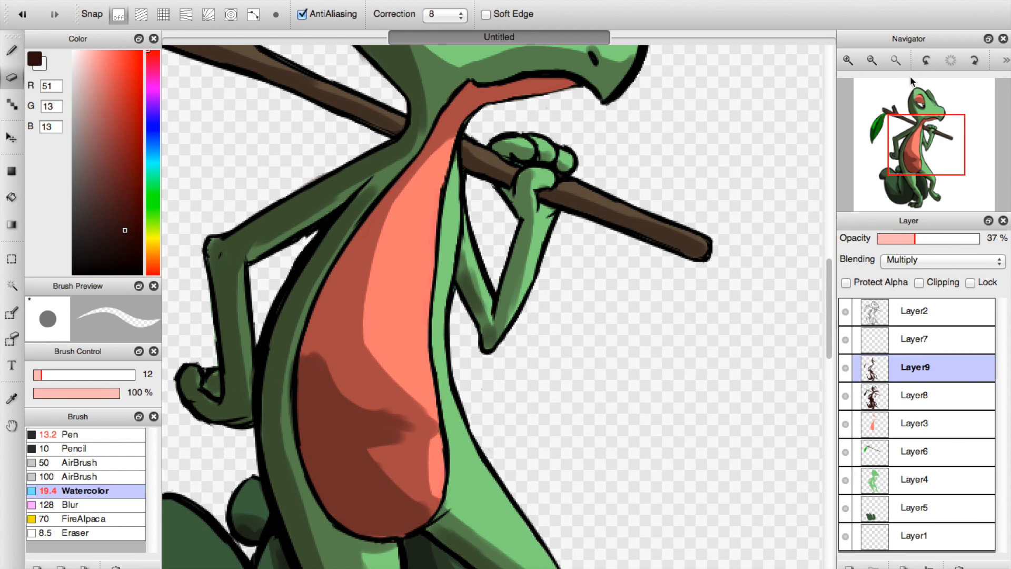
Lower Layer9's opacity to 25% with the whole lizard in view.
{"action": "left_click", "coordinate": [895, 60]}
{"action": "left_click_drag", "start_coordinate": [903, 241], "coordinate": [902, 238]}
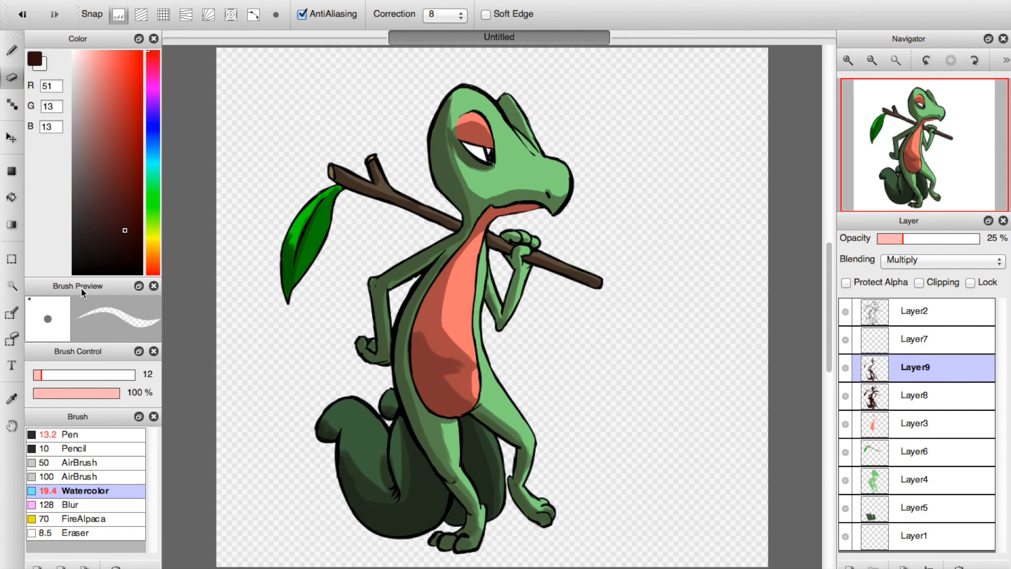
Soften the Layer9 shadows on the belly, tail, leg and head with the Blur brush at 128, and reduce its size to 34.
{"action": "left_click", "coordinate": [70, 504]}
{"action": "mouse_move", "coordinate": [448, 345]}
{"action": "left_mouse_down"}
{"action": "mouse_move", "coordinate": [462, 371]}
{"action": "mouse_move", "coordinate": [451, 373]}
{"action": "left_mouse_up"}
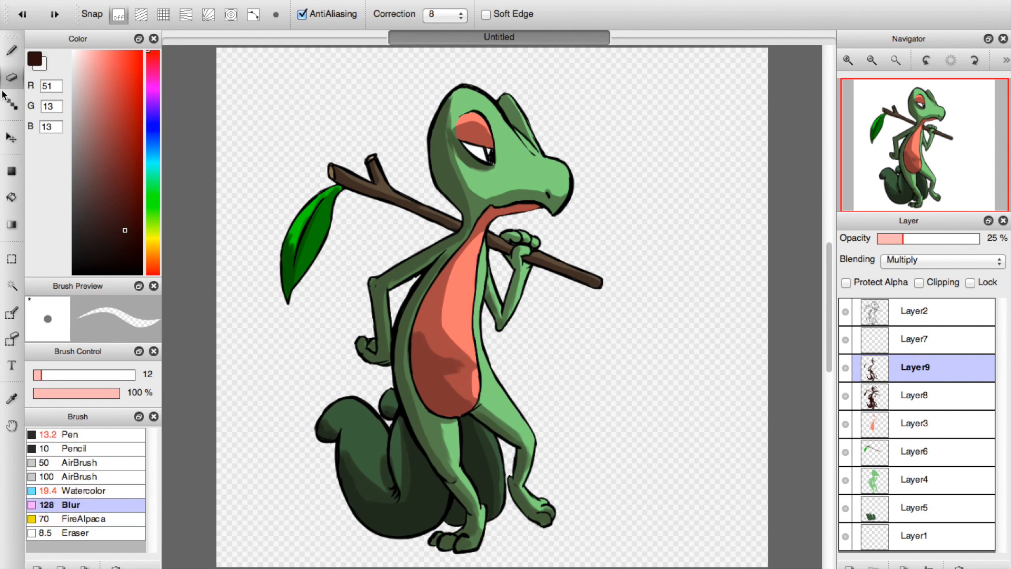
{"action": "left_click", "coordinate": [11, 51]}
{"action": "left_click_drag", "start_coordinate": [458, 375], "coordinate": [454, 349]}
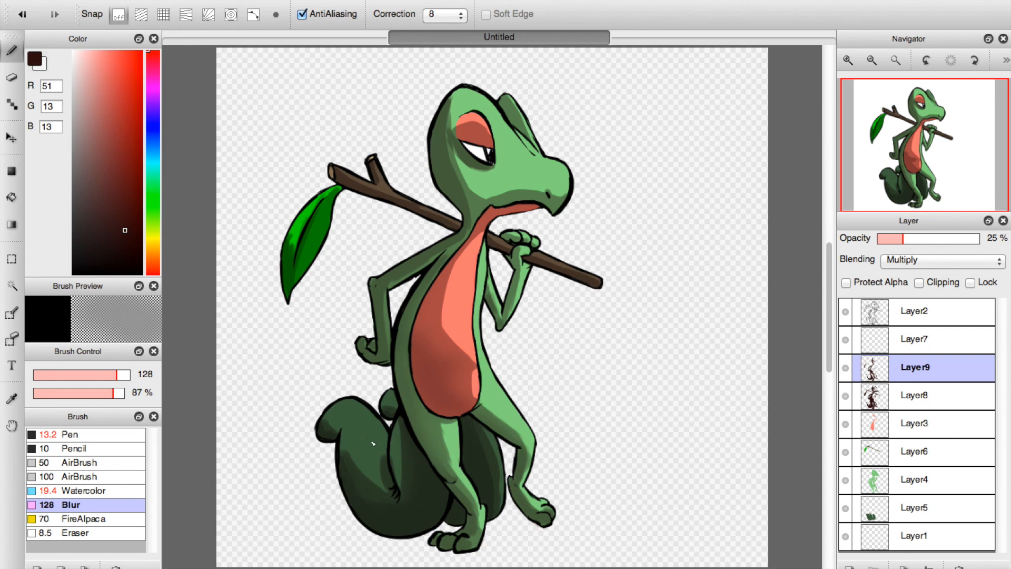
{"action": "left_click_drag", "start_coordinate": [462, 478], "coordinate": [471, 515]}
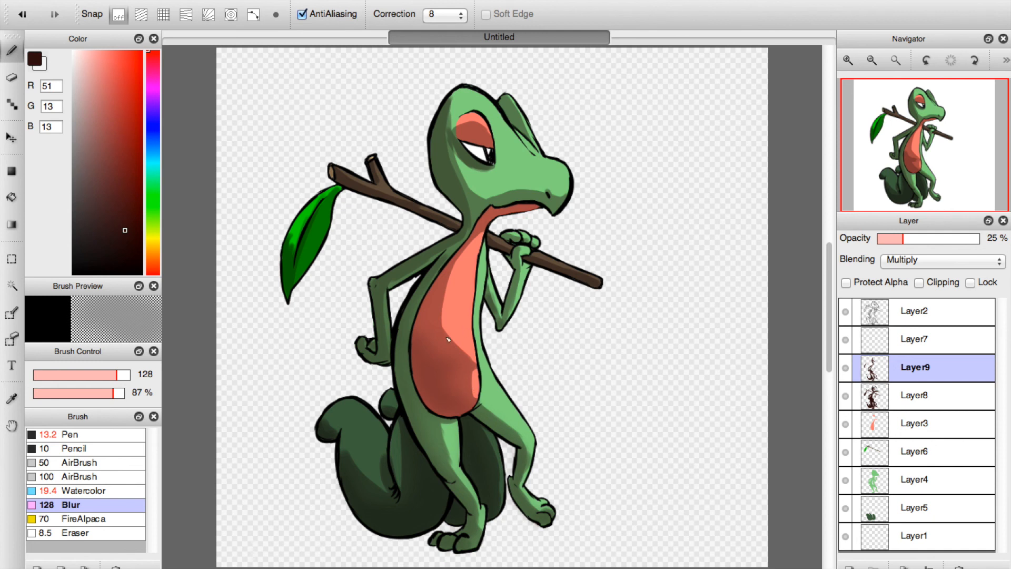
{"action": "left_click_drag", "start_coordinate": [457, 152], "coordinate": [491, 178]}
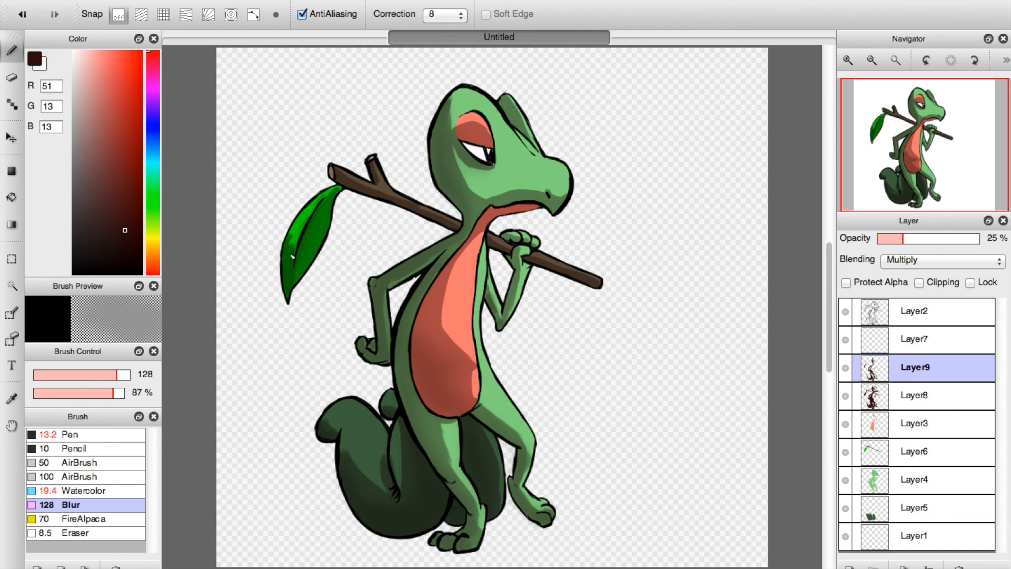
{"action": "left_click", "coordinate": [57, 374]}
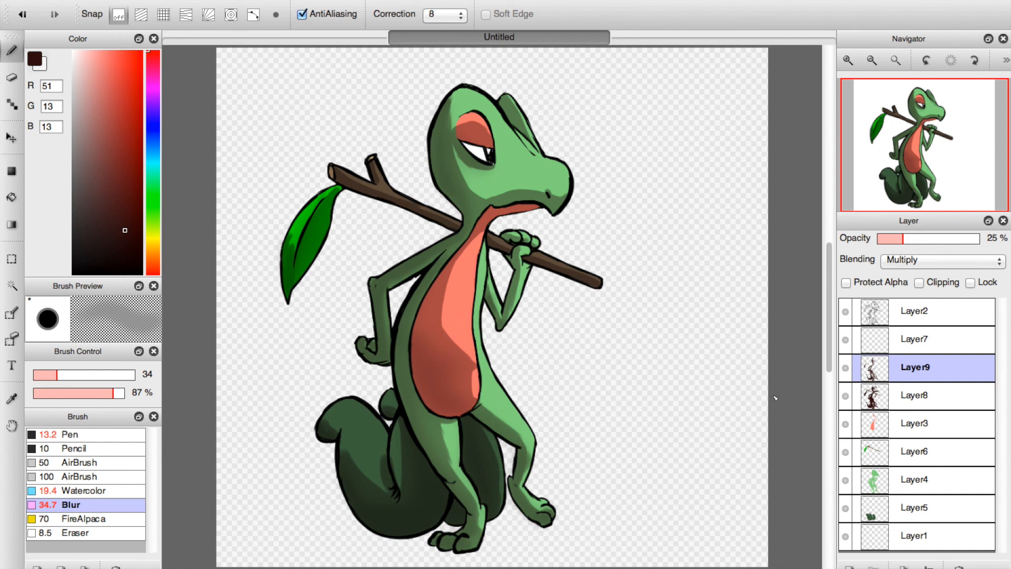
{"action": "key", "text": "F2"}
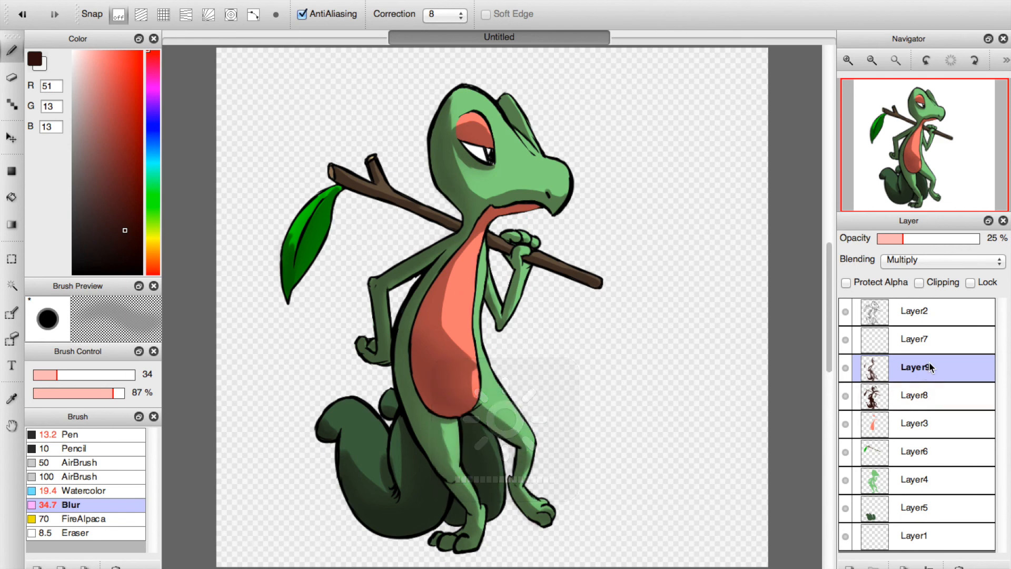
Crop the canvas to a rectangular selection drawn closely around the whole lizard, leaf and stick.
{"action": "left_click", "coordinate": [872, 61]}
{"action": "left_click", "coordinate": [13, 259]}
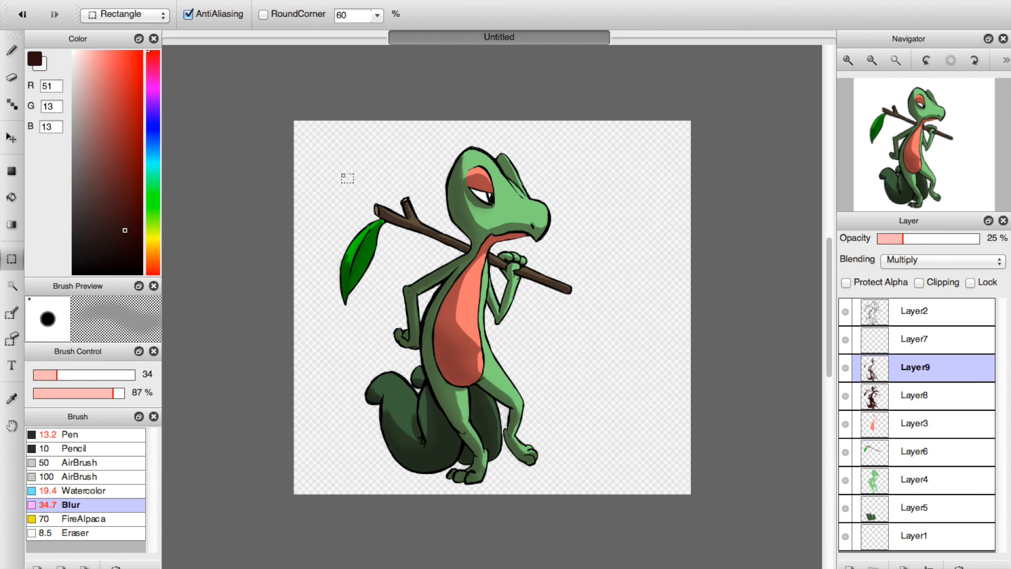
{"action": "left_click_drag", "start_coordinate": [333, 130], "coordinate": [576, 487]}
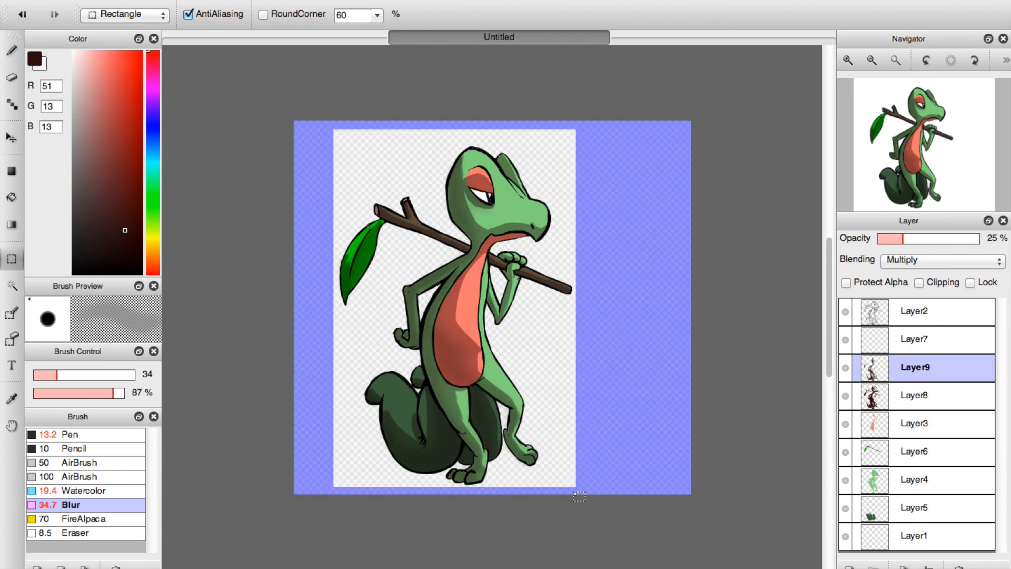
{"action": "left_click", "coordinate": [140, 1]}
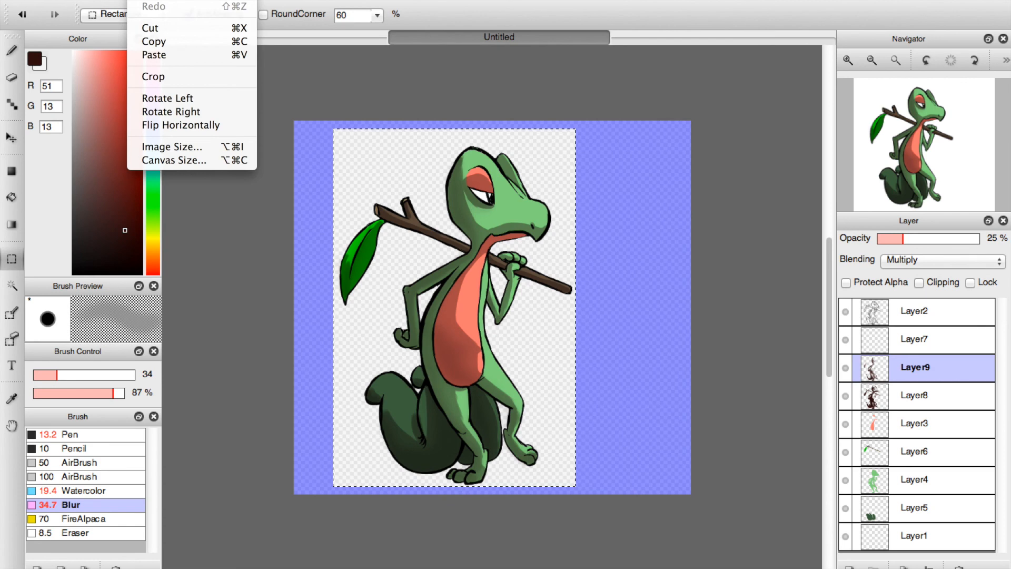
{"action": "left_click", "coordinate": [153, 76]}
{"action": "left_click", "coordinate": [849, 59]}
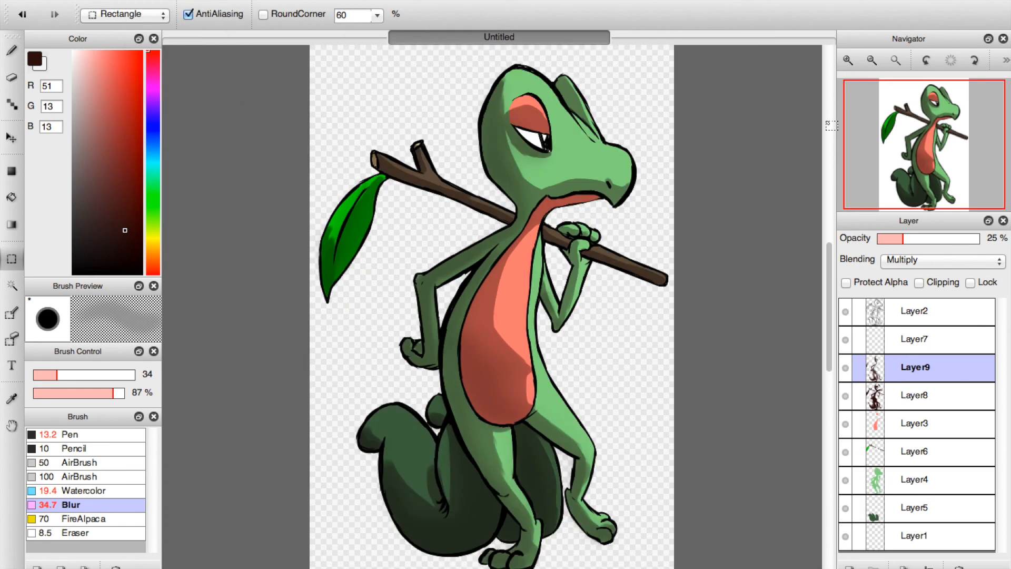
{"action": "mouse_move", "coordinate": [923, 117]}
{"action": "left_mouse_down"}
{"action": "mouse_move", "coordinate": [933, 151]}
{"action": "mouse_move", "coordinate": [945, 128]}
{"action": "mouse_move", "coordinate": [937, 146]}
{"action": "left_mouse_up"}
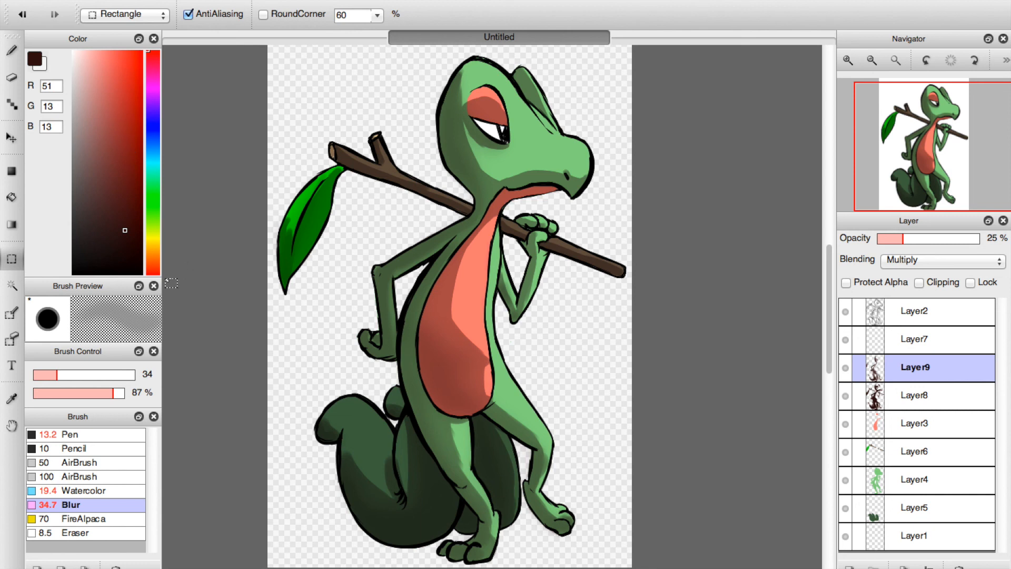
Erase the faint stray shading outside the leaf's outer edge and beside its tip on Layer9.
{"action": "left_click", "coordinate": [11, 51]}
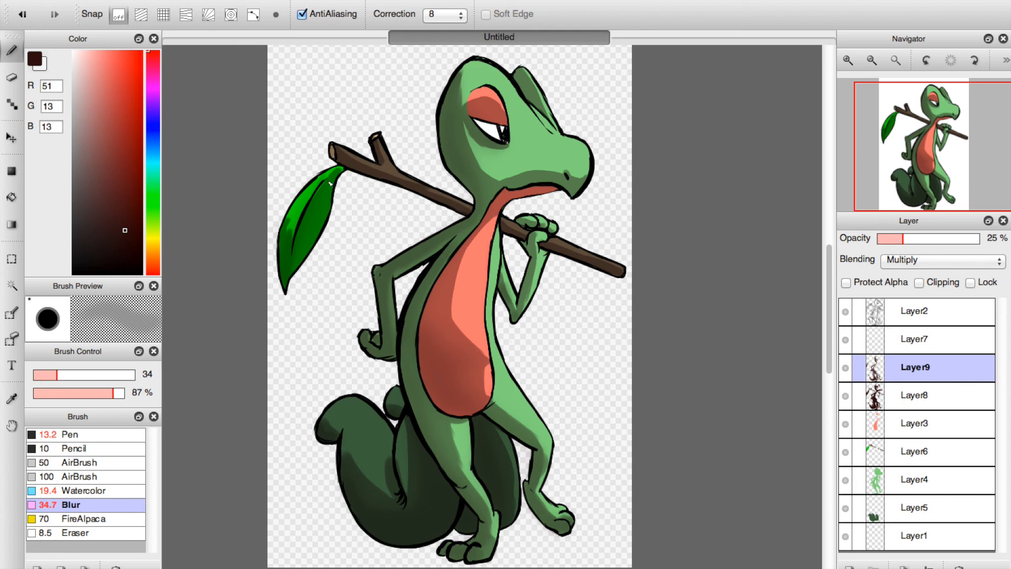
{"action": "left_click", "coordinate": [848, 62]}
{"action": "left_click", "coordinate": [849, 61]}
{"action": "left_click", "coordinate": [865, 130]}
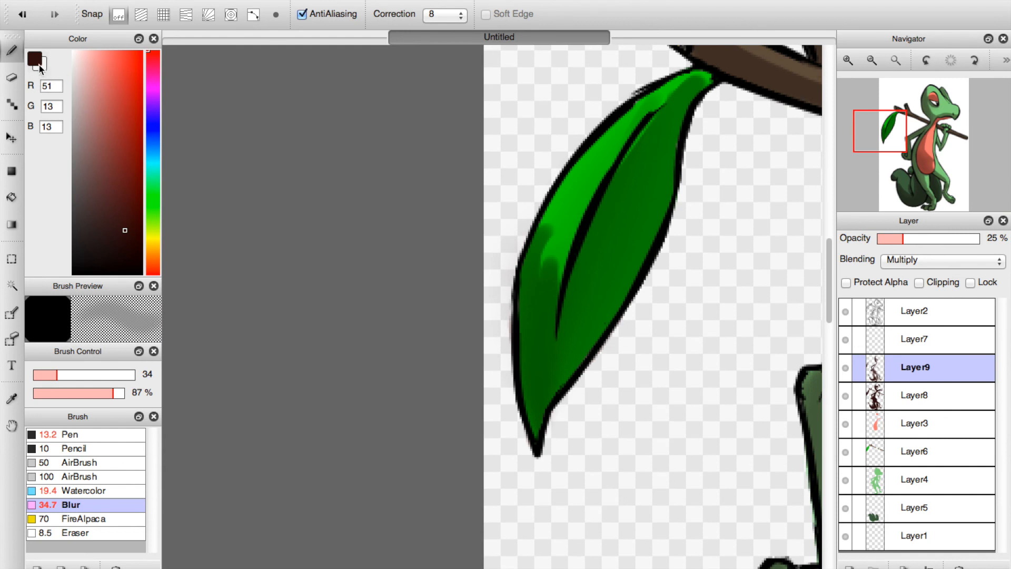
{"action": "left_click", "coordinate": [11, 79]}
{"action": "left_click_drag", "start_coordinate": [512, 223], "coordinate": [510, 379]}
{"action": "left_click_drag", "start_coordinate": [507, 338], "coordinate": [505, 366]}
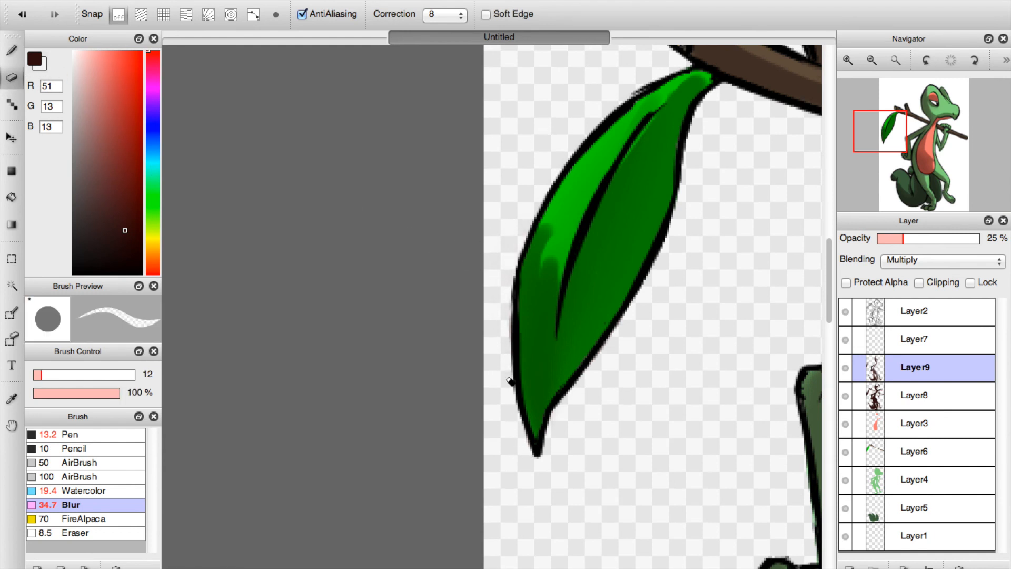
{"action": "left_click_drag", "start_coordinate": [554, 431], "coordinate": [585, 405]}
Erase the stray shading around the front foot and in the gap between leg and tail on Layer8 and Layer9.
{"action": "left_click_drag", "start_coordinate": [870, 126], "coordinate": [908, 189]}
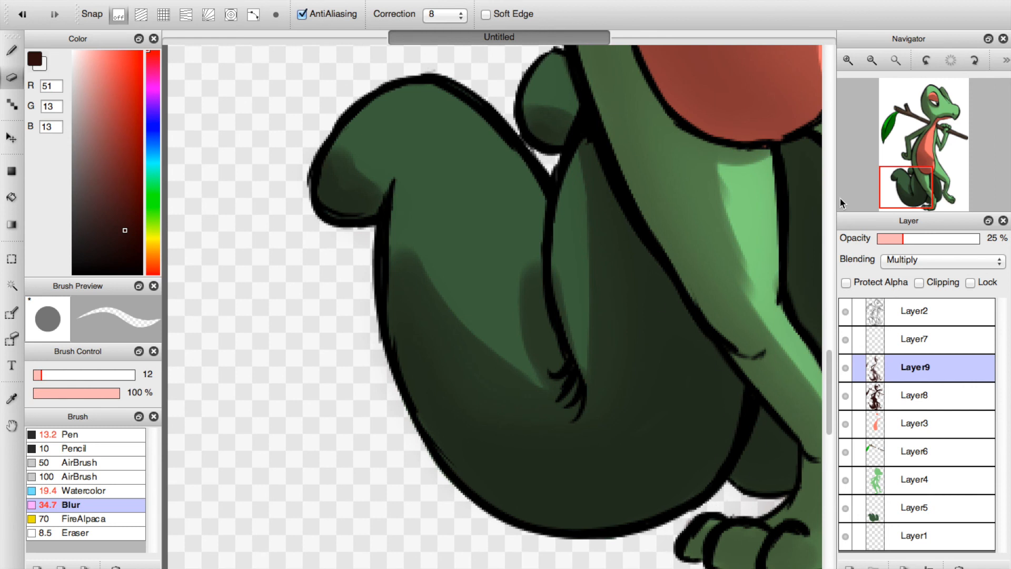
{"action": "left_click_drag", "start_coordinate": [930, 193], "coordinate": [969, 199]}
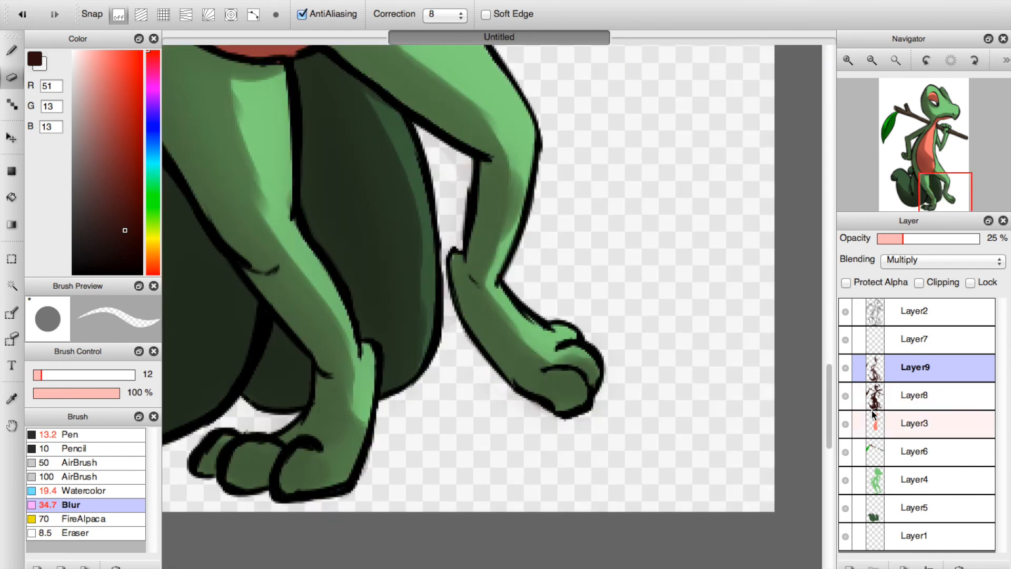
{"action": "left_click", "coordinate": [917, 397]}
{"action": "left_click_drag", "start_coordinate": [477, 356], "coordinate": [461, 333]}
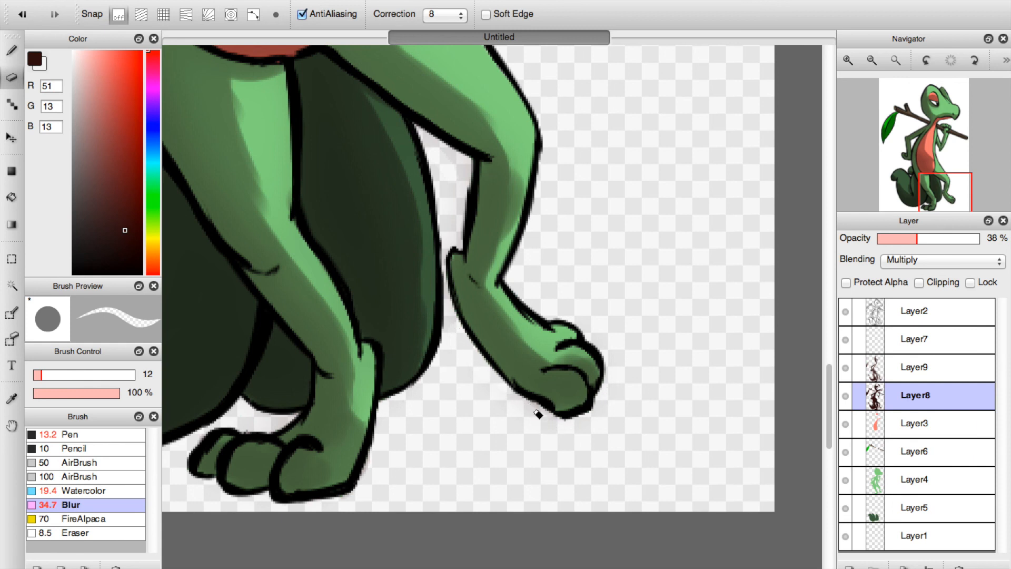
{"action": "left_click", "coordinate": [916, 368]}
{"action": "mouse_move", "coordinate": [548, 420]}
{"action": "left_mouse_down"}
{"action": "mouse_move", "coordinate": [499, 405]}
{"action": "mouse_move", "coordinate": [468, 345]}
{"action": "mouse_move", "coordinate": [449, 142]}
{"action": "left_mouse_up"}
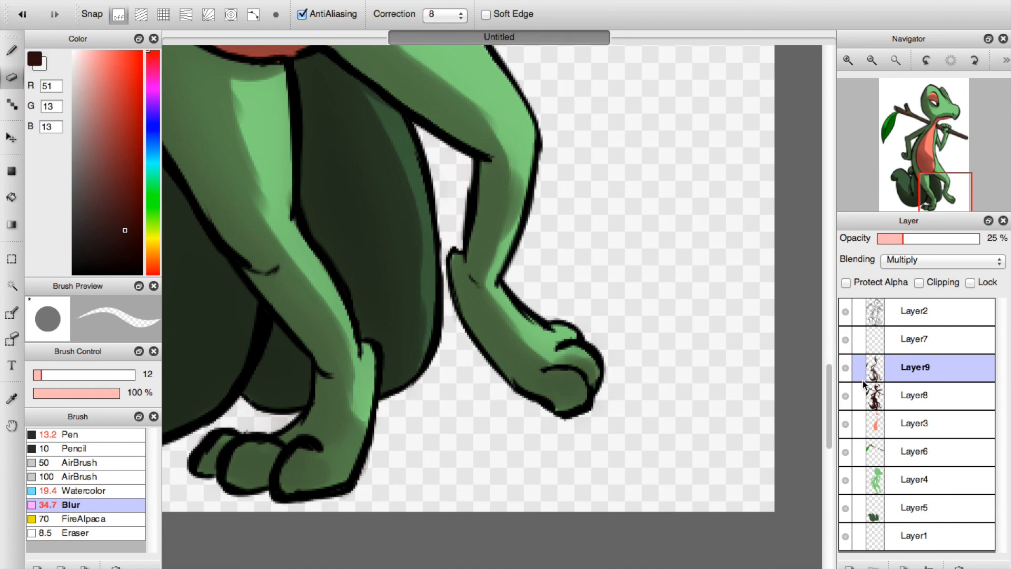
{"action": "left_click", "coordinate": [886, 415]}
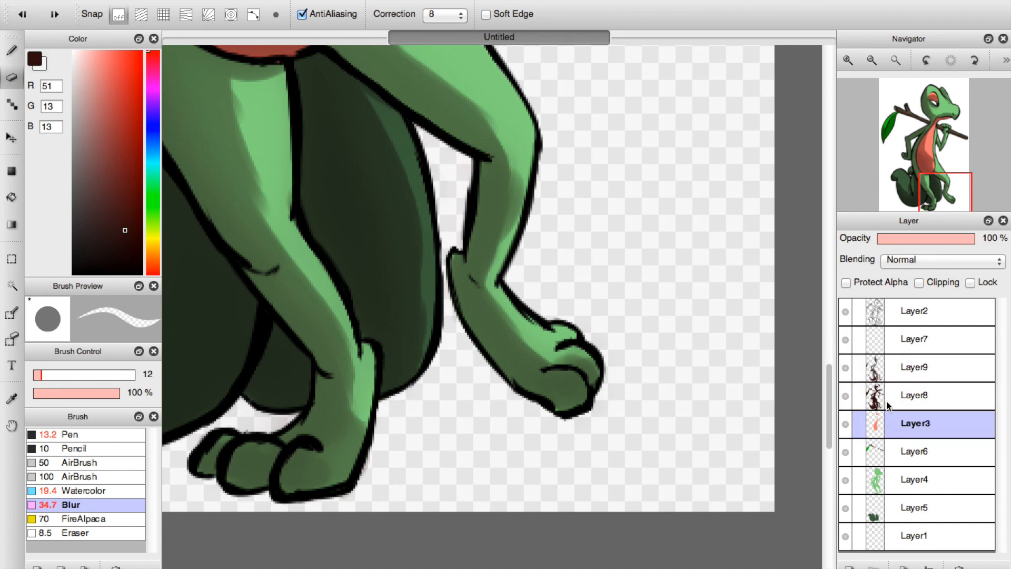
{"action": "left_click", "coordinate": [887, 396]}
{"action": "left_click", "coordinate": [885, 370]}
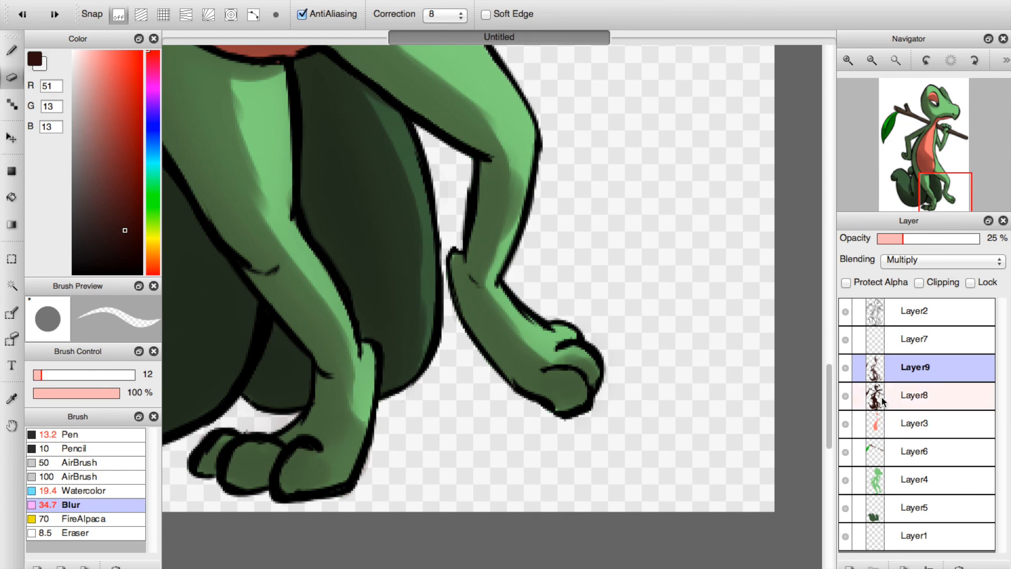
{"action": "left_click", "coordinate": [885, 396]}
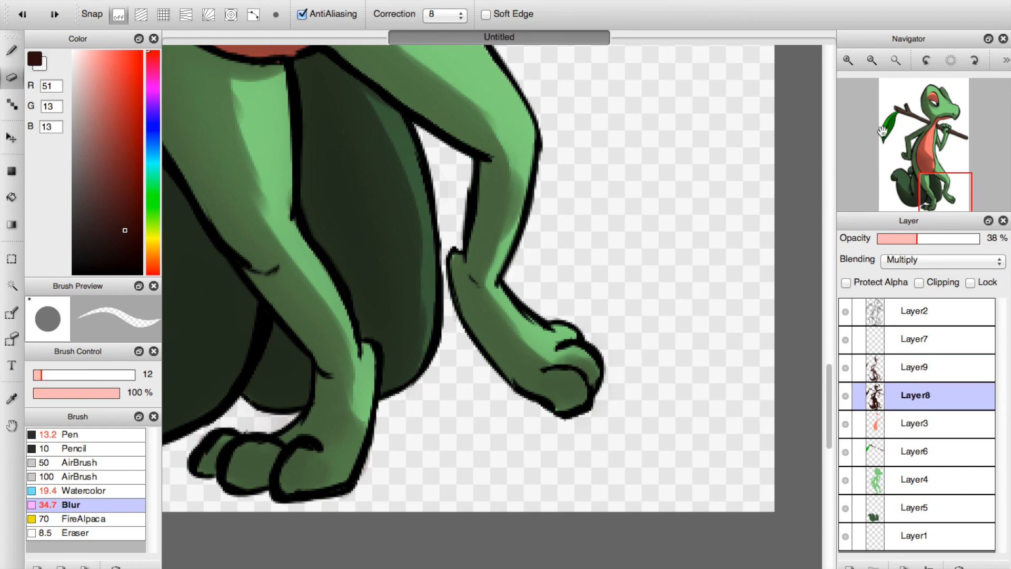
{"action": "left_click", "coordinate": [895, 61]}
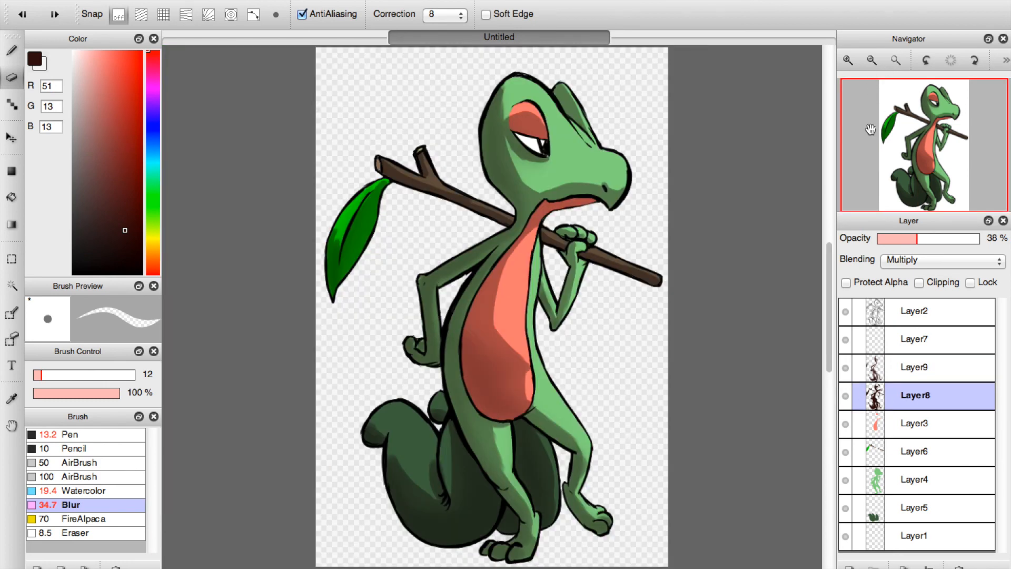